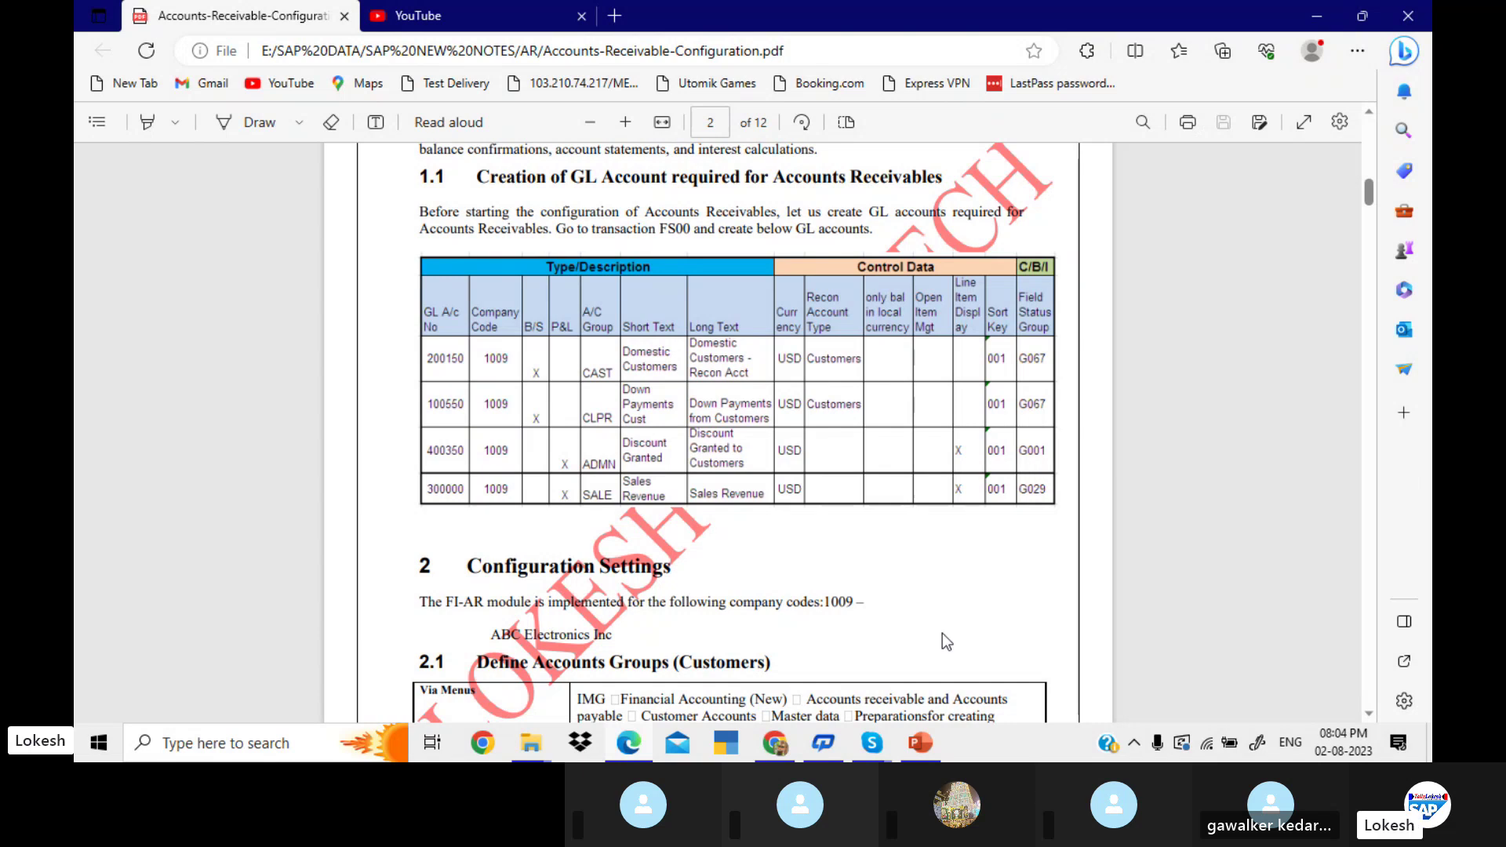
# Minimize the open browser and presentation windows and start SAP Logon from the desktop
pyautogui.click(1317, 18)
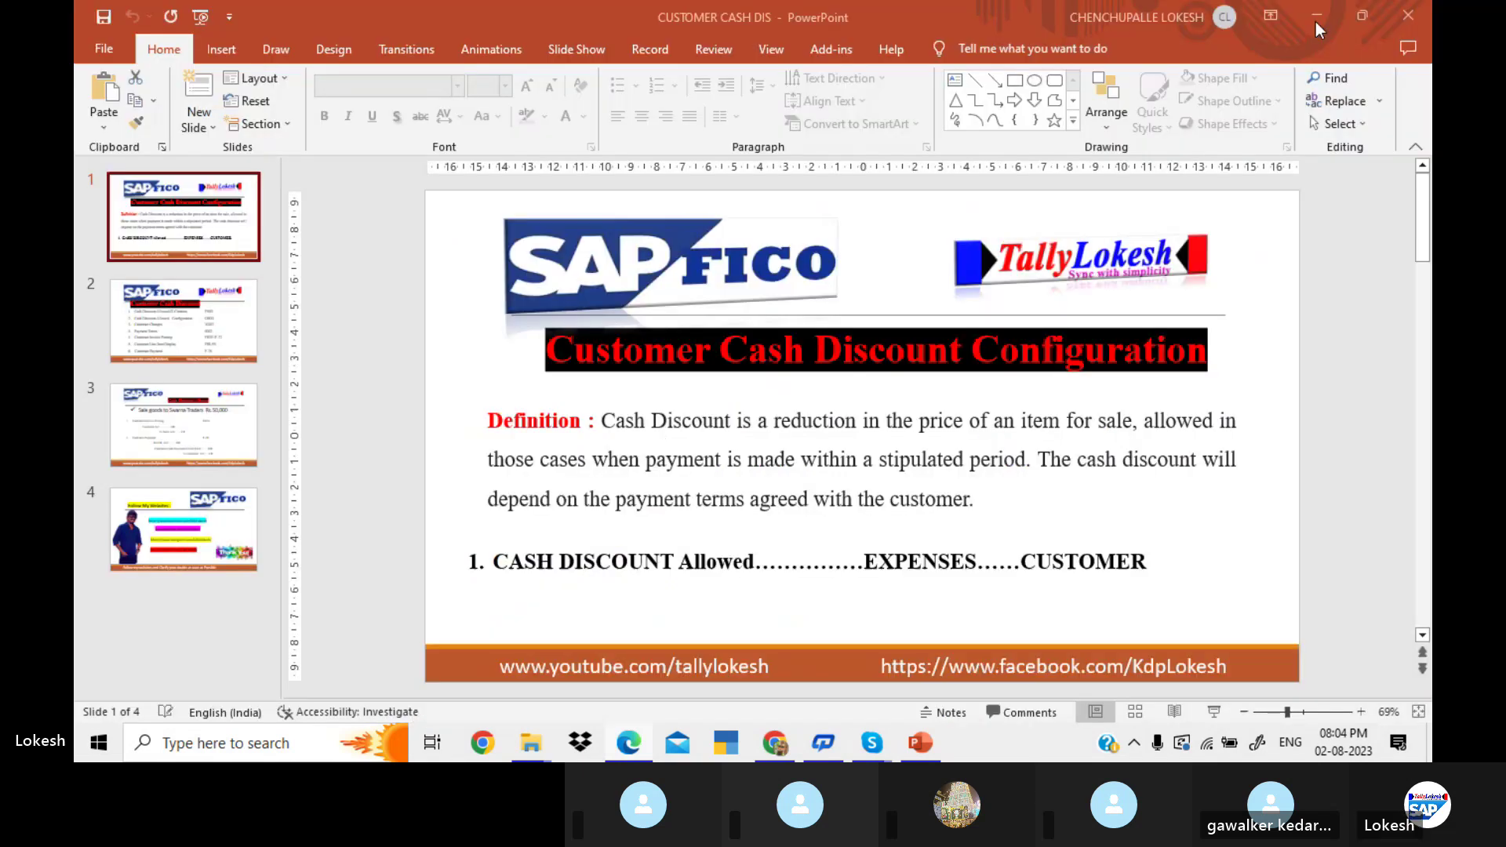
pyautogui.click(1316, 17)
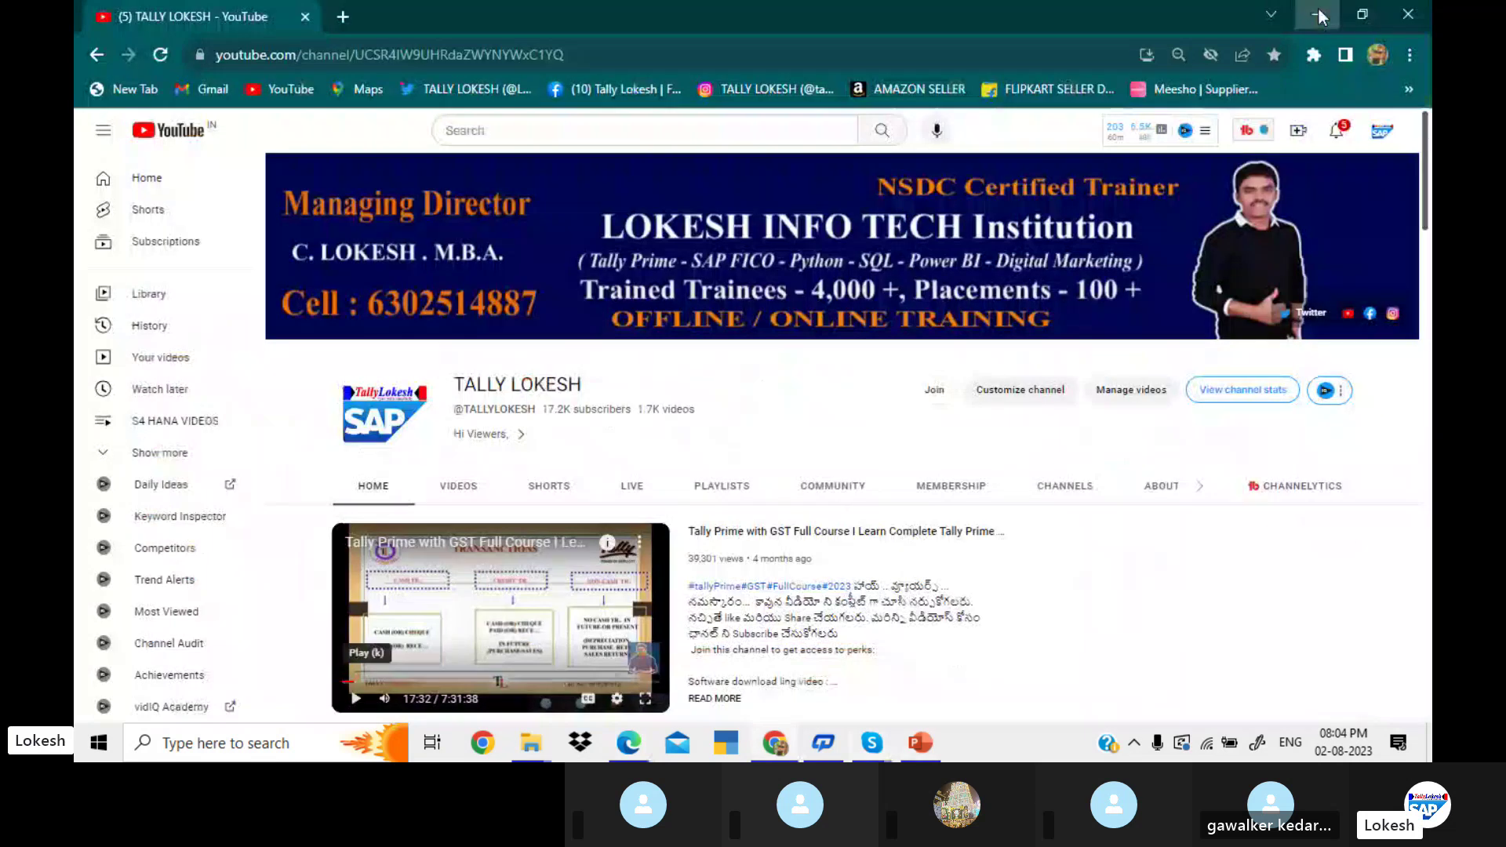
pyautogui.click(1318, 14)
pyautogui.click(1319, 14)
pyautogui.click(1320, 14)
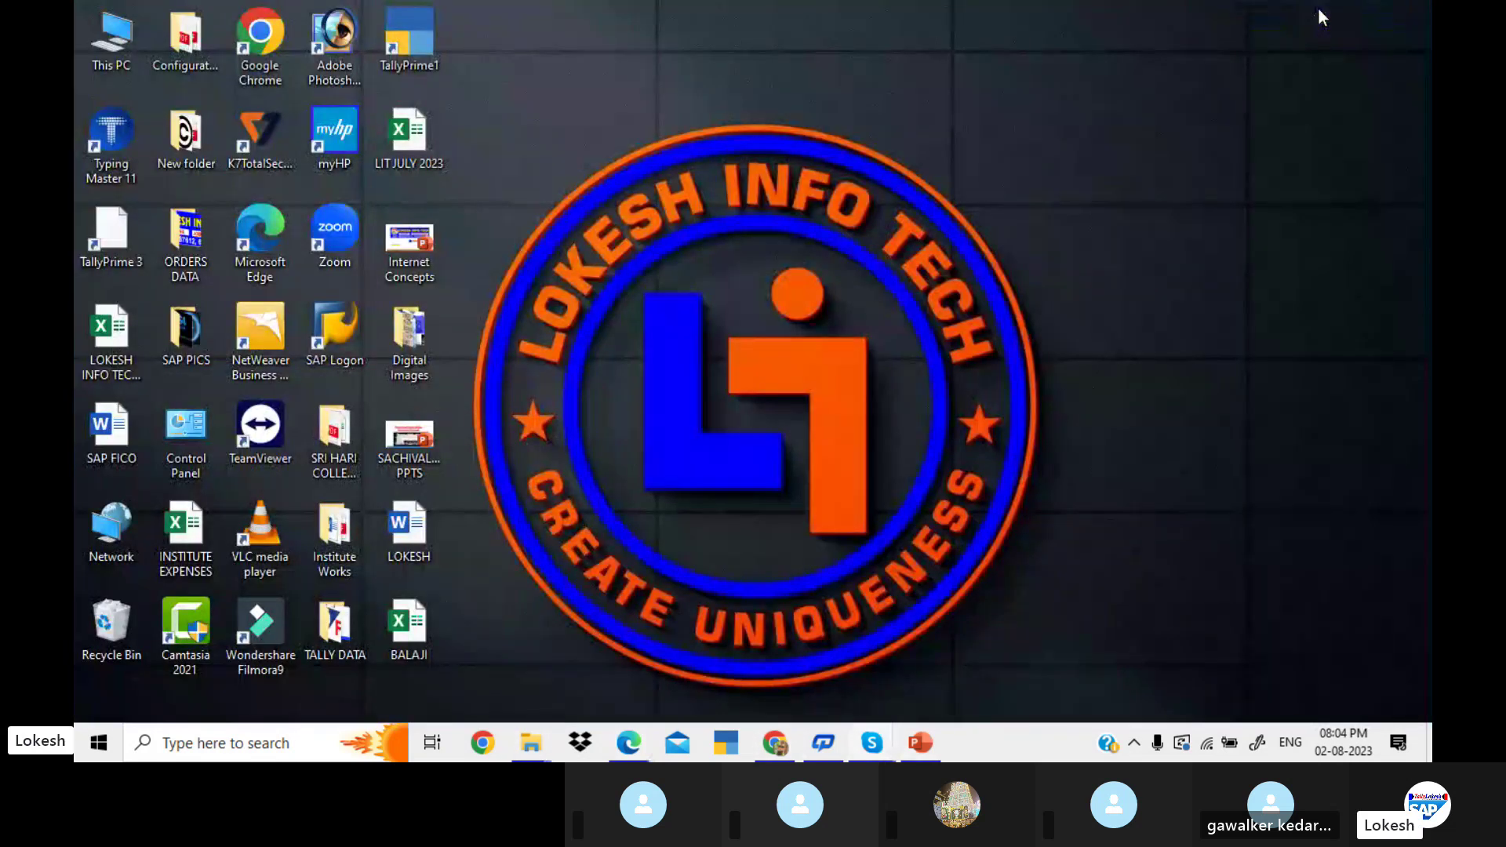
pyautogui.doubleClick(356, 321)
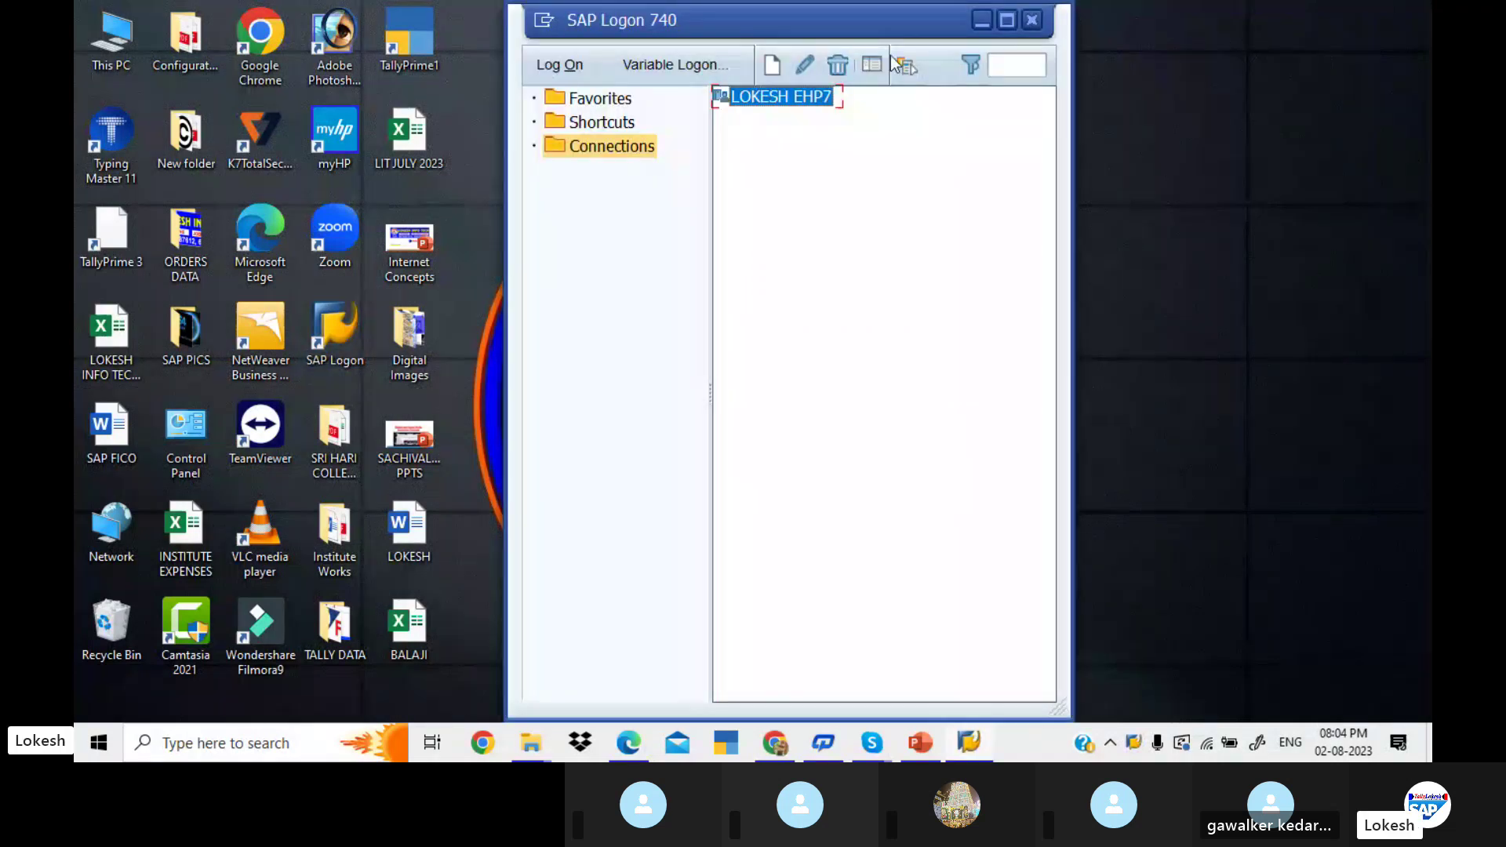
# Log on to the EHP7 system in client 800 with the user ID and password, ending any other logons of that user
pyautogui.doubleClick(791, 105)
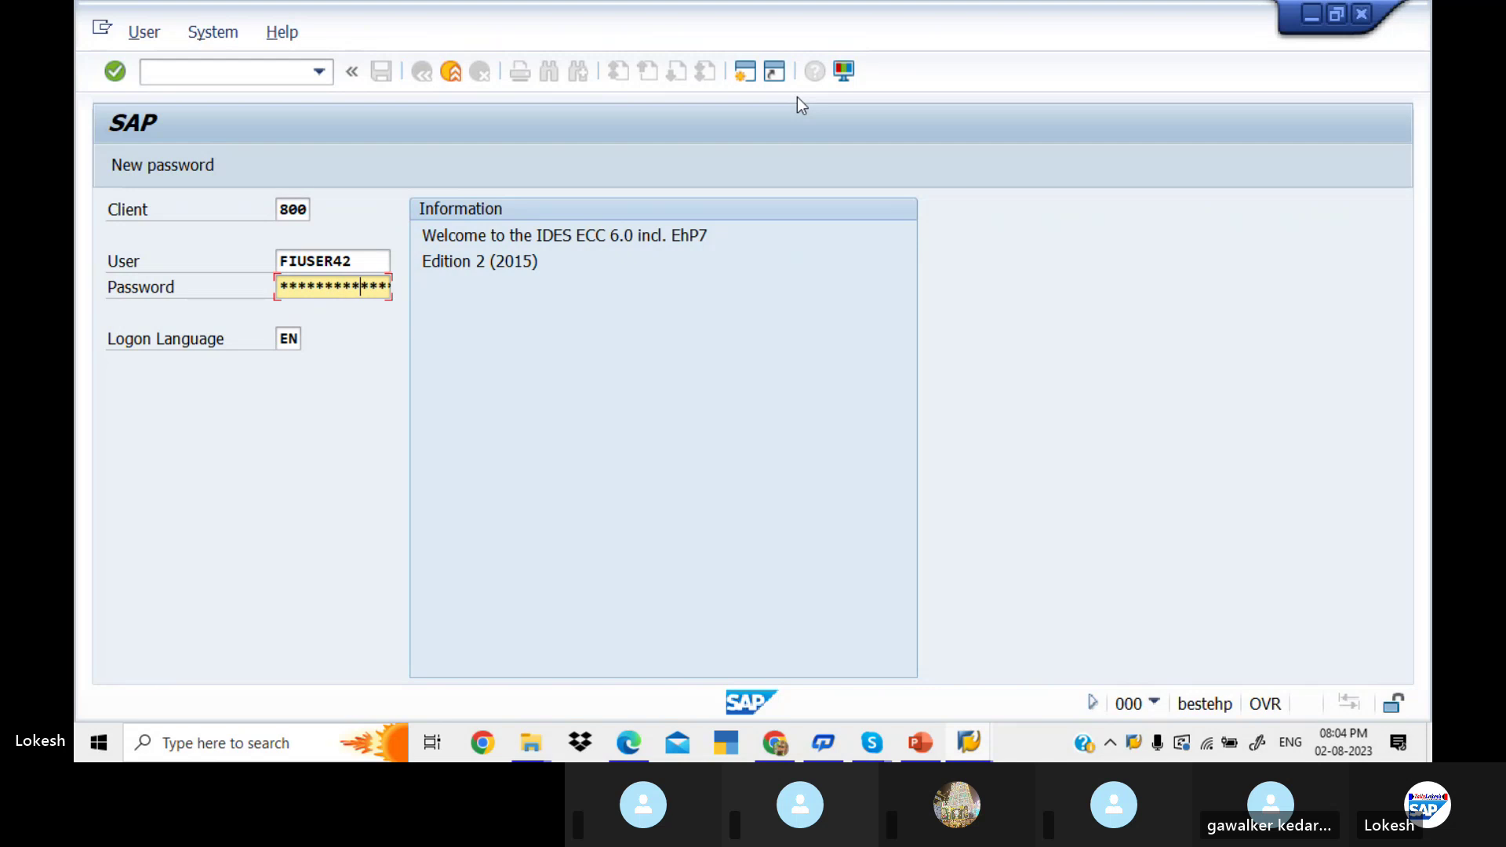
pyautogui.press('Return')
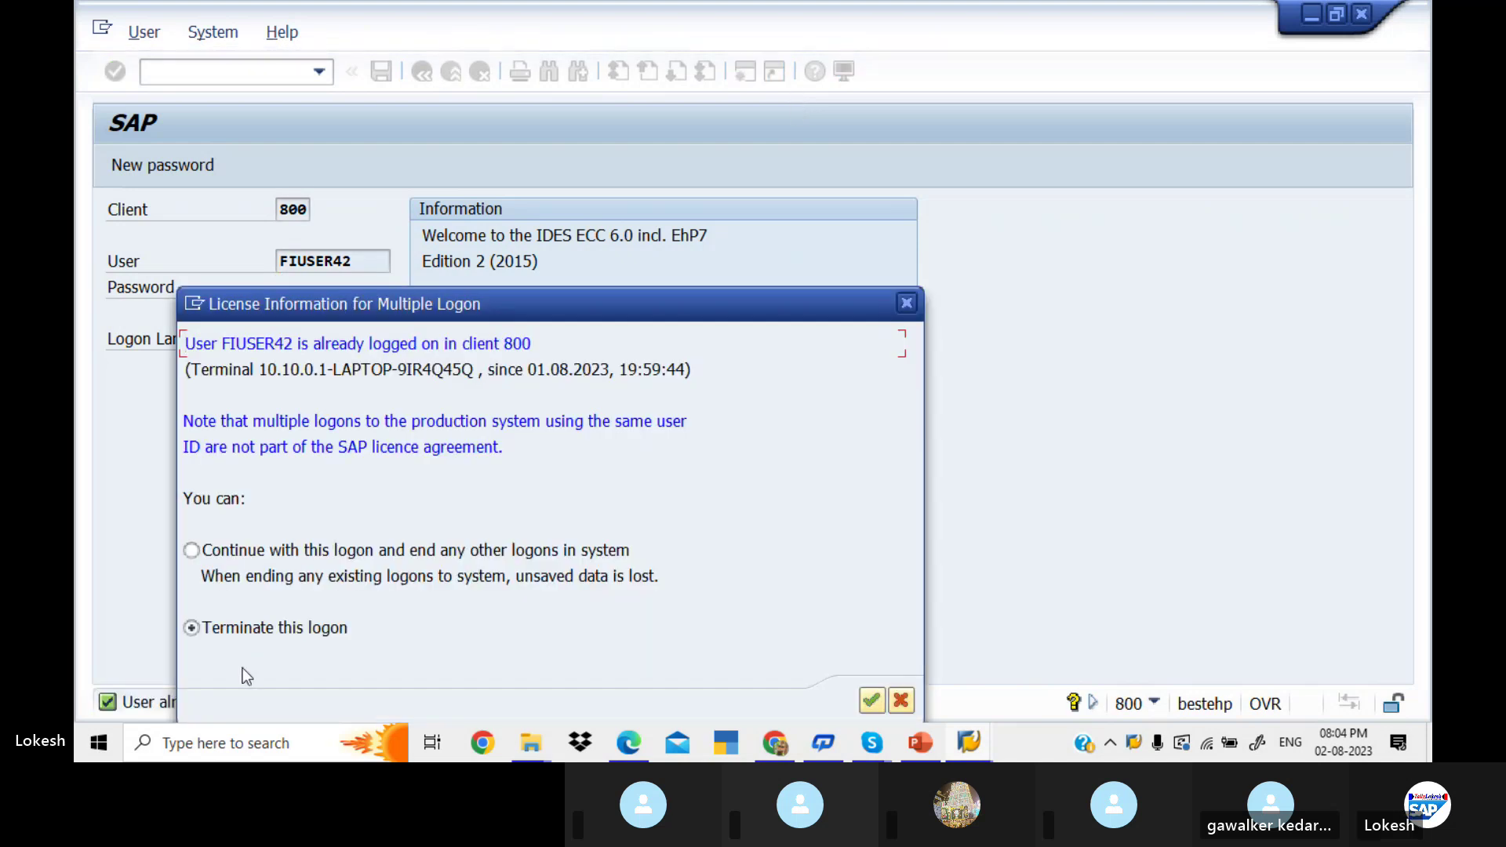
pyautogui.click(193, 550)
pyautogui.click(872, 700)
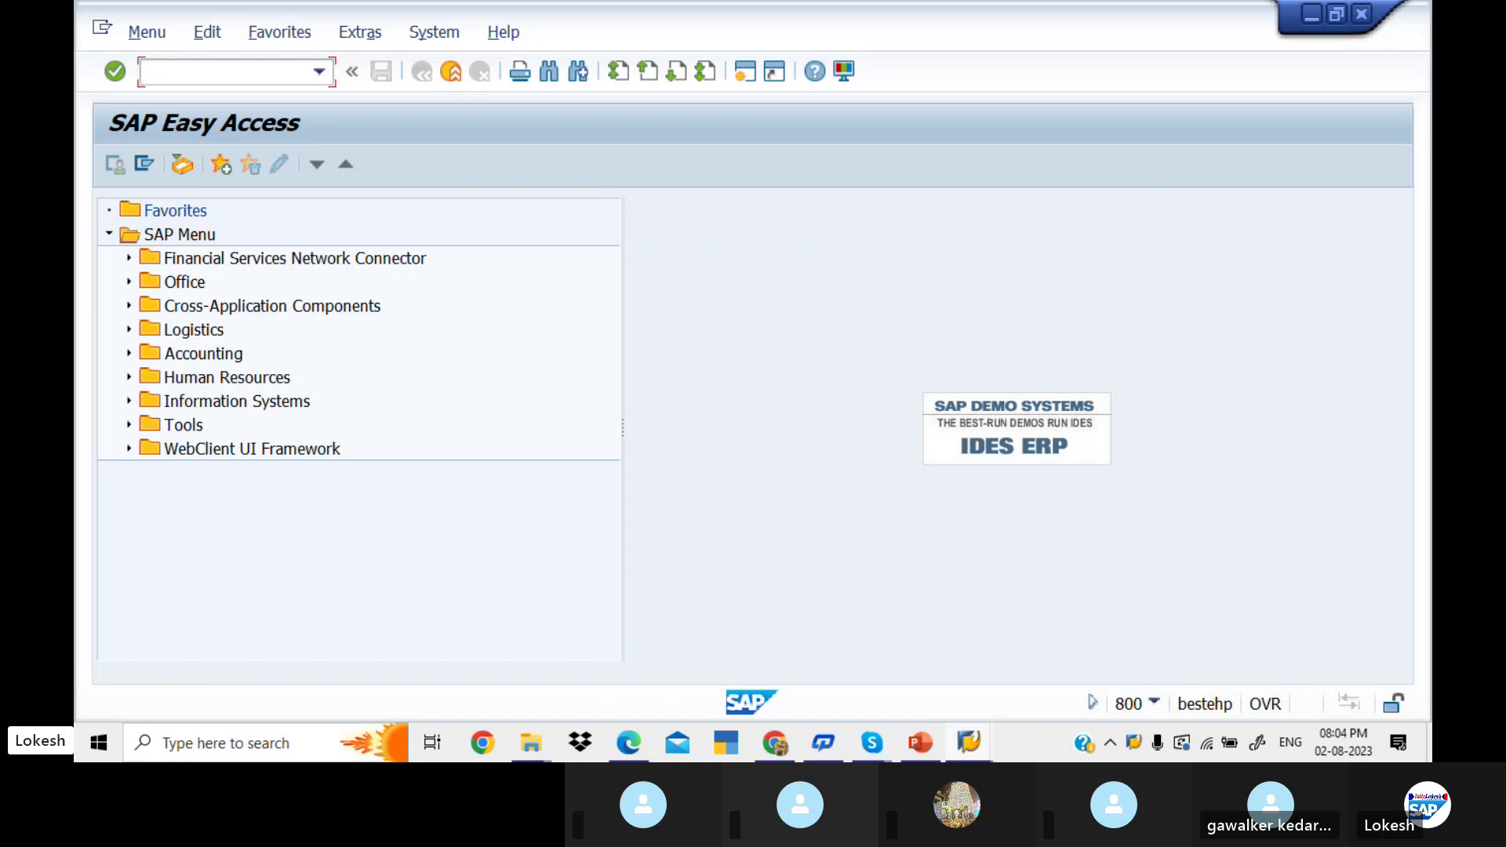
# Switch to the PowerPoint presentation and examine slide 2 for the customer cash discount transaction codes
pyautogui.hotkey('alt', 'Tab')
pyautogui.hotkey('alt', 'Tab')
pyautogui.hotkey('alt', 'Tab')
pyautogui.hotkey('alt', 'Tab')
pyautogui.hotkey('alt', 'Tab')
pyautogui.hotkey('alt', 'Tab')
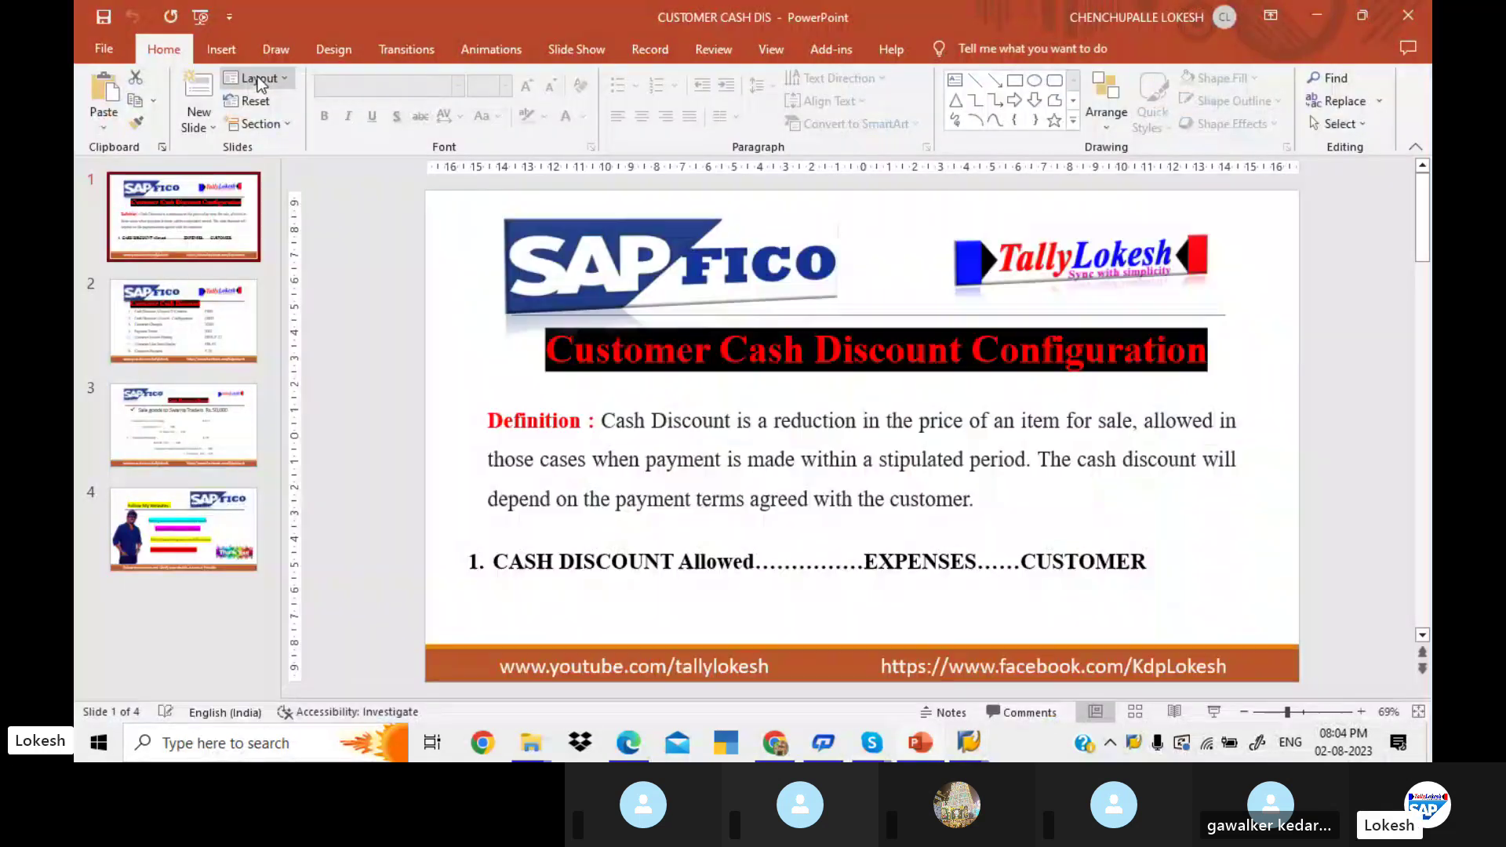
pyautogui.press('pagedown')
# Switch back to SAP Easy Access and open transaction FS00
pyautogui.hotkey('alt', 'Tab')
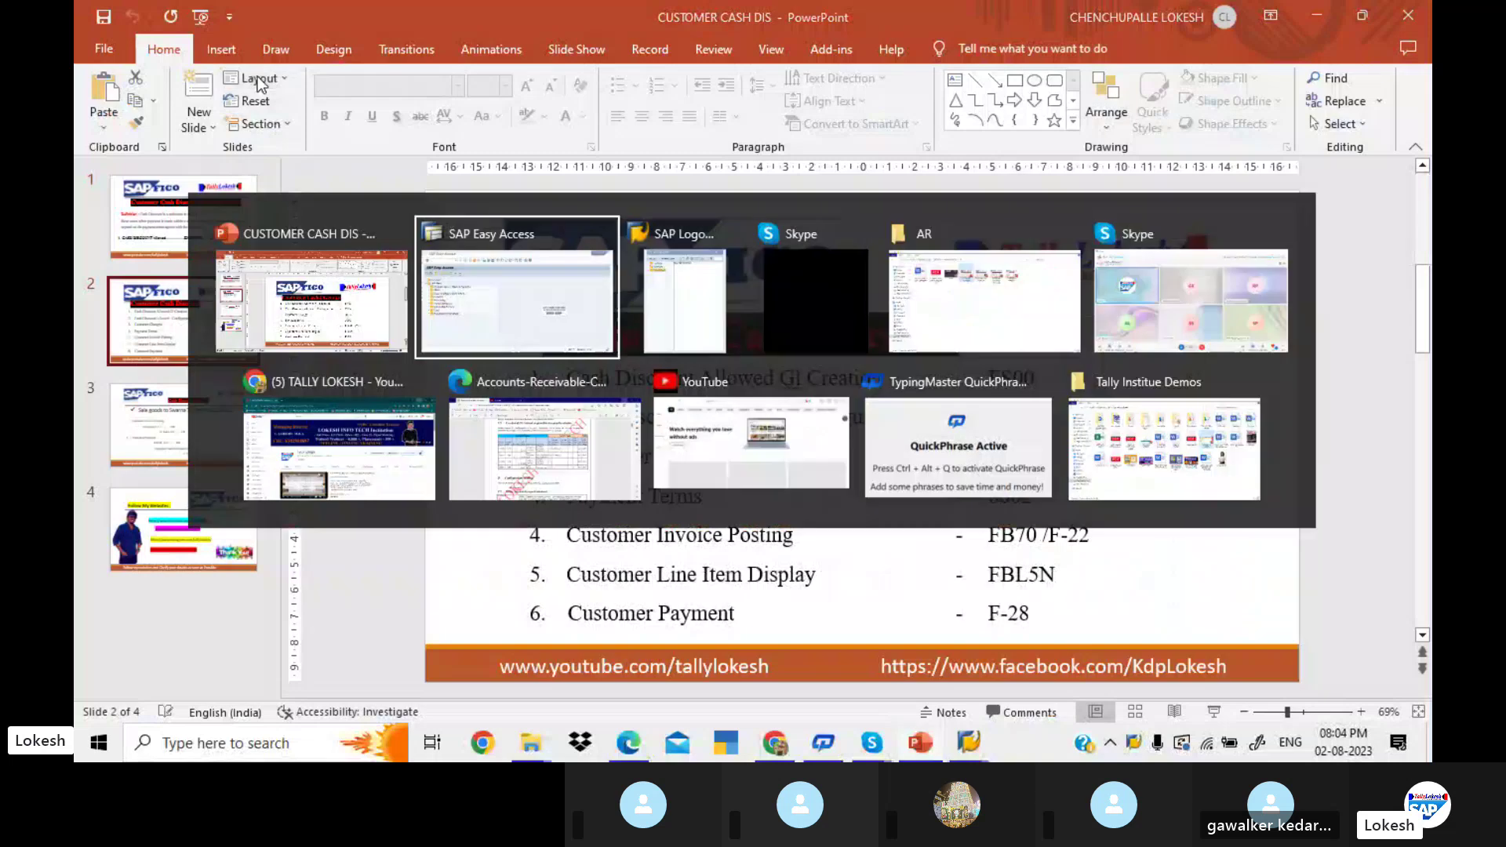
pyautogui.write('fs00')
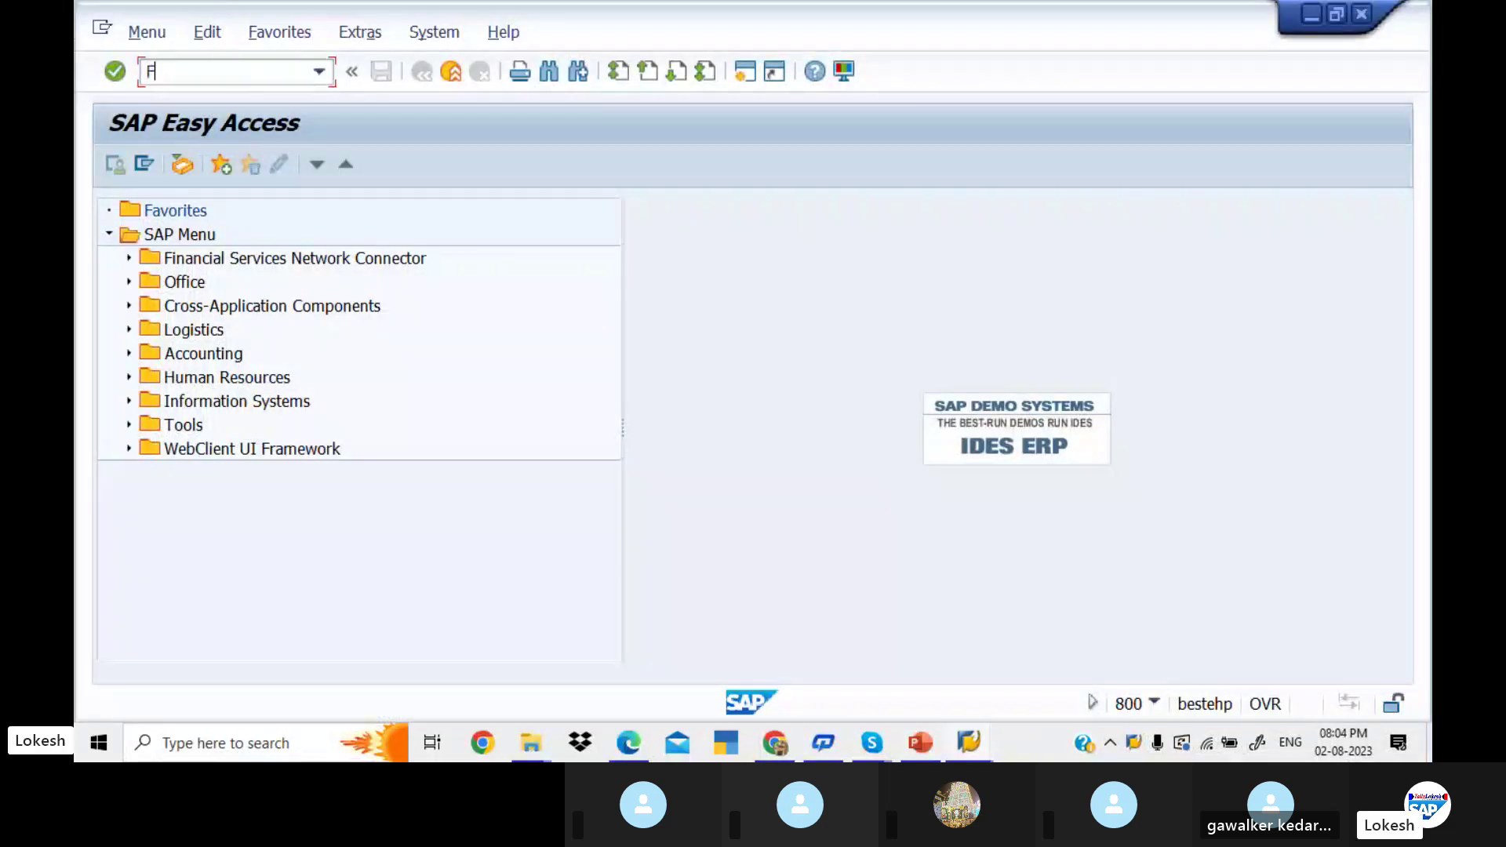
pyautogui.press('Return')
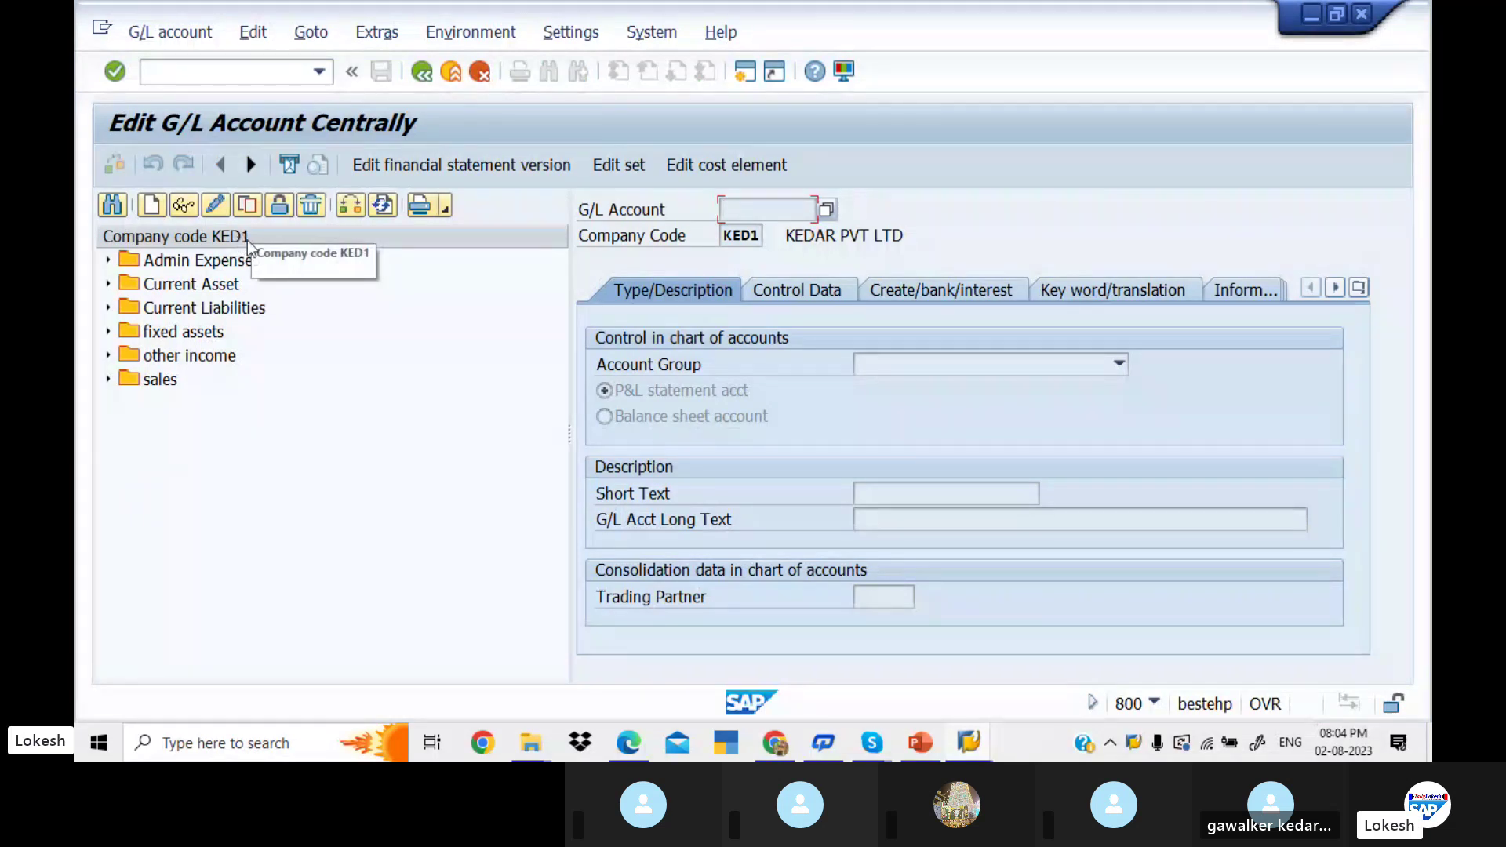
# Copy the Purchase A/c G/L account 400005 under Admin Expenses to new account 400006 in company code KED1
pyautogui.click(109, 261)
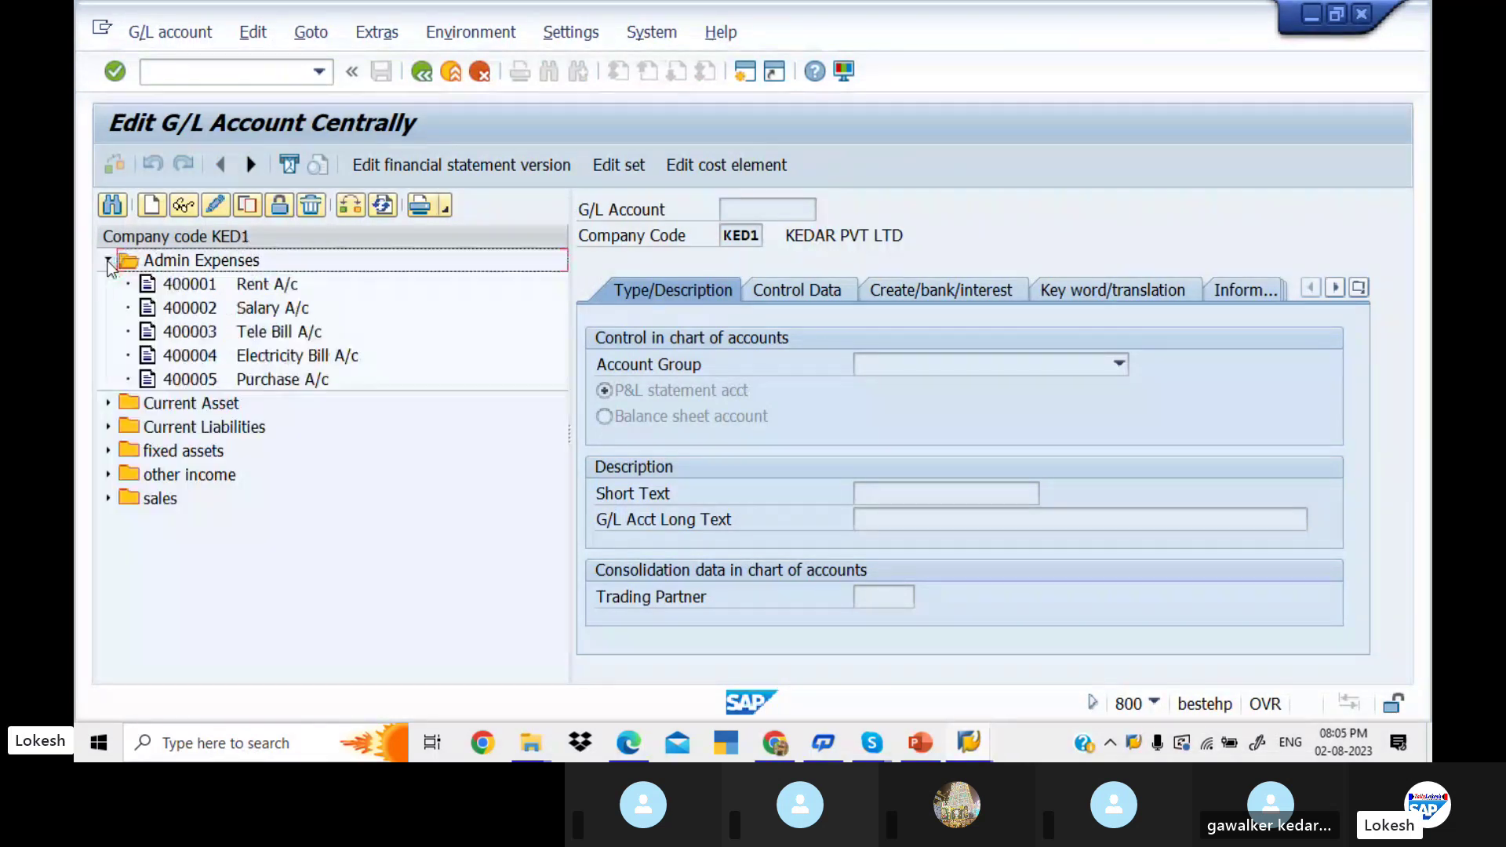
pyautogui.click(195, 381)
pyautogui.doubleClick(195, 381)
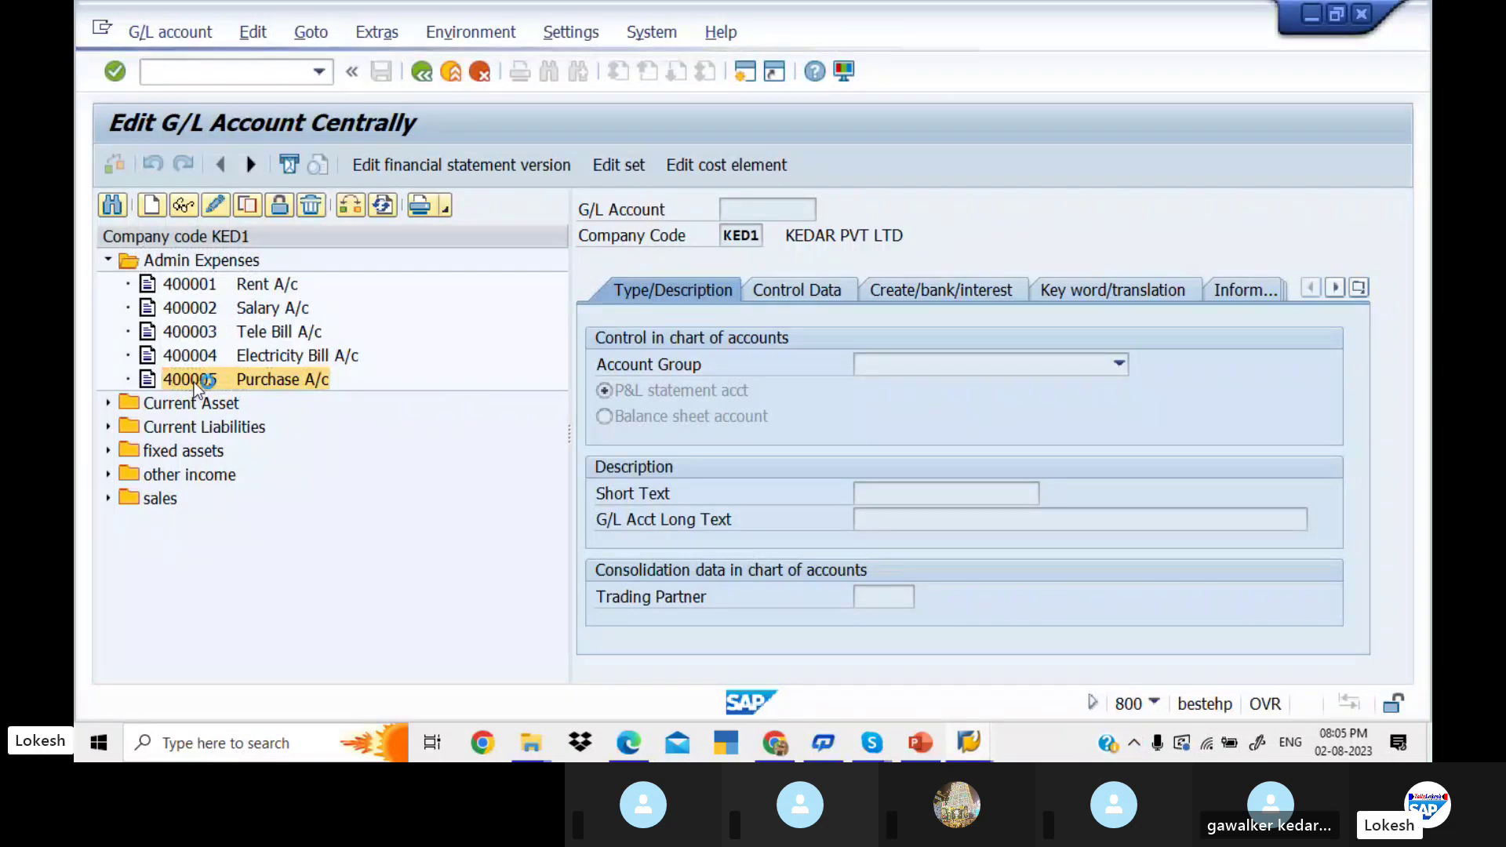
pyautogui.rightClick(195, 383)
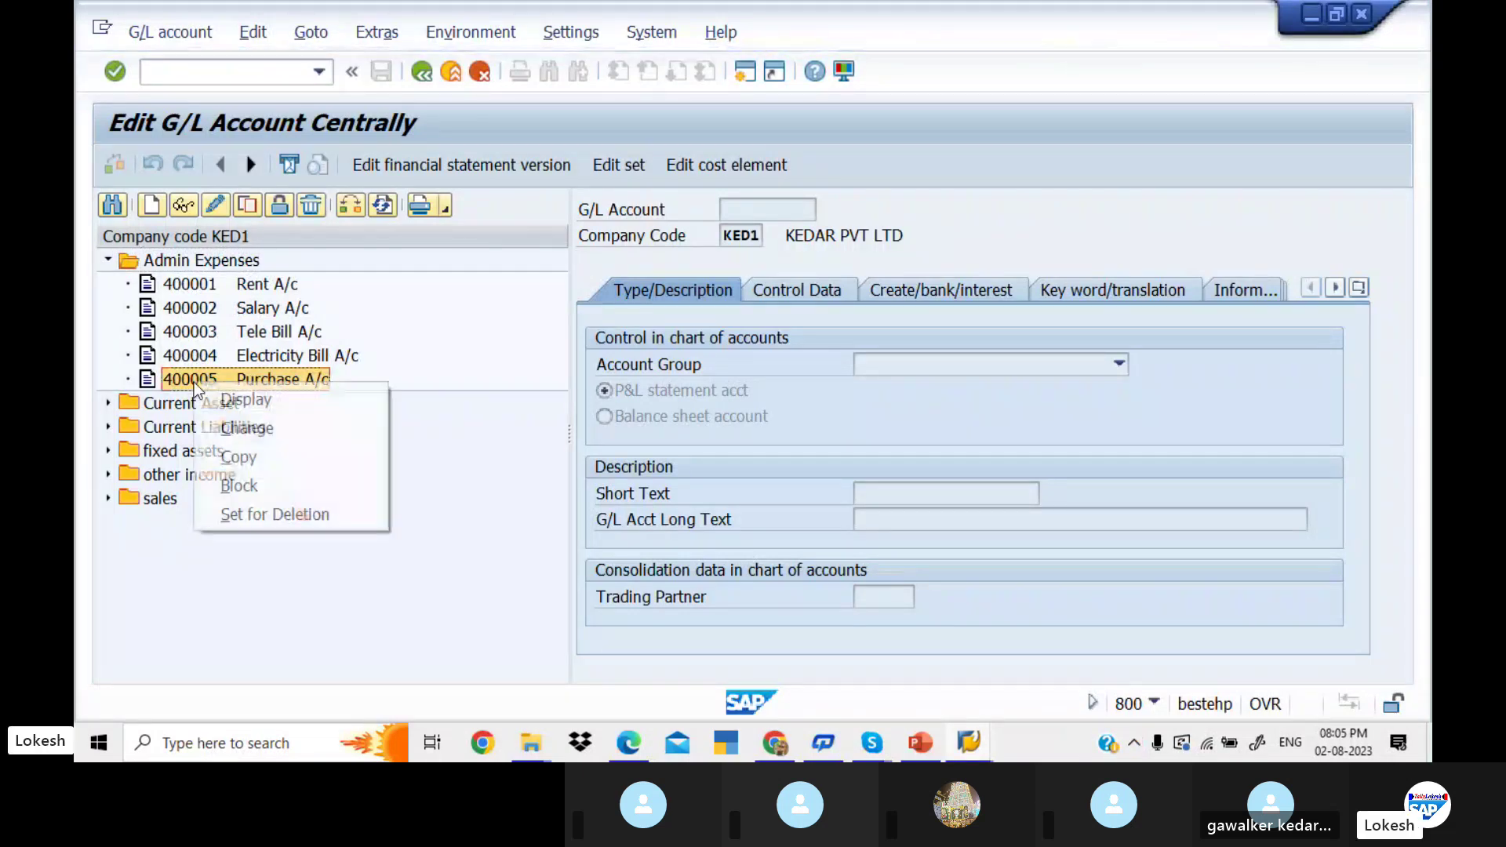
pyautogui.click(284, 455)
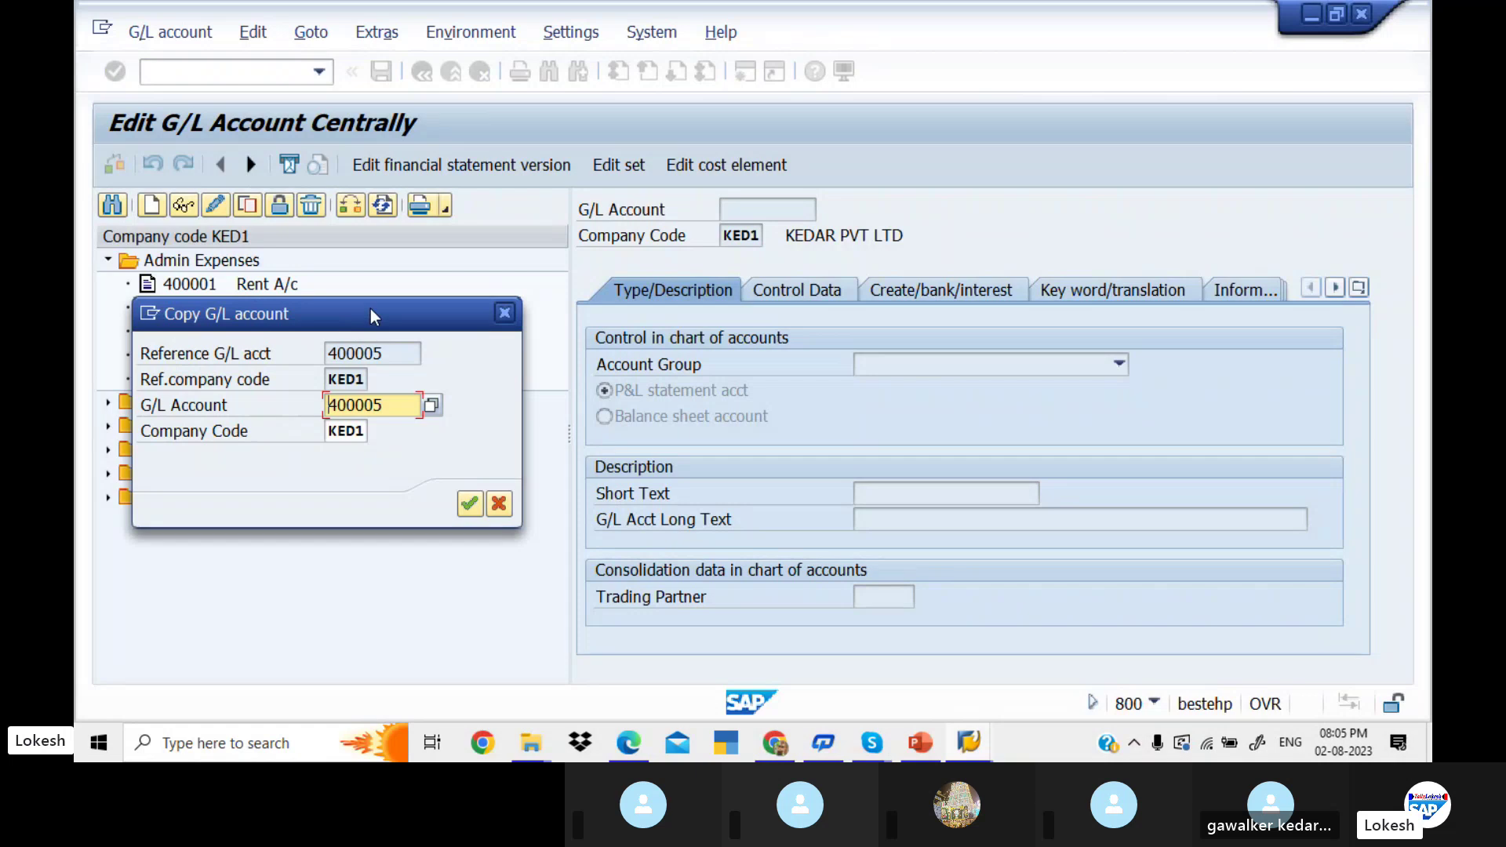
pyautogui.moveTo(370, 308); pyautogui.dragTo(497, 422)
pyautogui.click(522, 520)
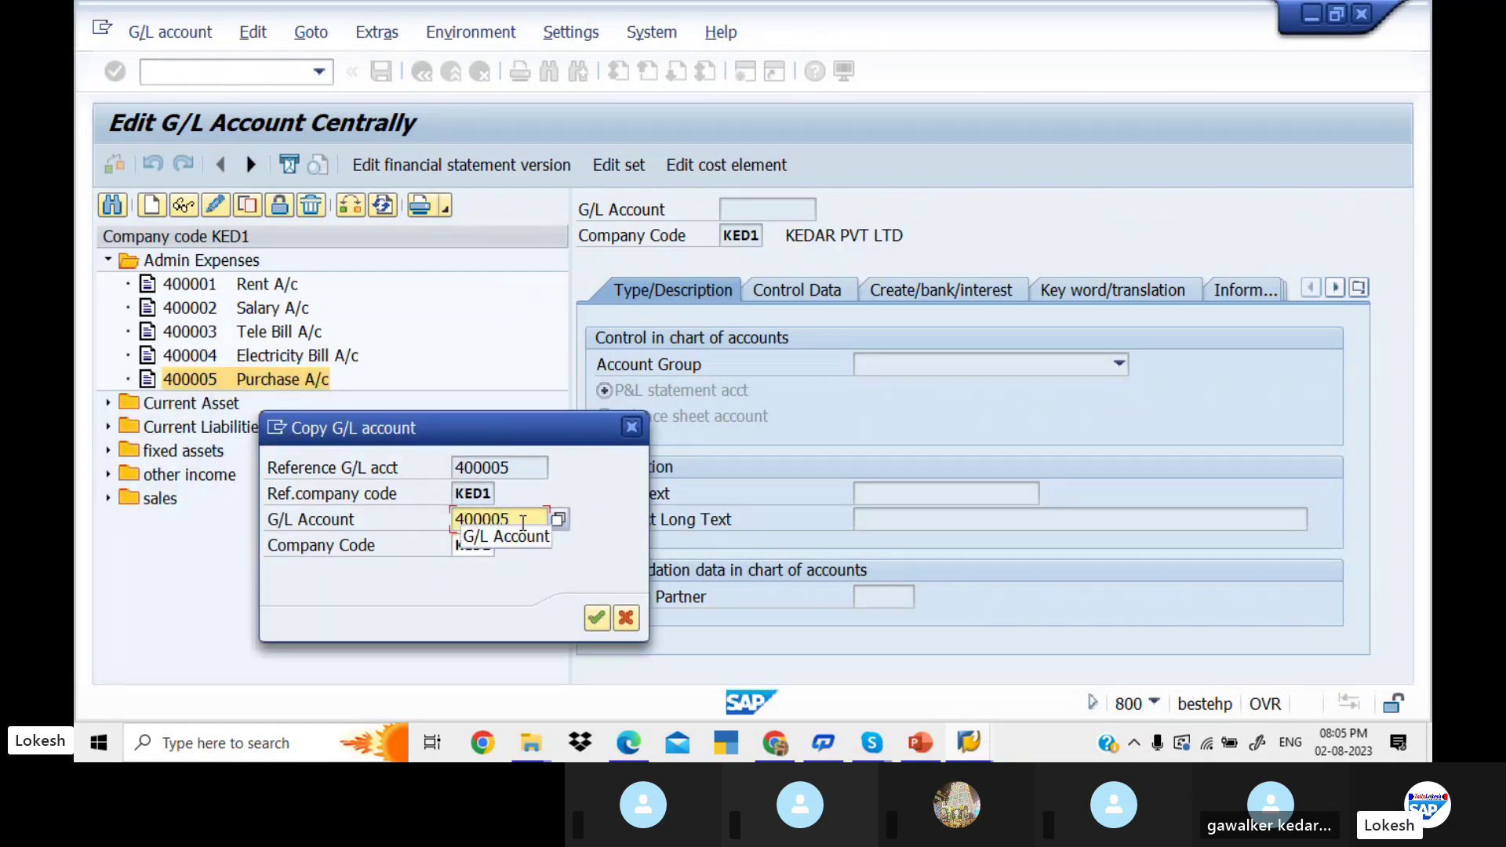
pyautogui.press('BackSpace')
pyautogui.write('6')
pyautogui.press('Return')
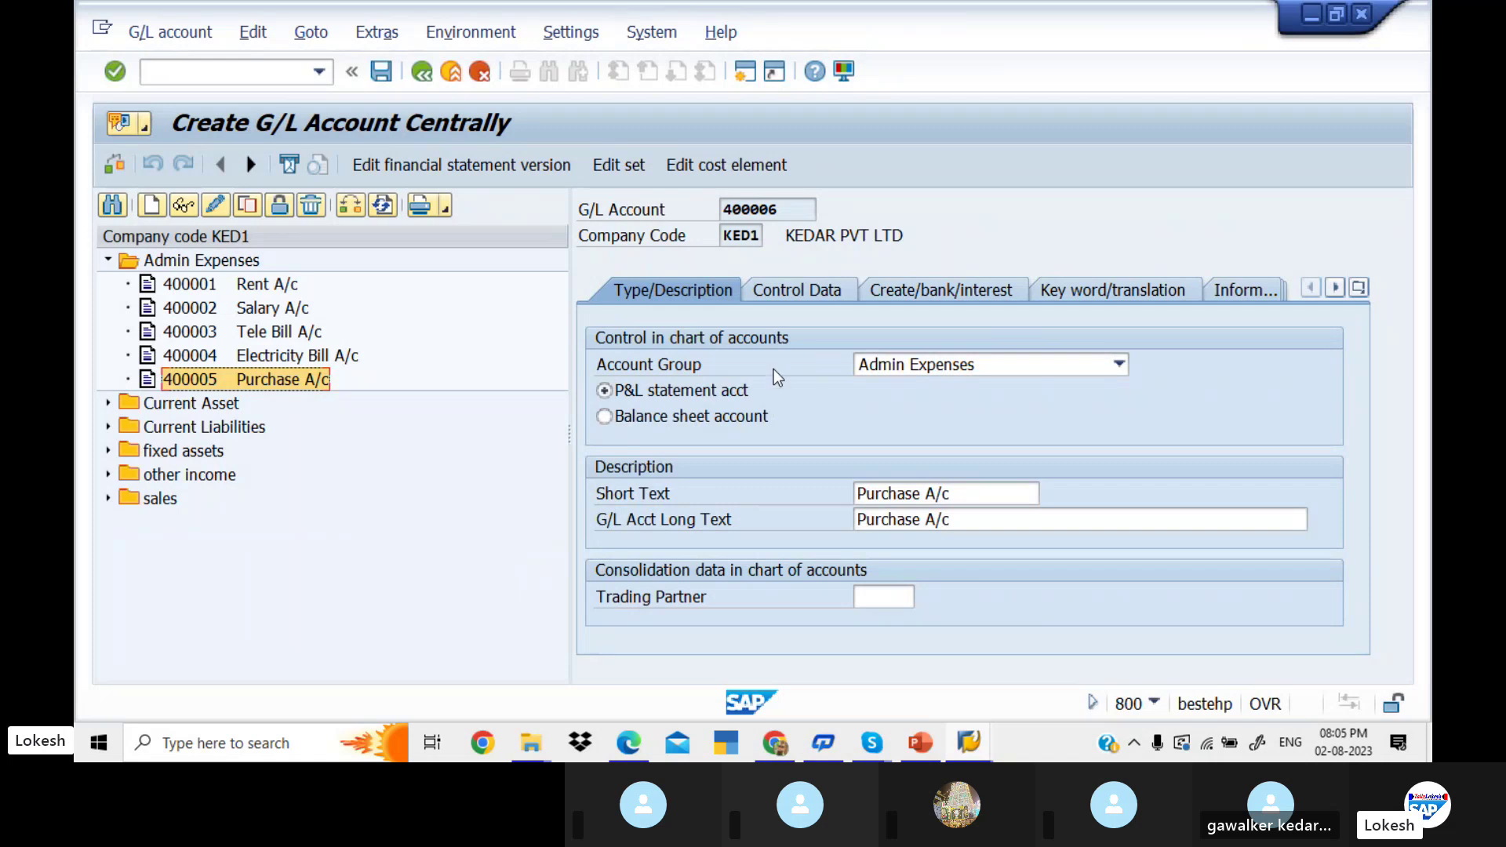
# Replace the new account's short text with "Cash Discount All"
pyautogui.moveTo(981, 495); pyautogui.dragTo(855, 495)
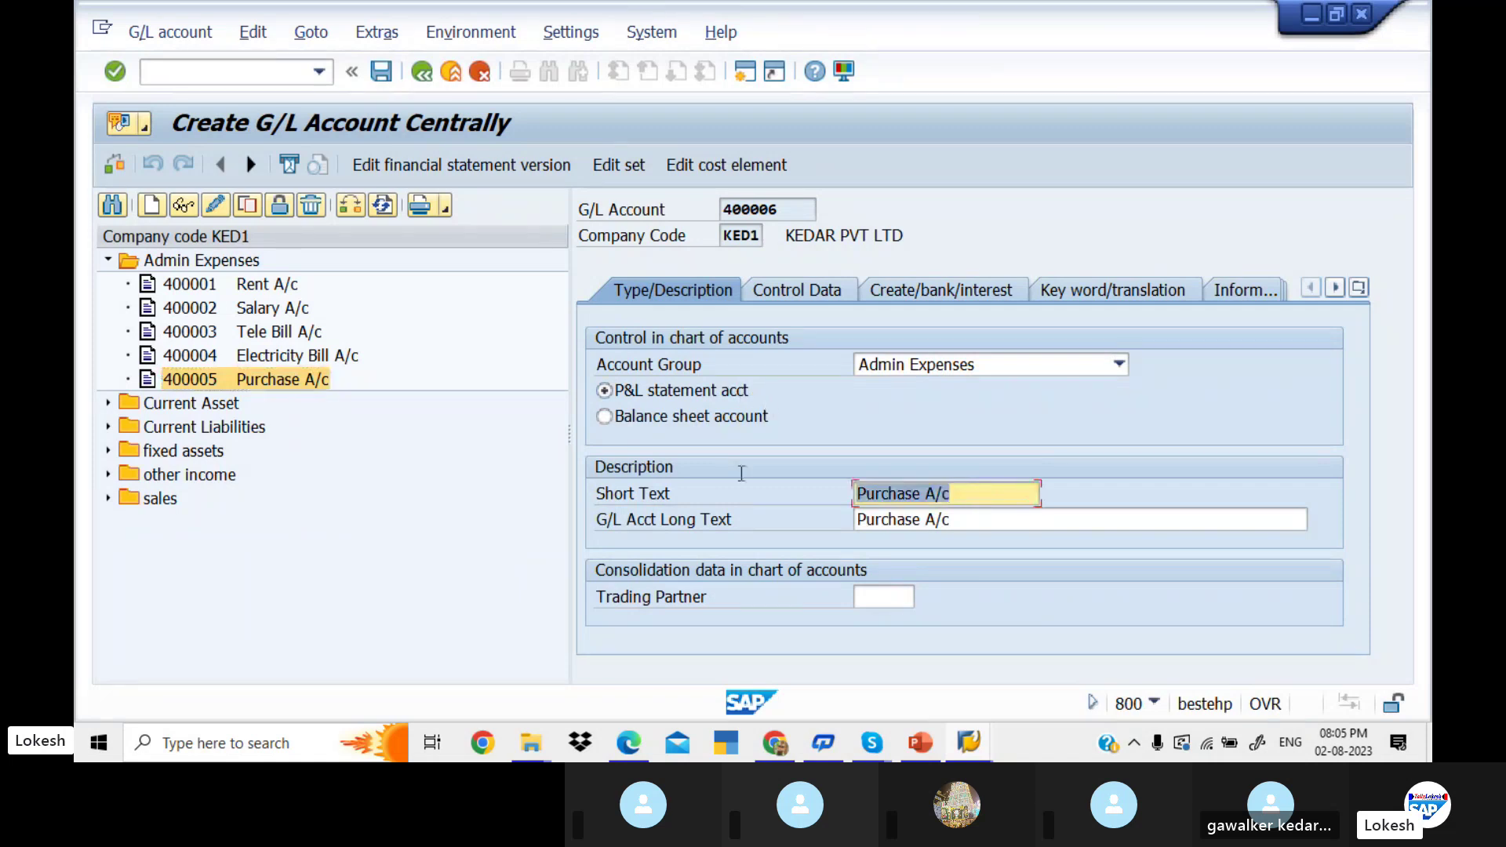
pyautogui.press('BackSpace')
pyautogui.write('c')
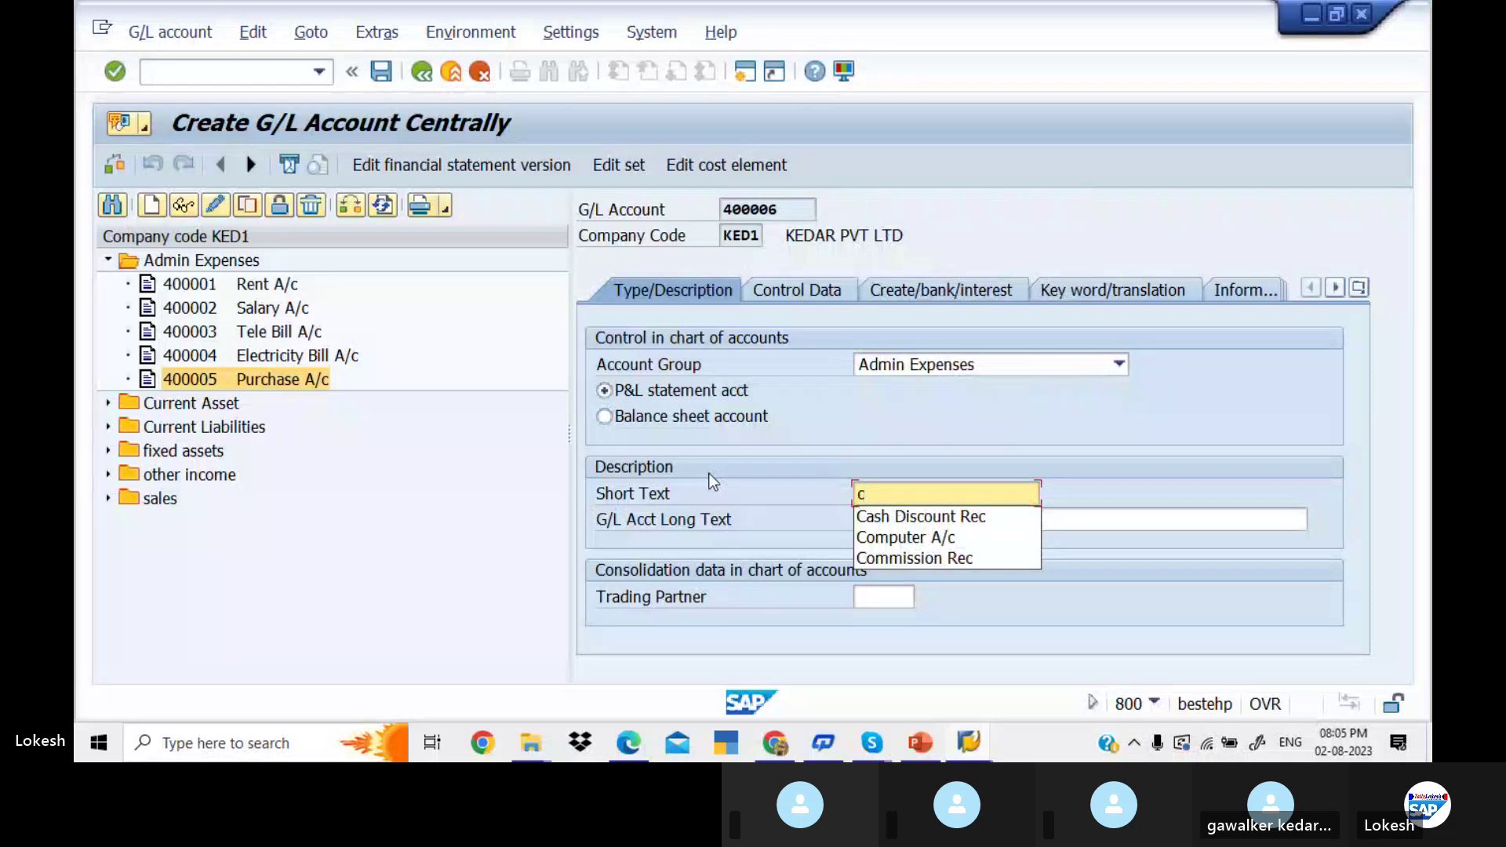
pyautogui.press('BackSpace')
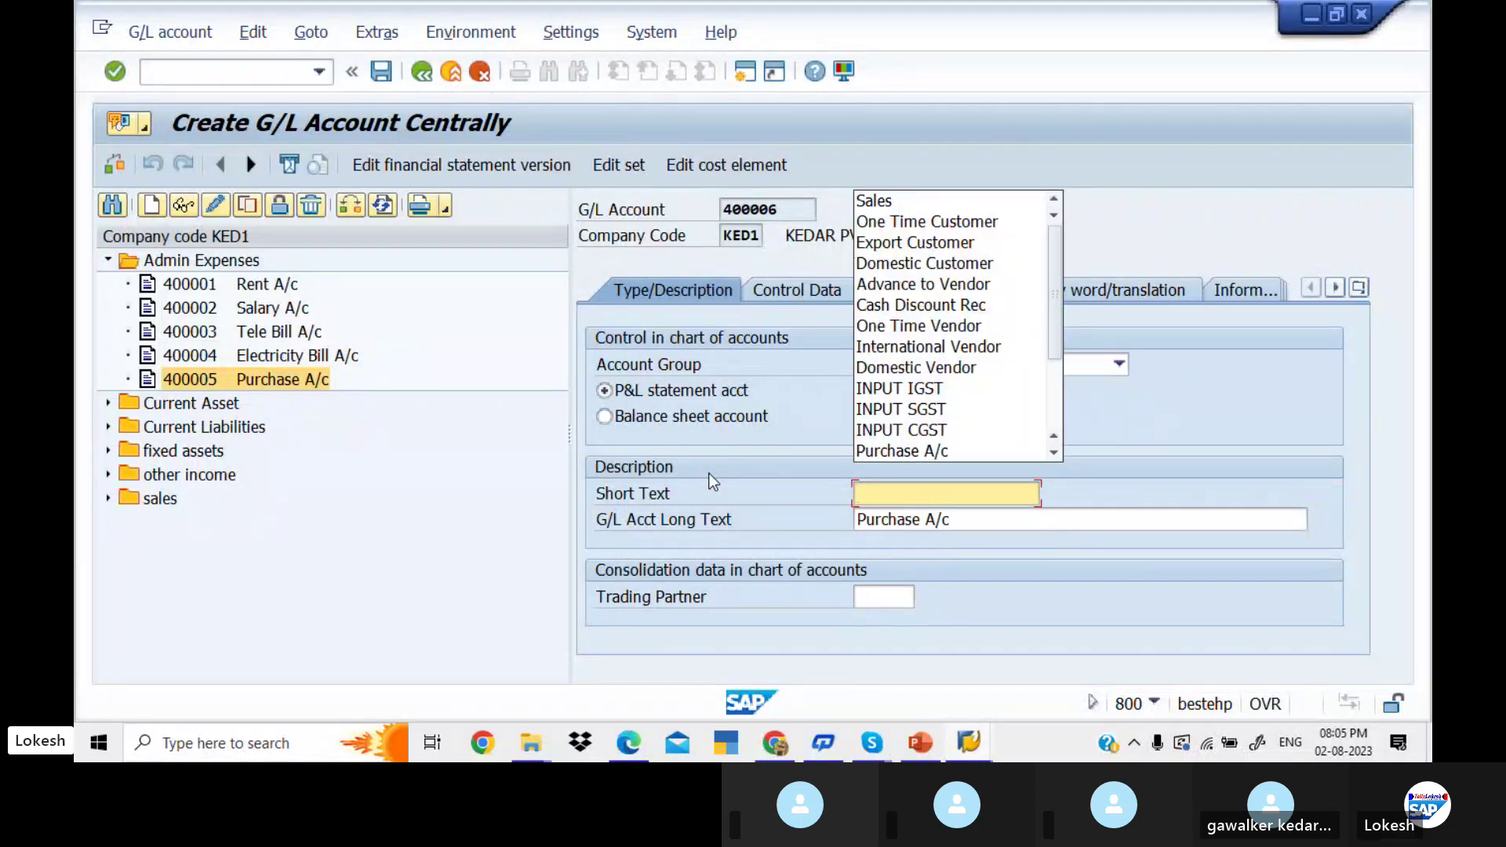
pyautogui.write('Cas')
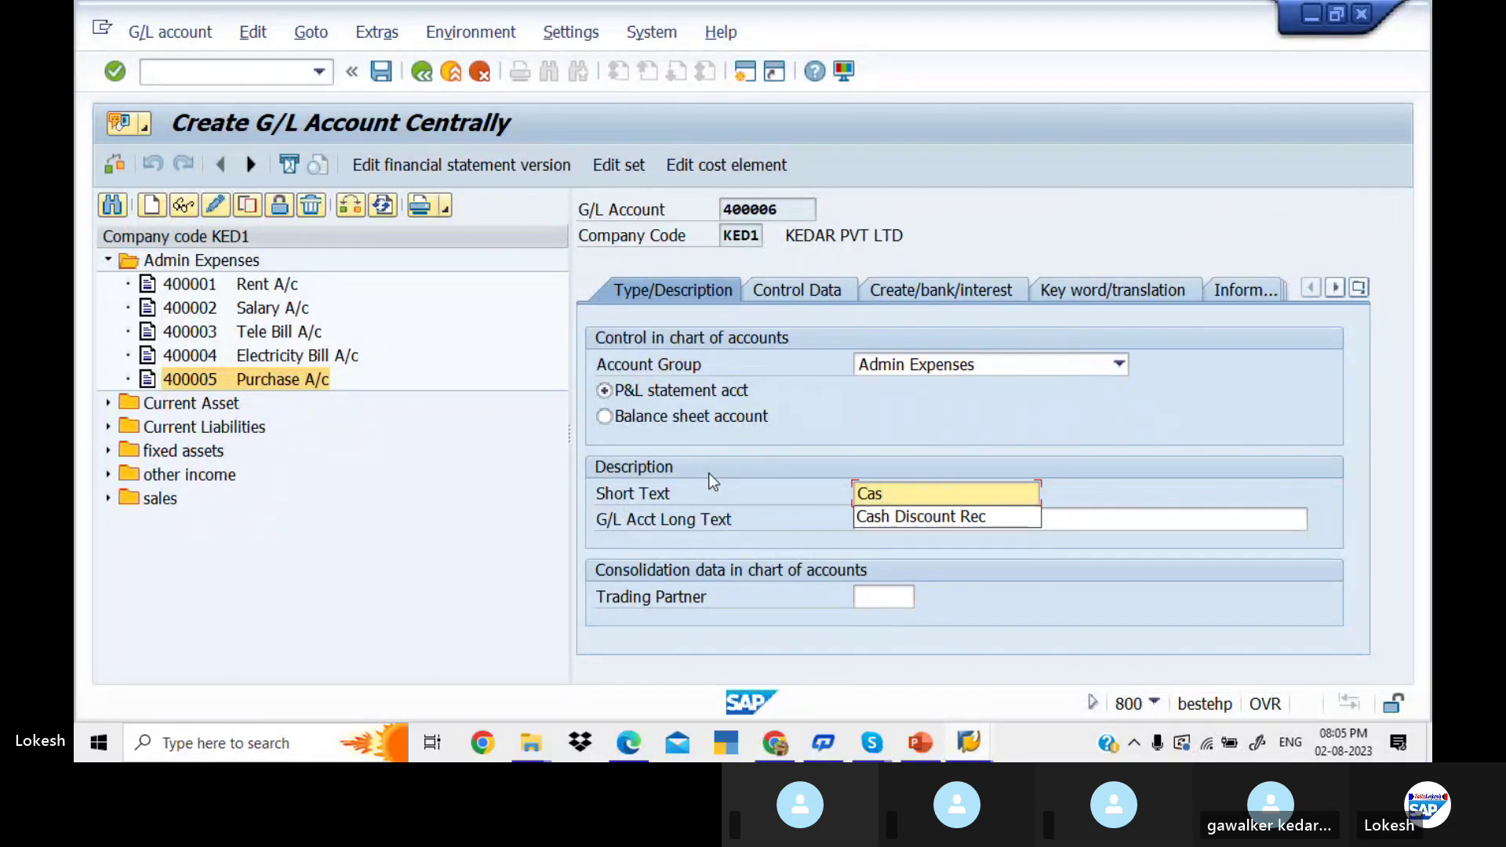
pyautogui.press('Down')
pyautogui.press('Tab')
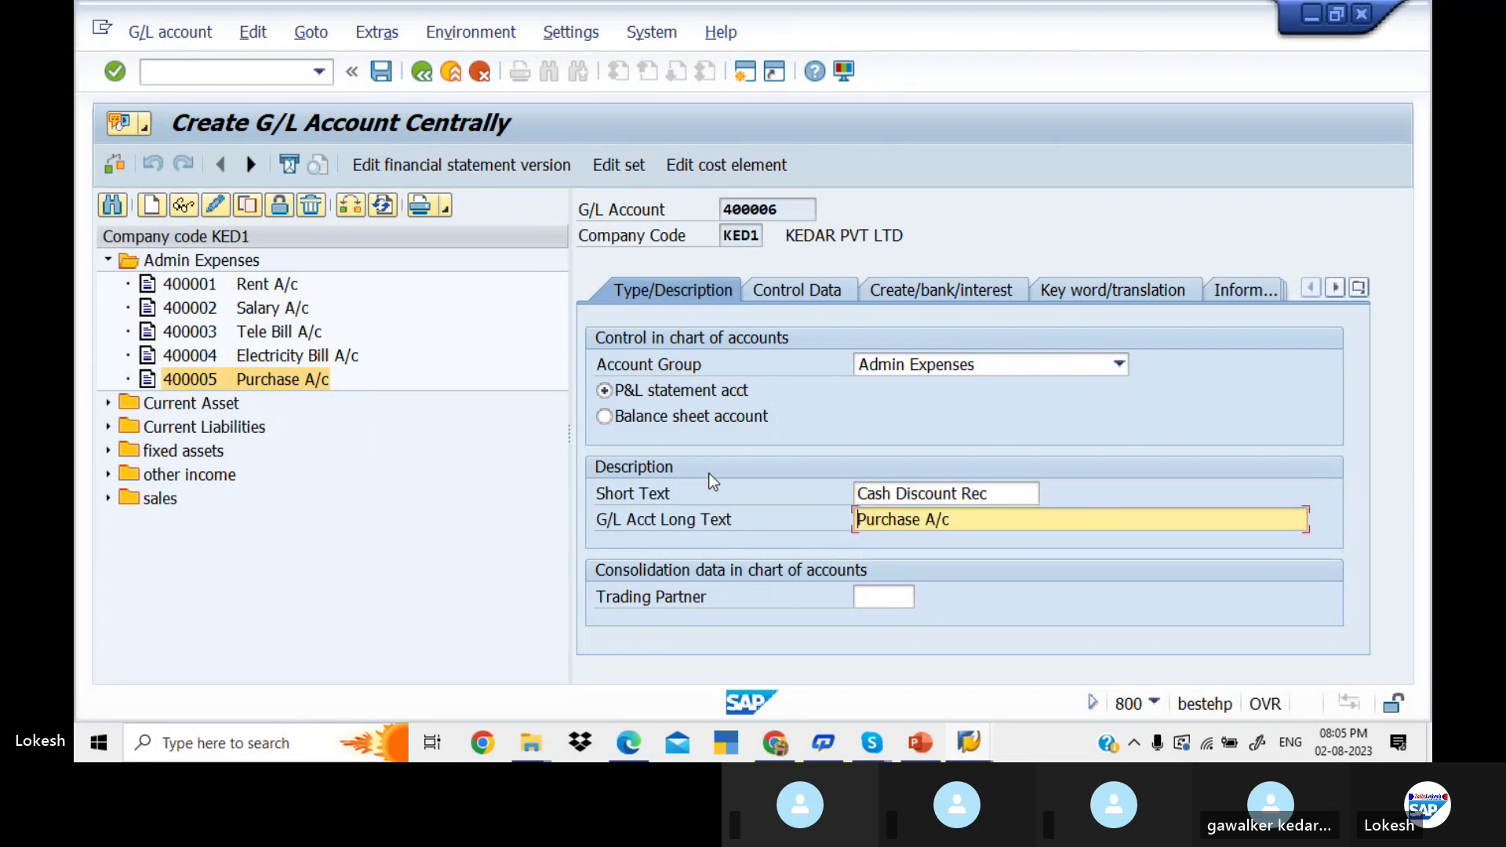
pyautogui.click(1005, 497)
pyautogui.press('BackSpace')
pyautogui.press('BackSpace')
pyautogui.press('BackSpace')
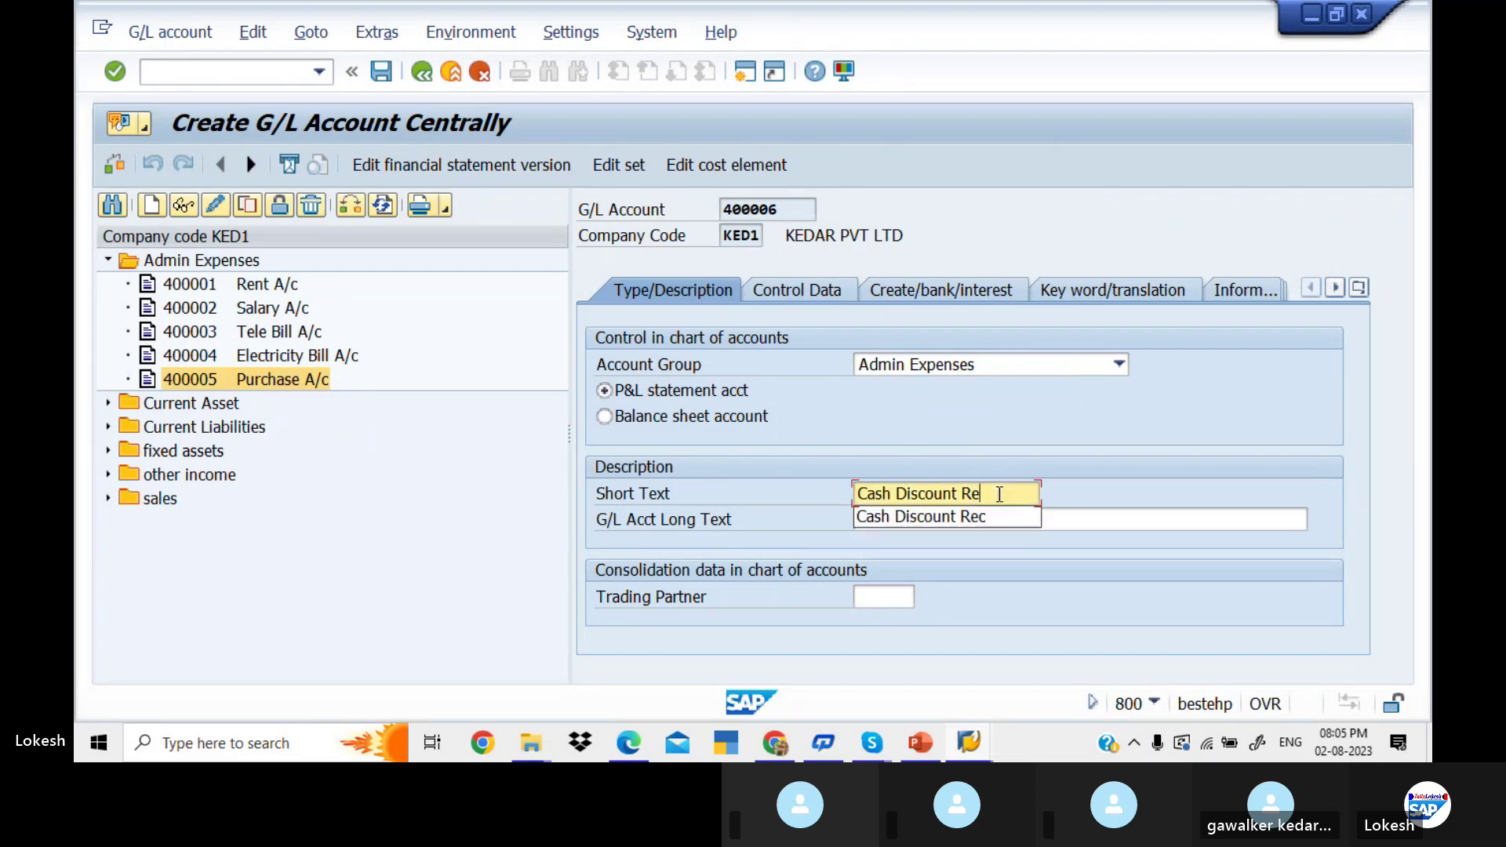
pyautogui.write('All')
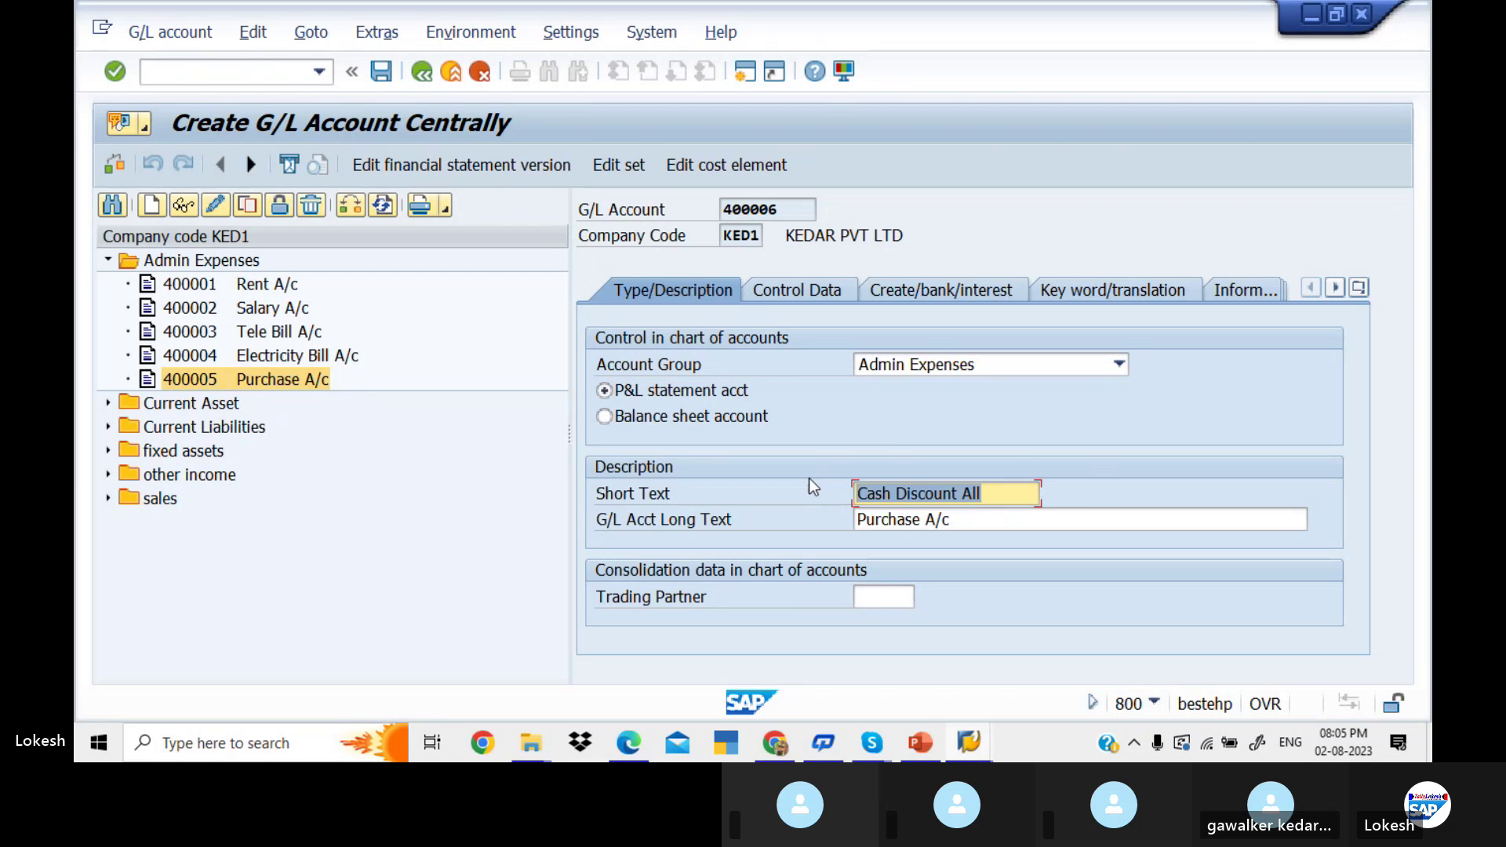
# Set the G/L account long text to "Cash Discount Allowed"
pyautogui.moveTo(1003, 525); pyautogui.dragTo(793, 496)
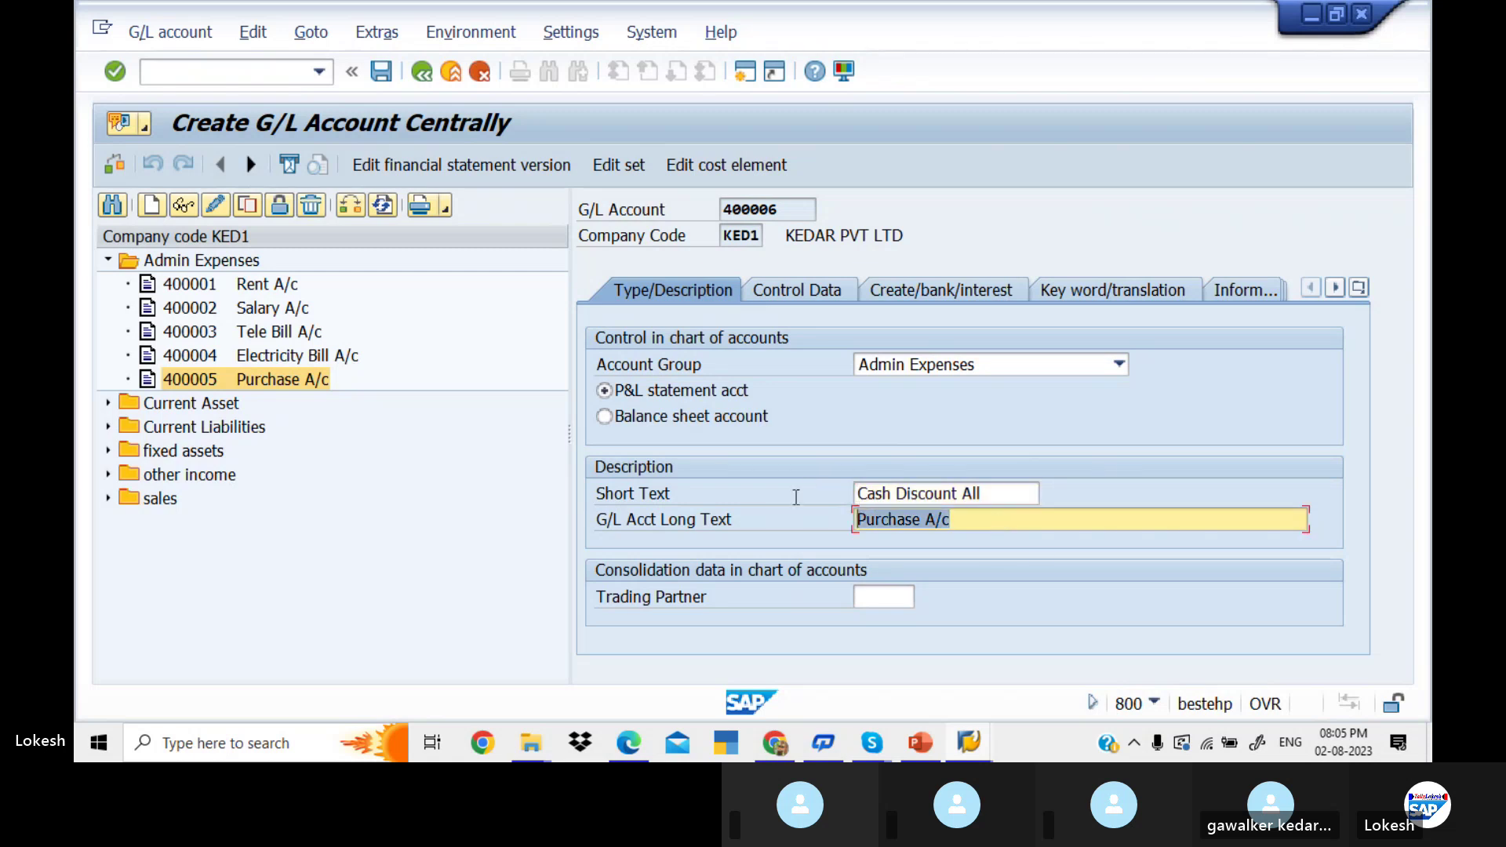
pyautogui.hotkey('ctrl', 'v')
pyautogui.write('owed')
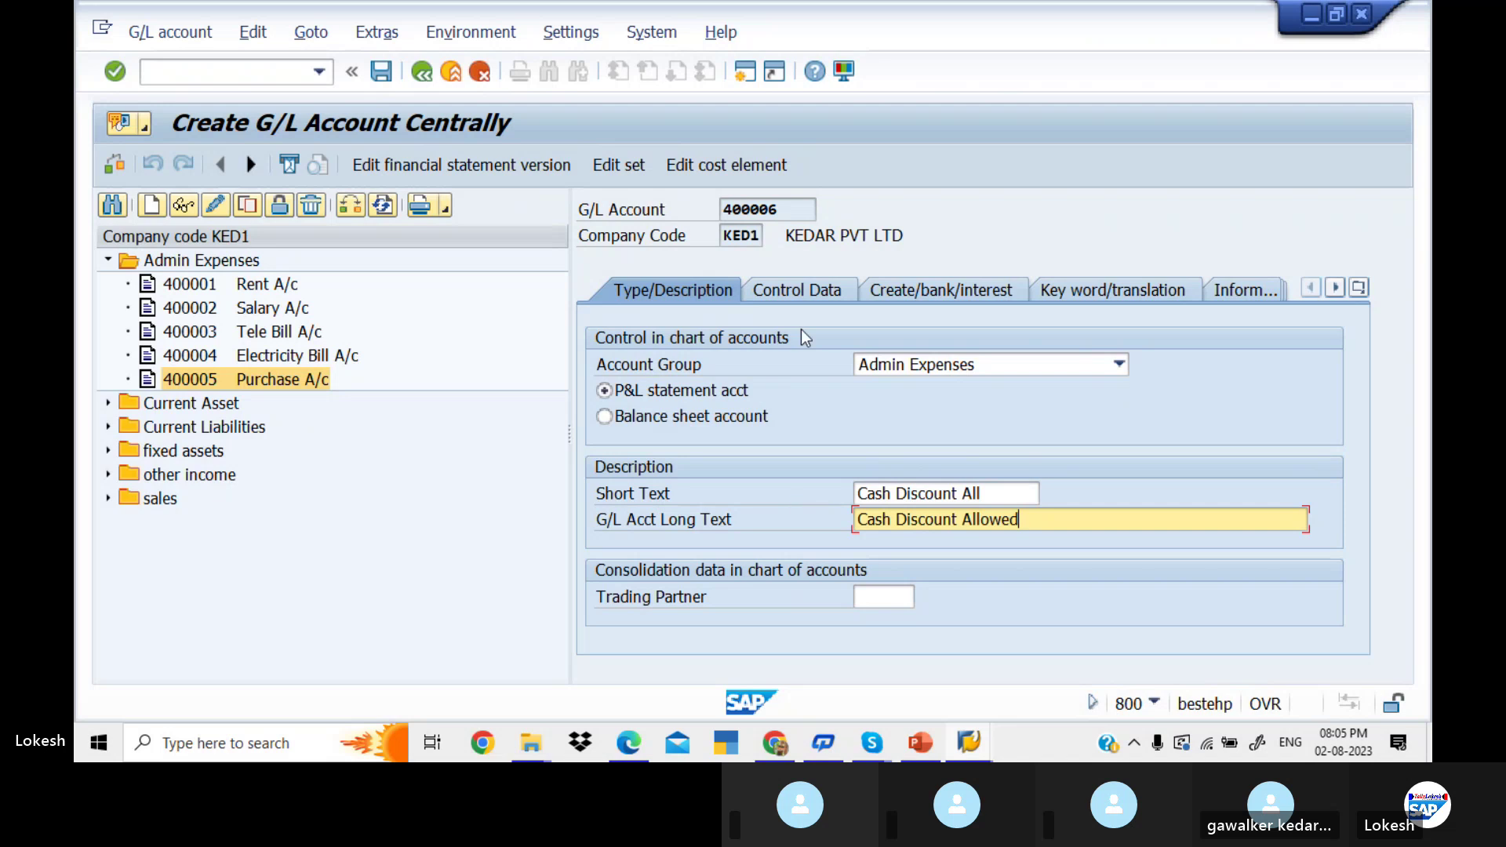
# Review the account's control data and compare it with the G/L account table in the Accounts Receivable configuration PDF
pyautogui.click(819, 293)
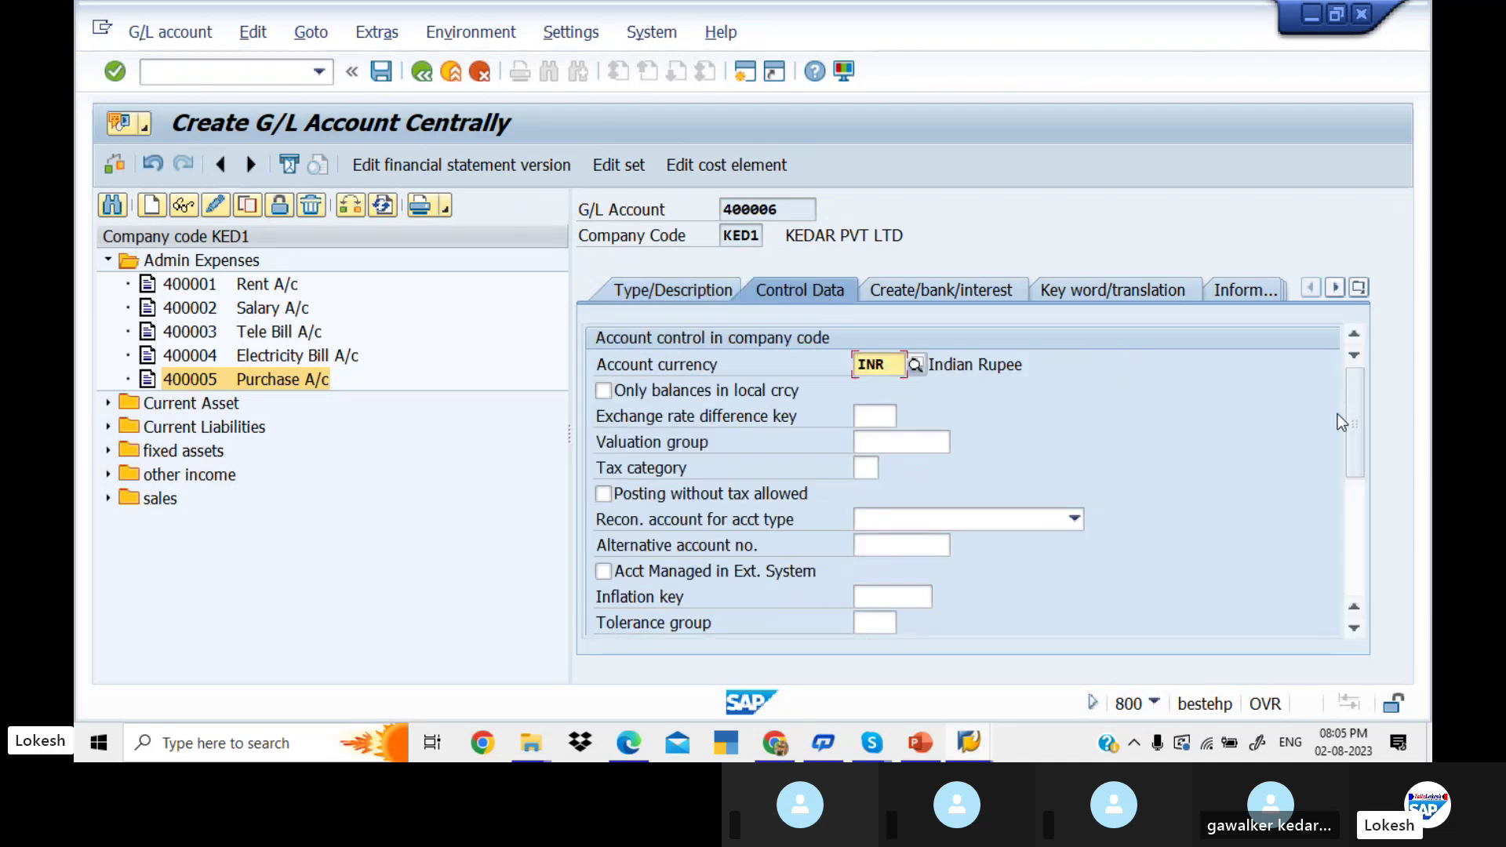
pyautogui.moveTo(1338, 412); pyautogui.dragTo(1367, 489)
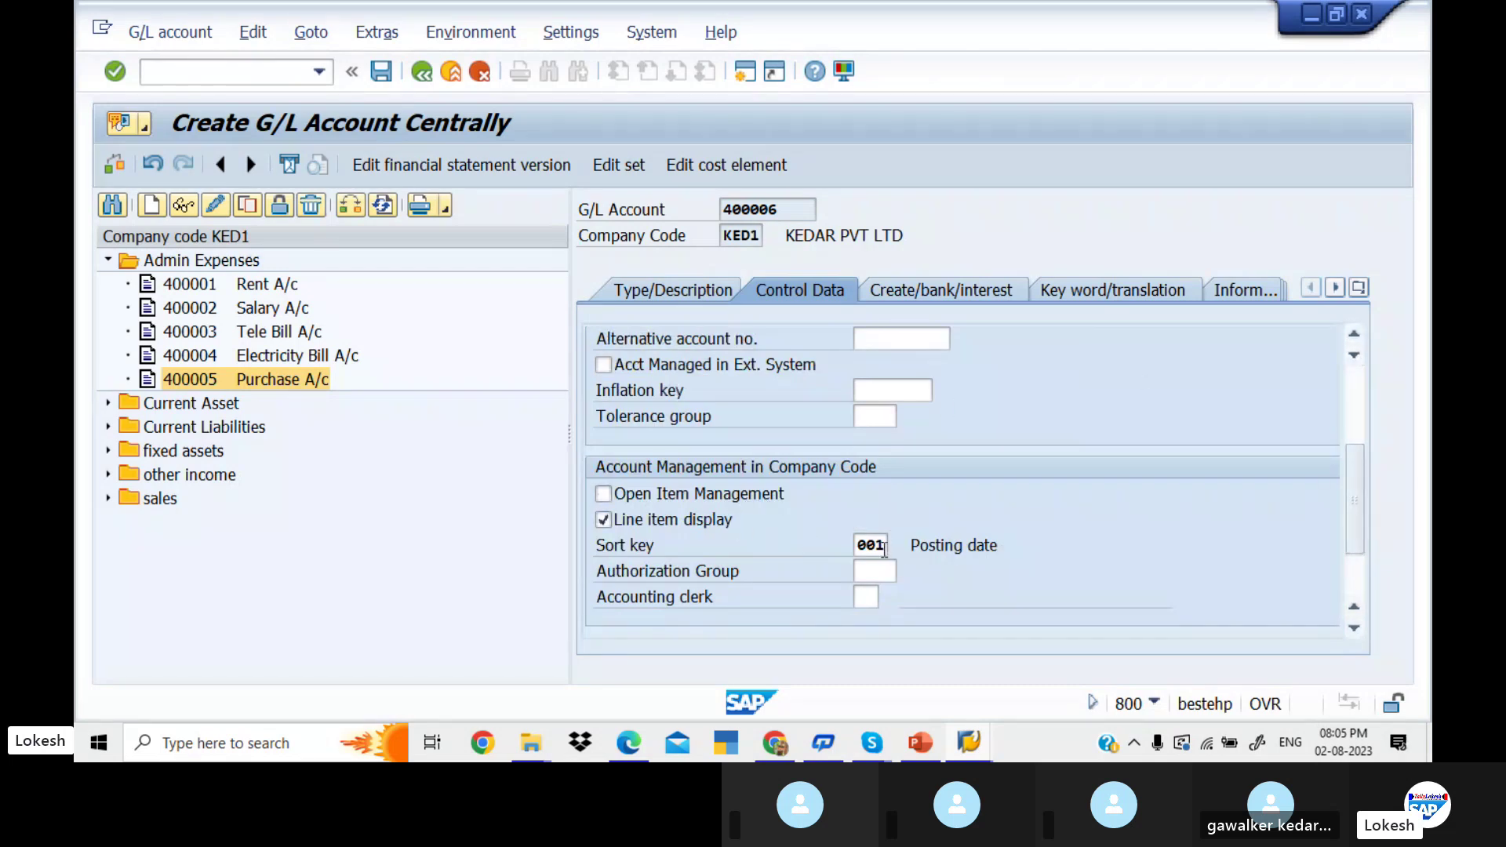
pyautogui.hotkey('alt', 'Tab')
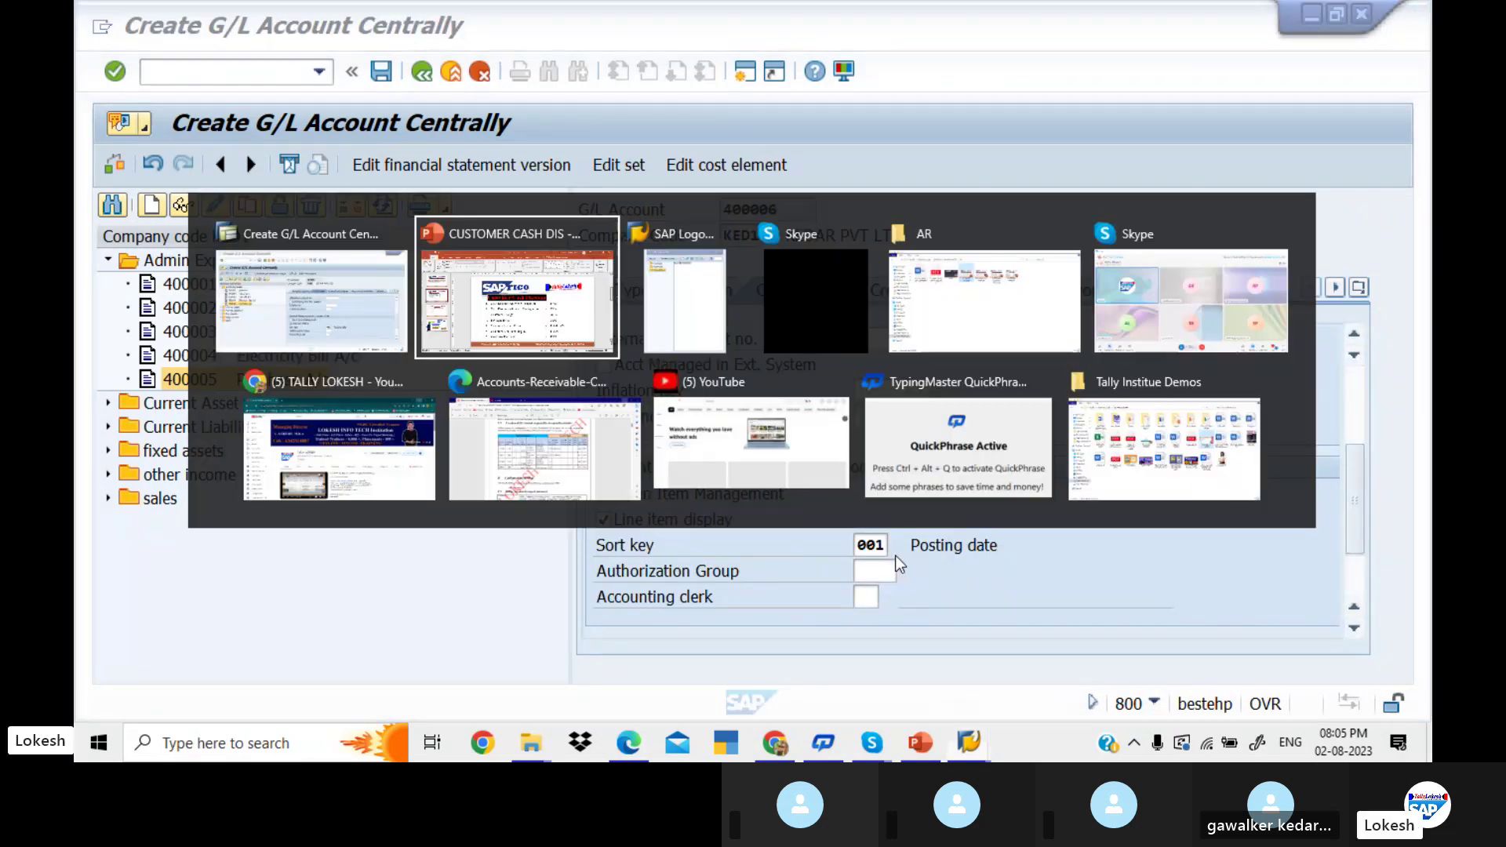
pyautogui.hotkey('alt', 'Tab')
pyautogui.hotkey('alt', 'Tab')
pyautogui.hotkey('alt', 'Tab')
pyautogui.hotkey('alt', 'Tab')
pyautogui.hotkey('alt', 'Tab')
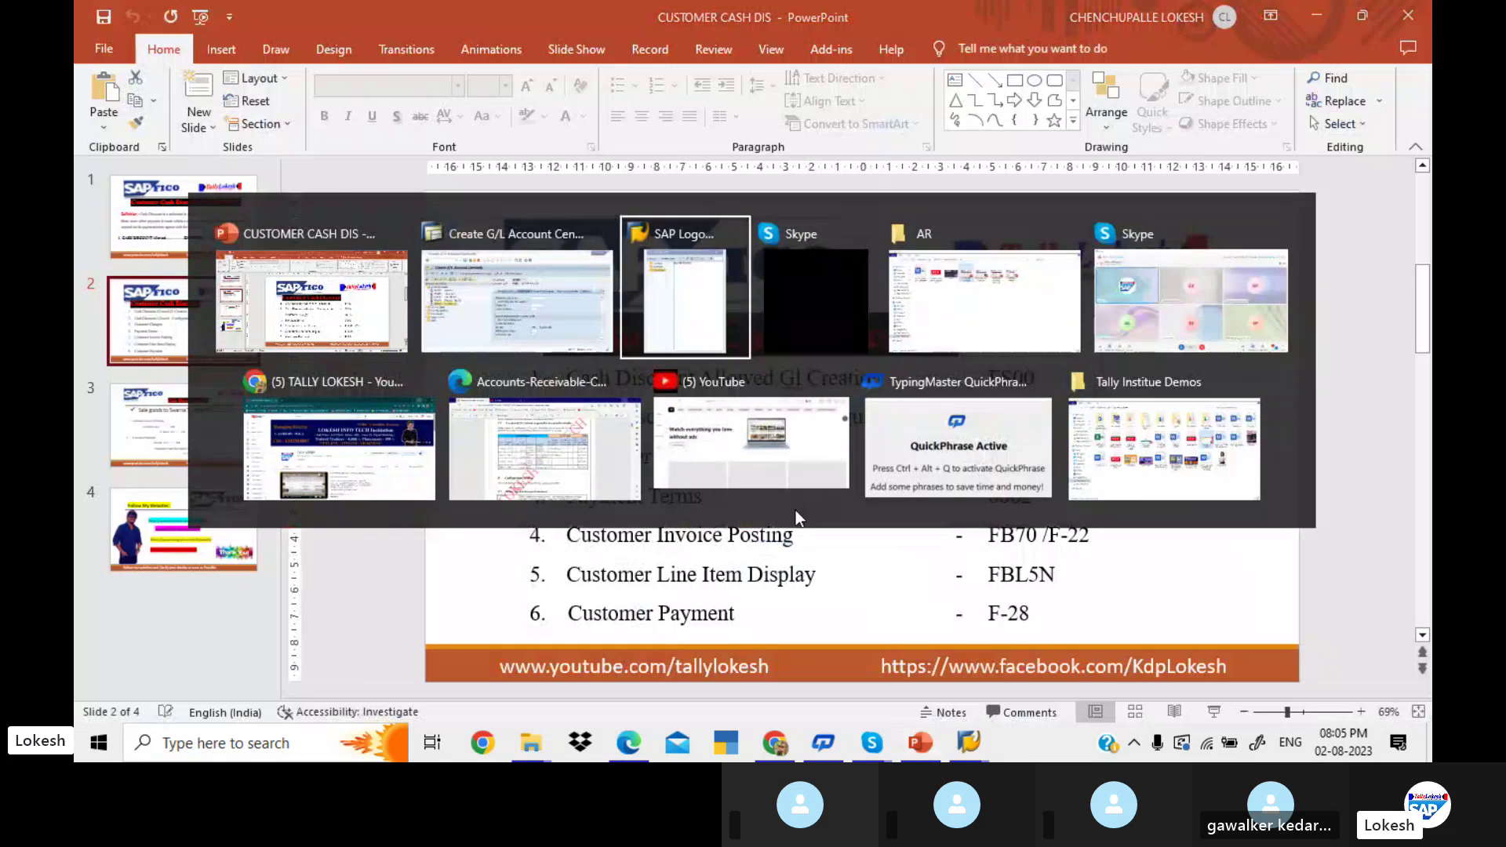
pyautogui.hotkey('alt', 'Tab')
pyautogui.hotkey('alt', 'Tab')
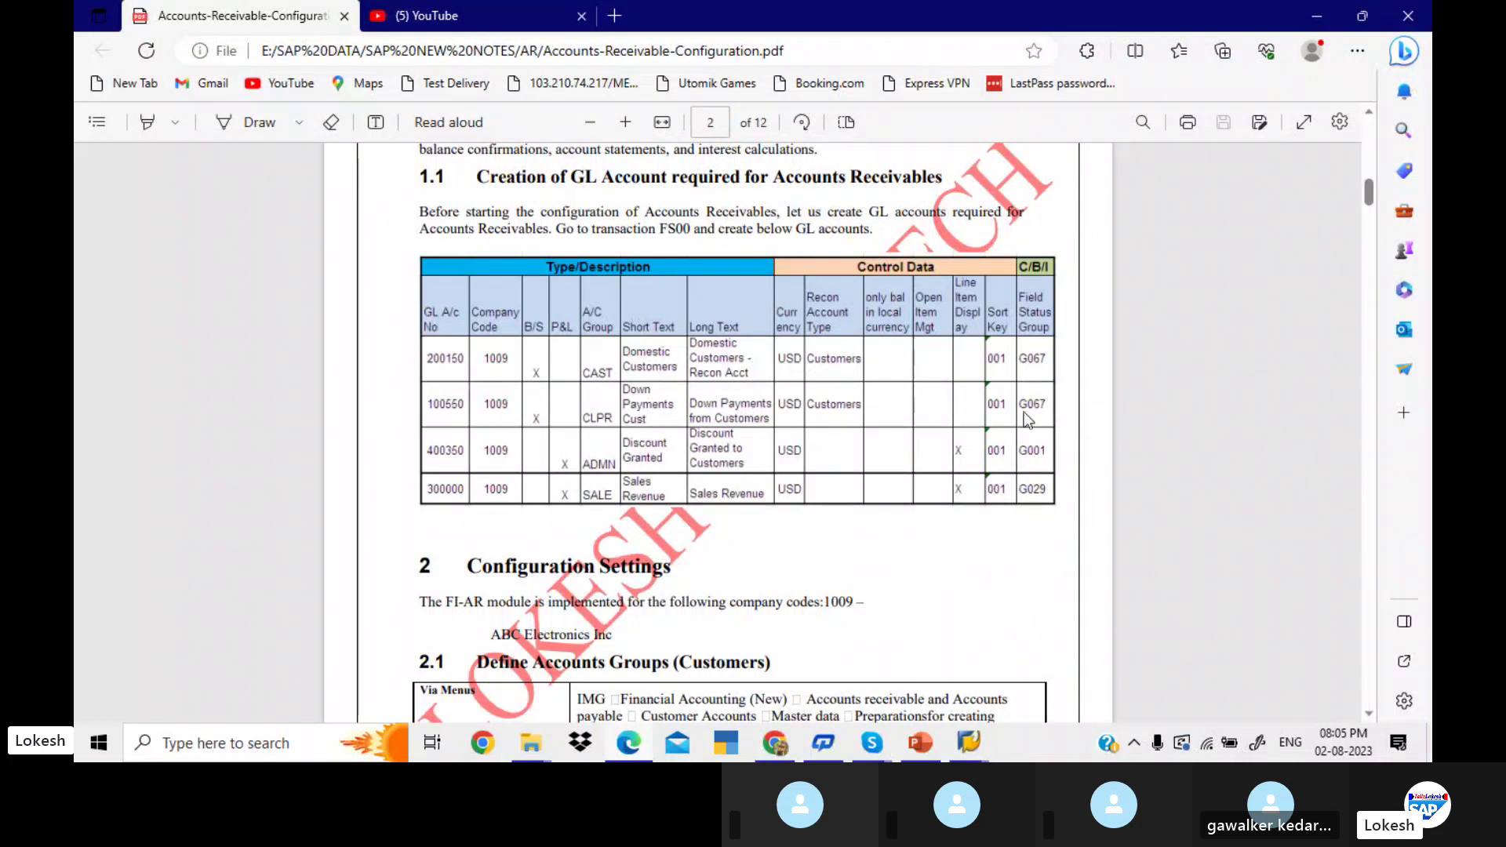
pyautogui.hotkey('alt', 'Tab')
pyautogui.hotkey('alt', 'Tab')
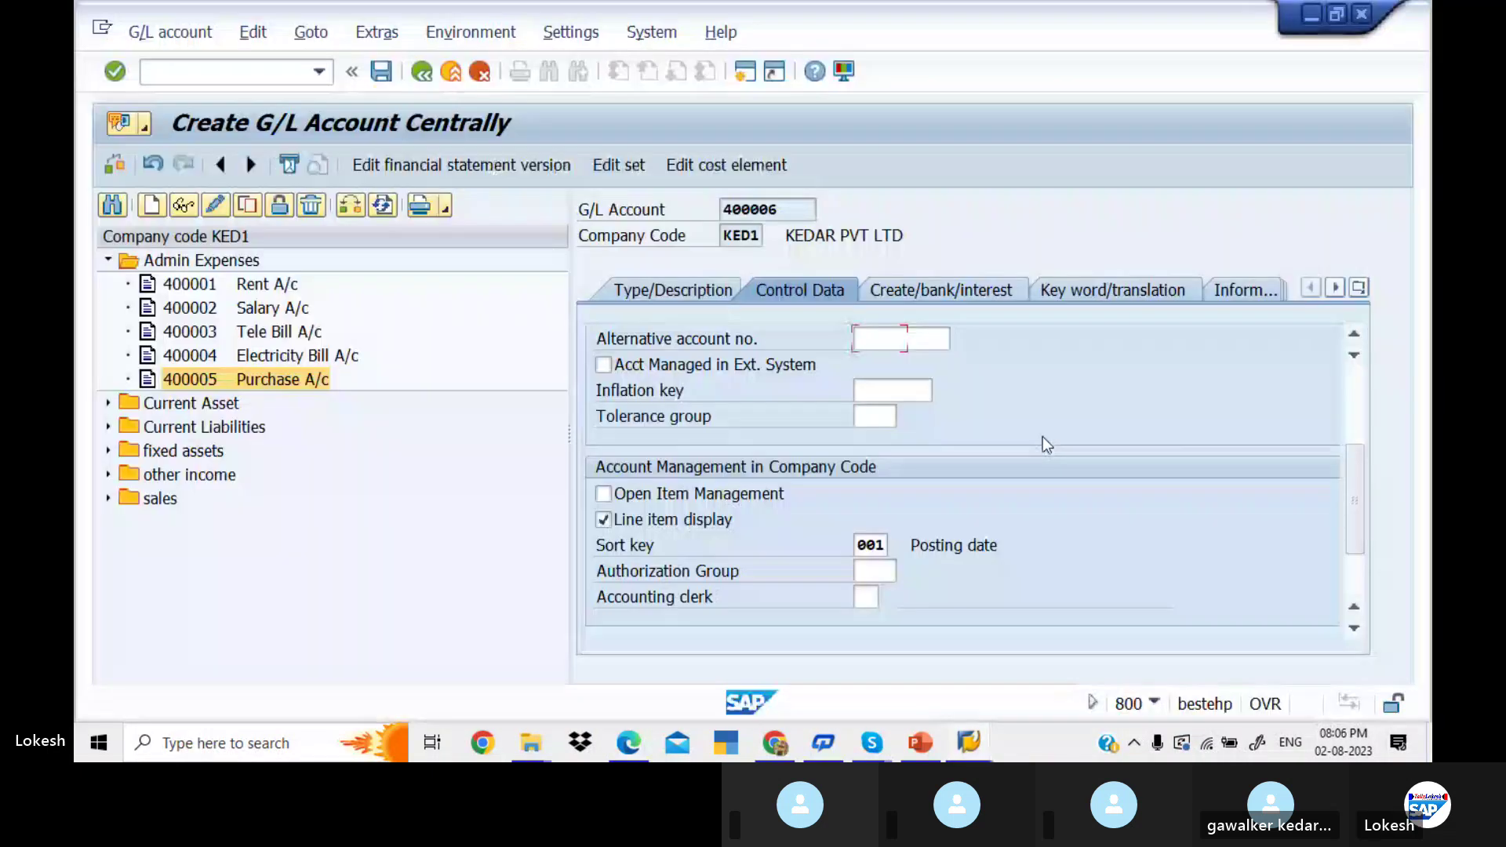
# Check the field status group and save G/L account 400006, returning to the PowerPoint slide of transaction codes
pyautogui.click(960, 300)
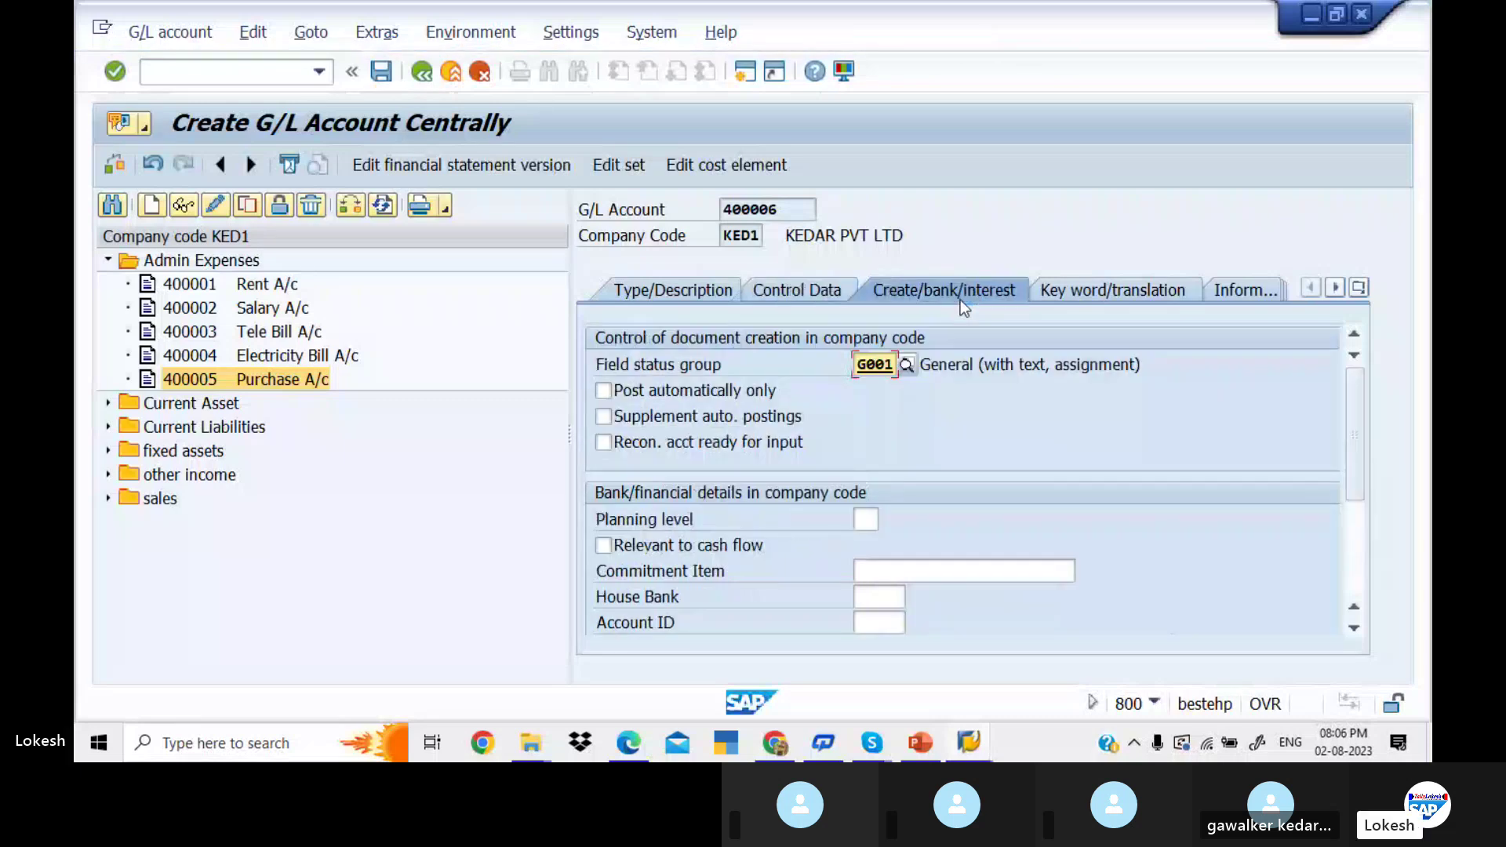
pyautogui.click(390, 72)
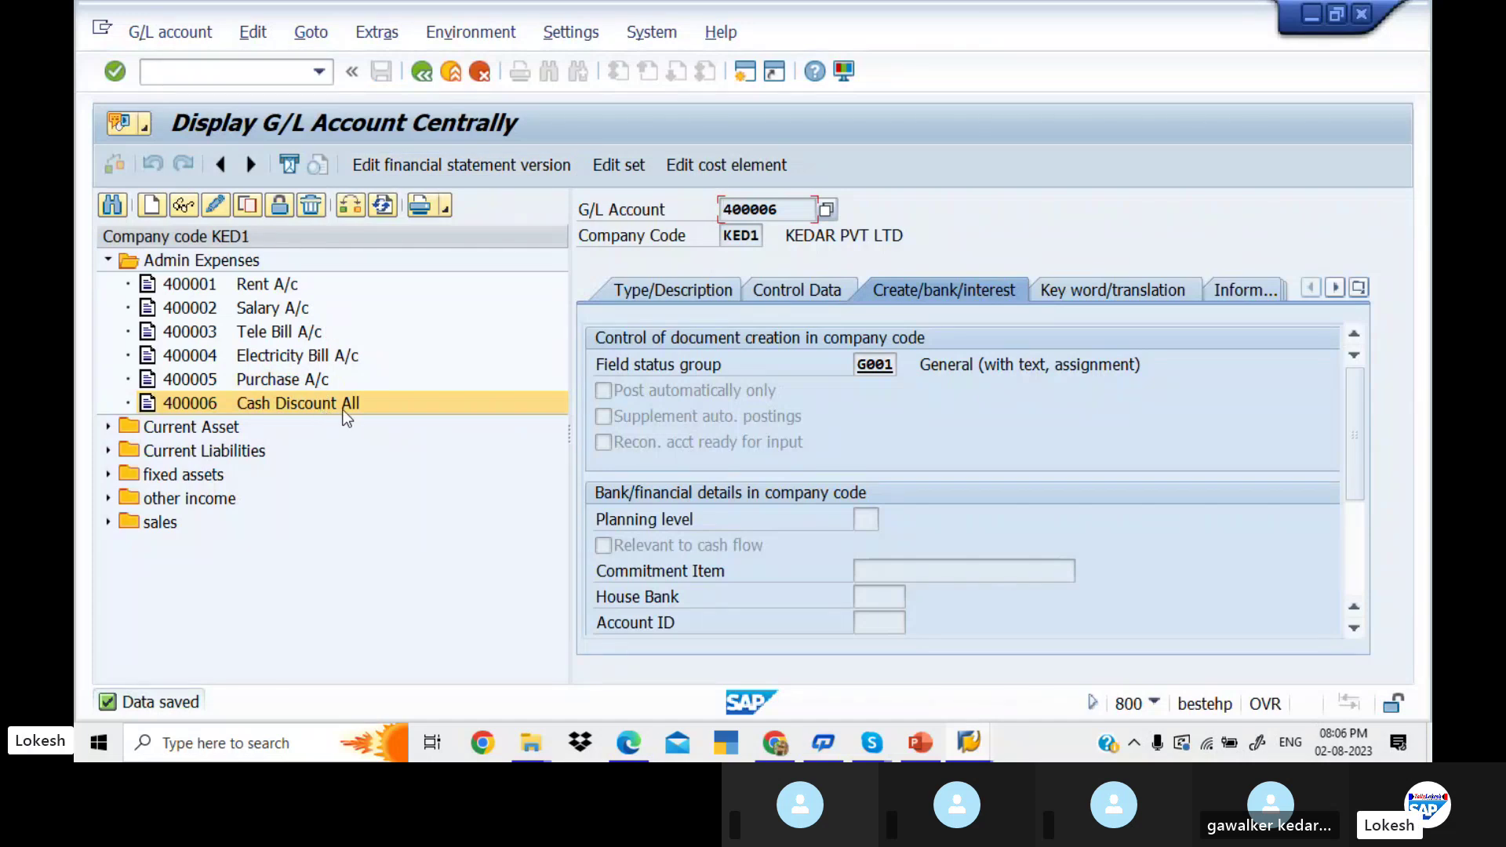
pyautogui.hotkey('alt', 'Tab')
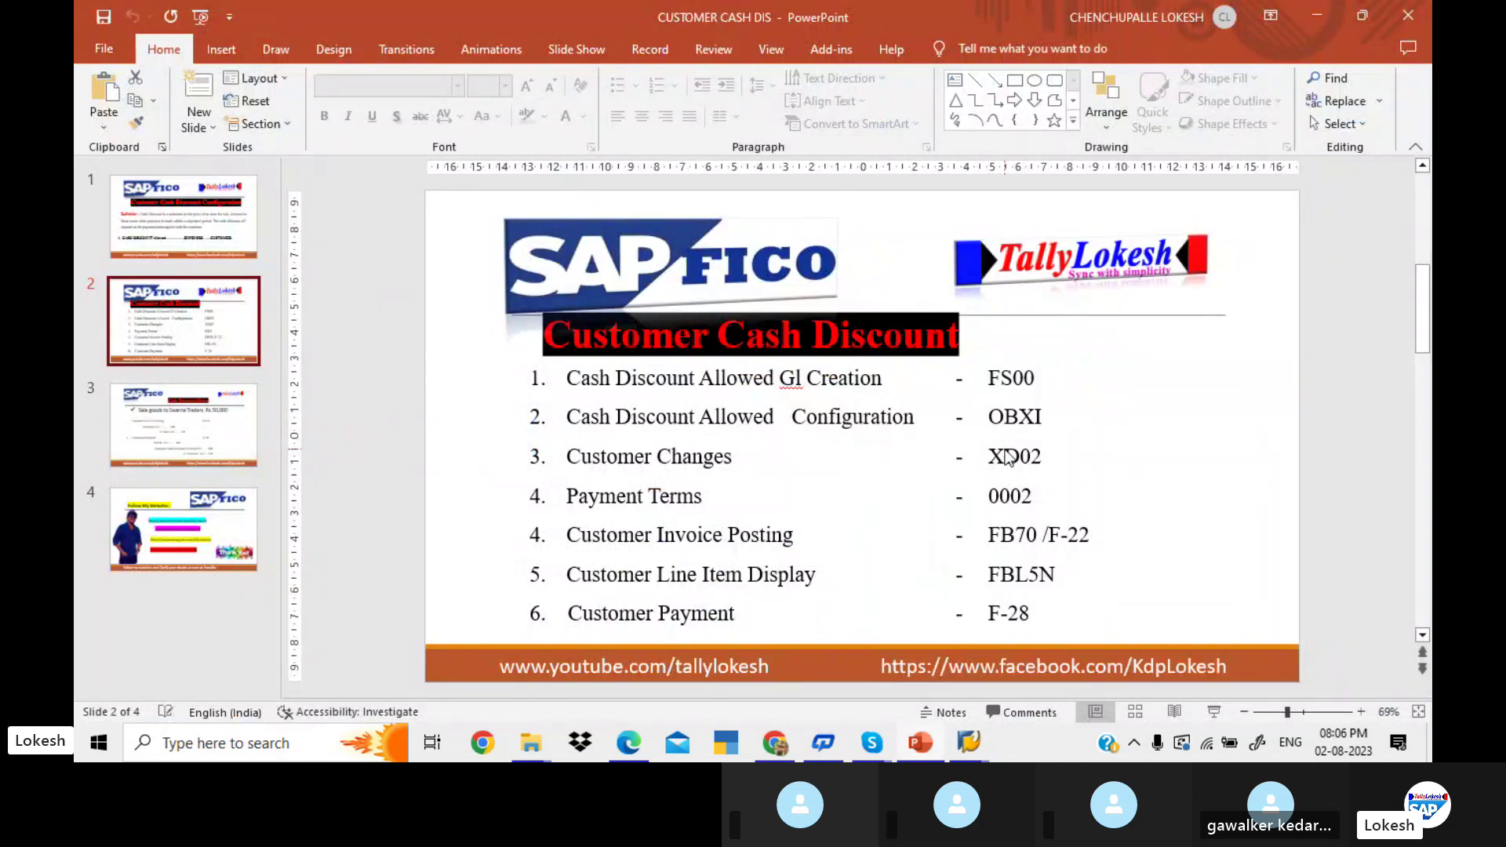
# Switch to SAP, open transaction OBXI for chart of accounts KED1, and save the posting rules for cash discount expenses
pyautogui.hotkey('alt', 'Tab')
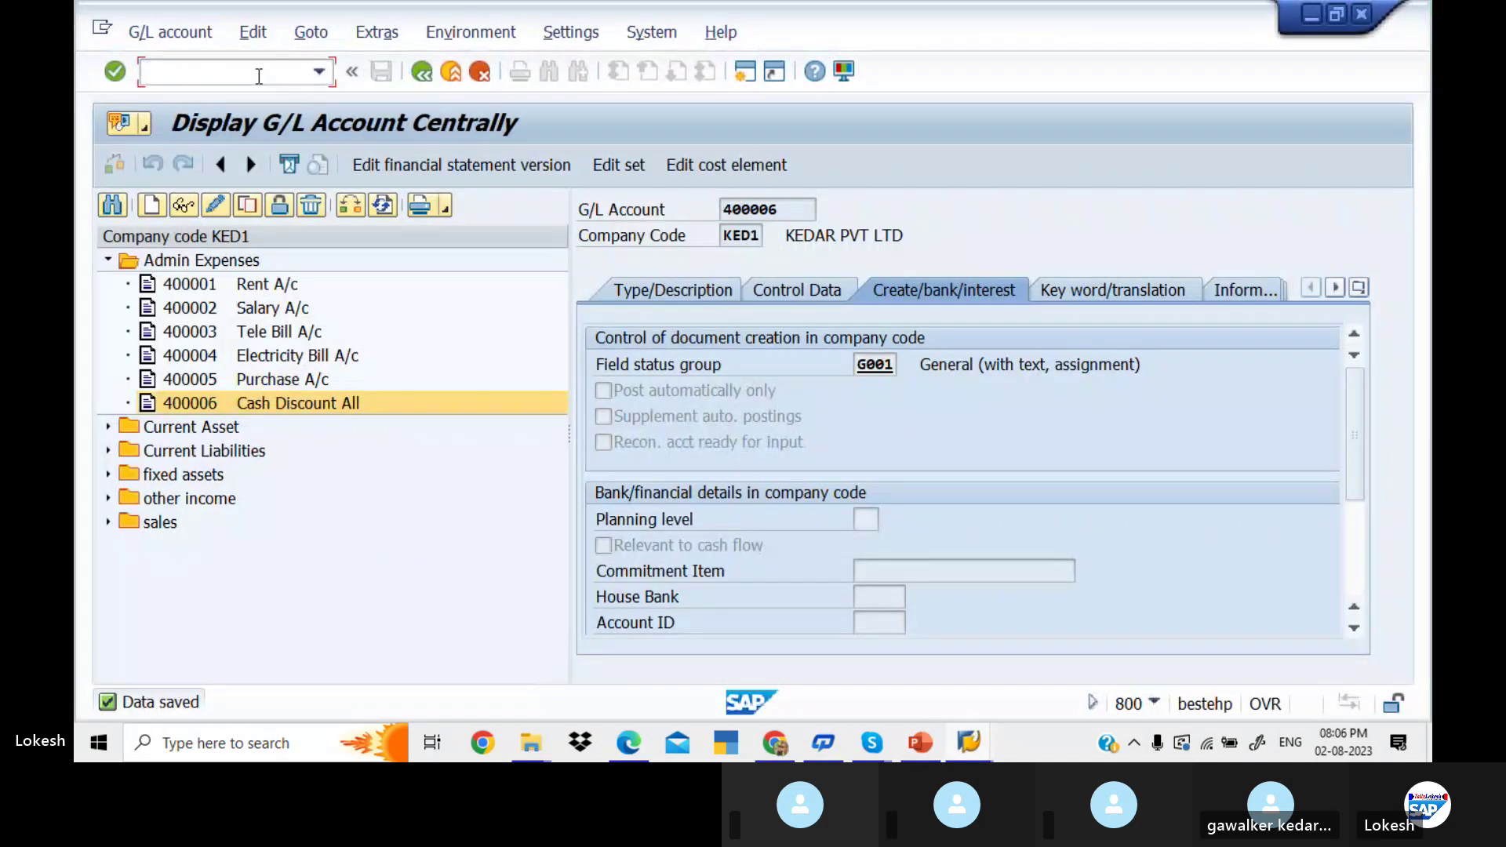
pyautogui.click(259, 76)
pyautogui.write('/NOBXI')
pyautogui.press('Return')
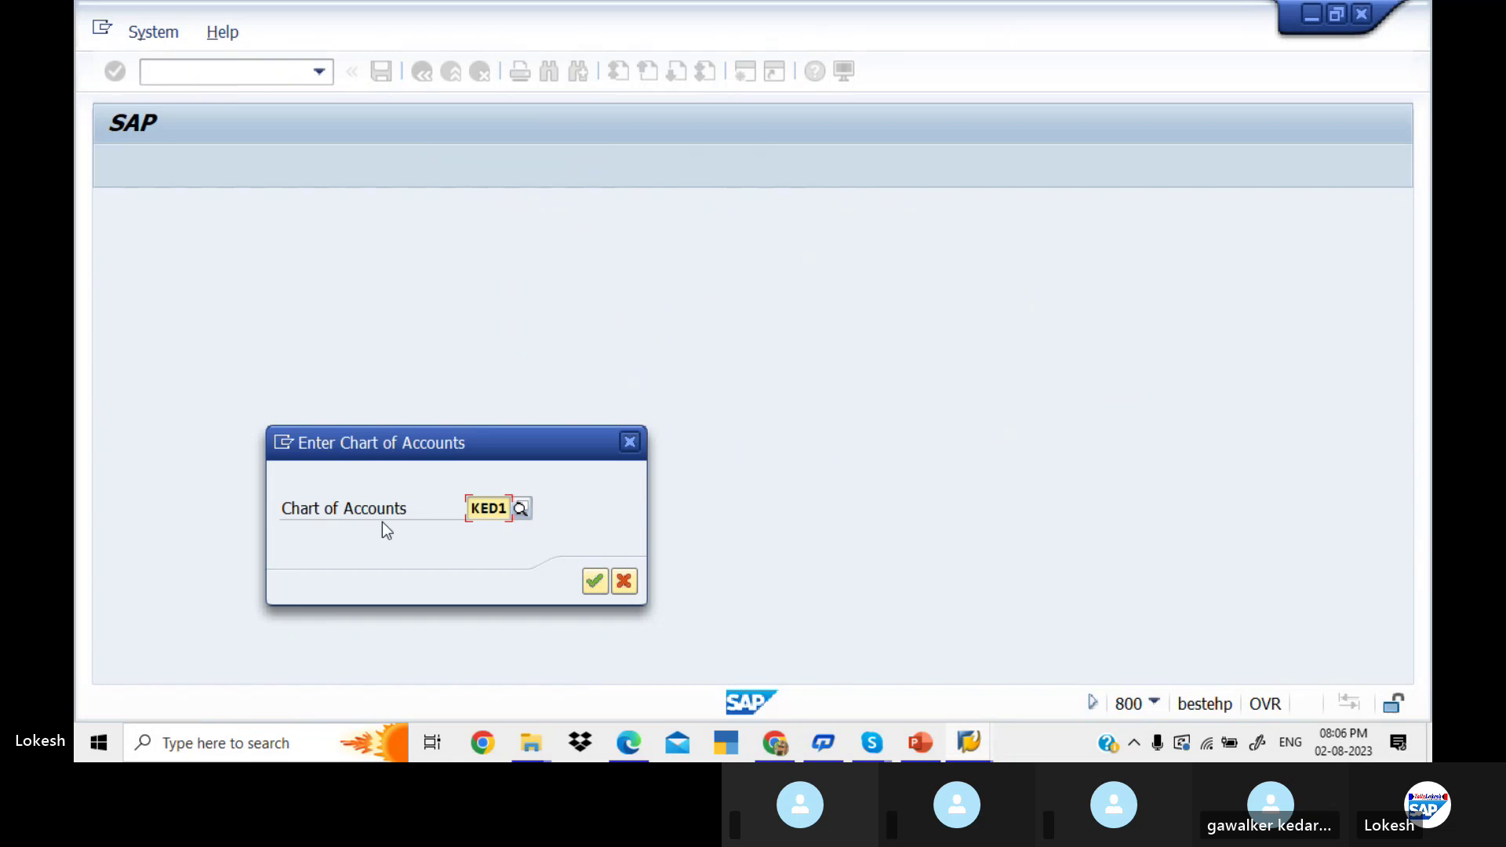
pyautogui.click(596, 580)
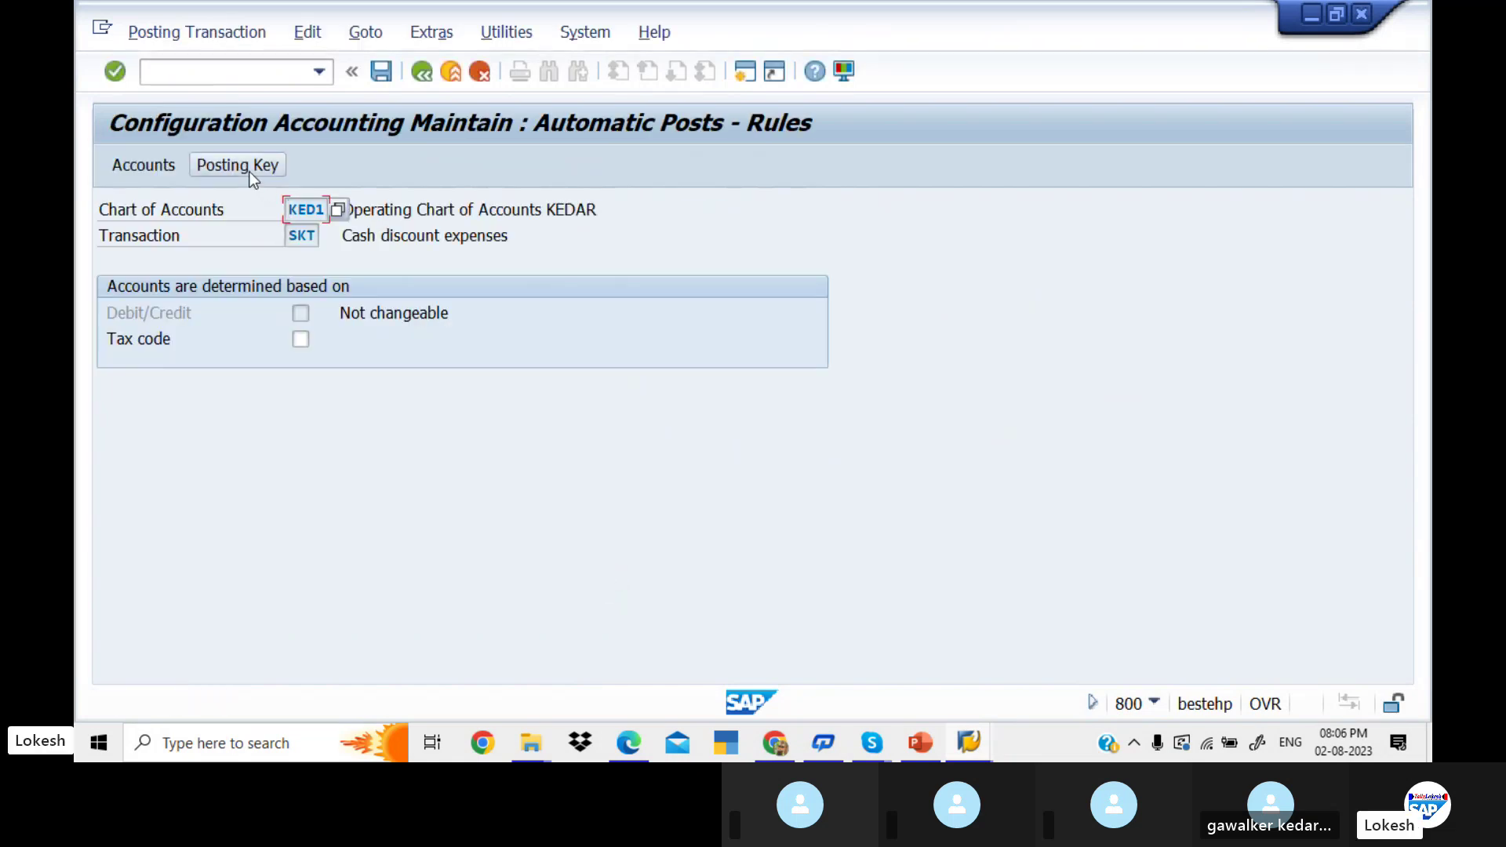
pyautogui.click(239, 166)
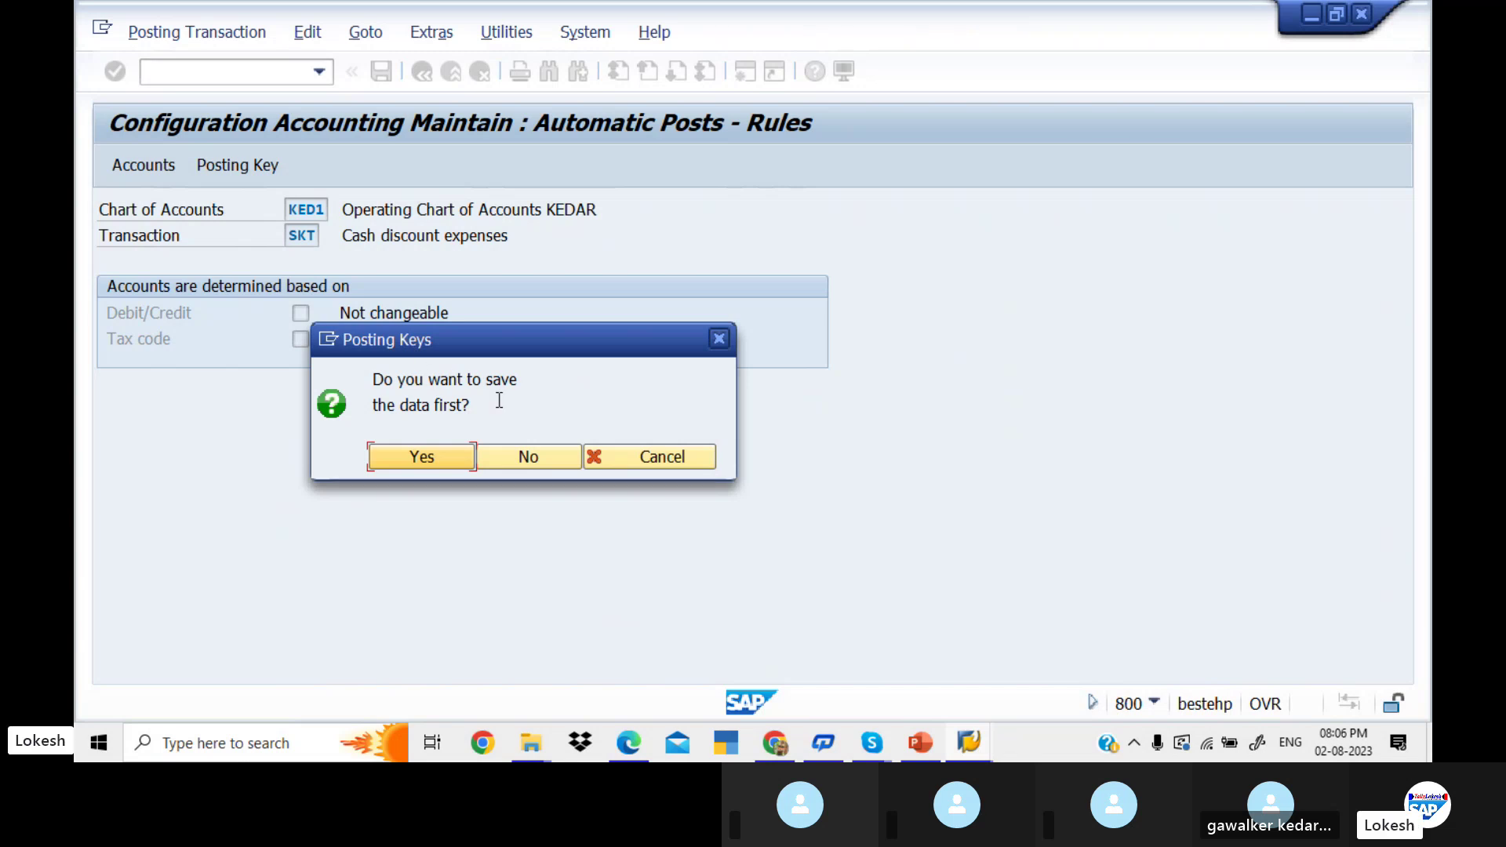
pyautogui.click(466, 452)
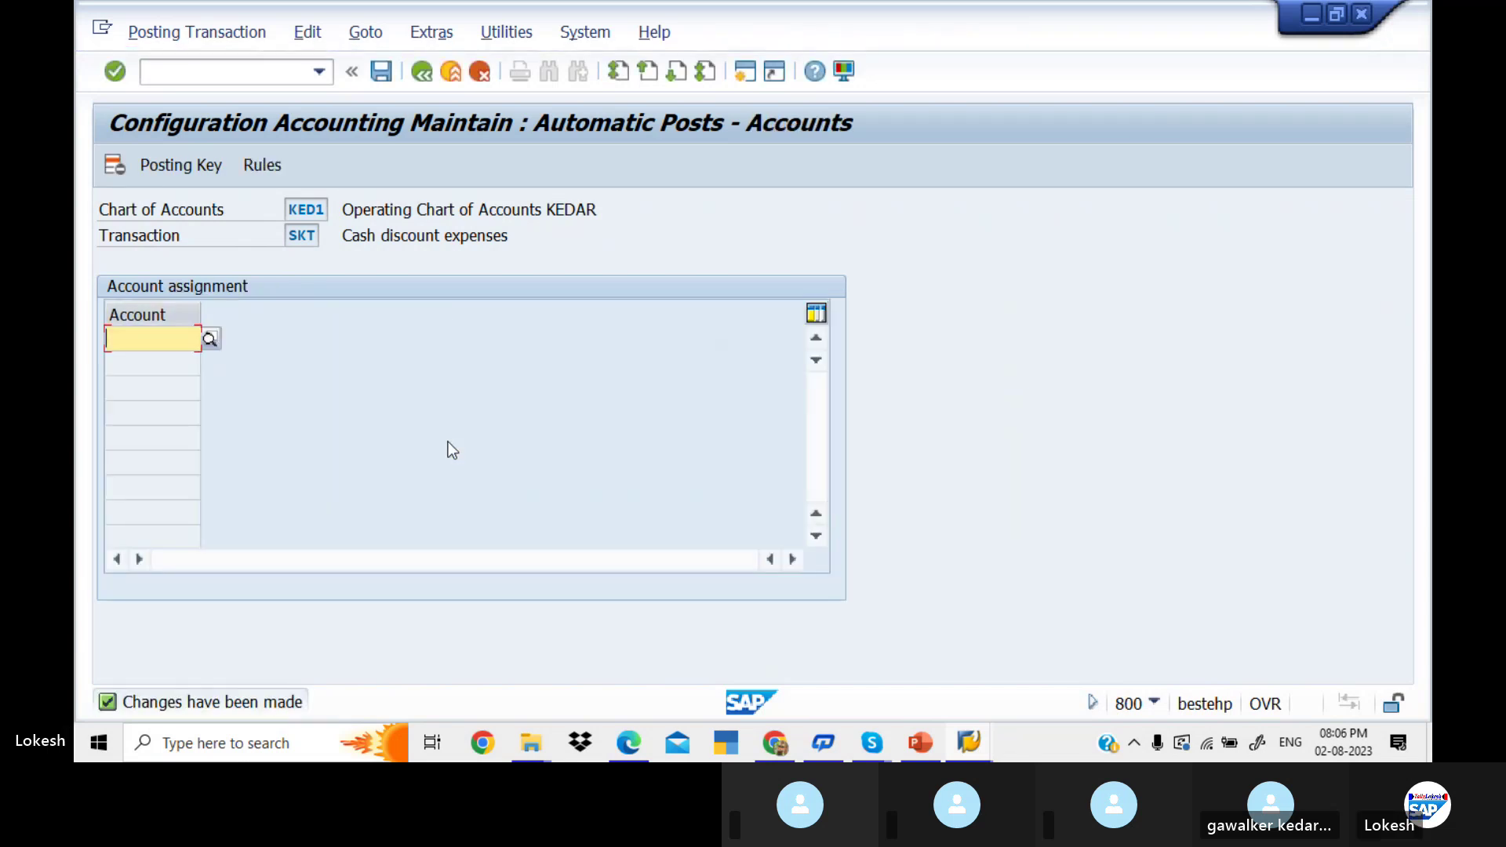
# Assign G/L account 400006 Cash Discount Allowed to transaction SKT and save it under the ACCOUNTS RECEIVABLES KED1 customizing request
pyautogui.click(211, 338)
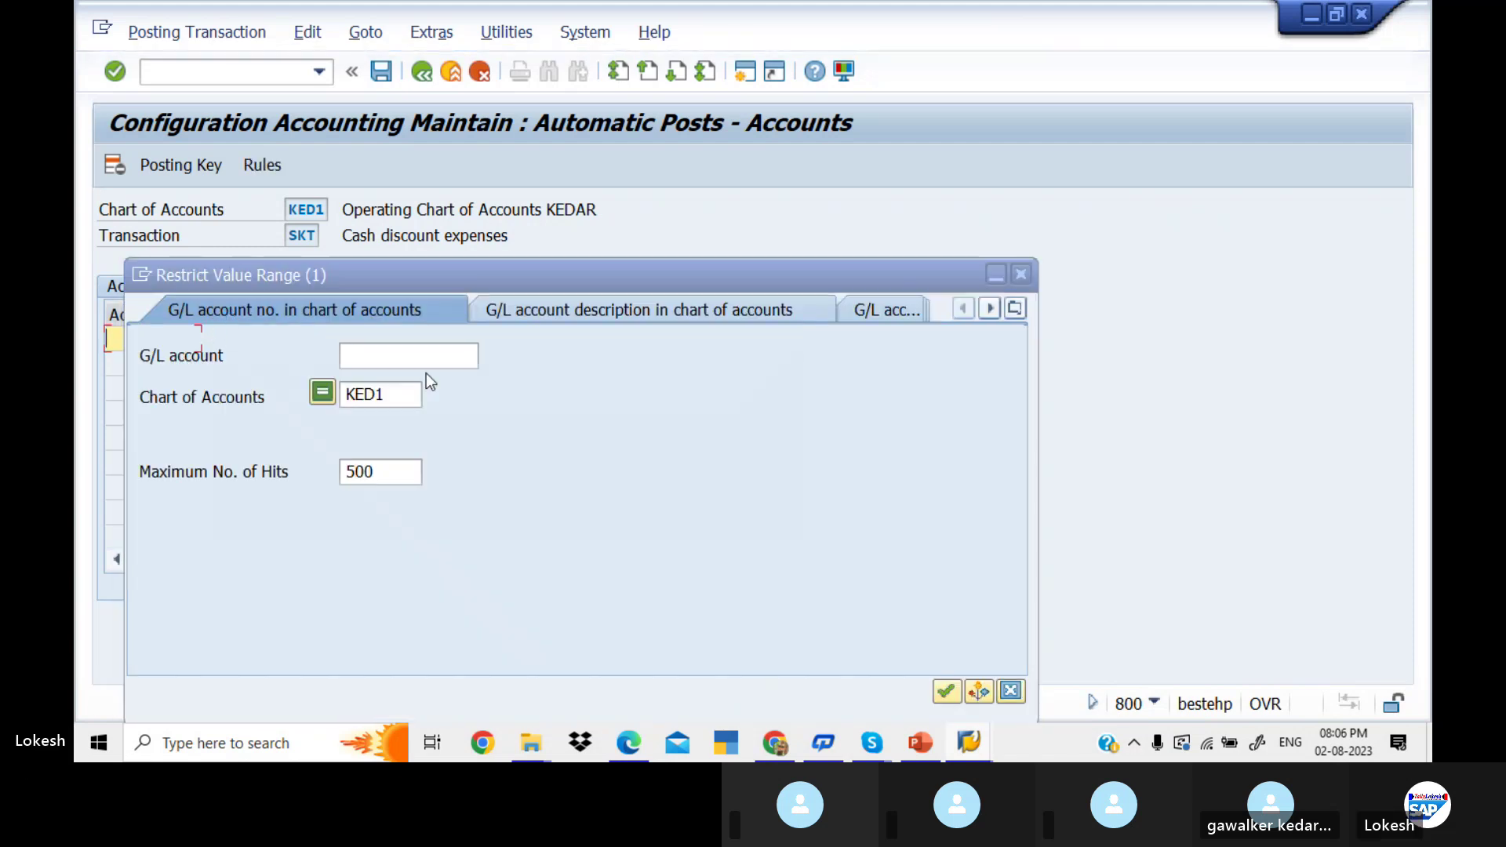
pyautogui.click(399, 353)
pyautogui.press('Return')
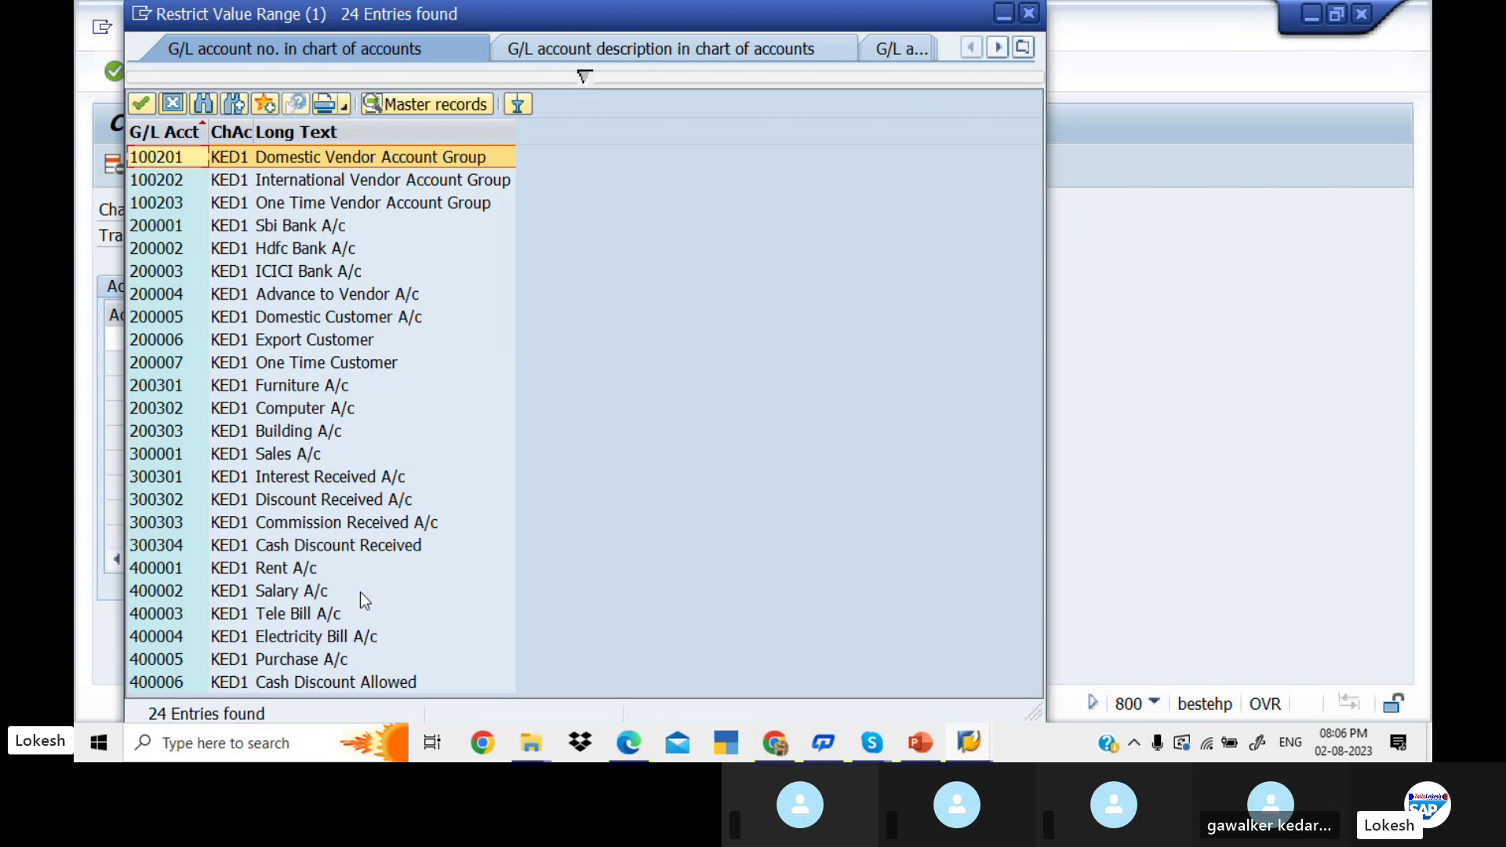
pyautogui.click(368, 683)
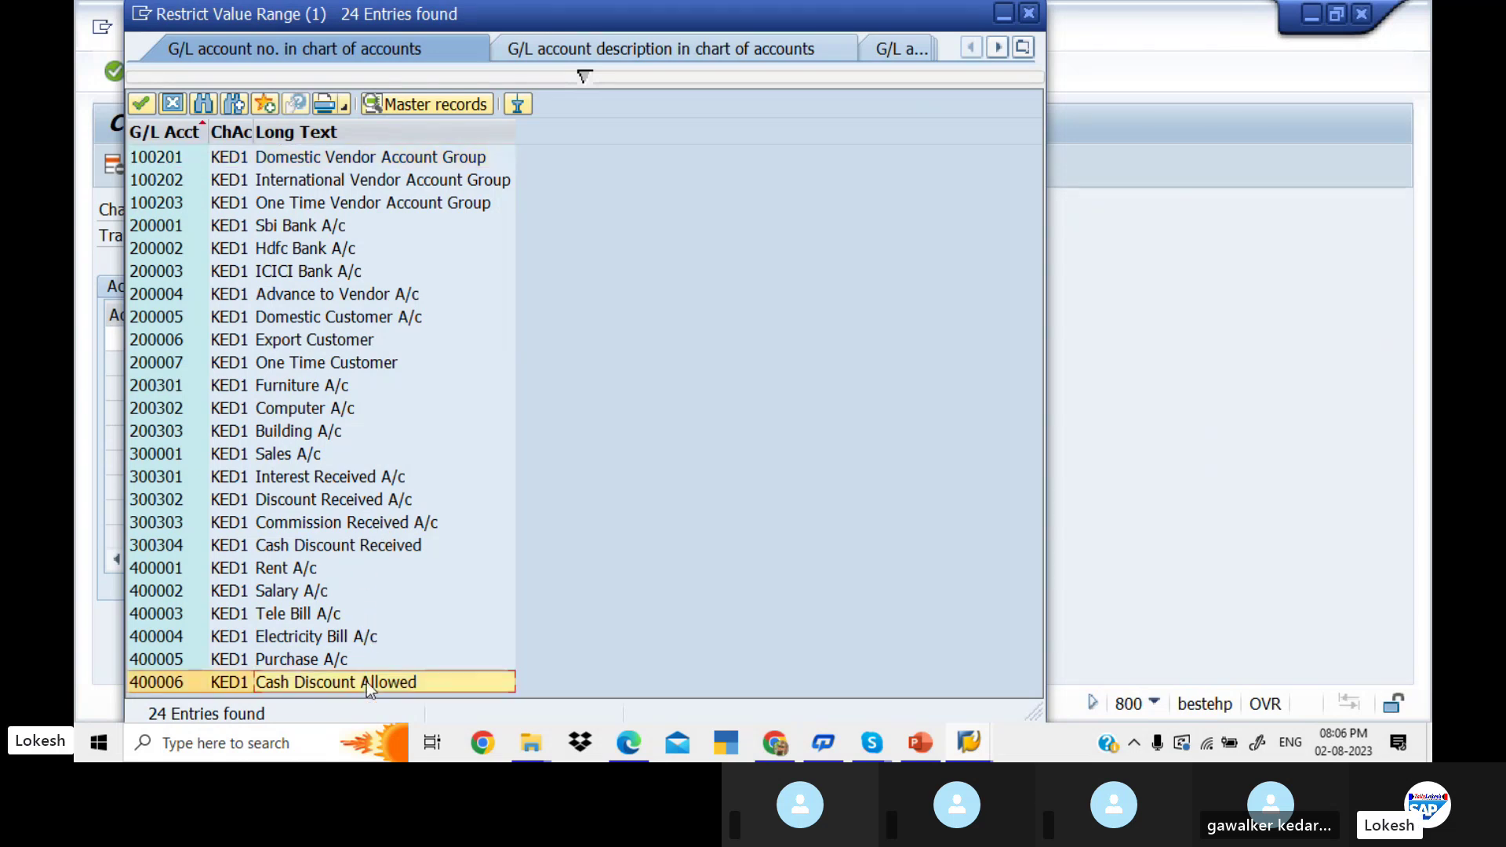
pyautogui.doubleClick(366, 681)
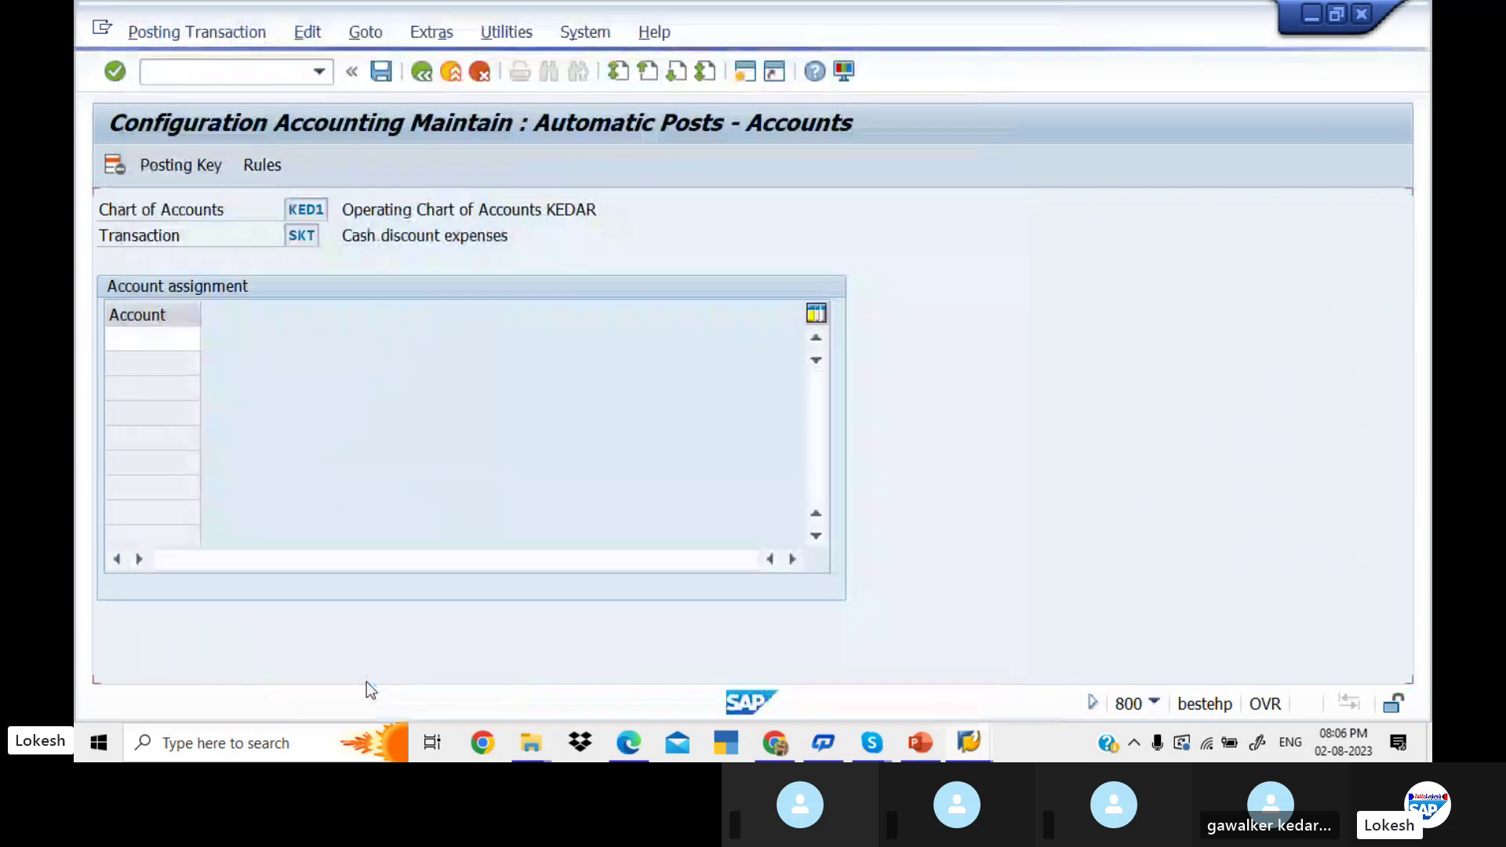
pyautogui.click(389, 75)
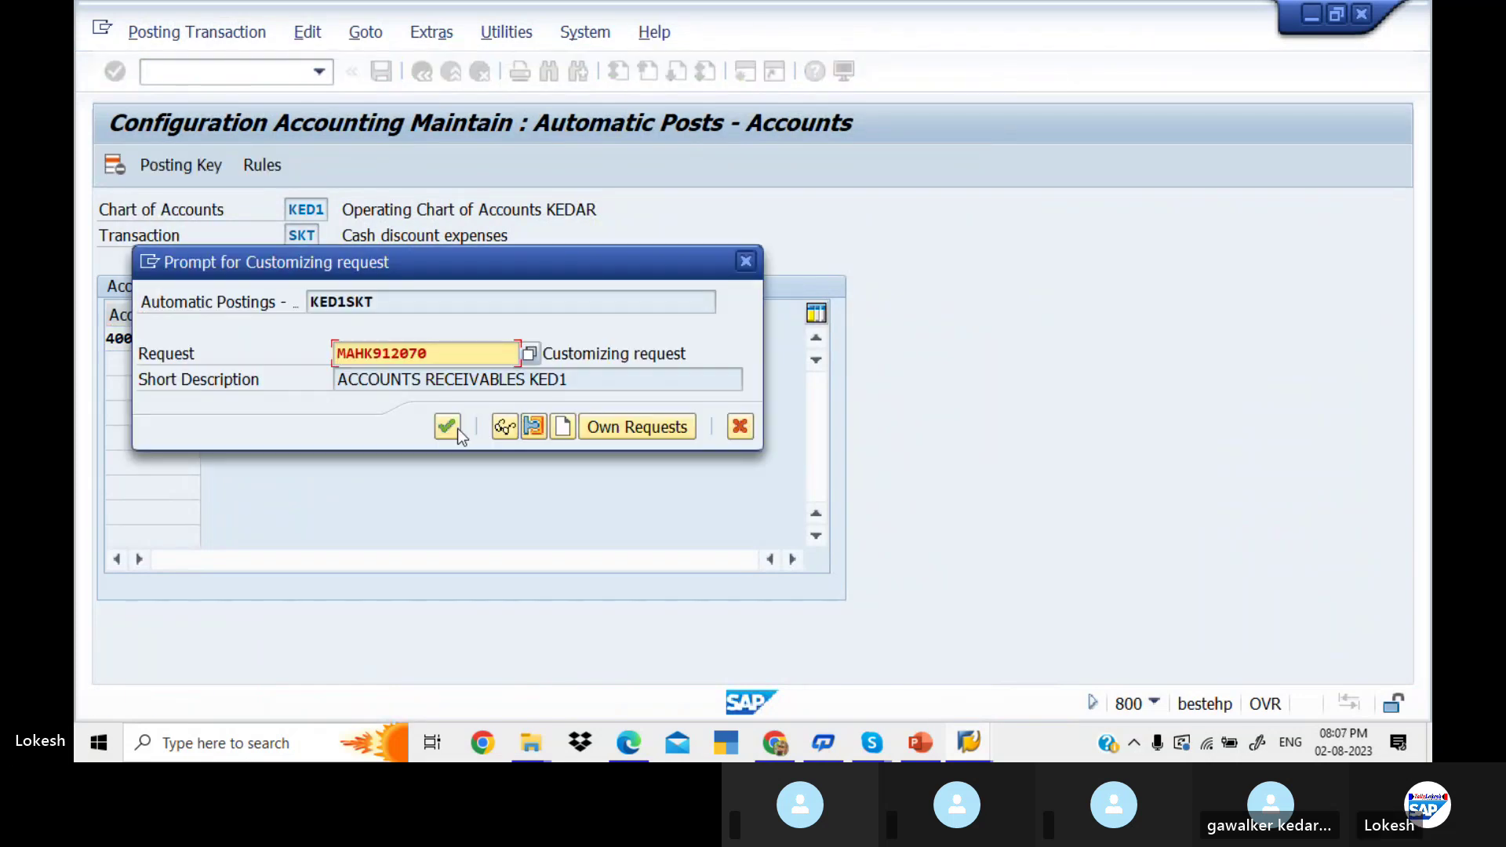
pyautogui.click(458, 428)
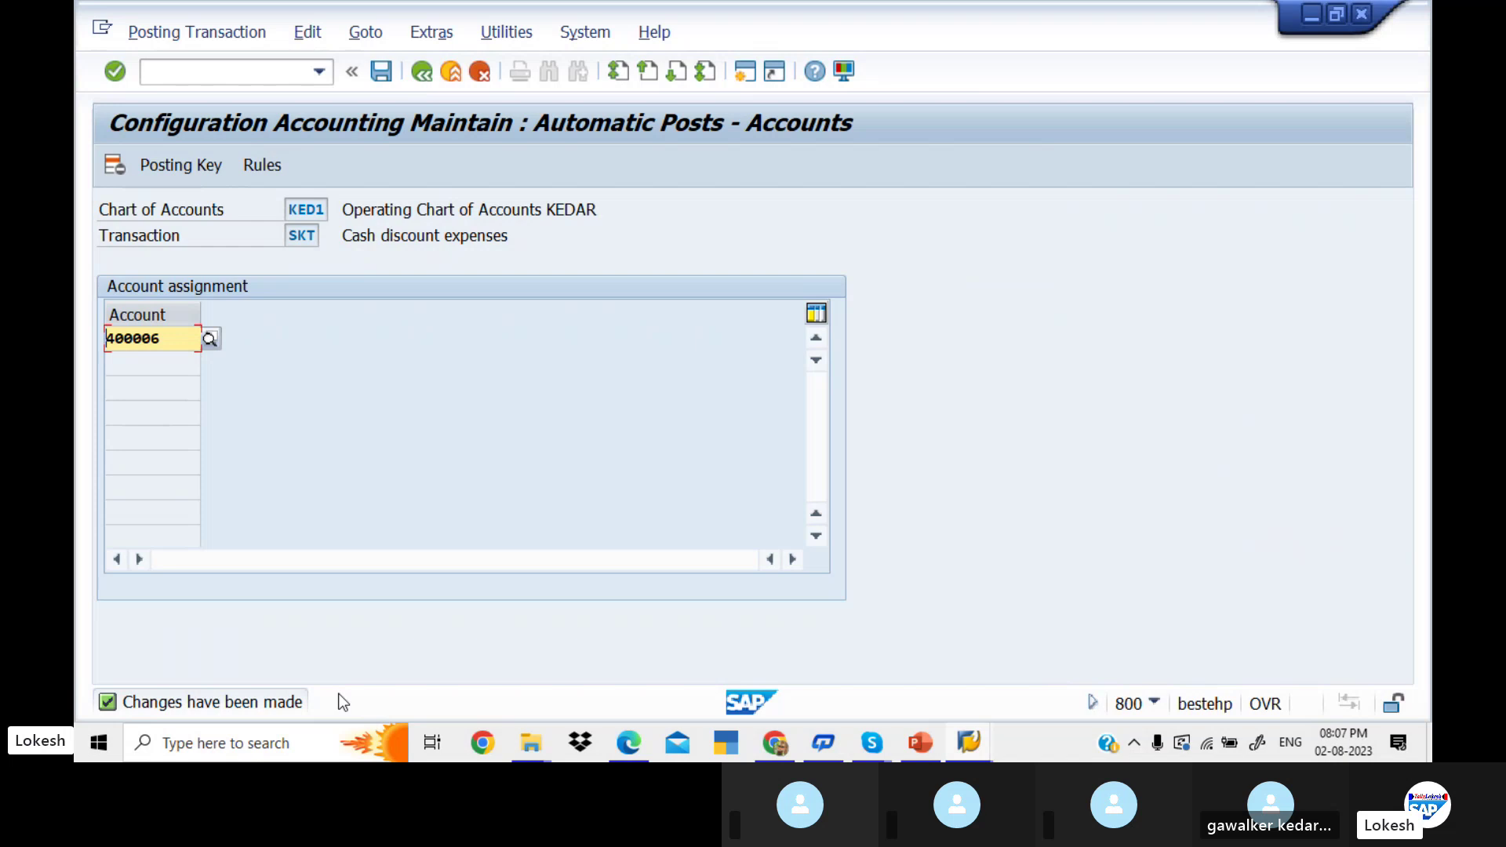
# Check the transaction code slide, then open customer TATA SERVICE PVT LTD for change in XD02 under company code KED1
pyautogui.hotkey('alt', 'Tab')
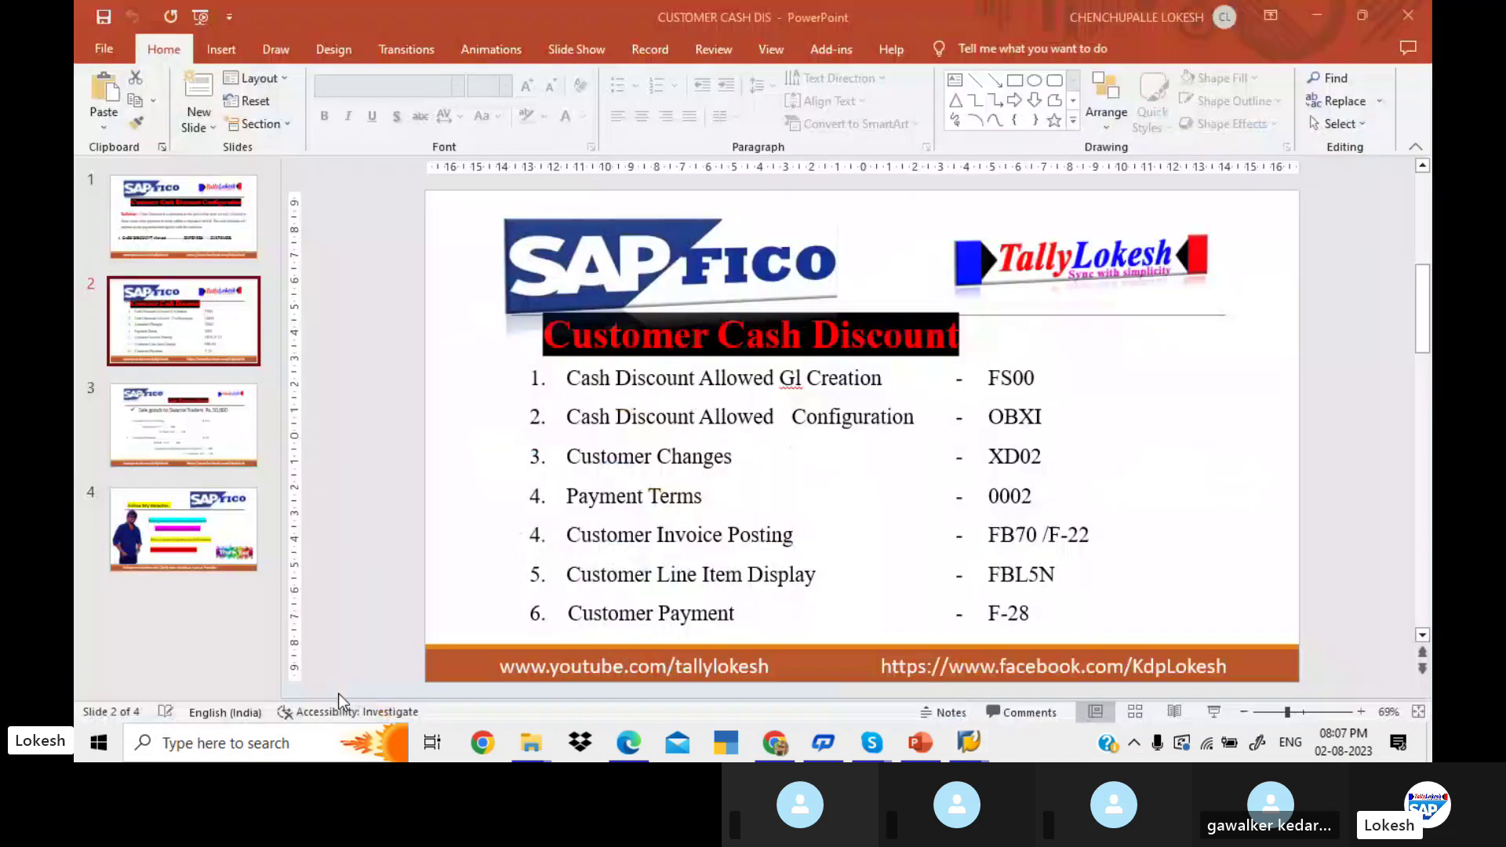
pyautogui.hotkey('alt', 'Tab')
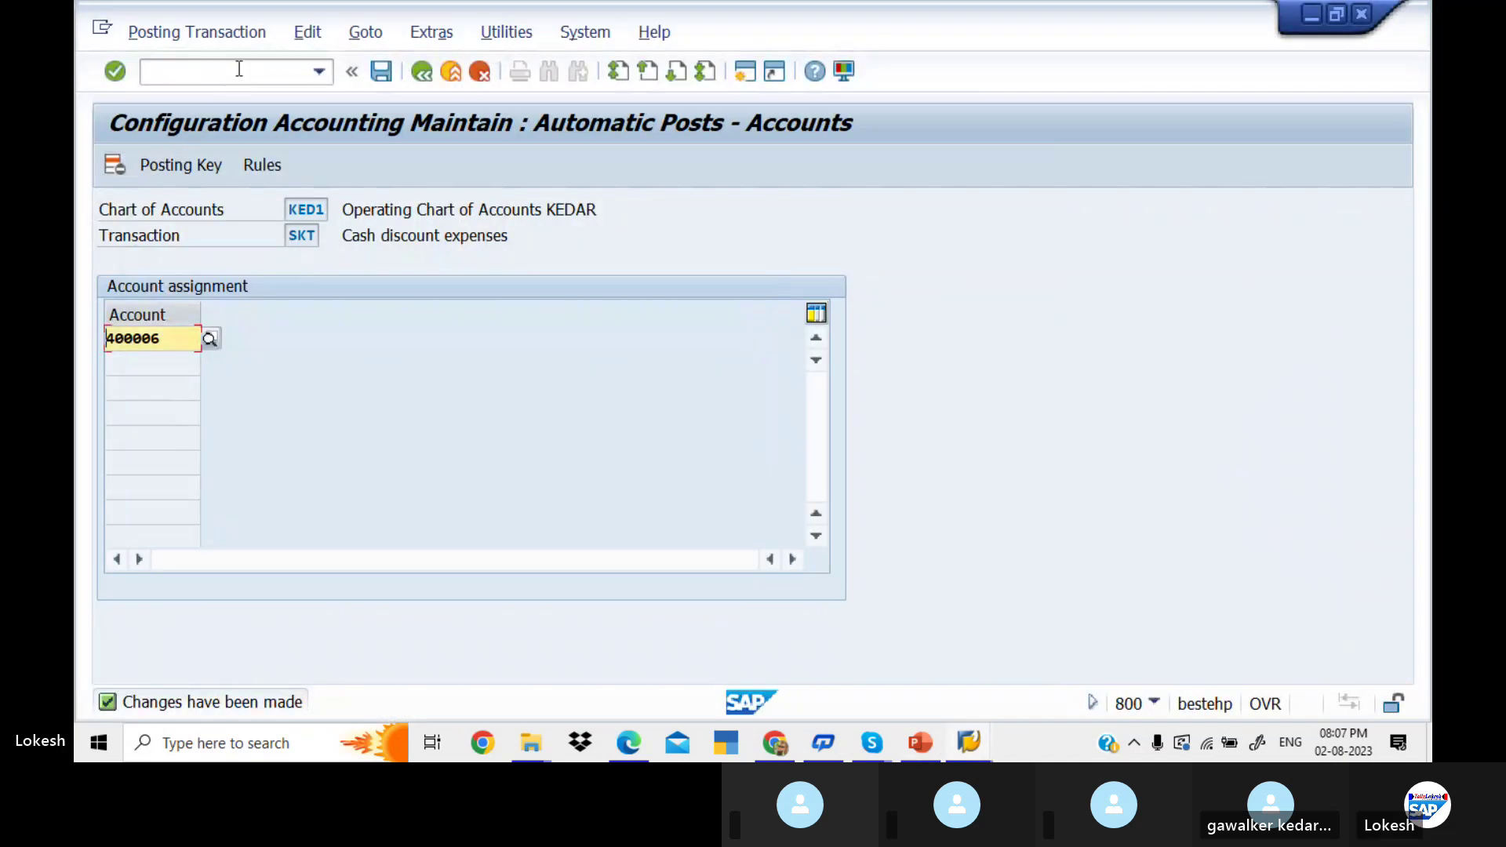
pyautogui.click(239, 69)
pyautogui.write('/NX')
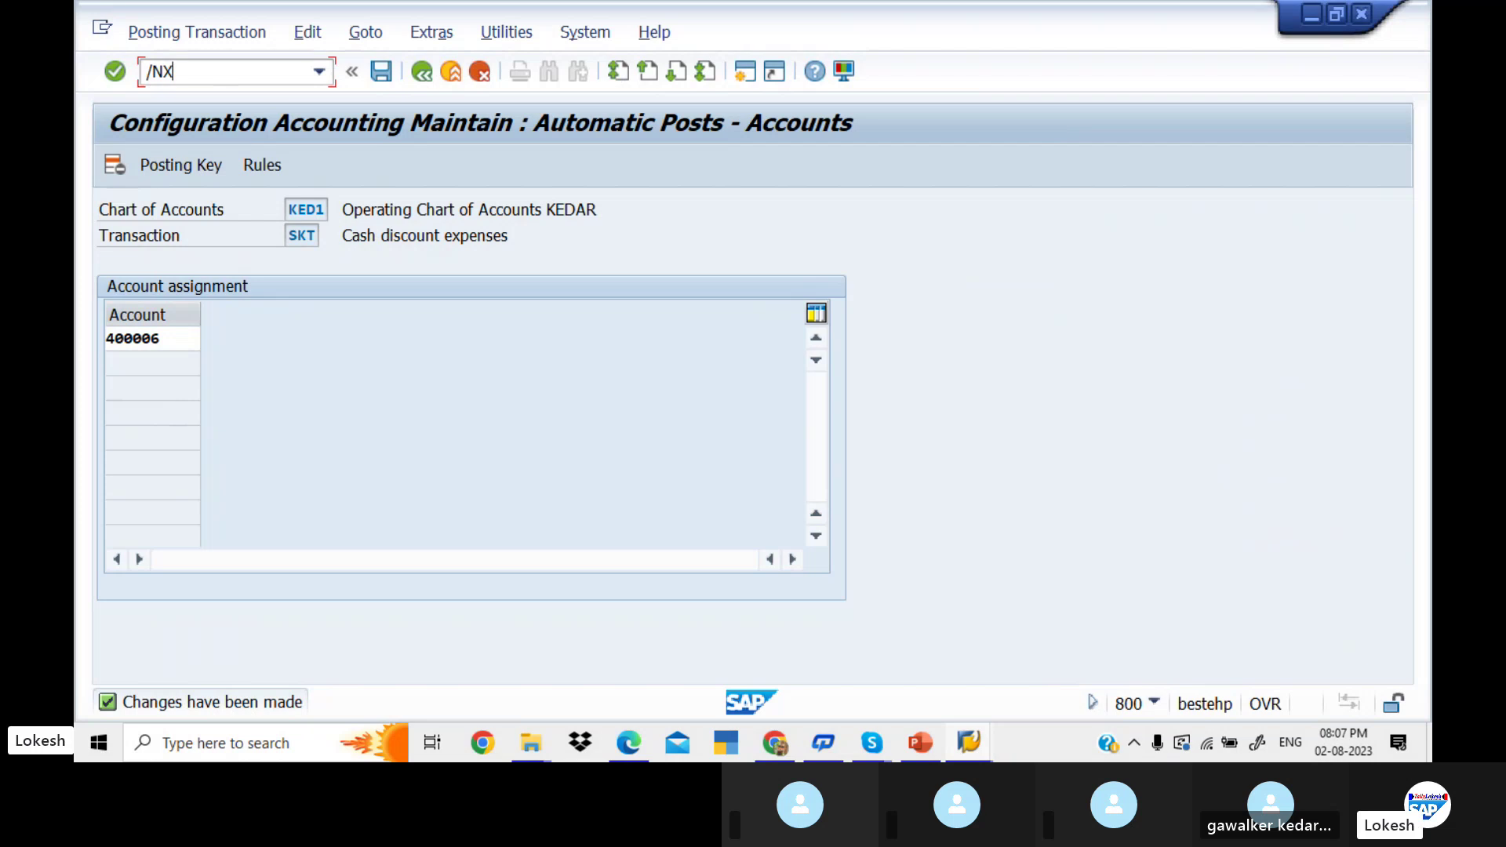
pyautogui.write('D02')
pyautogui.press('Return')
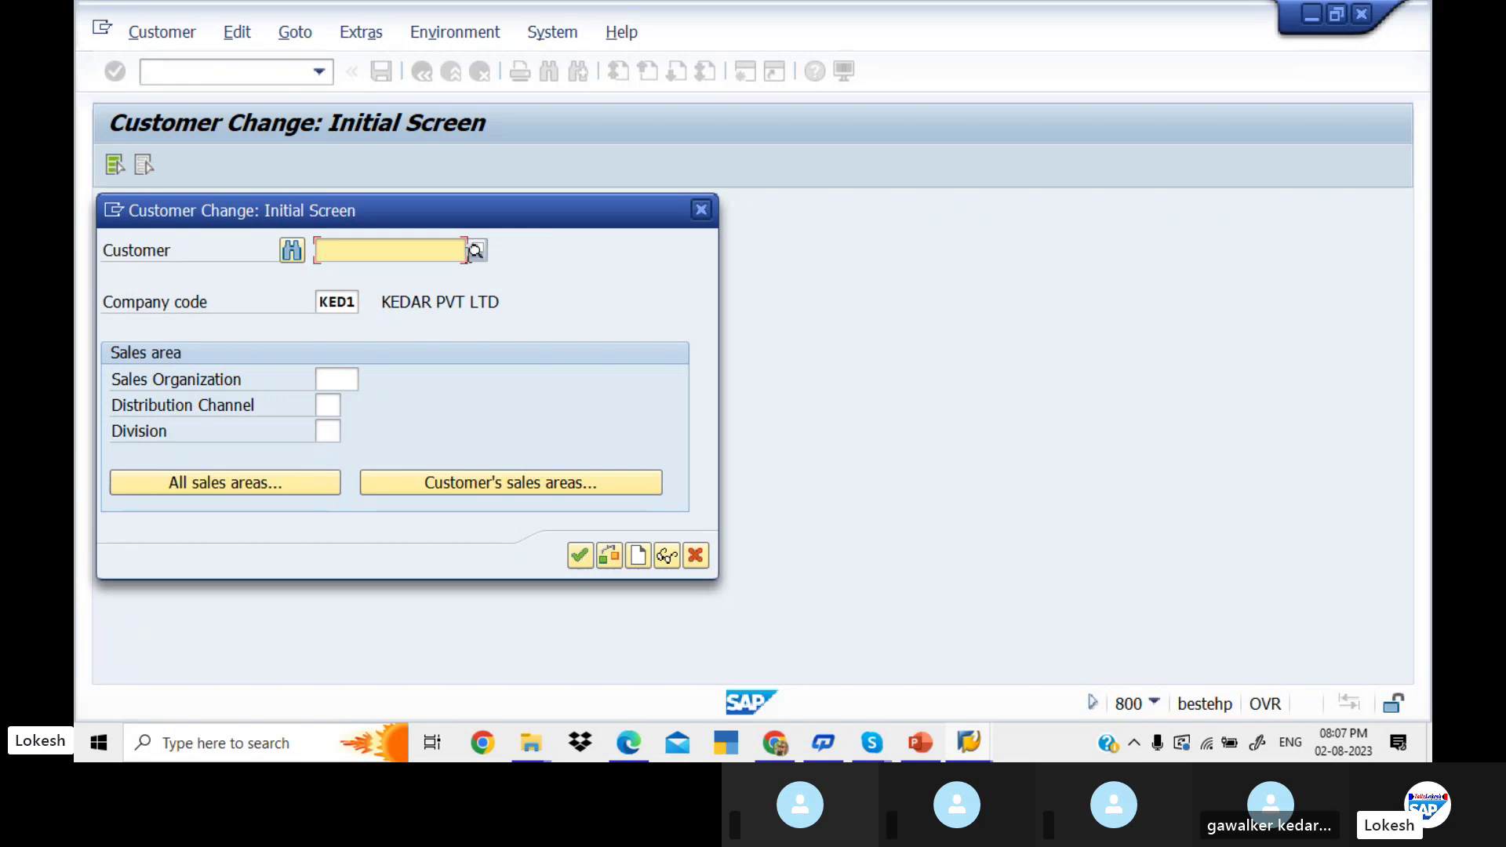
pyautogui.click(479, 250)
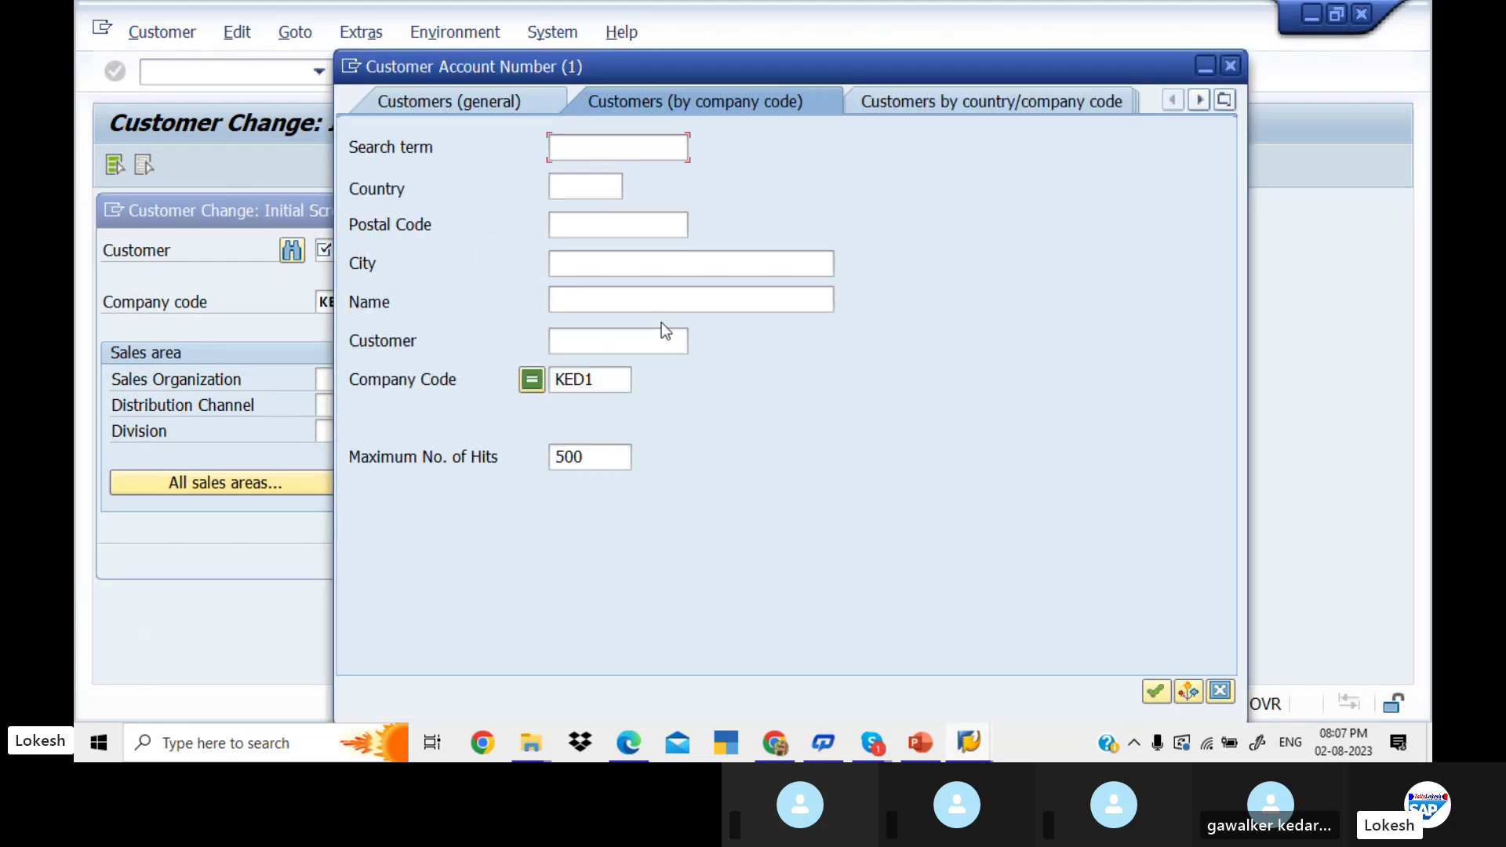
pyautogui.press('Return')
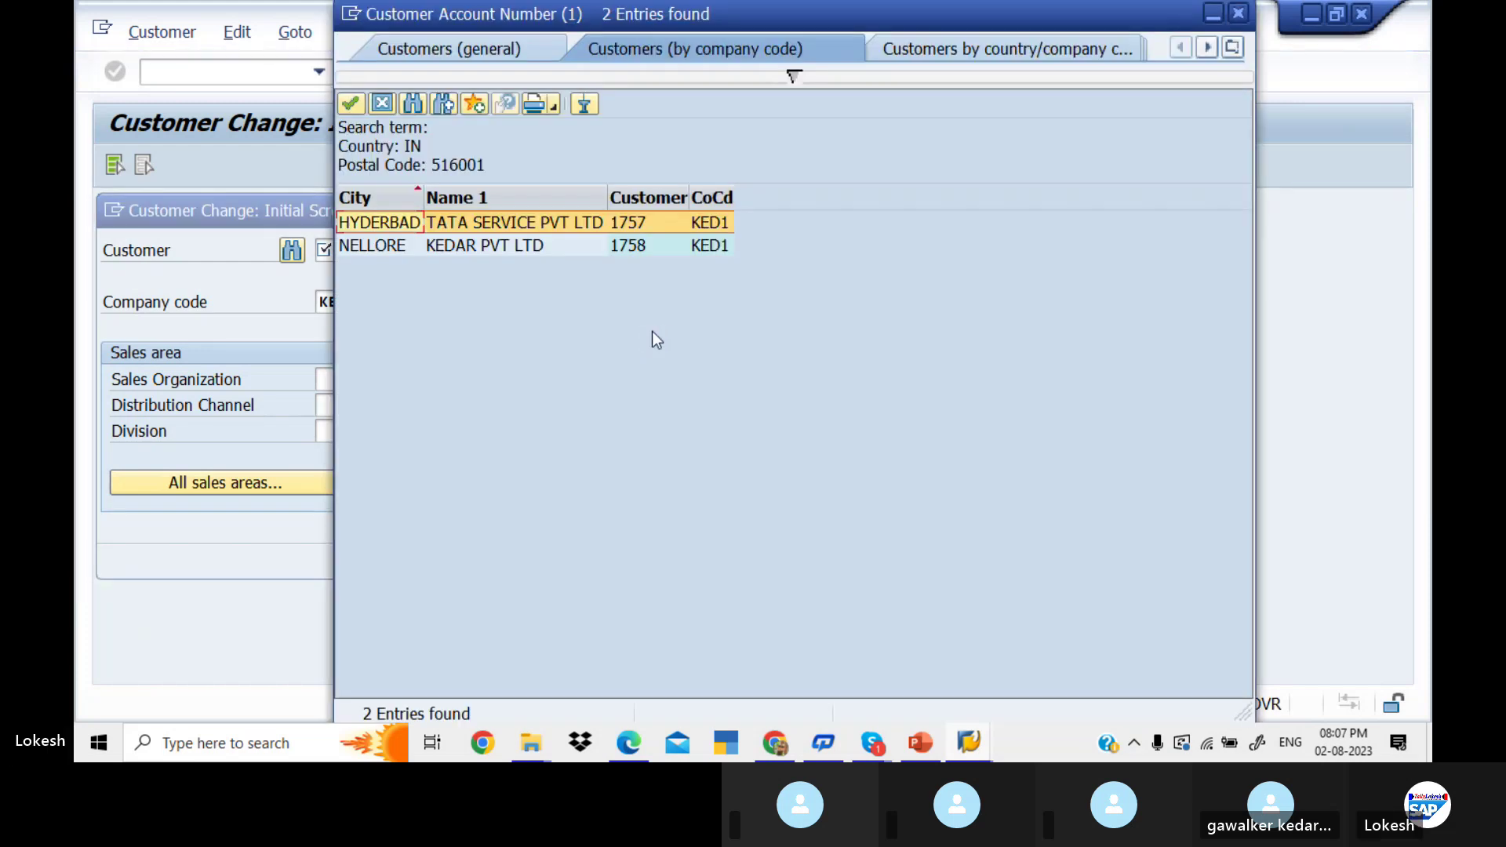
pyautogui.doubleClick(595, 223)
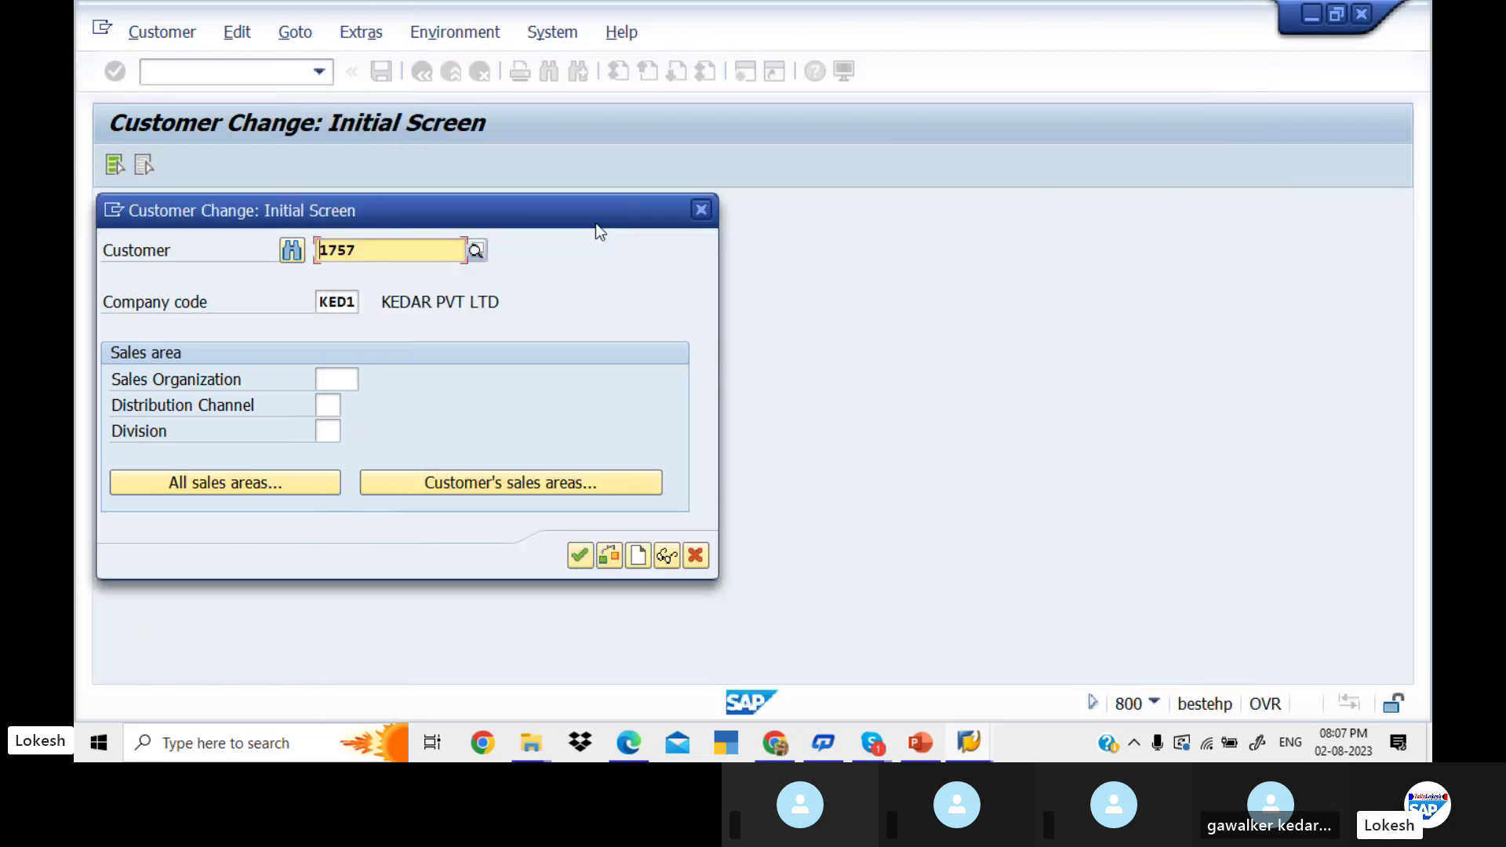
pyautogui.press('Return')
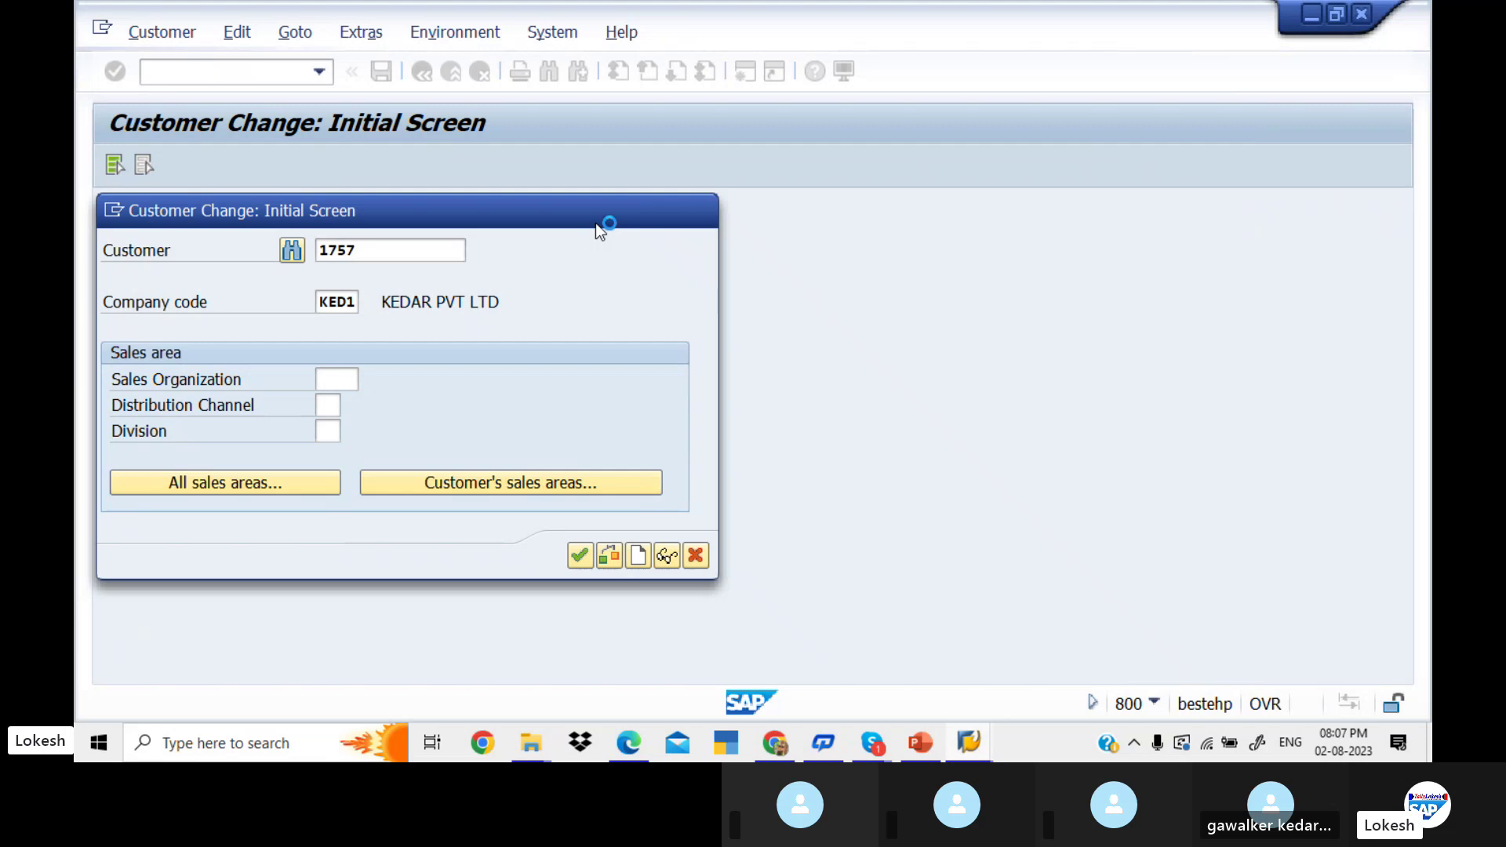
pyautogui.click(369, 163)
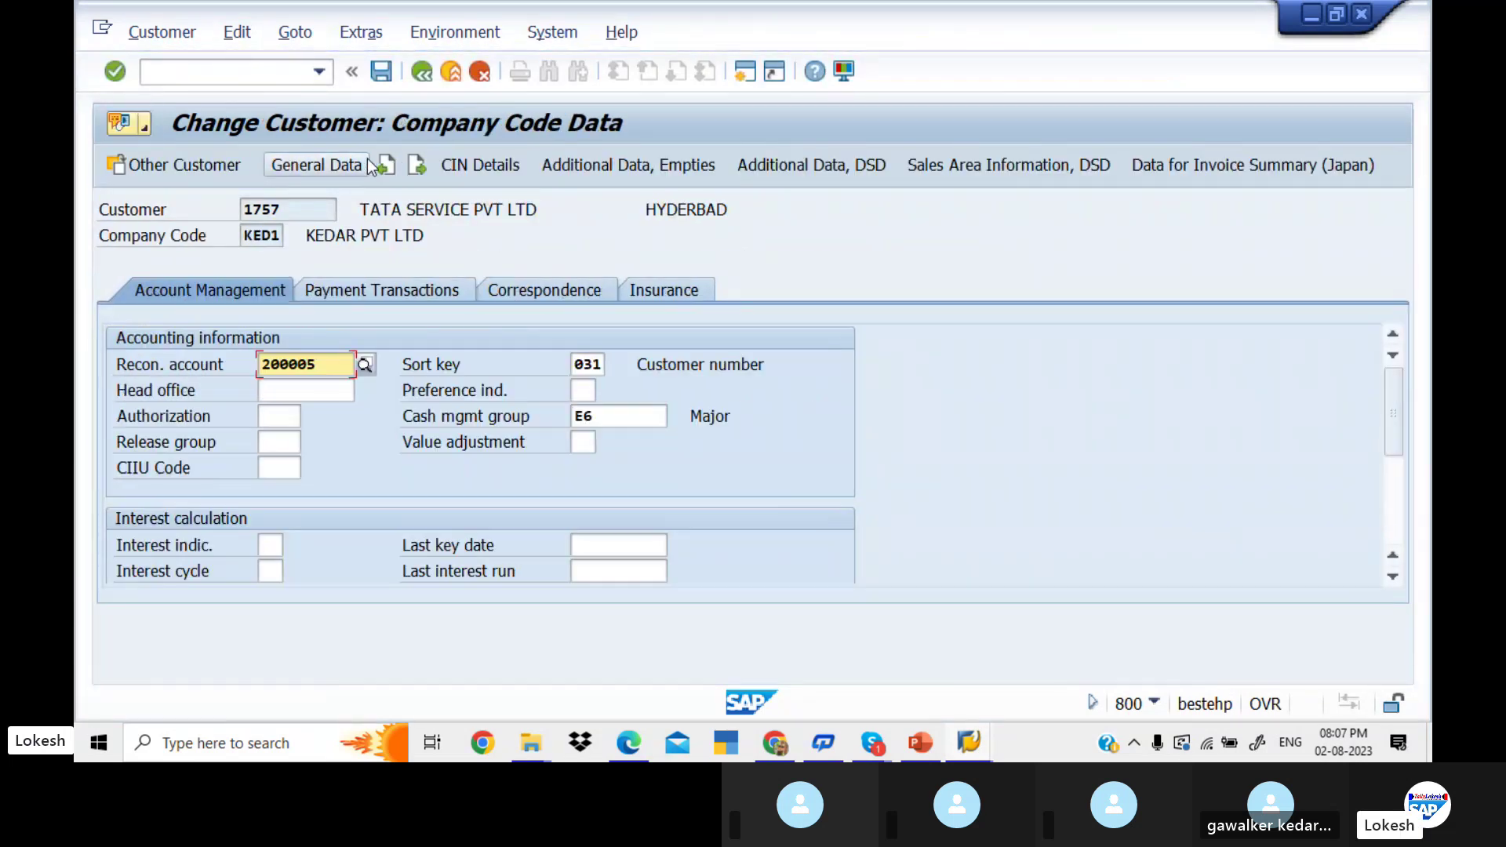
# Review the available payment terms and set the customer's terms of payment to 0002 in the payment transactions data
pyautogui.click(403, 299)
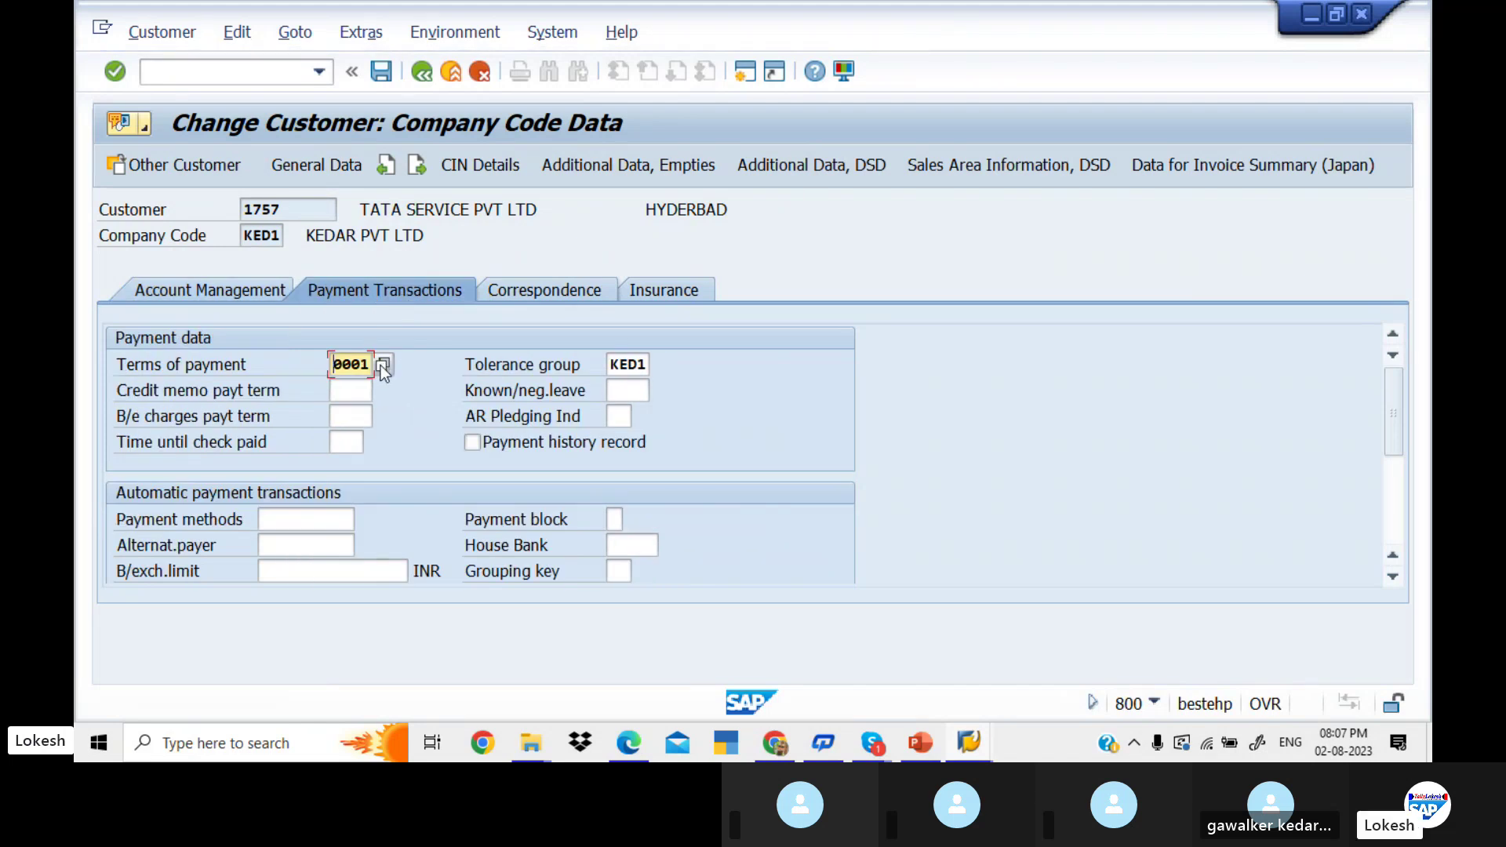
pyautogui.click(381, 365)
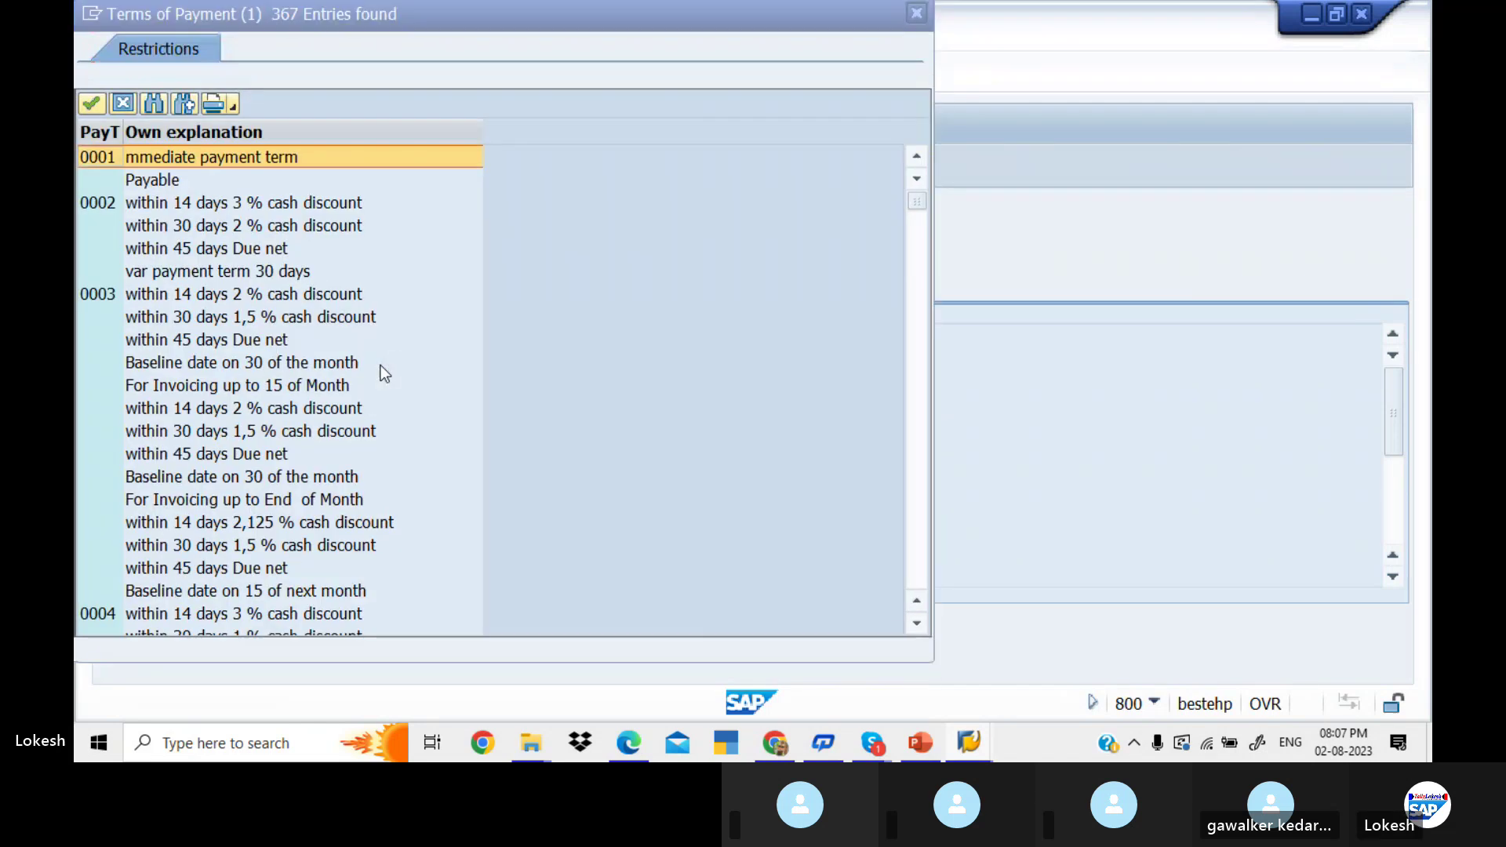
pyautogui.click(194, 203)
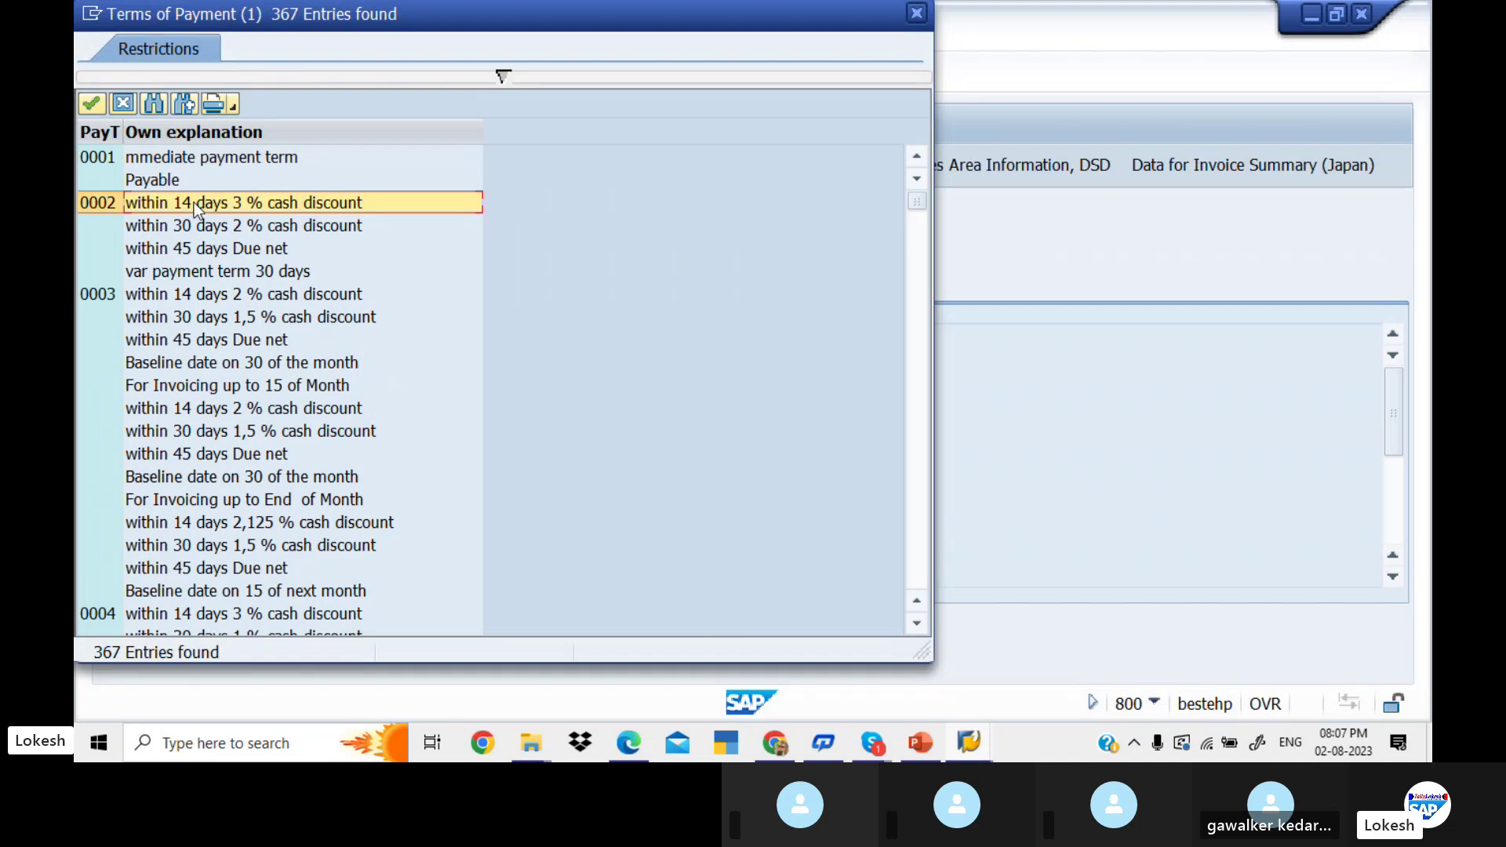
pyautogui.click(241, 225)
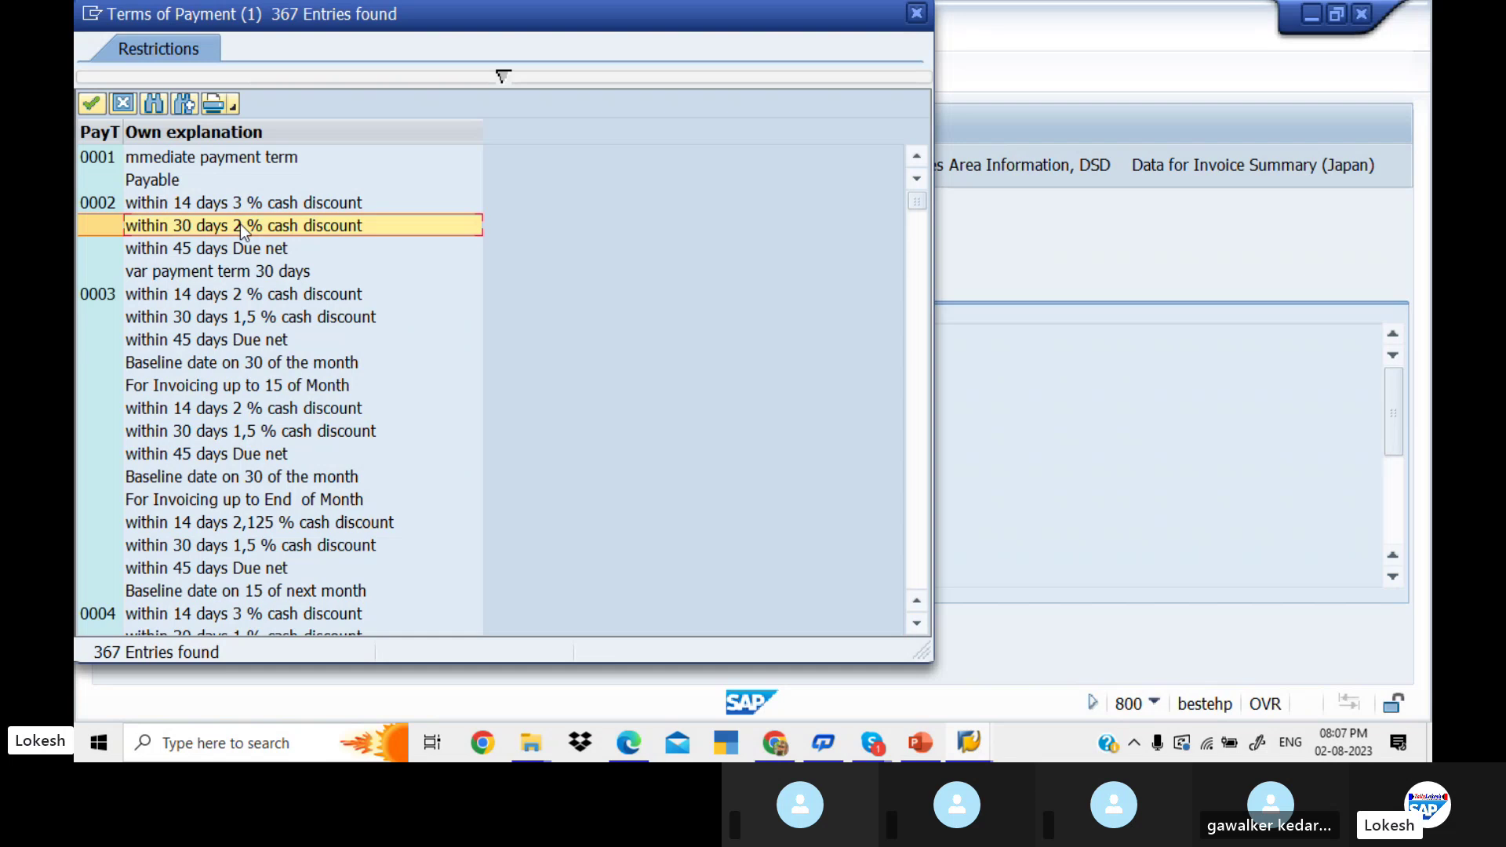
pyautogui.click(255, 247)
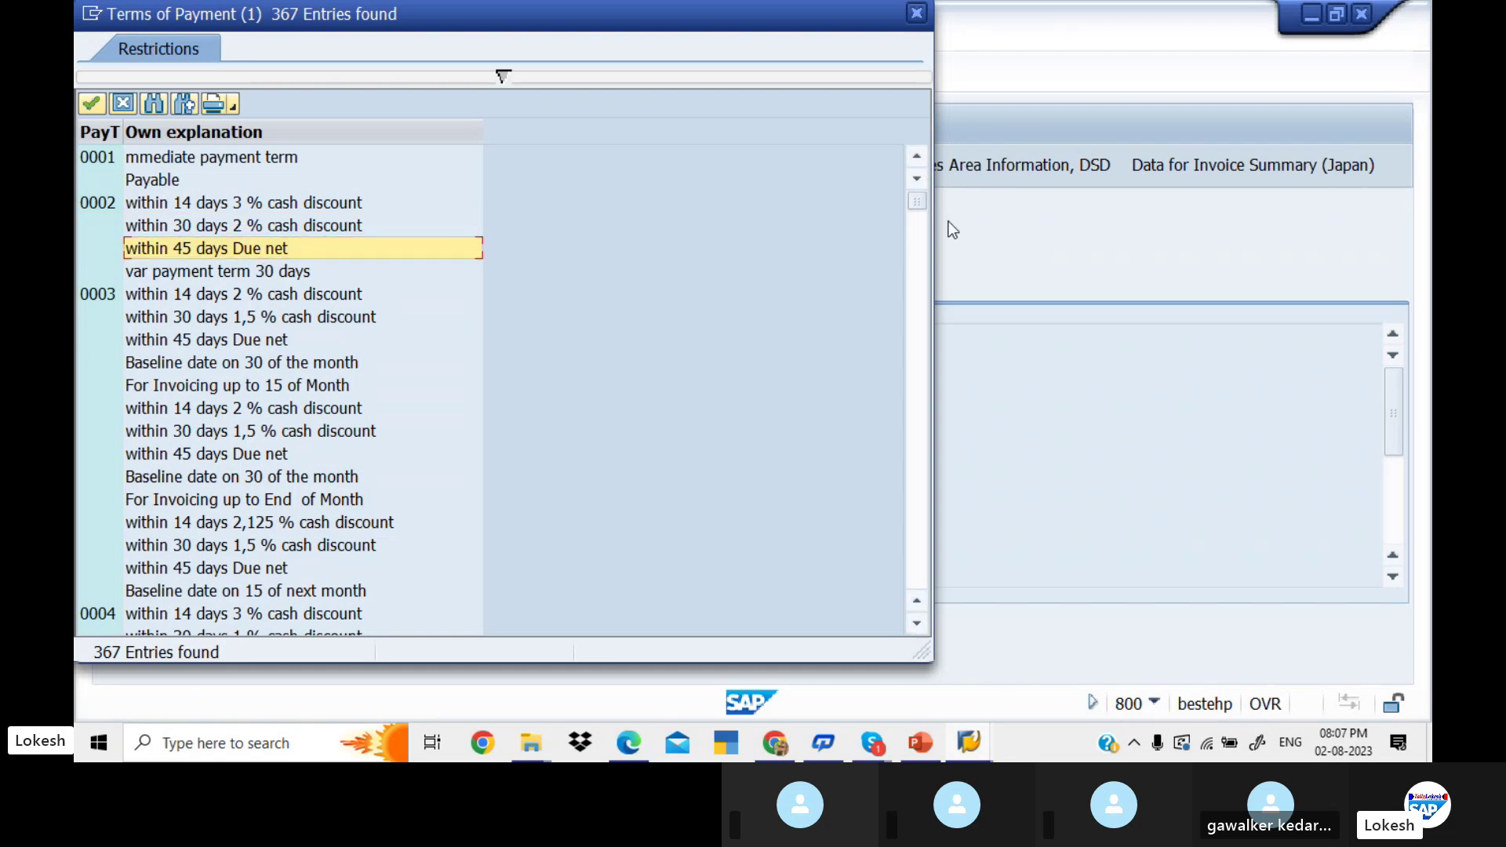
pyautogui.click(923, 274)
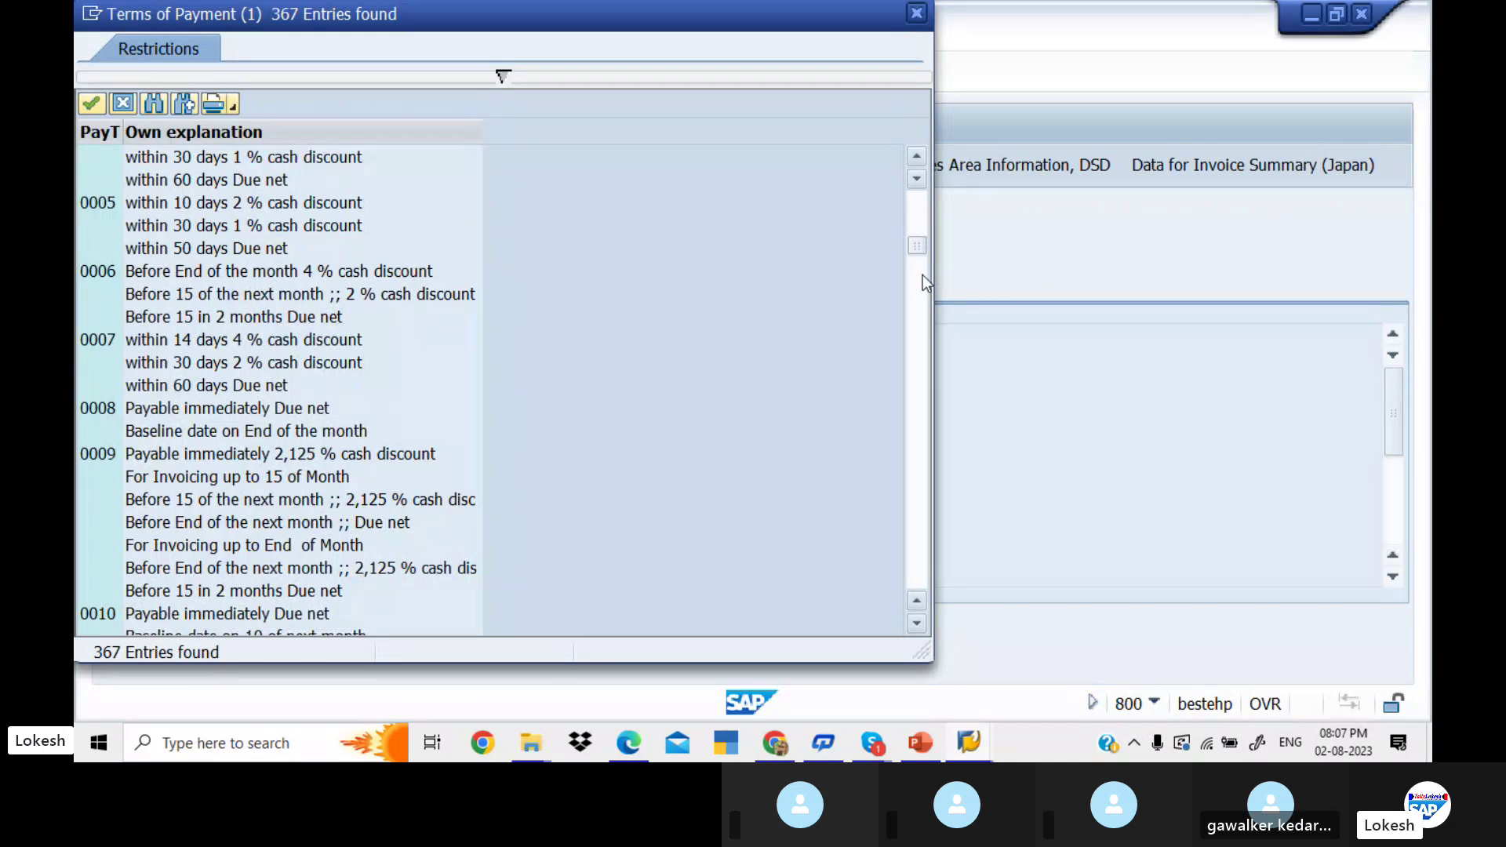
pyautogui.click(922, 275)
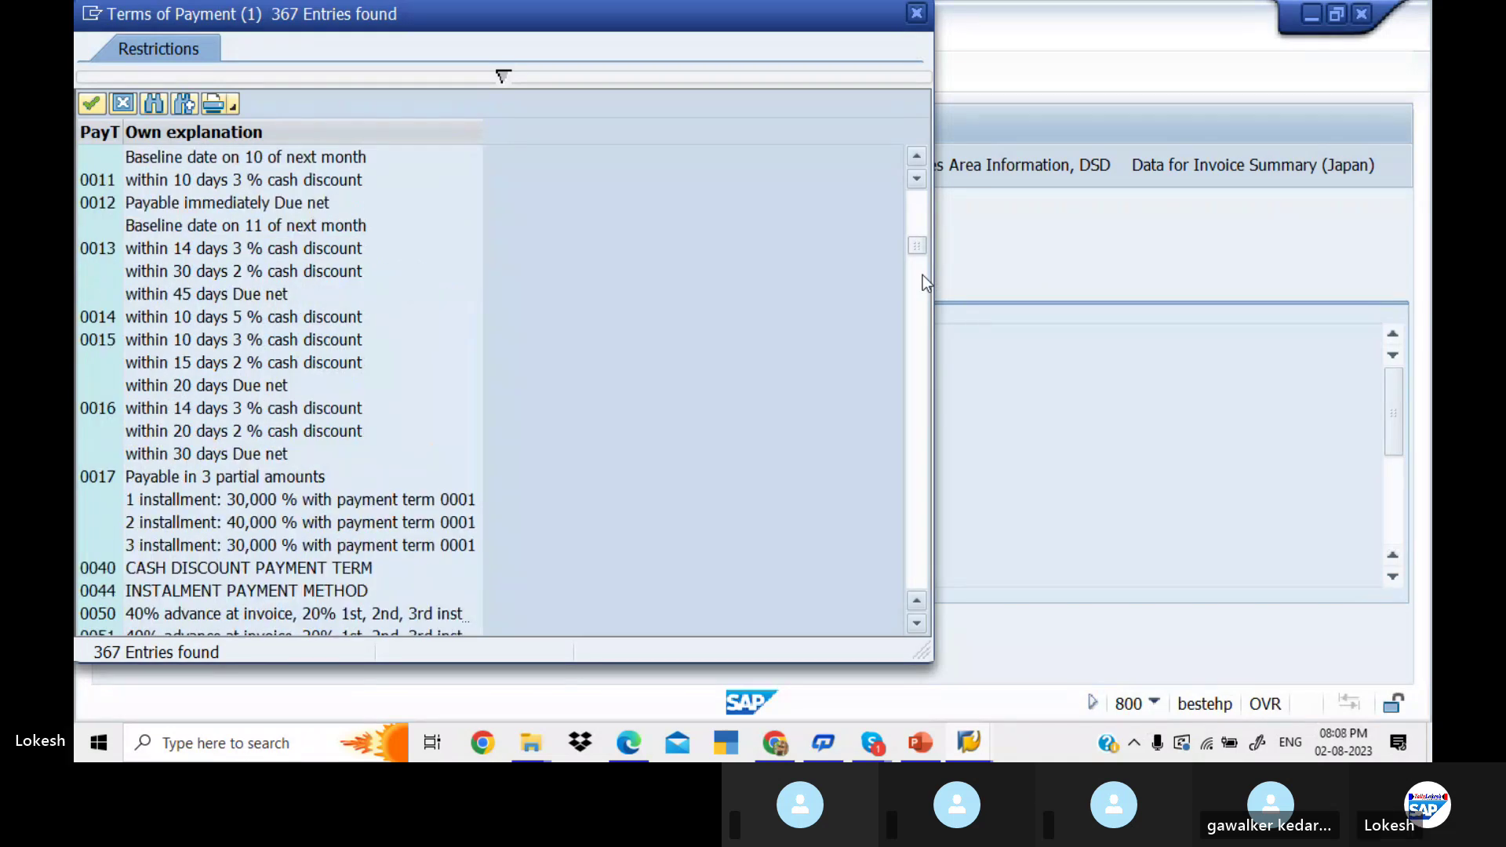
pyautogui.click(917, 367)
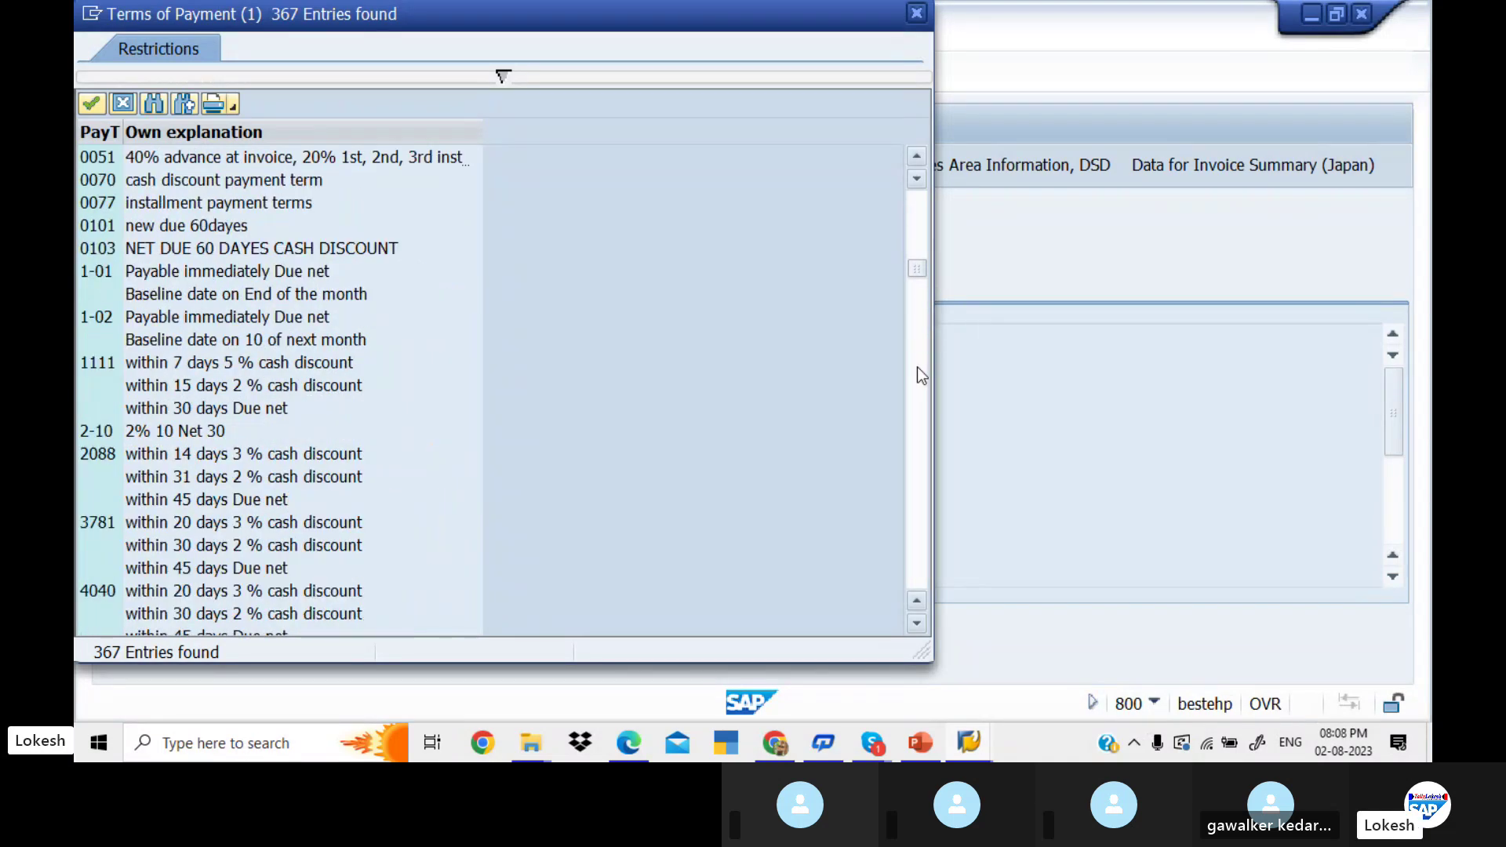
pyautogui.click(917, 250)
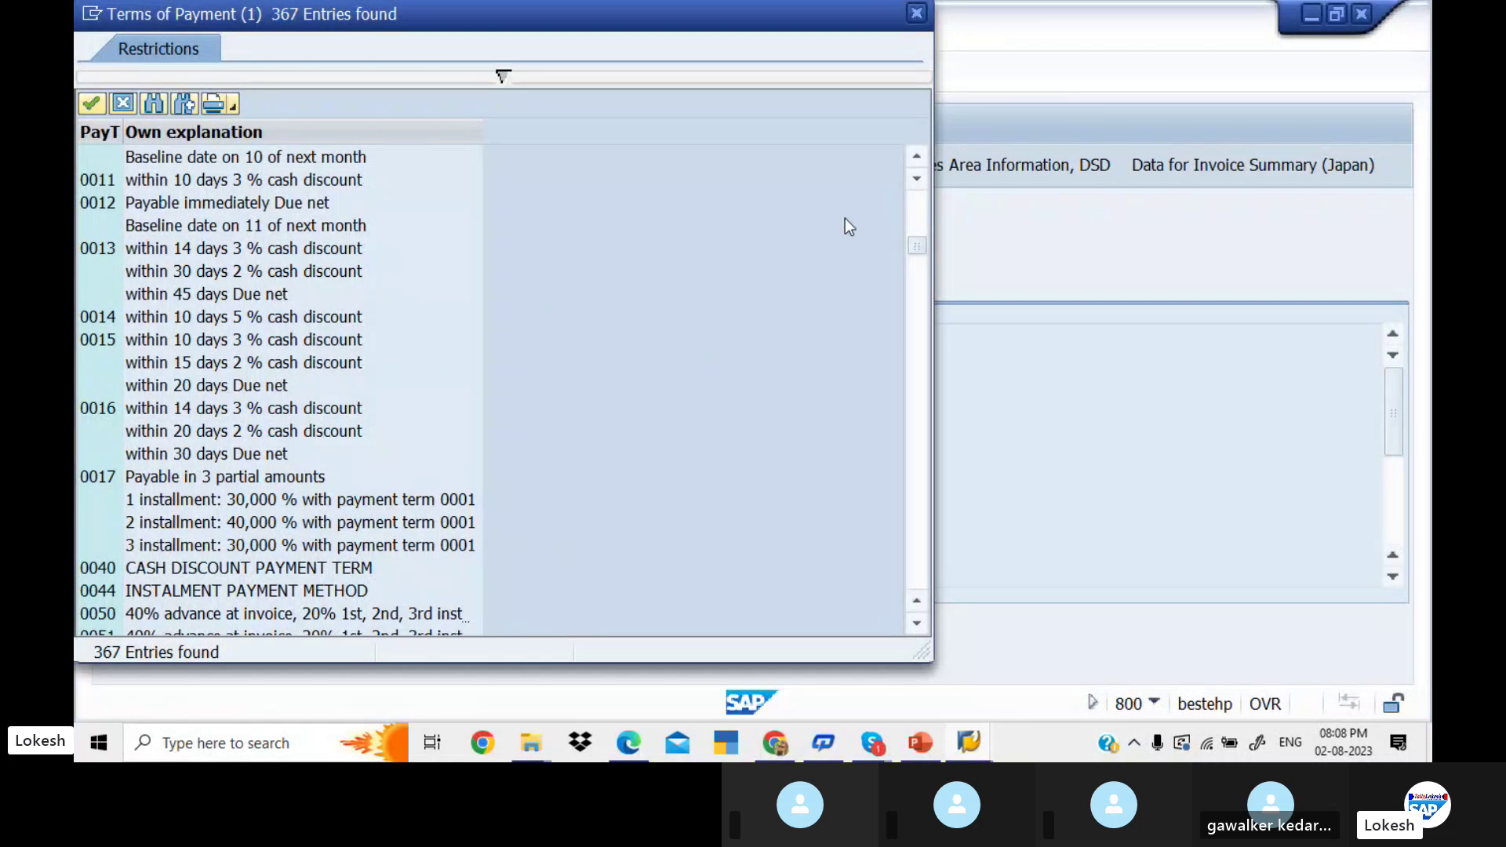
pyautogui.click(910, 208)
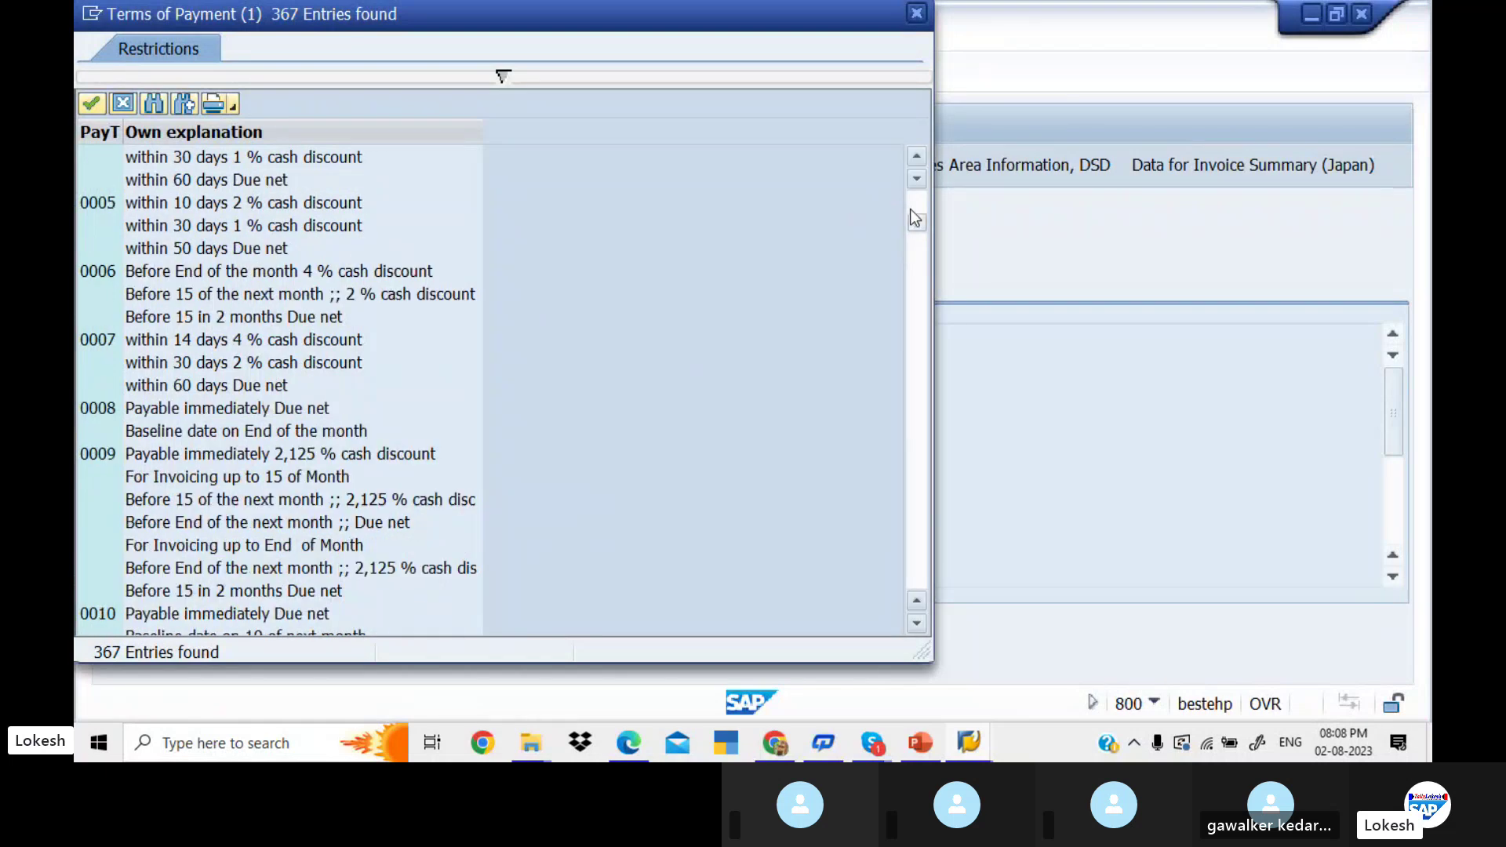
pyautogui.click(917, 201)
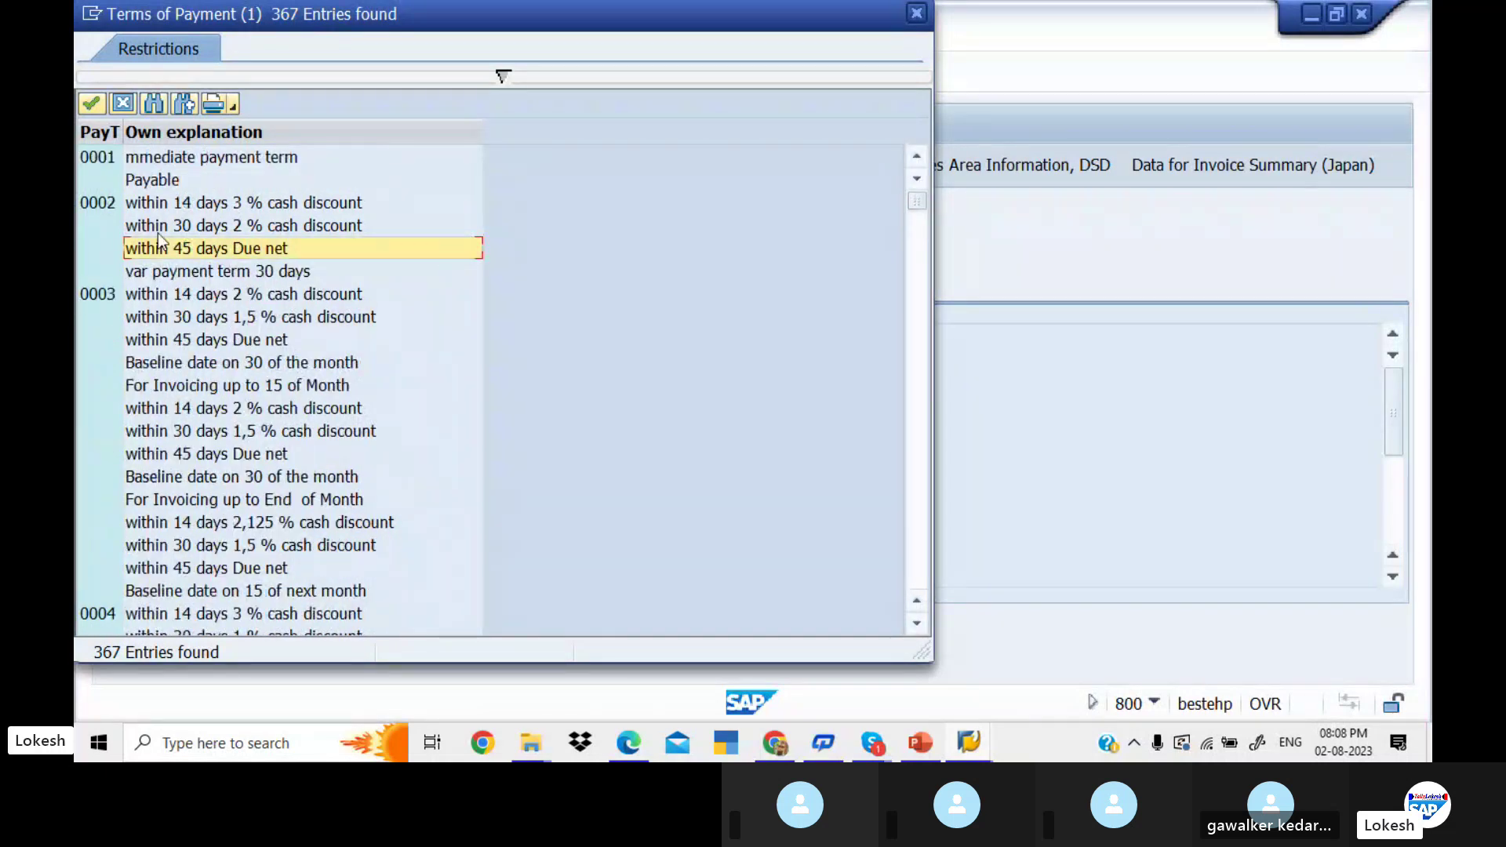
pyautogui.doubleClick(148, 203)
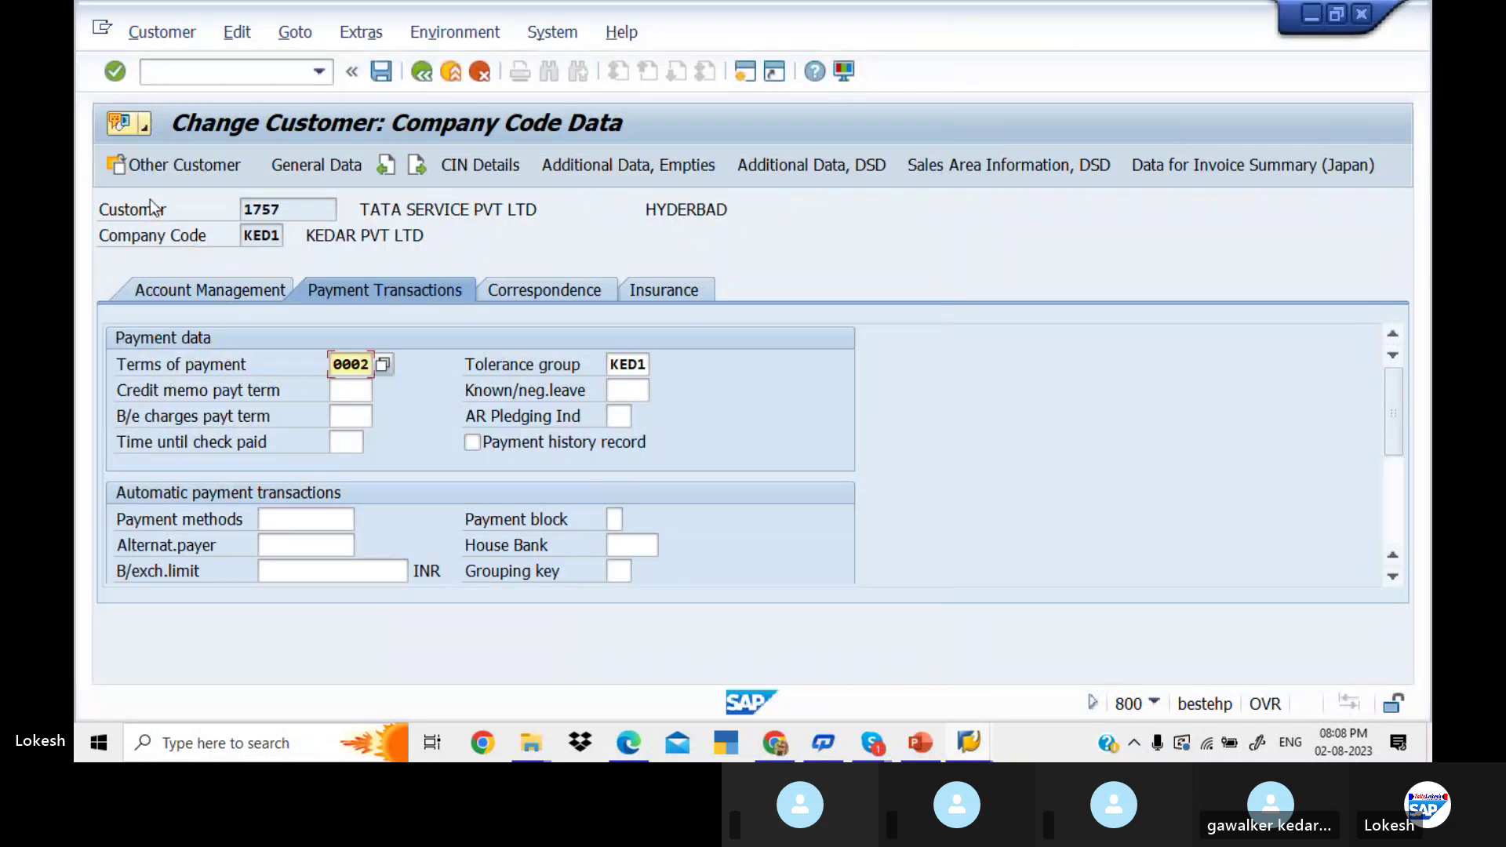
# Save the customer changes, close the customer change transaction, and switch to the PowerPoint presentation
pyautogui.click(386, 76)
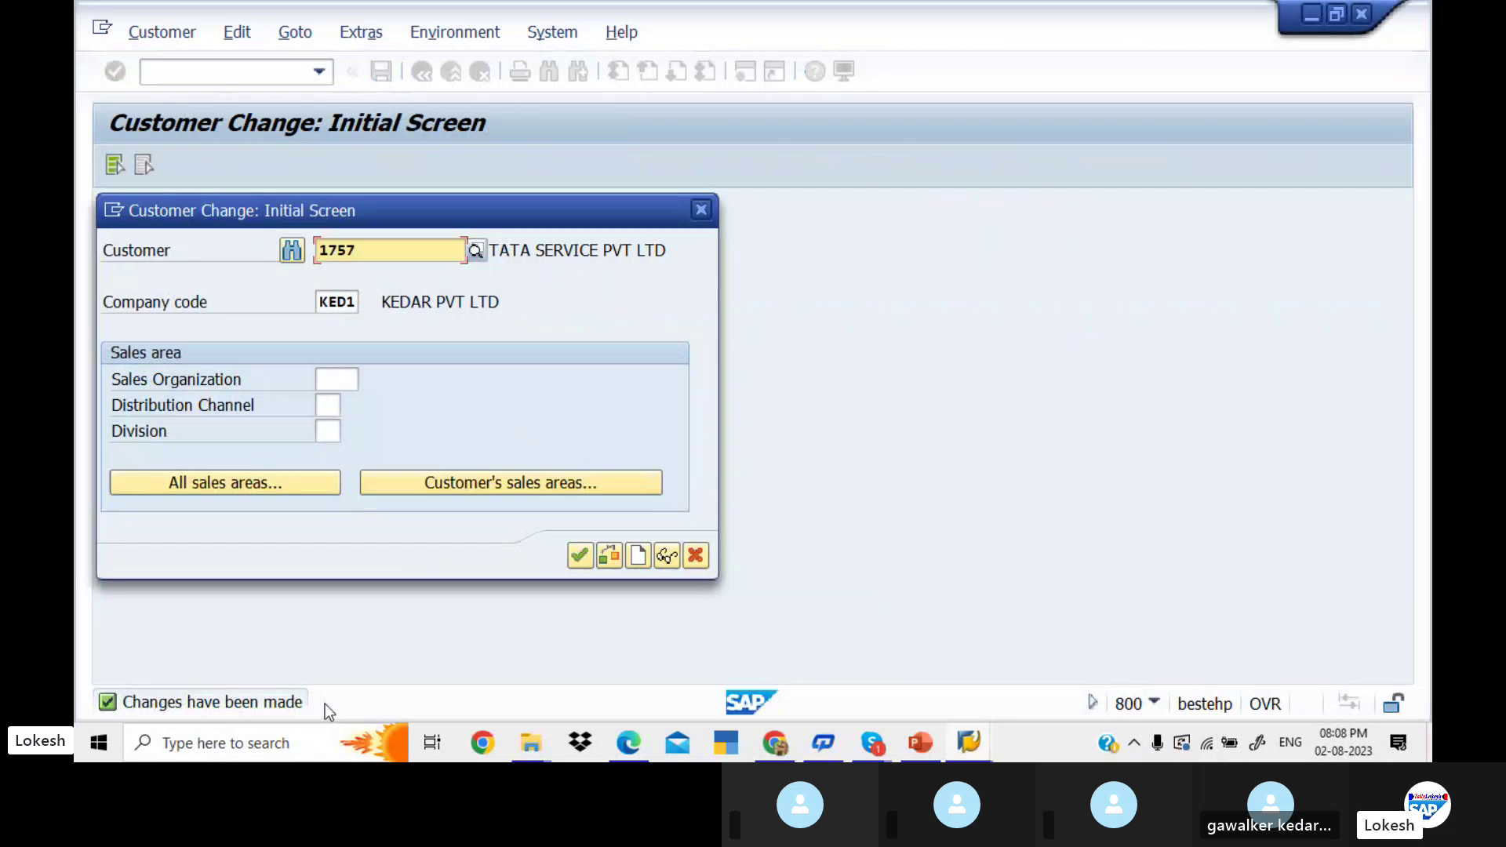
pyautogui.click(700, 210)
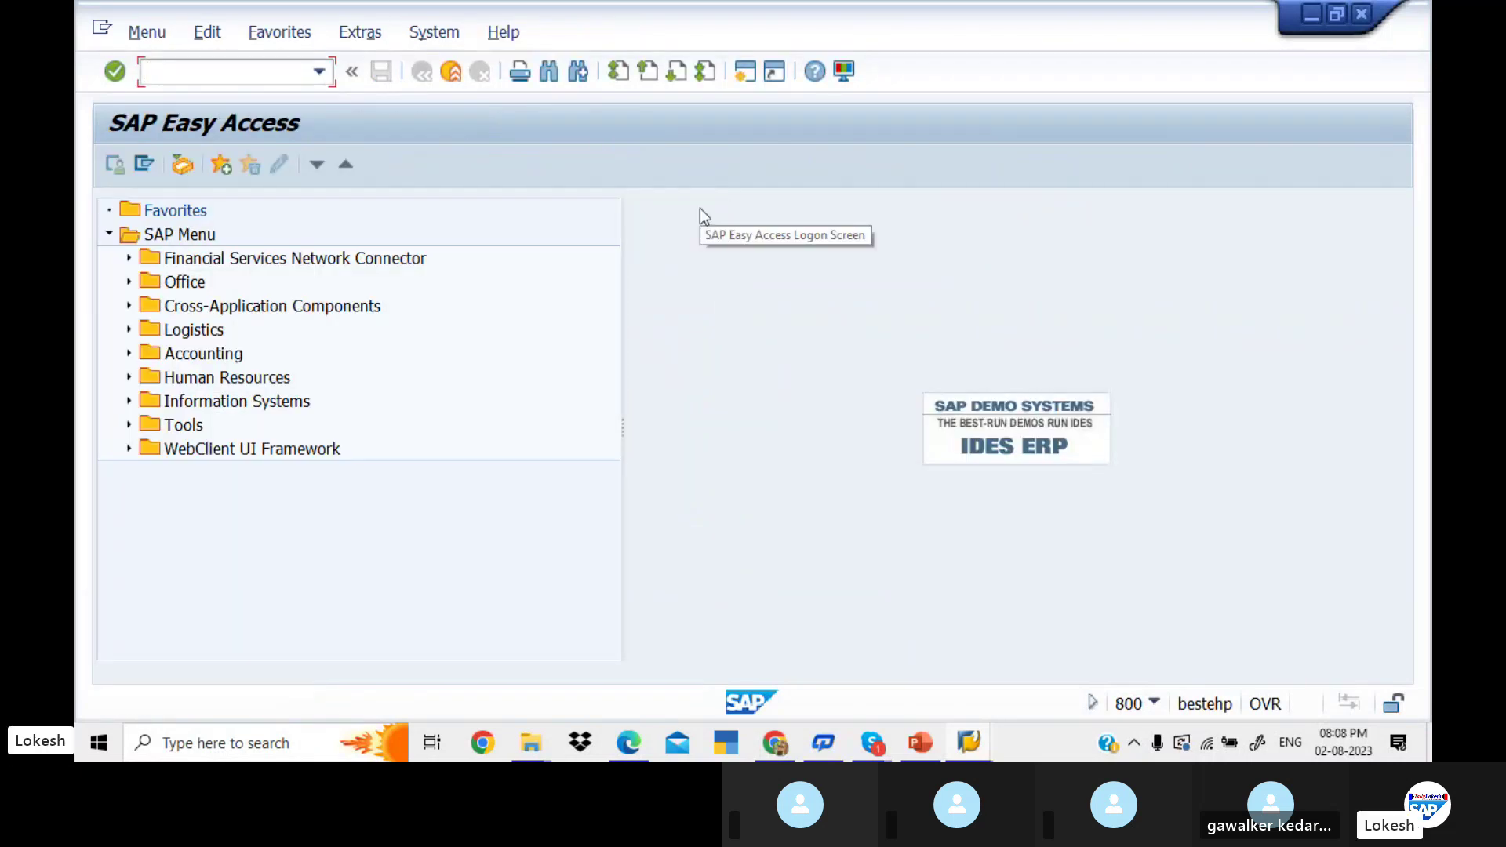
pyautogui.hotkey('alt', 'Tab')
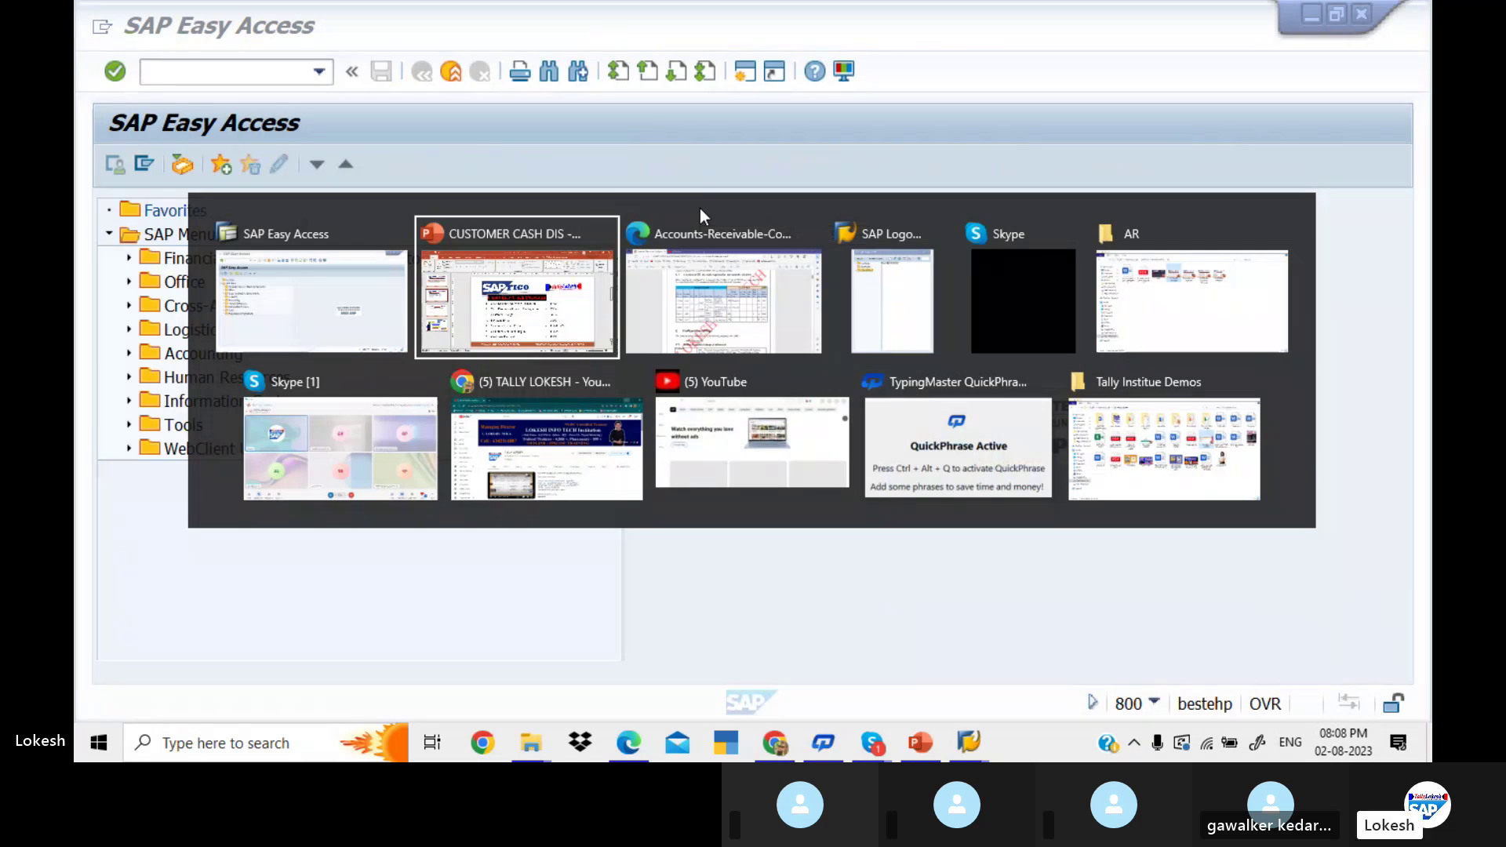
# Switch back to SAP, start customer invoice entry with FB70, and select customer TATA SERVICE PVT LTD
pyautogui.hotkey('alt', 'Tab')
pyautogui.write('FB70')
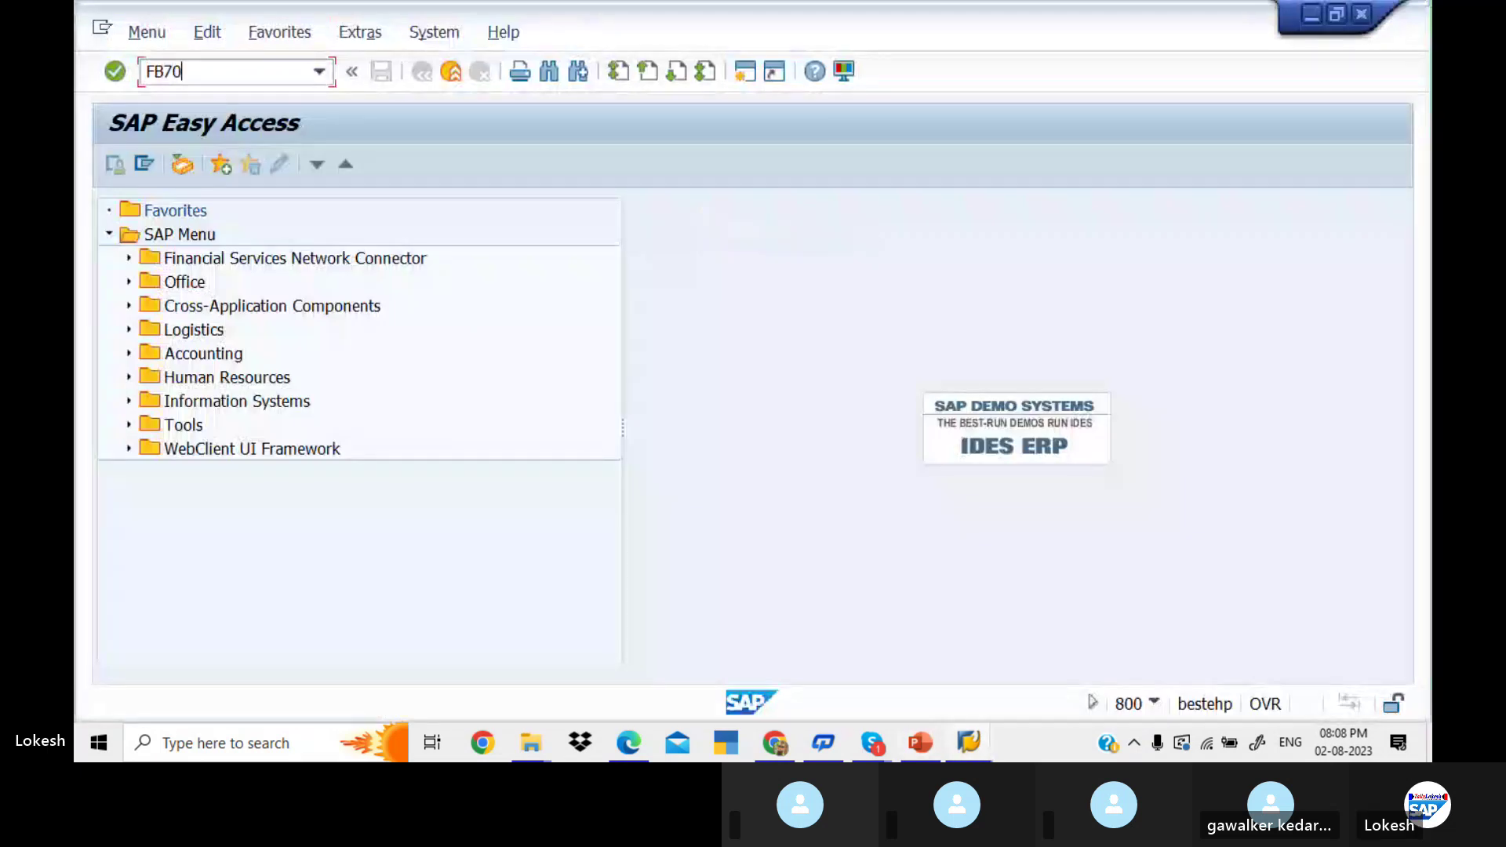
pyautogui.press('Return')
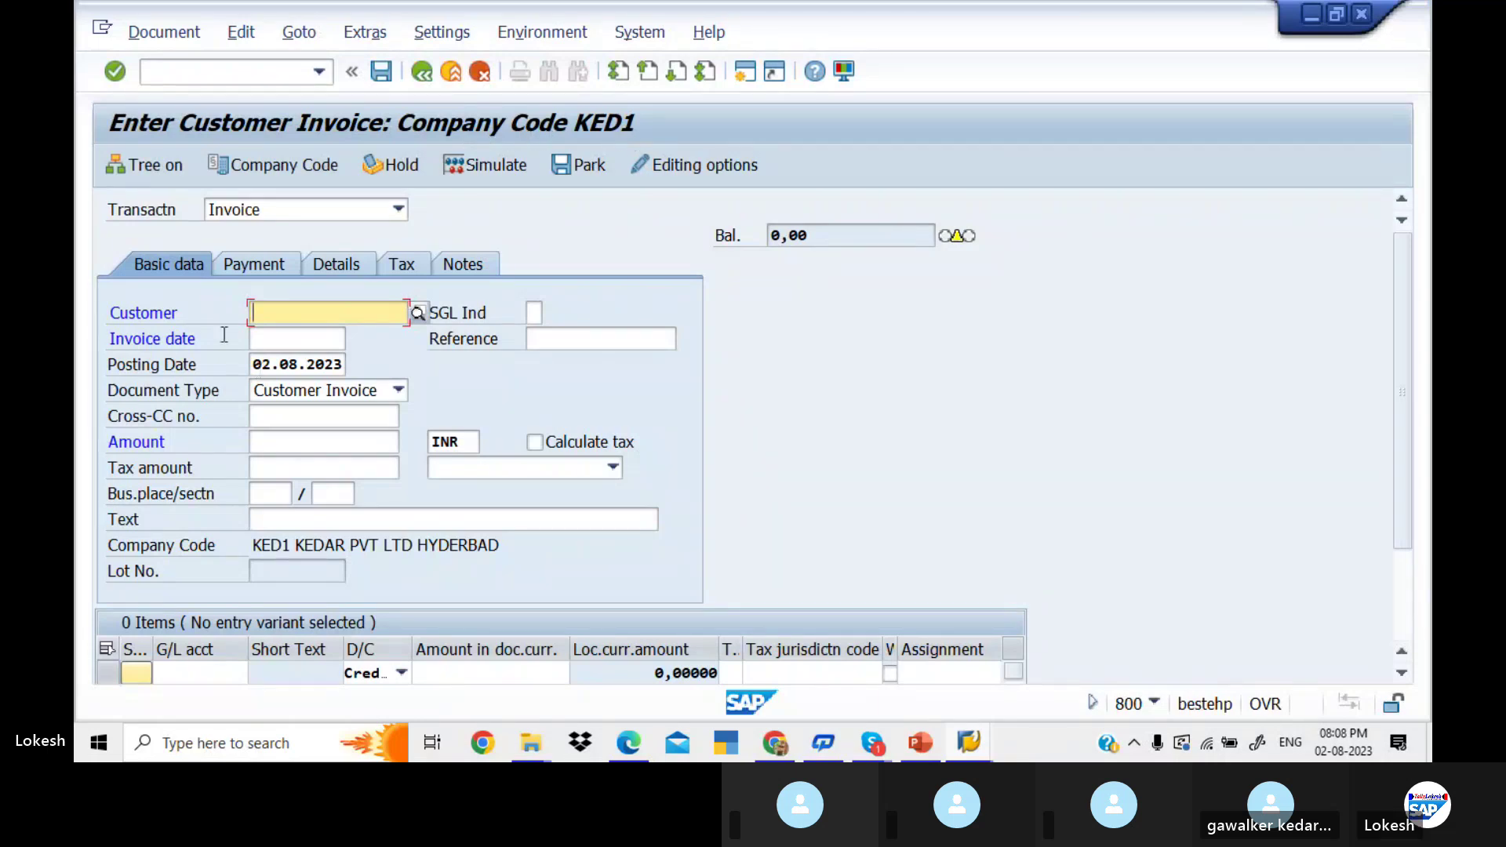
pyautogui.click(307, 311)
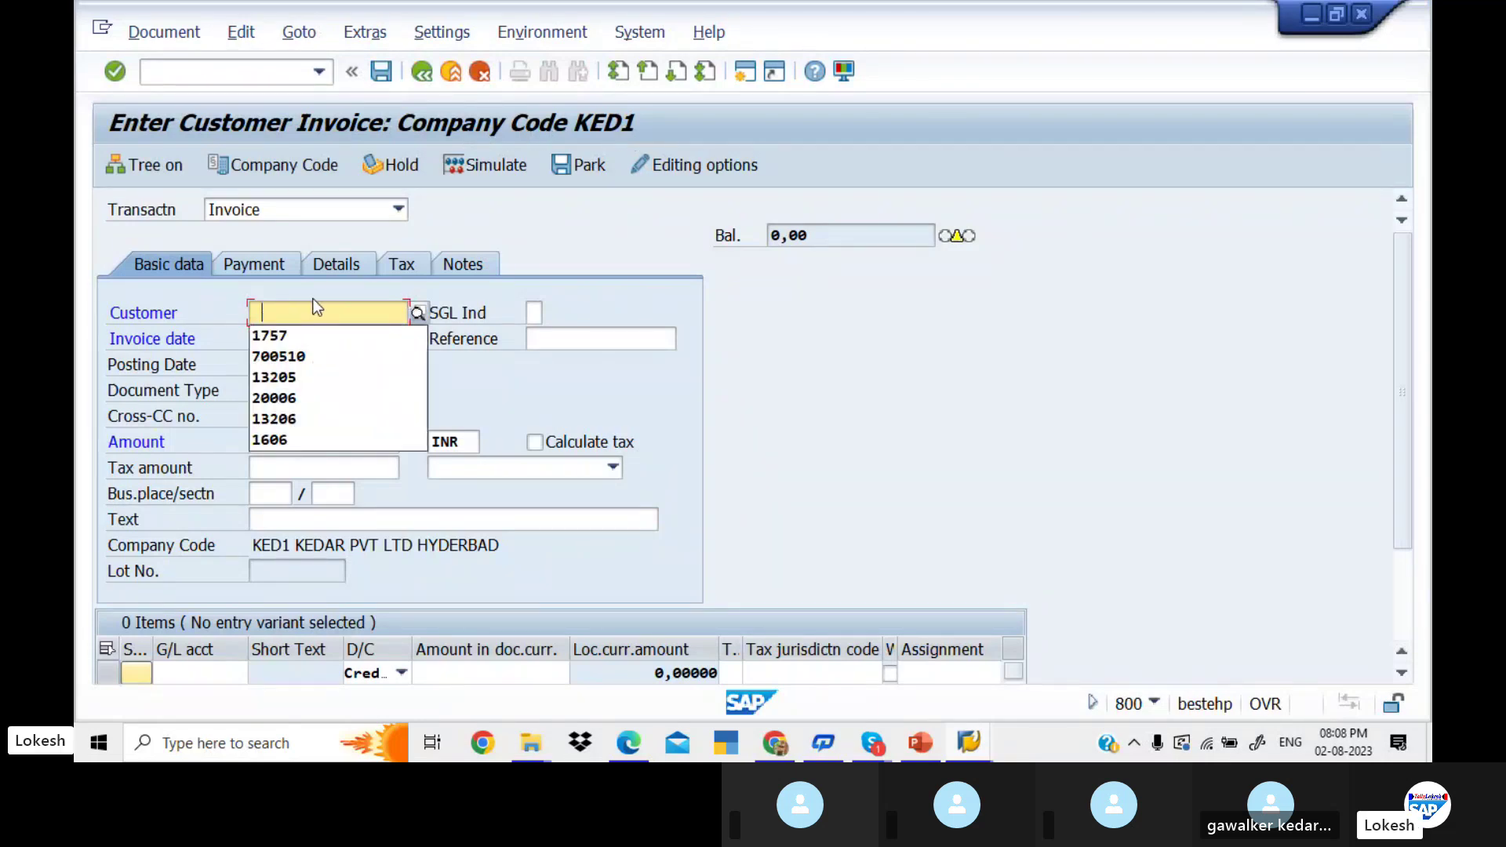
pyautogui.click(299, 338)
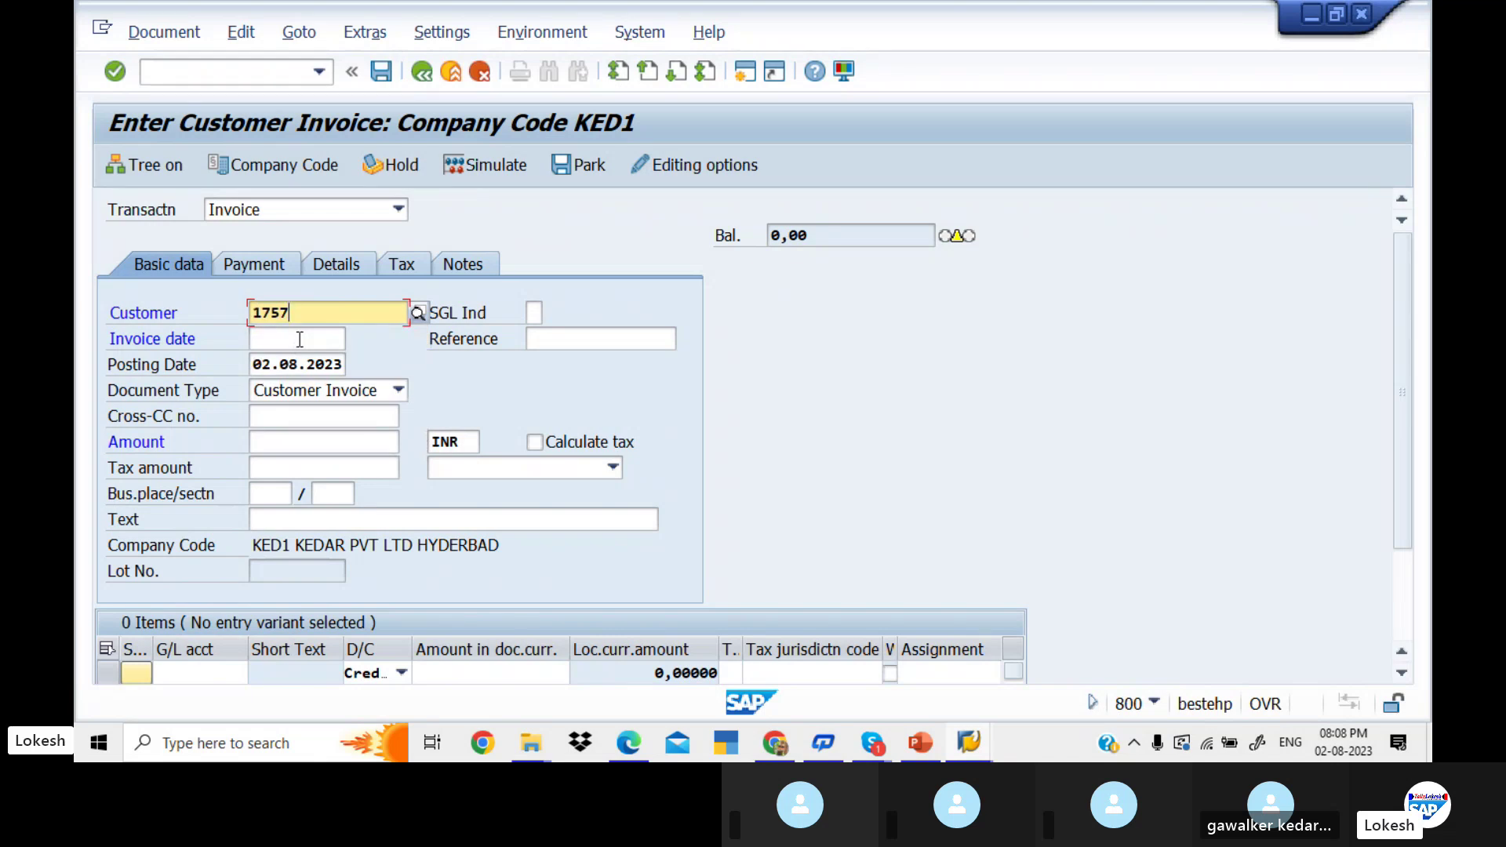
# Set the invoice date to 02.08.2023 and enter 03 as the reference
pyautogui.click(299, 339)
pyautogui.write('02')
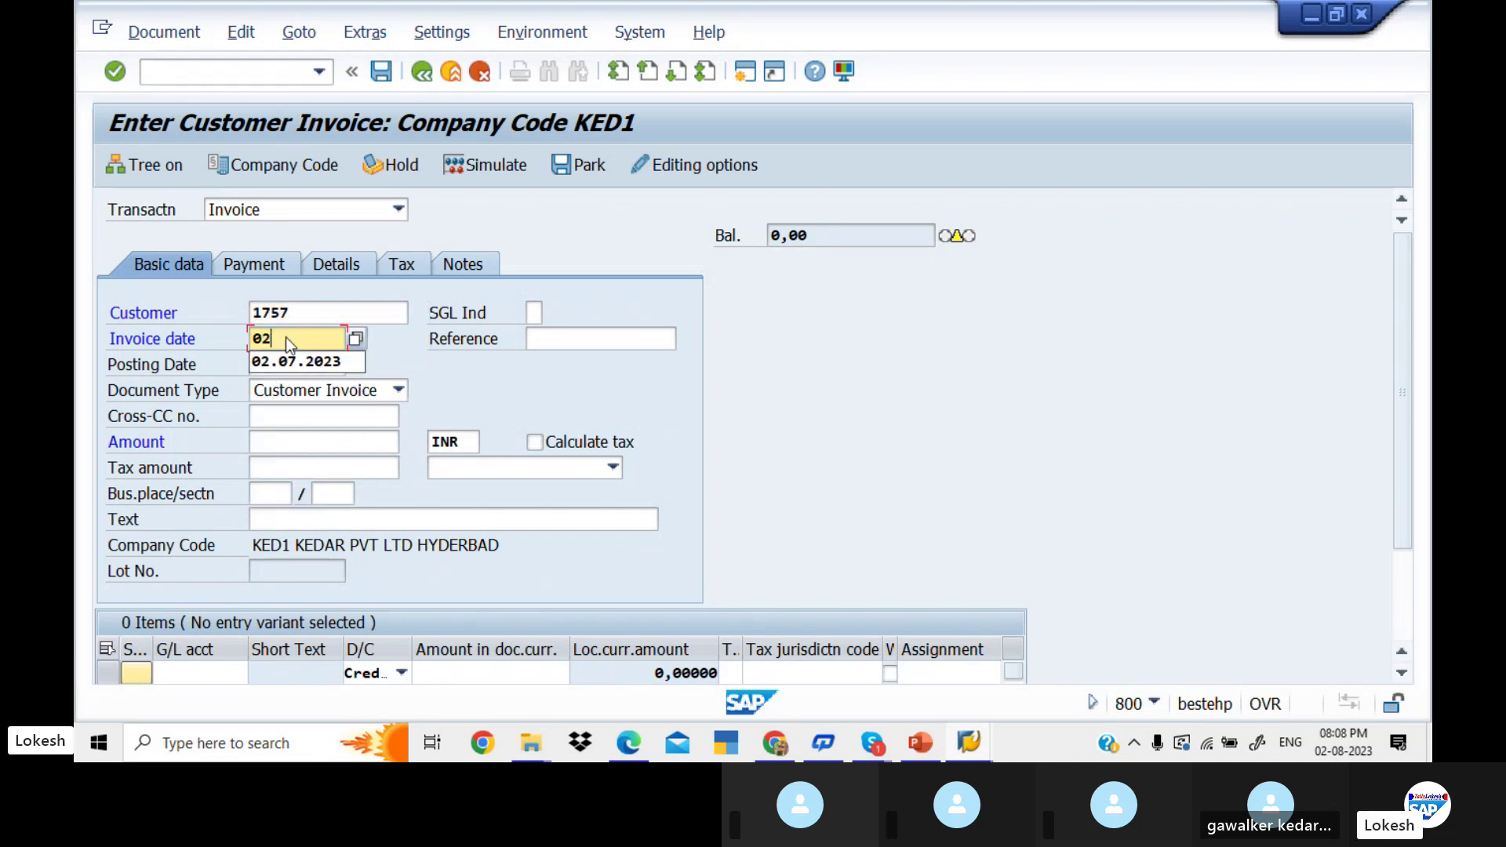
pyautogui.write('.08.2023')
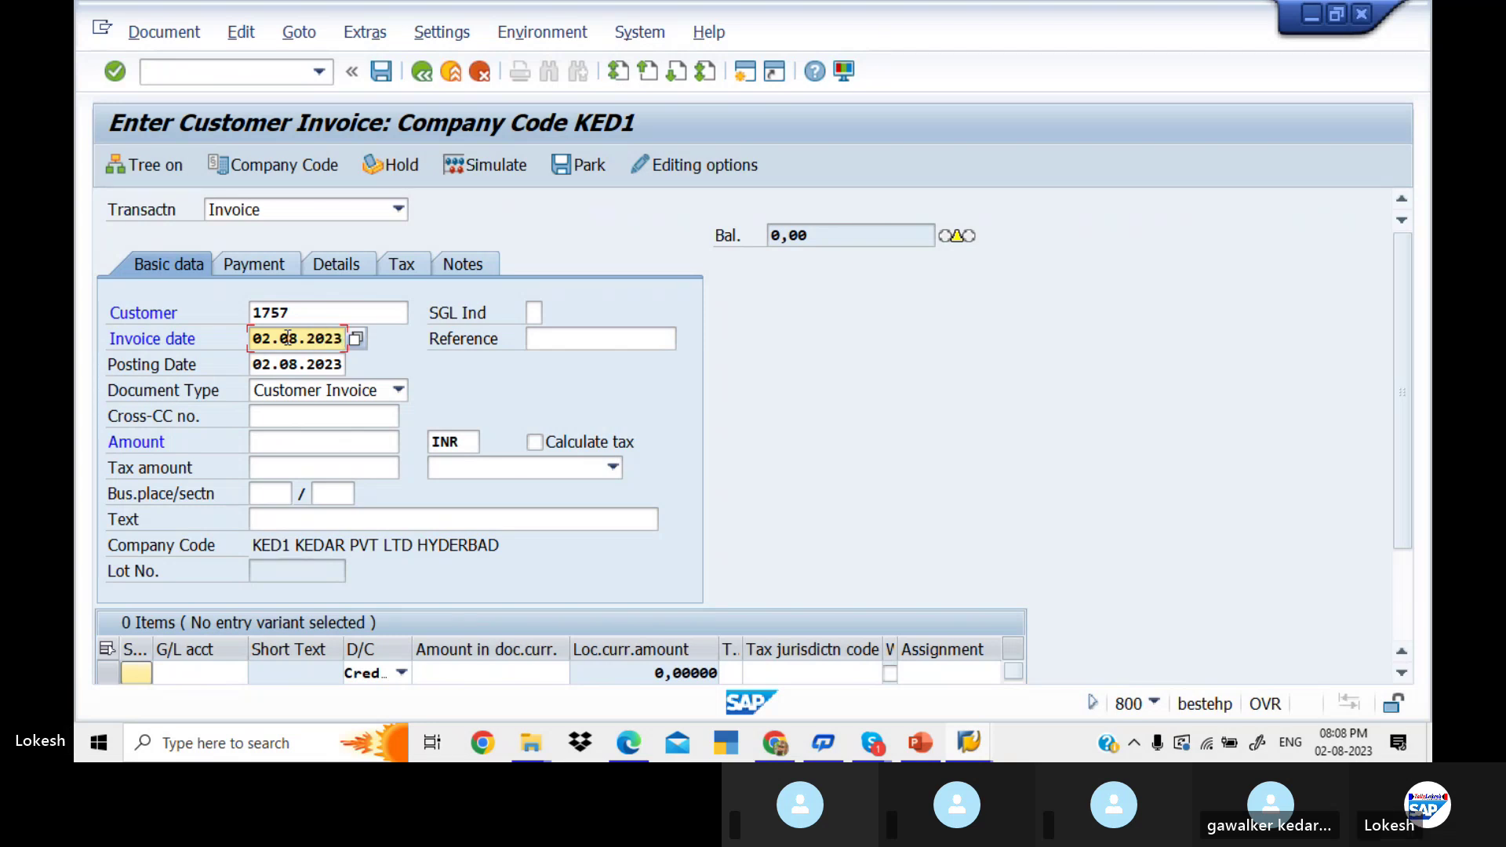
pyautogui.press('Tab')
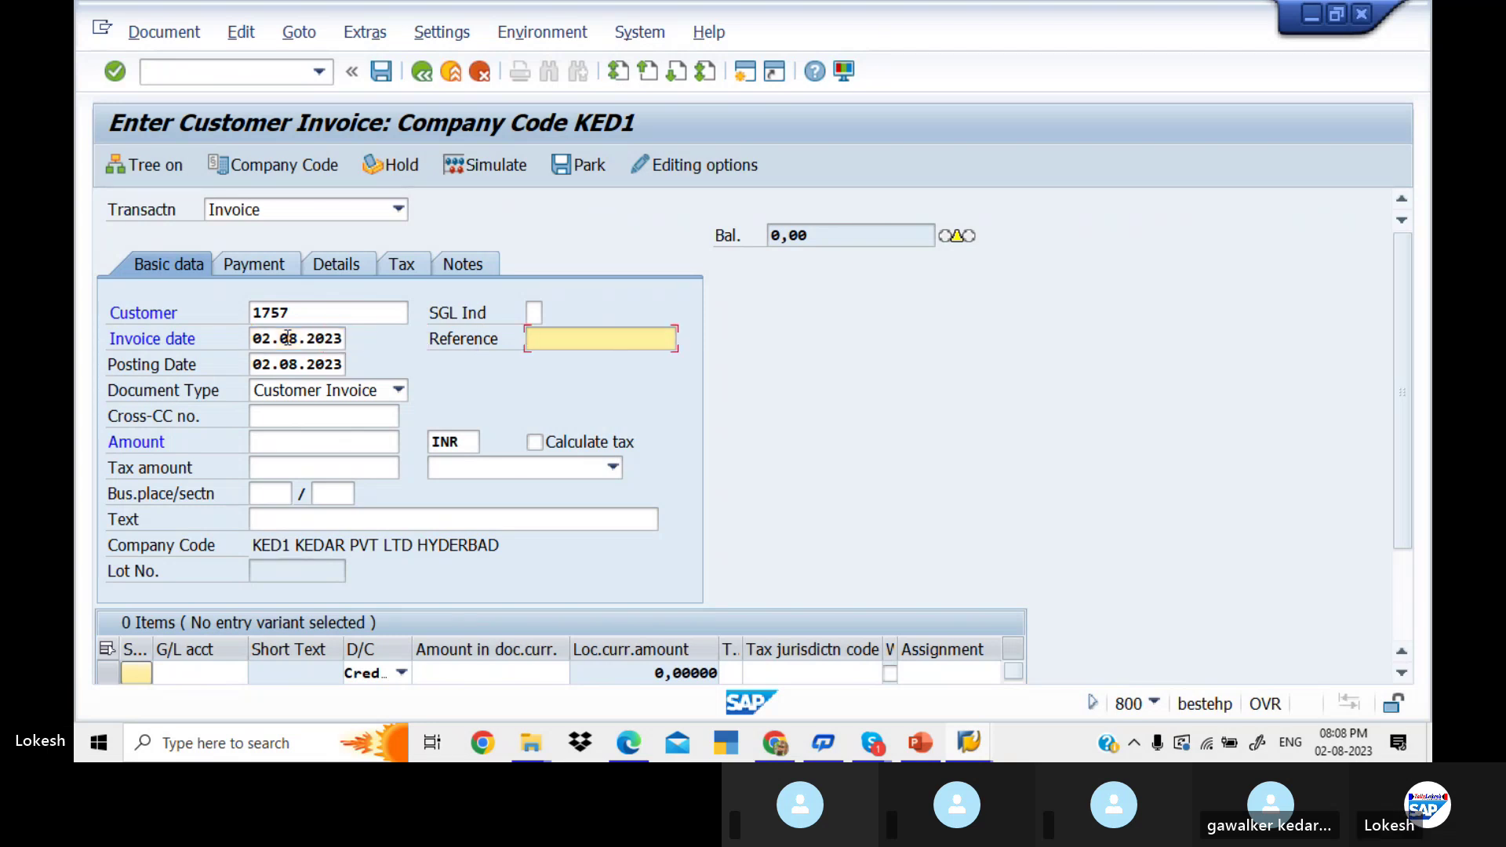
pyautogui.press('BackSpace')
pyautogui.write('03')
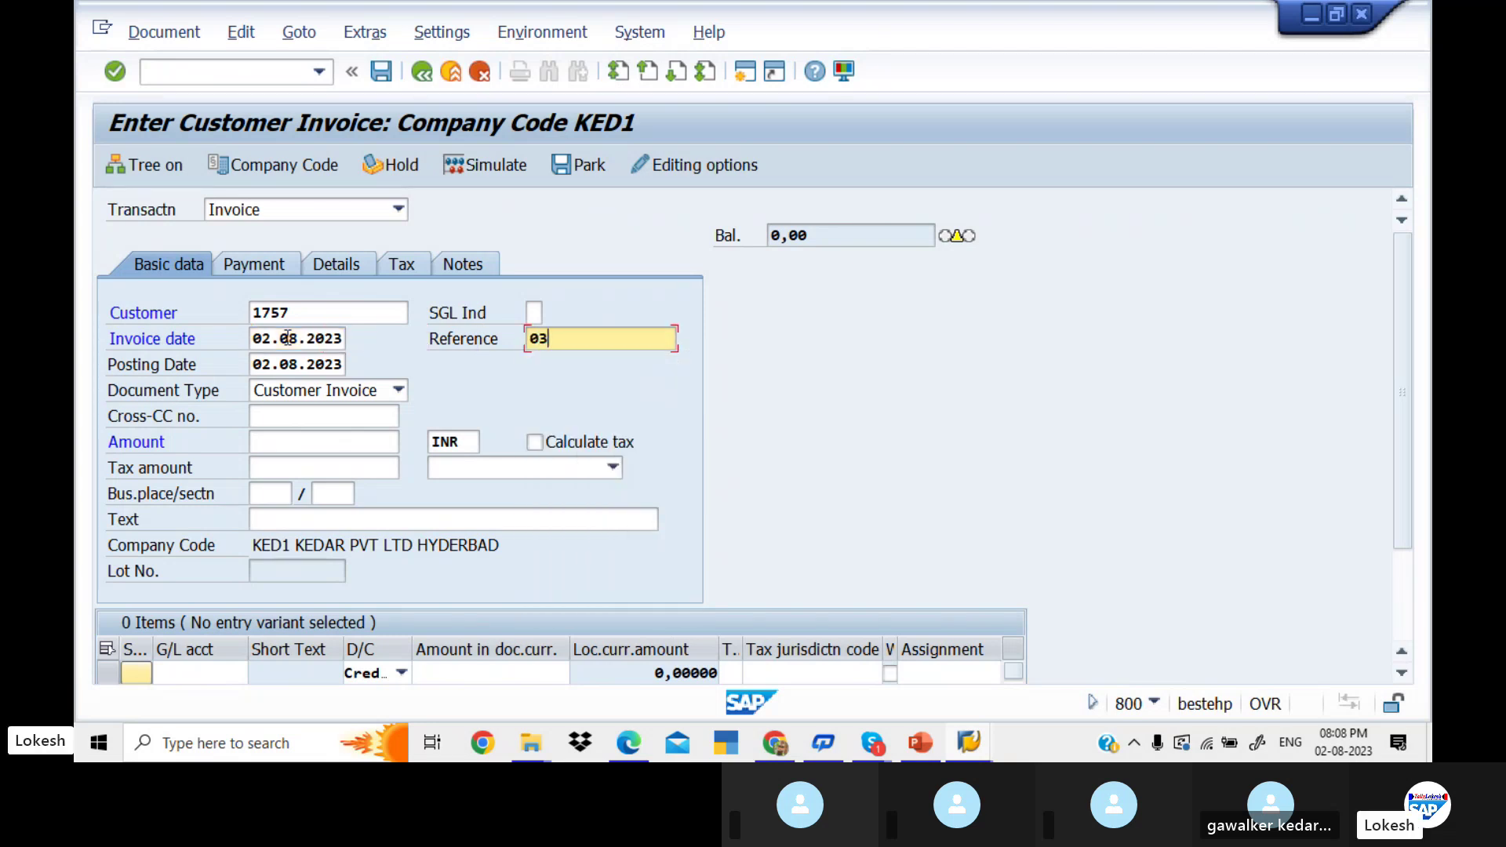
# Enter an invoice amount of 50000 INR and the header text Customer Invoice
pyautogui.press('Tab')
pyautogui.press('Tab')
pyautogui.press('Tab')
pyautogui.press('Tab')
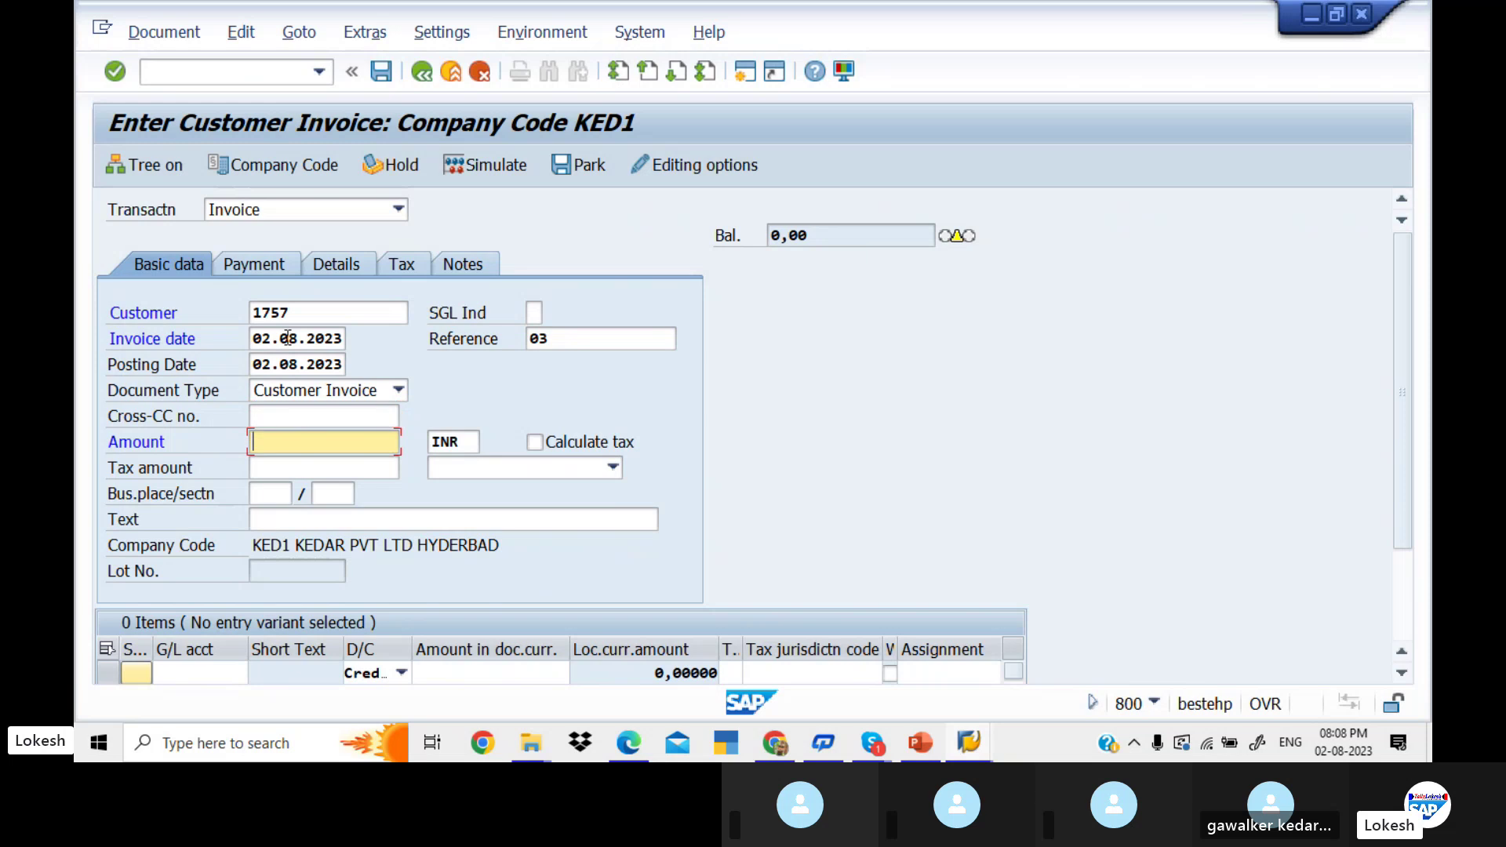
pyautogui.write('50')
pyautogui.press('Down')
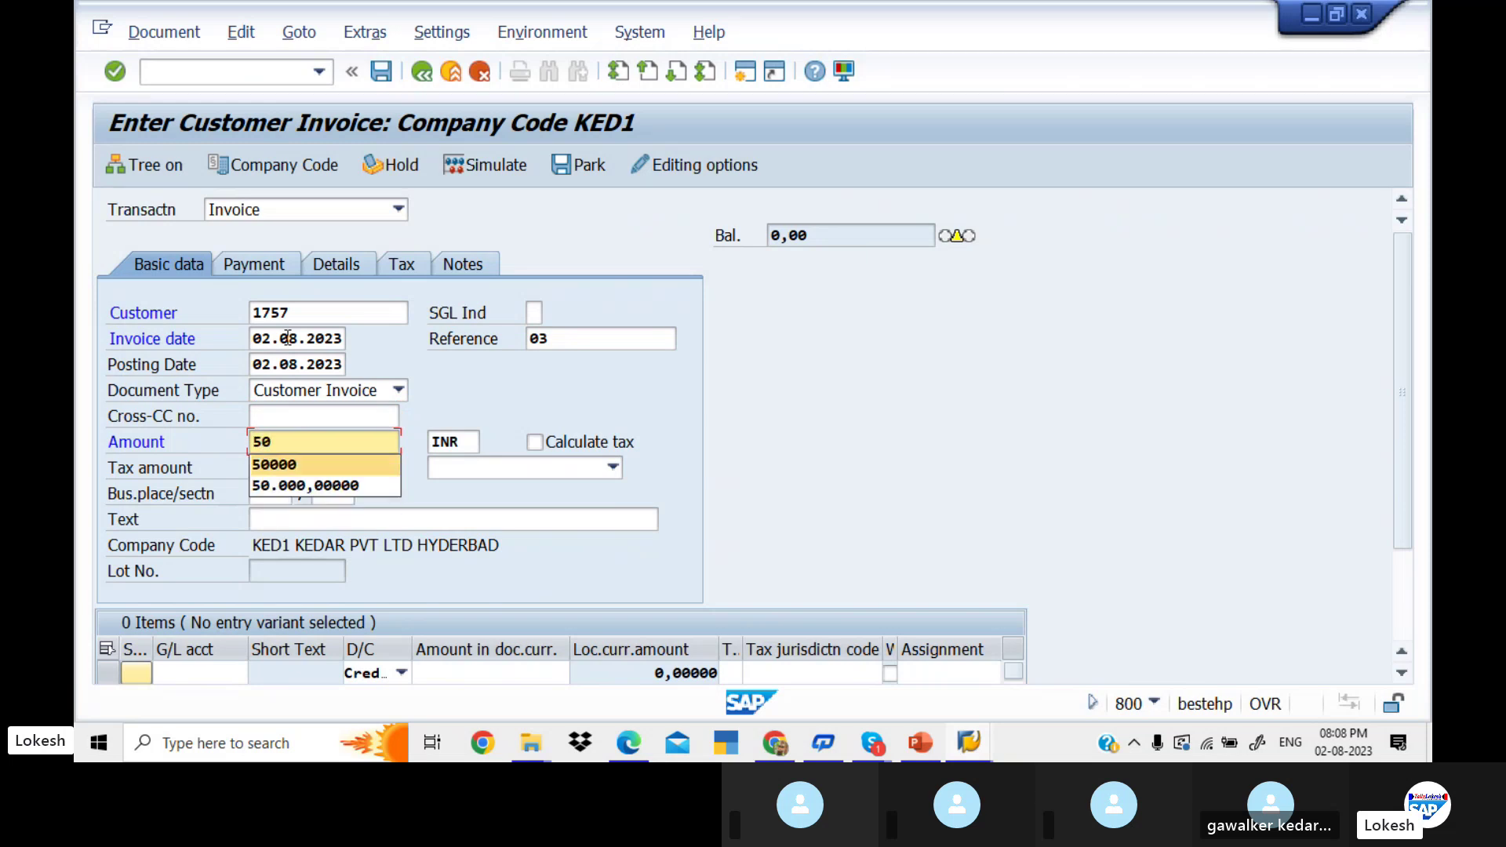
pyautogui.press('Return')
pyautogui.press('Tab')
pyautogui.press('Tab')
pyautogui.press('Tab')
pyautogui.press('Tab')
pyautogui.press('Tab')
pyautogui.press('Tab')
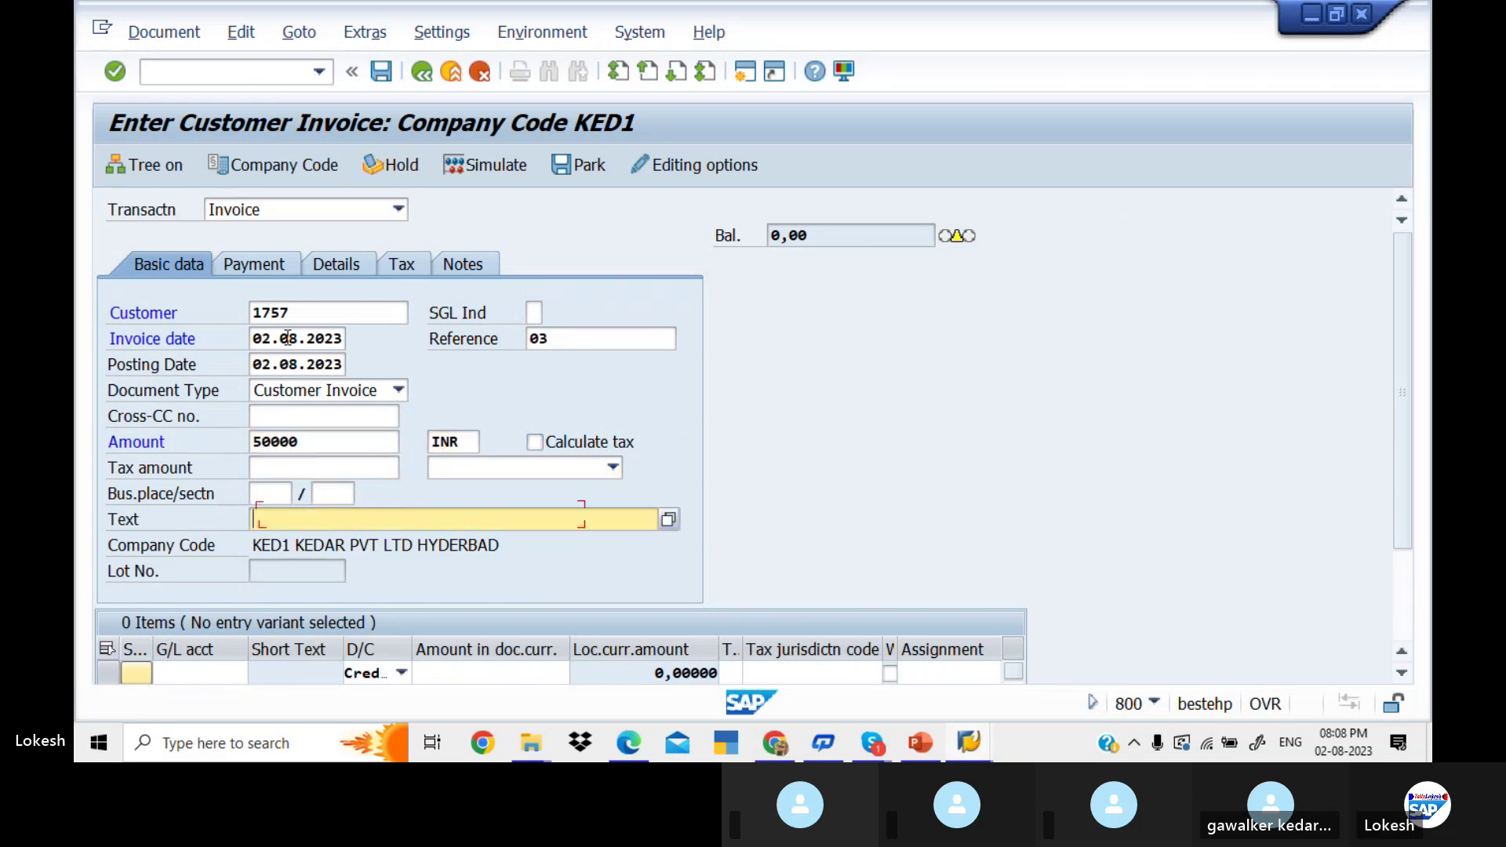
pyautogui.press('Down')
pyautogui.press('Return')
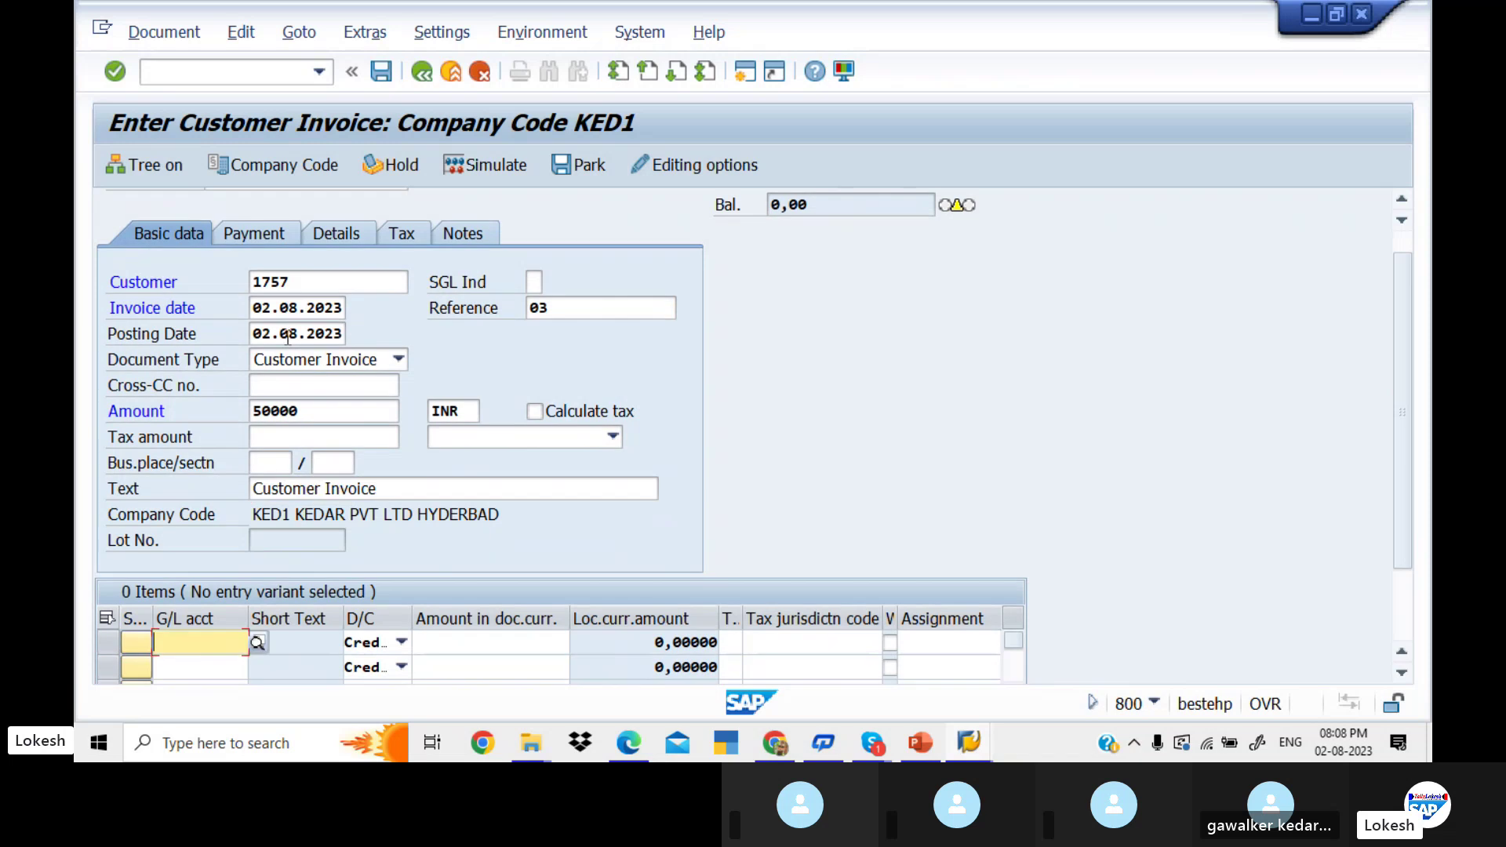
# Look up the KED1 general ledger accounts and assign 300001 Sales A/c to the first invoice line item
pyautogui.click(261, 648)
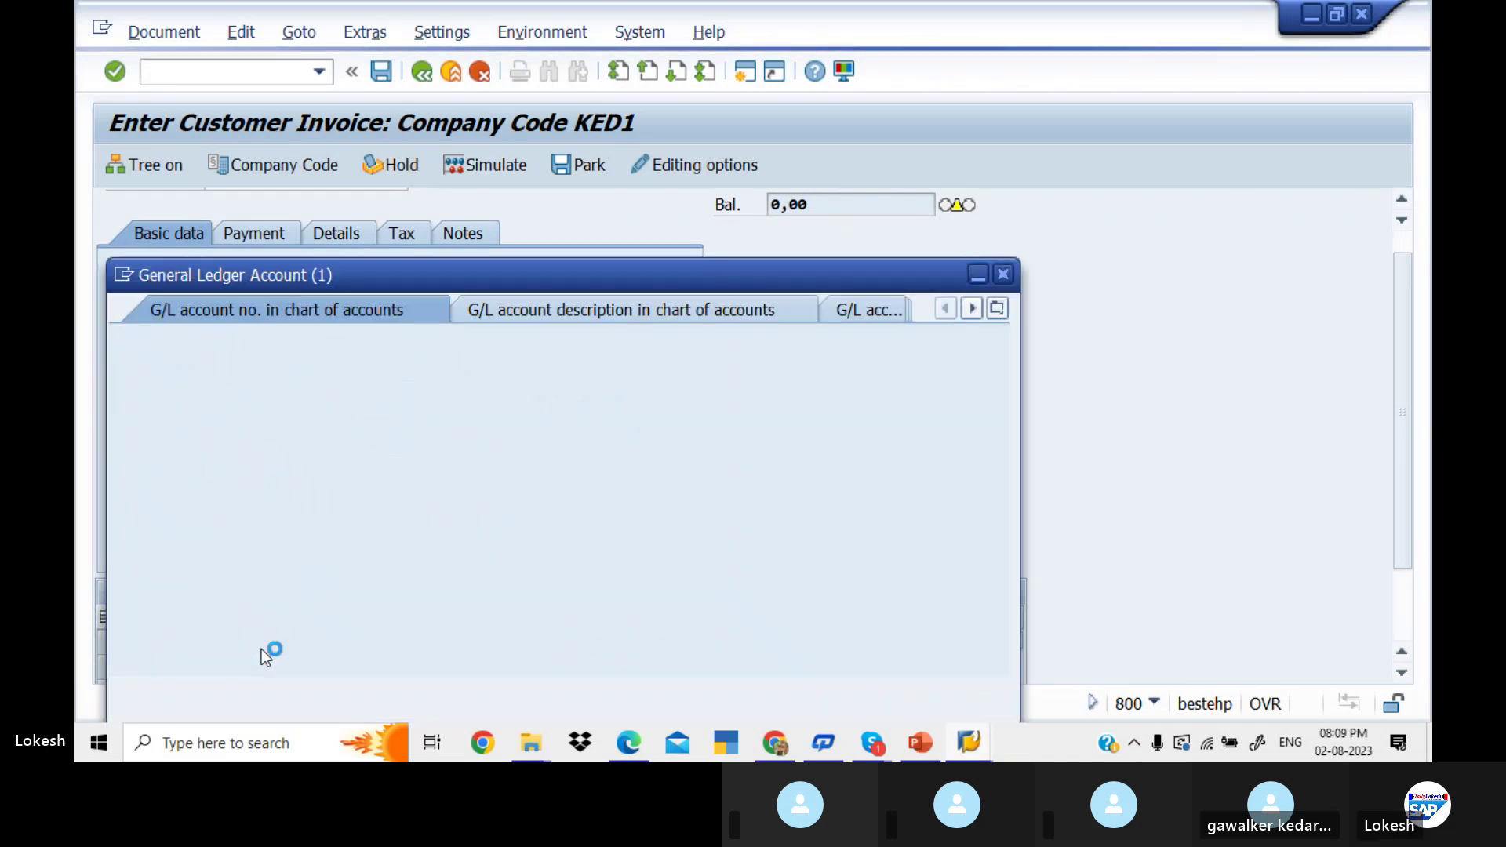
pyautogui.press('Return')
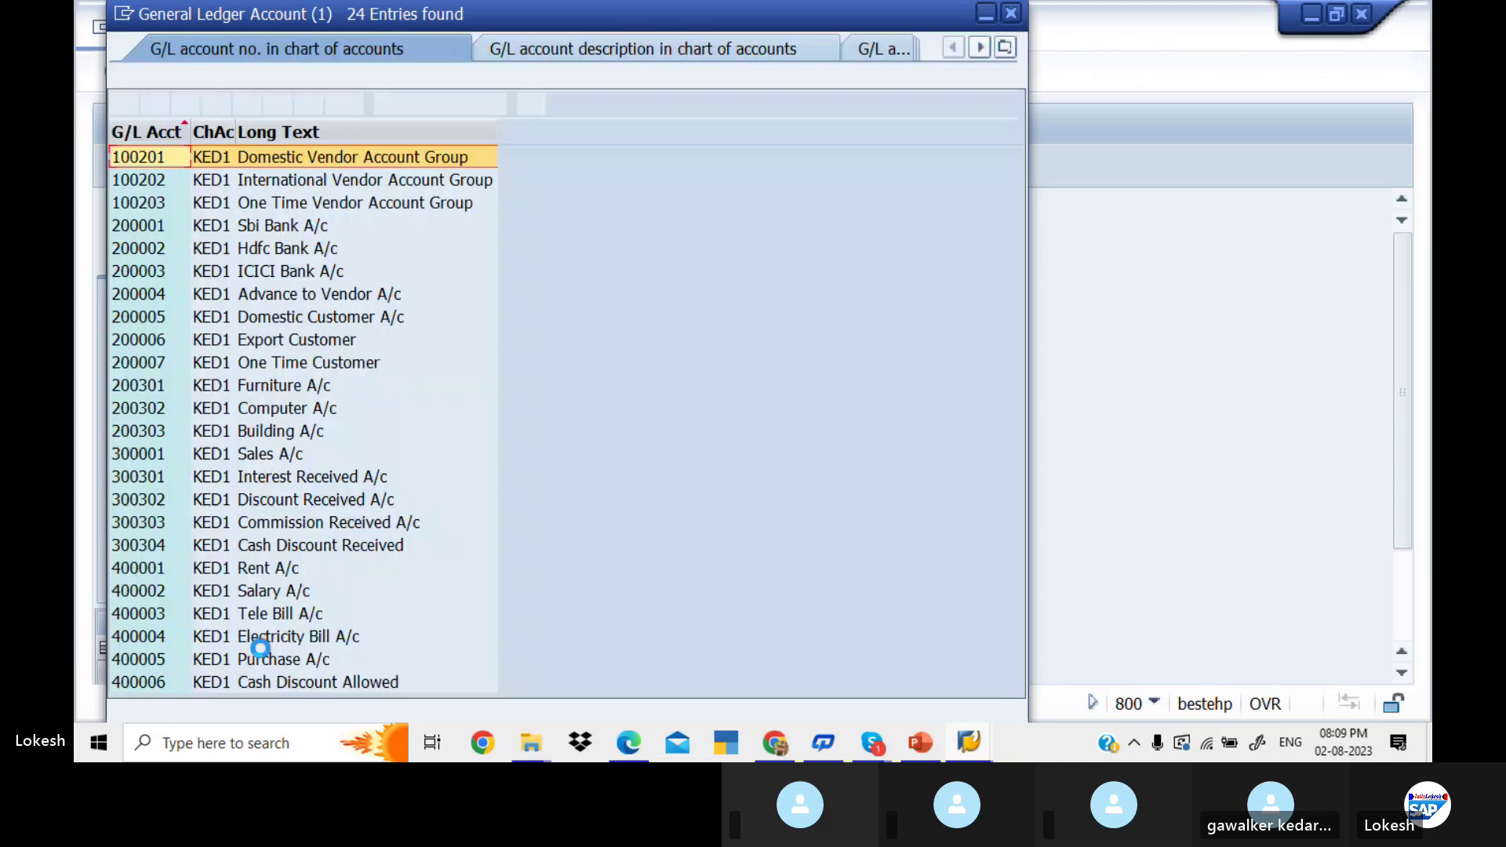
pyautogui.press('Down')
pyautogui.press('Down')
pyautogui.press('Down')
pyautogui.press('Down')
pyautogui.press('Down')
pyautogui.press('Down')
pyautogui.press('Down')
pyautogui.press('Down')
pyautogui.press('Down')
pyautogui.press('Down')
pyautogui.press('Down')
pyautogui.press('Down')
pyautogui.press('Down')
pyautogui.press('Down')
pyautogui.press('Down')
pyautogui.press('Down')
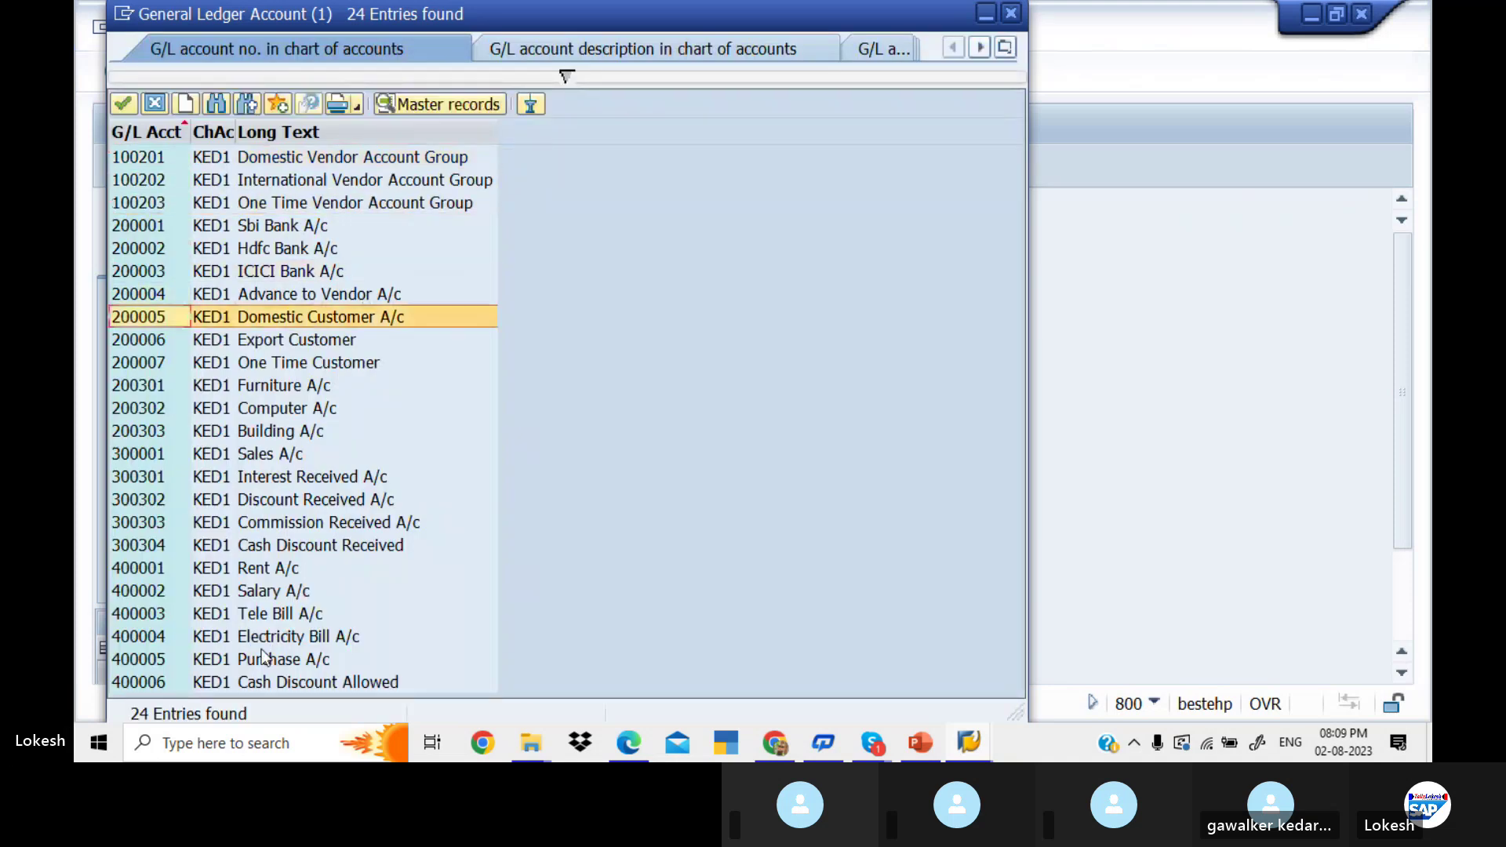
pyautogui.press('Up')
pyautogui.press('Up')
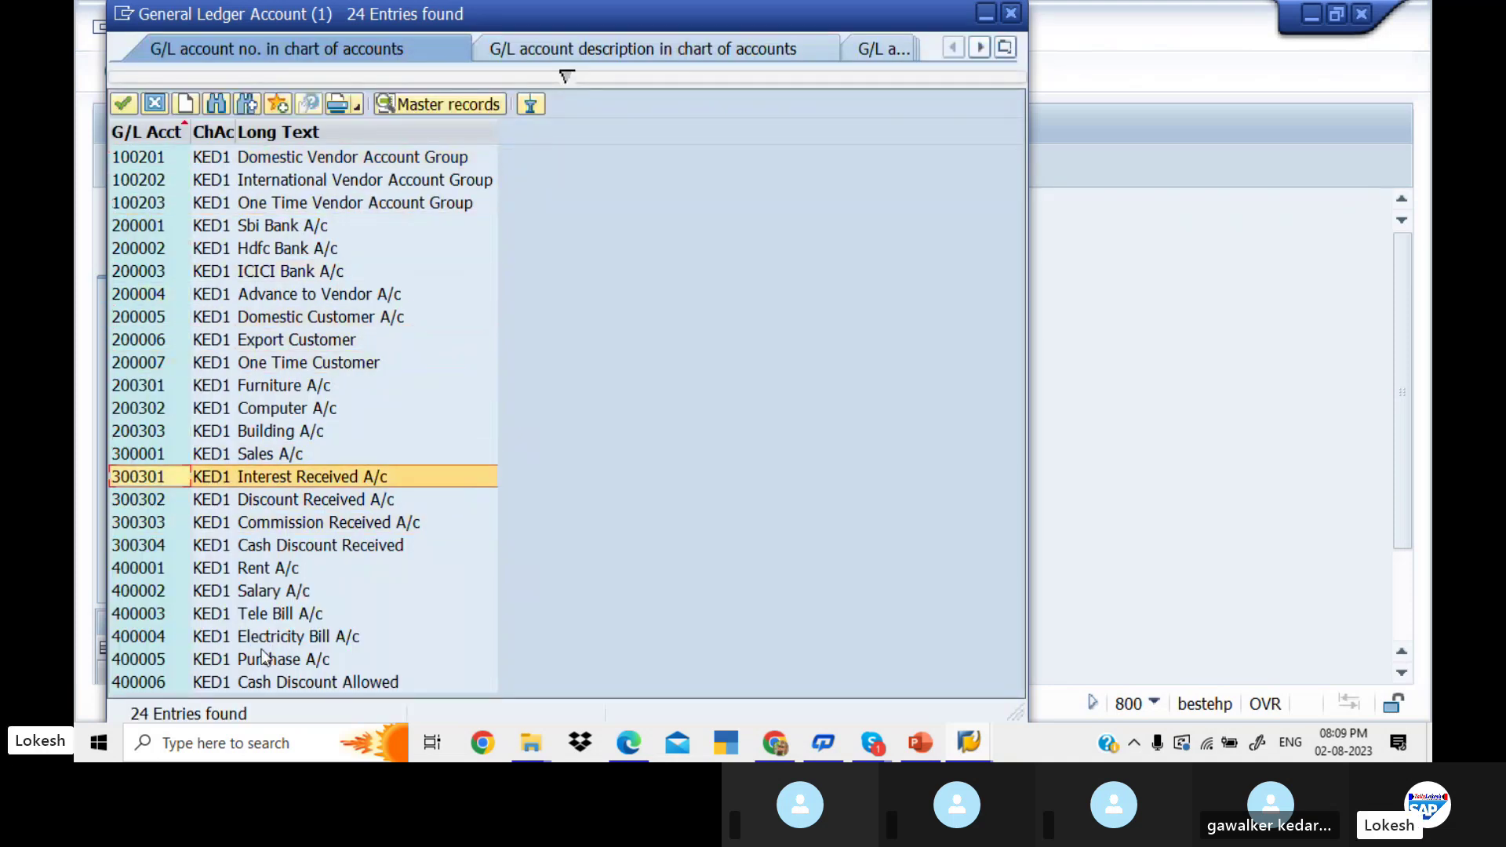
pyautogui.press('Up')
pyautogui.press('Return')
# Complete the Sales line as a credit of 50000 with value date 02.08.2023 and text SALES
pyautogui.press('Tab')
pyautogui.press('Tab')
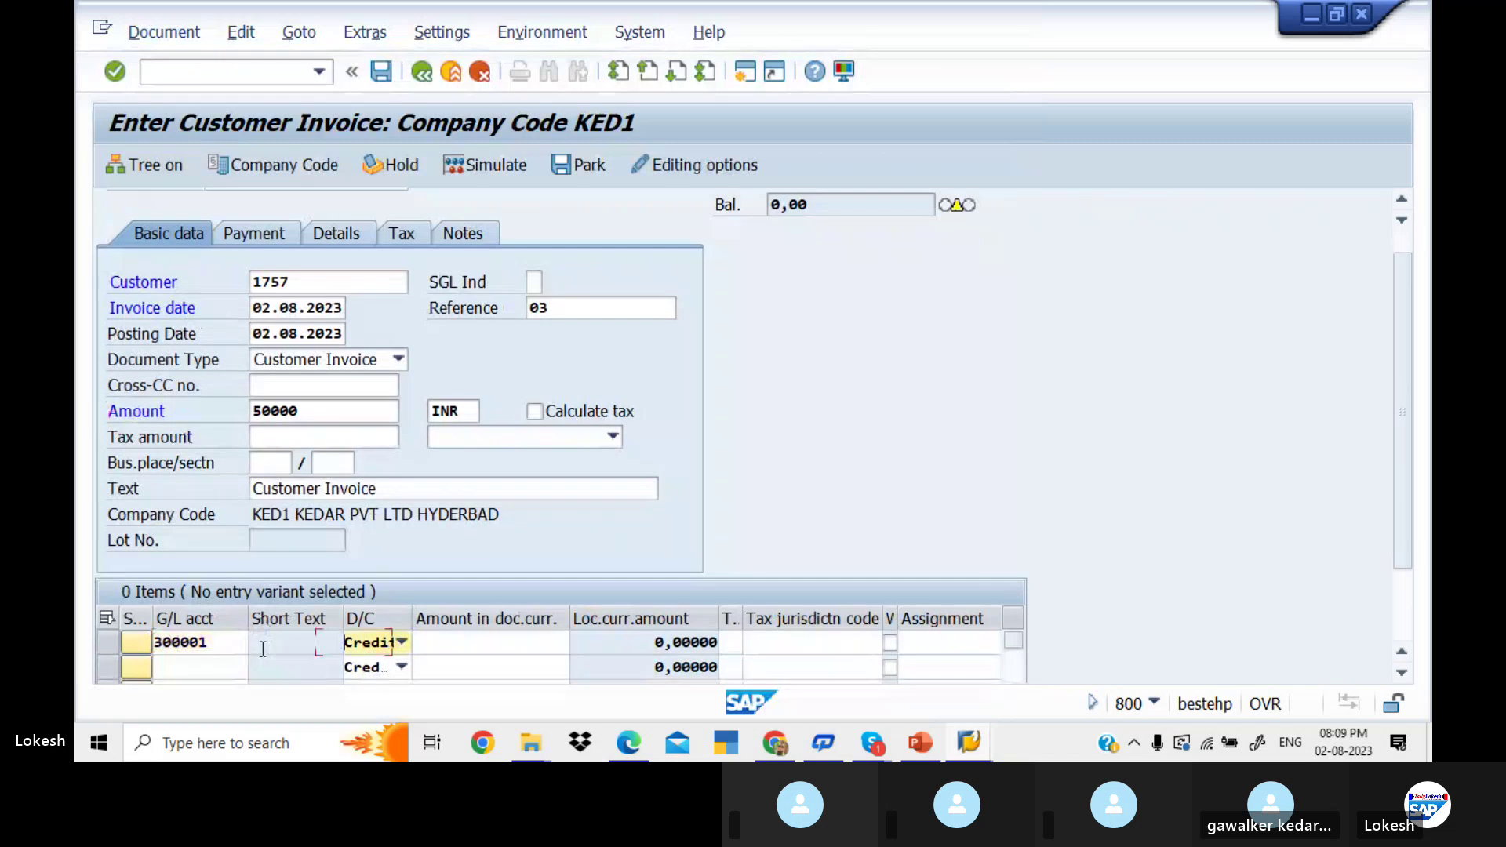
pyautogui.write('50000')
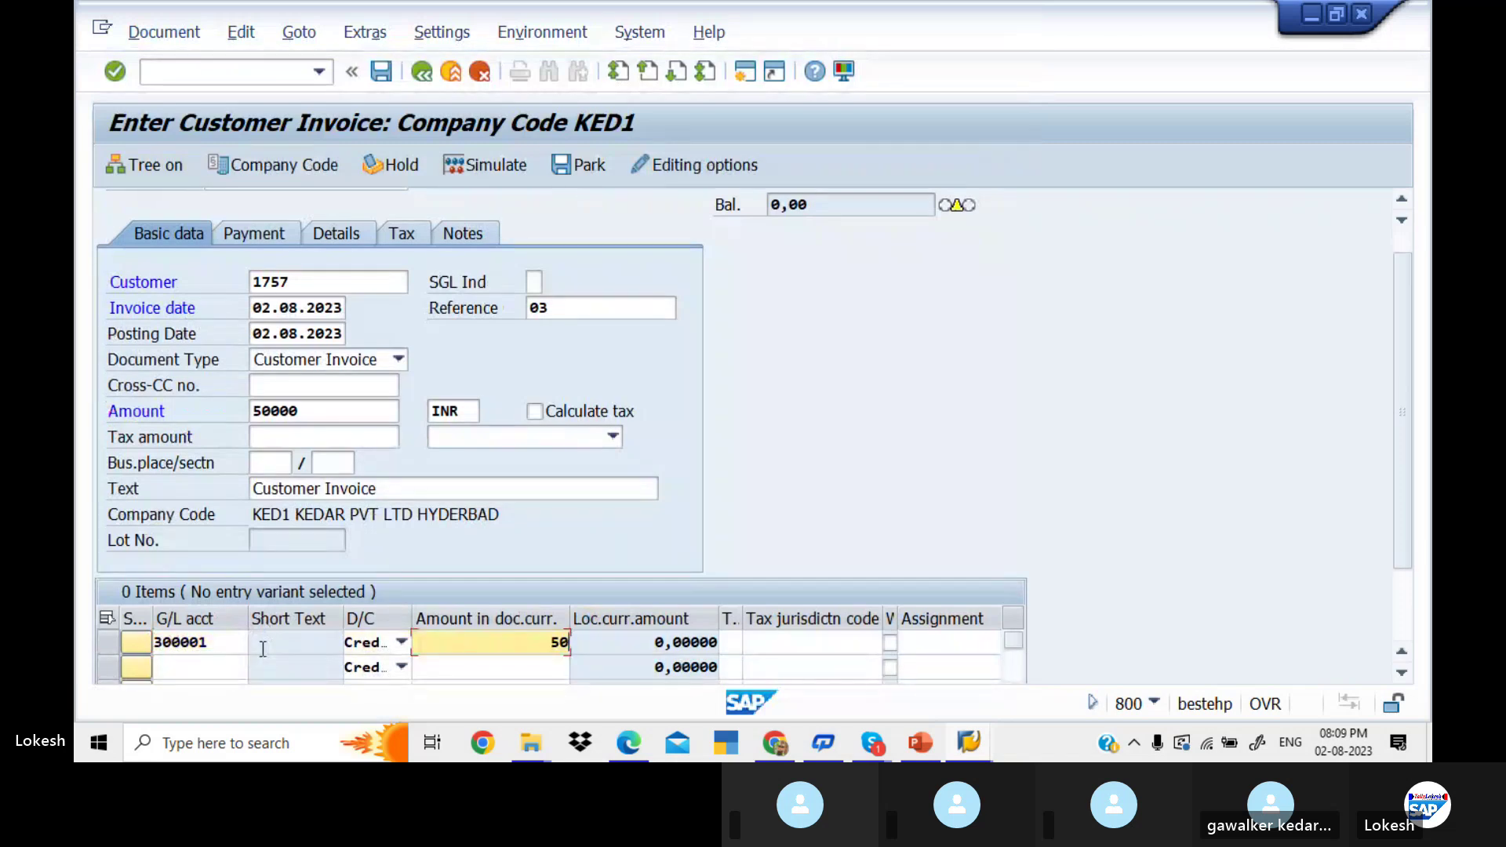
pyautogui.press('Tab')
pyautogui.press('Tab')
pyautogui.press('Tab')
pyautogui.press('Tab')
pyautogui.press('Tab')
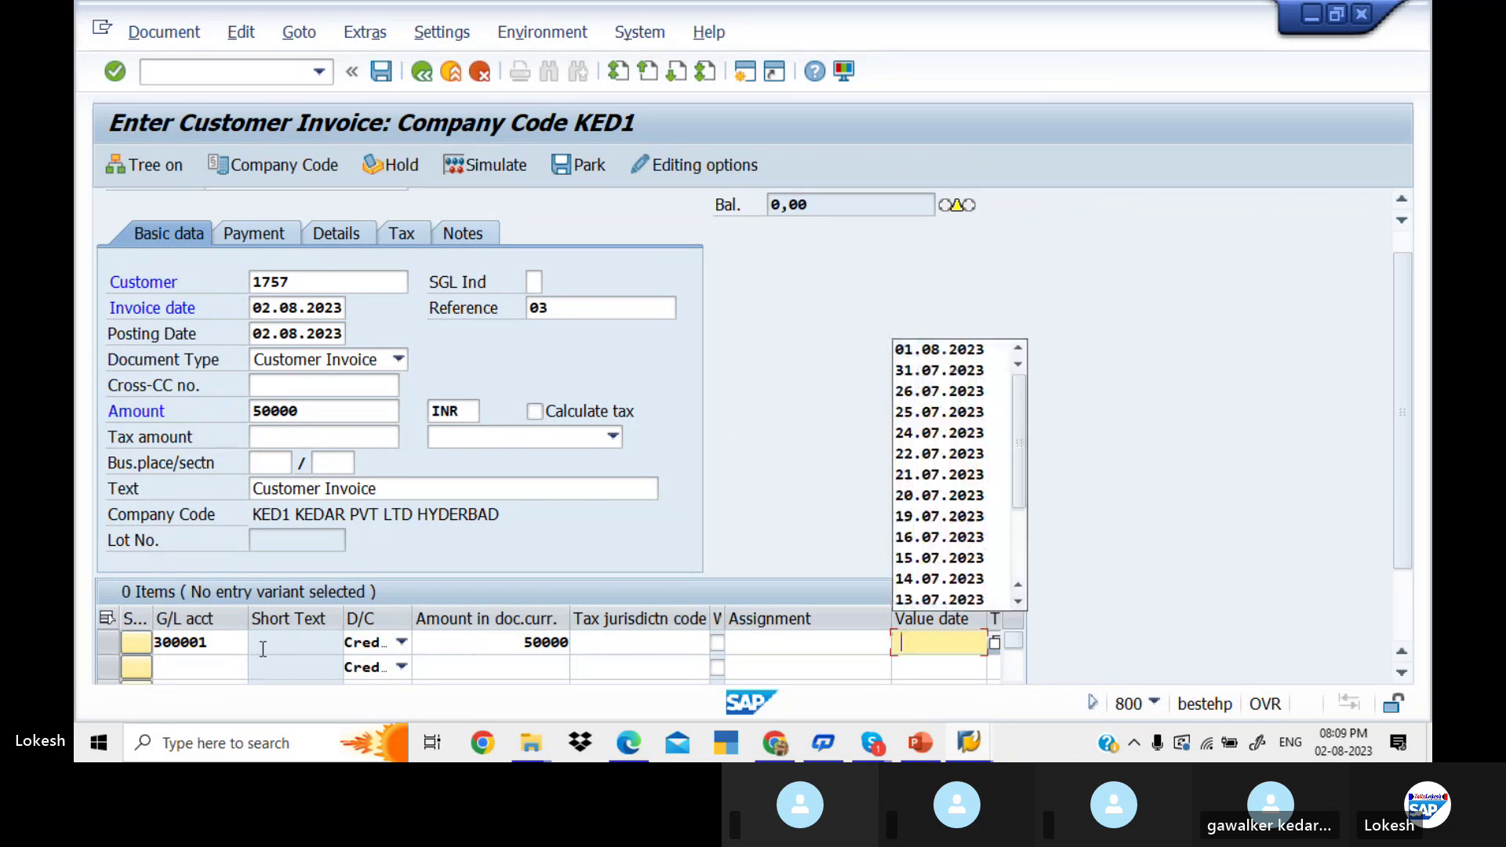
pyautogui.write('02.08.2023')
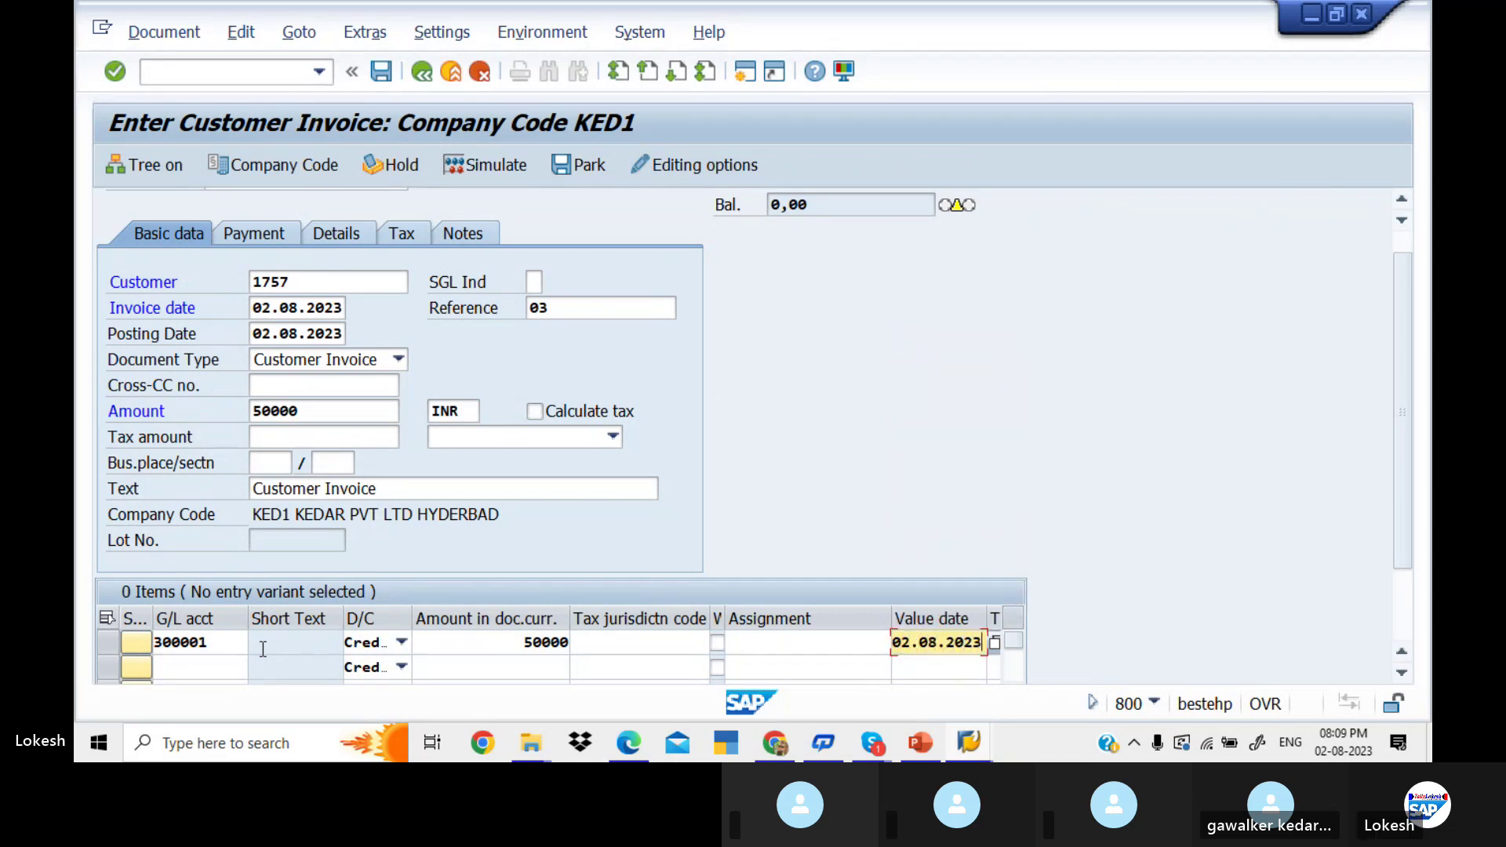
pyautogui.press('Tab')
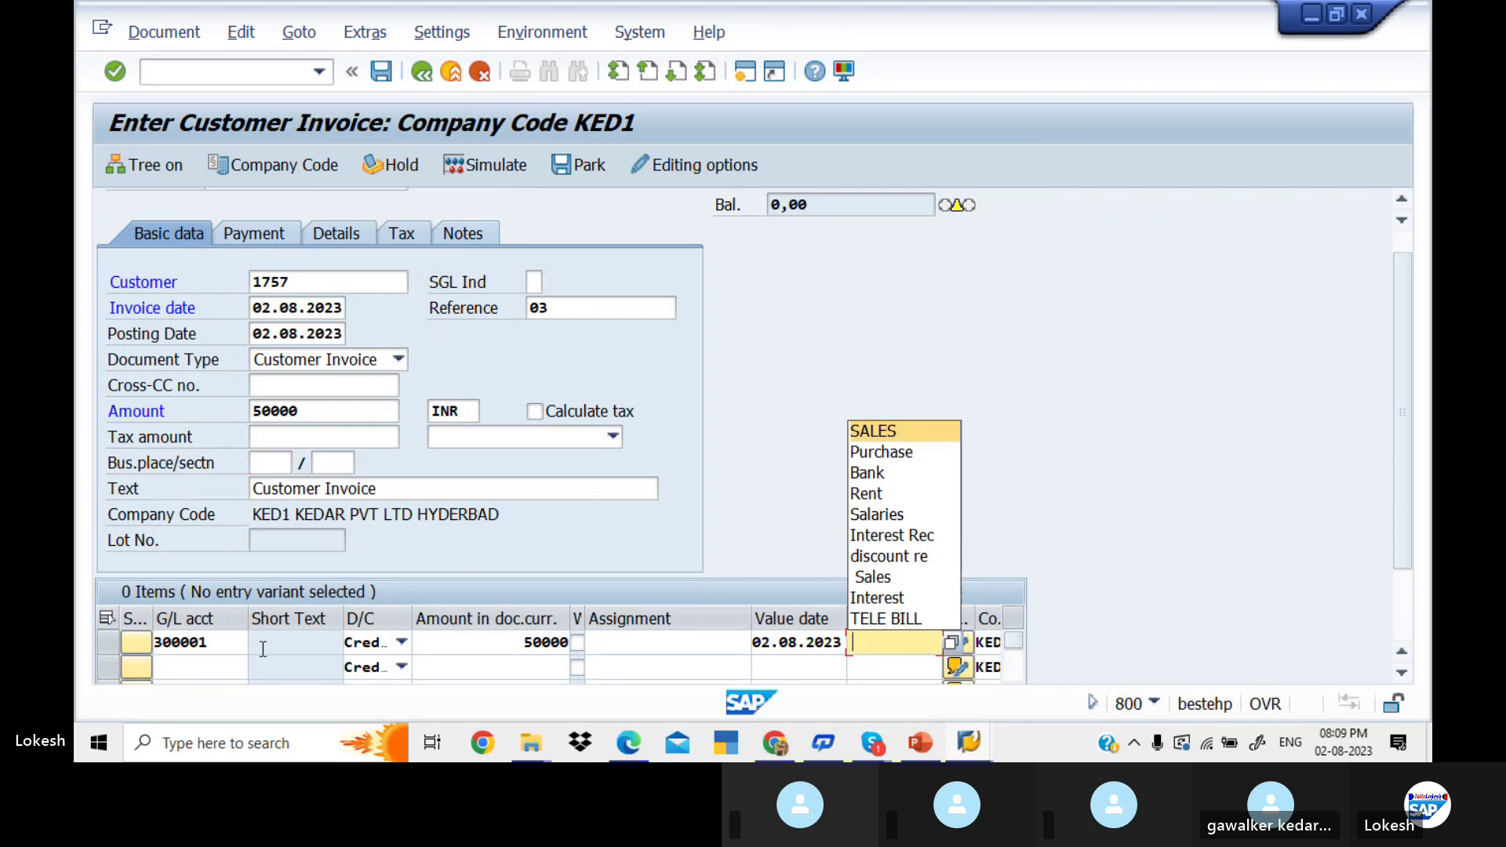
pyautogui.press('Return')
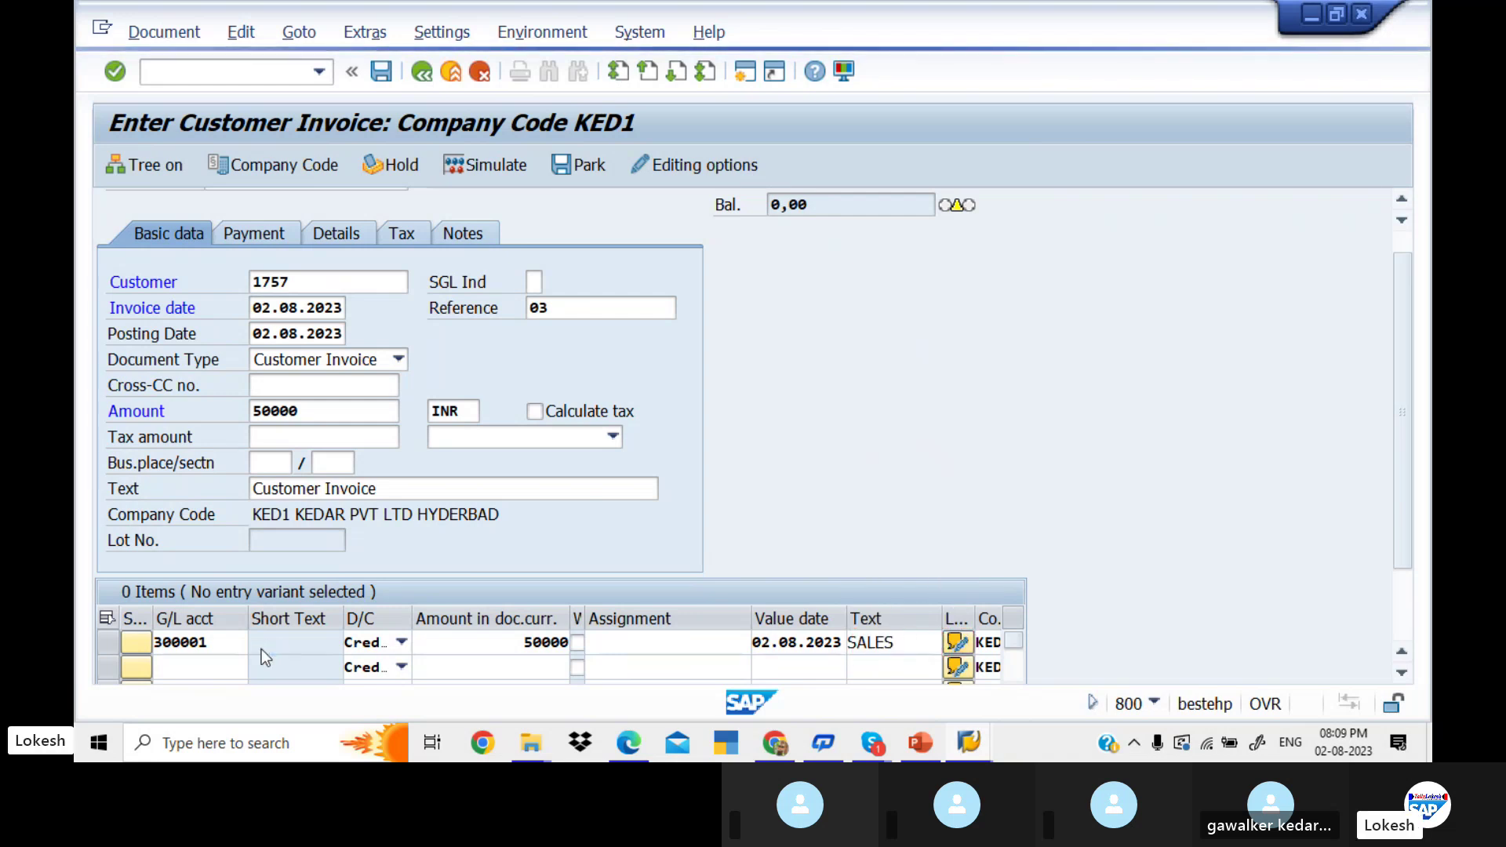
# Dismiss the line item long text without entering notes, simulate the customer invoice, and post it
pyautogui.doubleClick(261, 648)
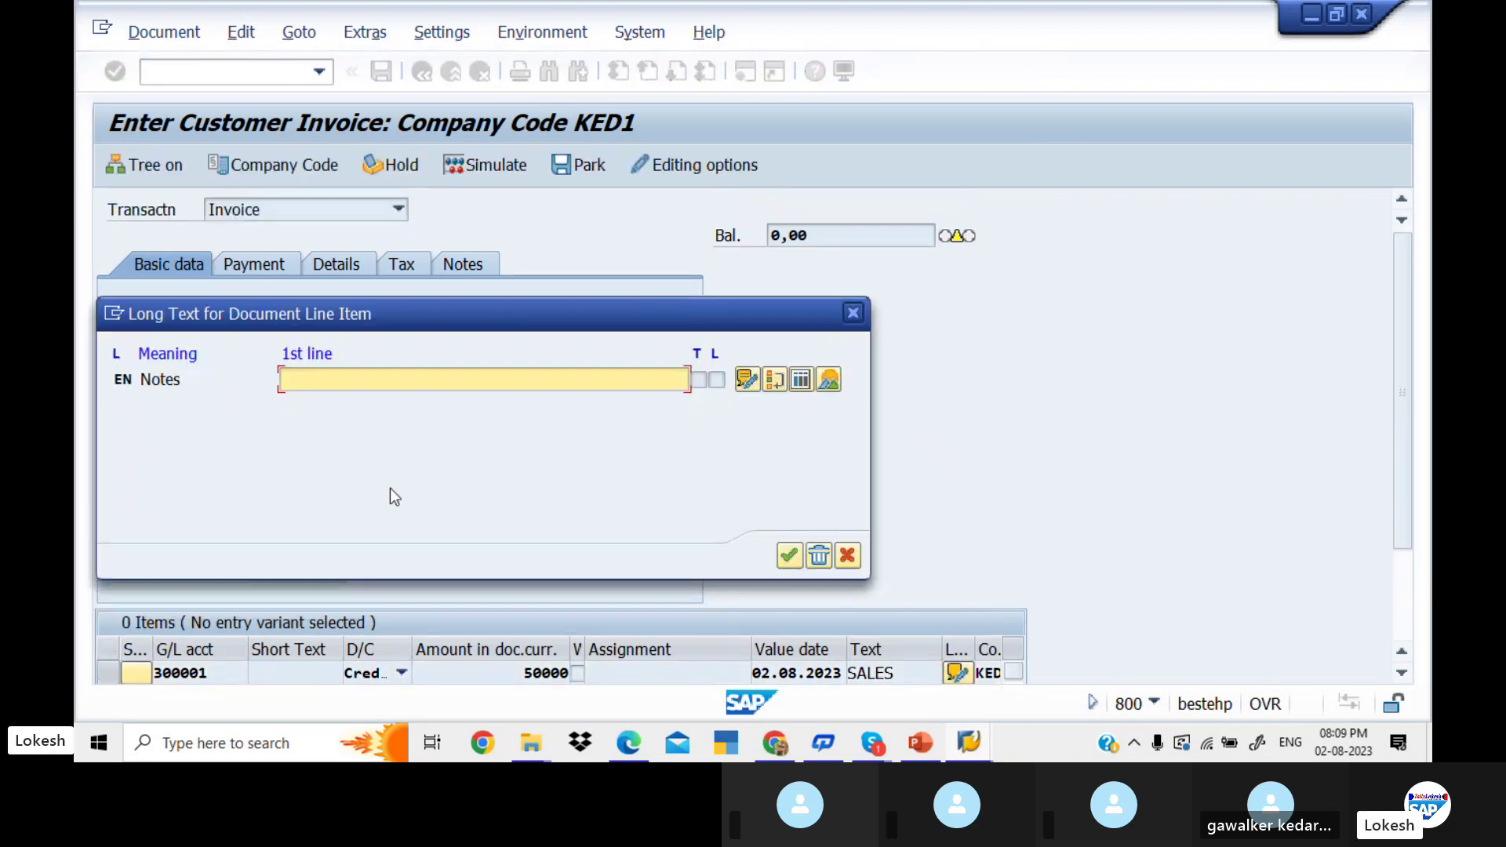
pyautogui.click(854, 318)
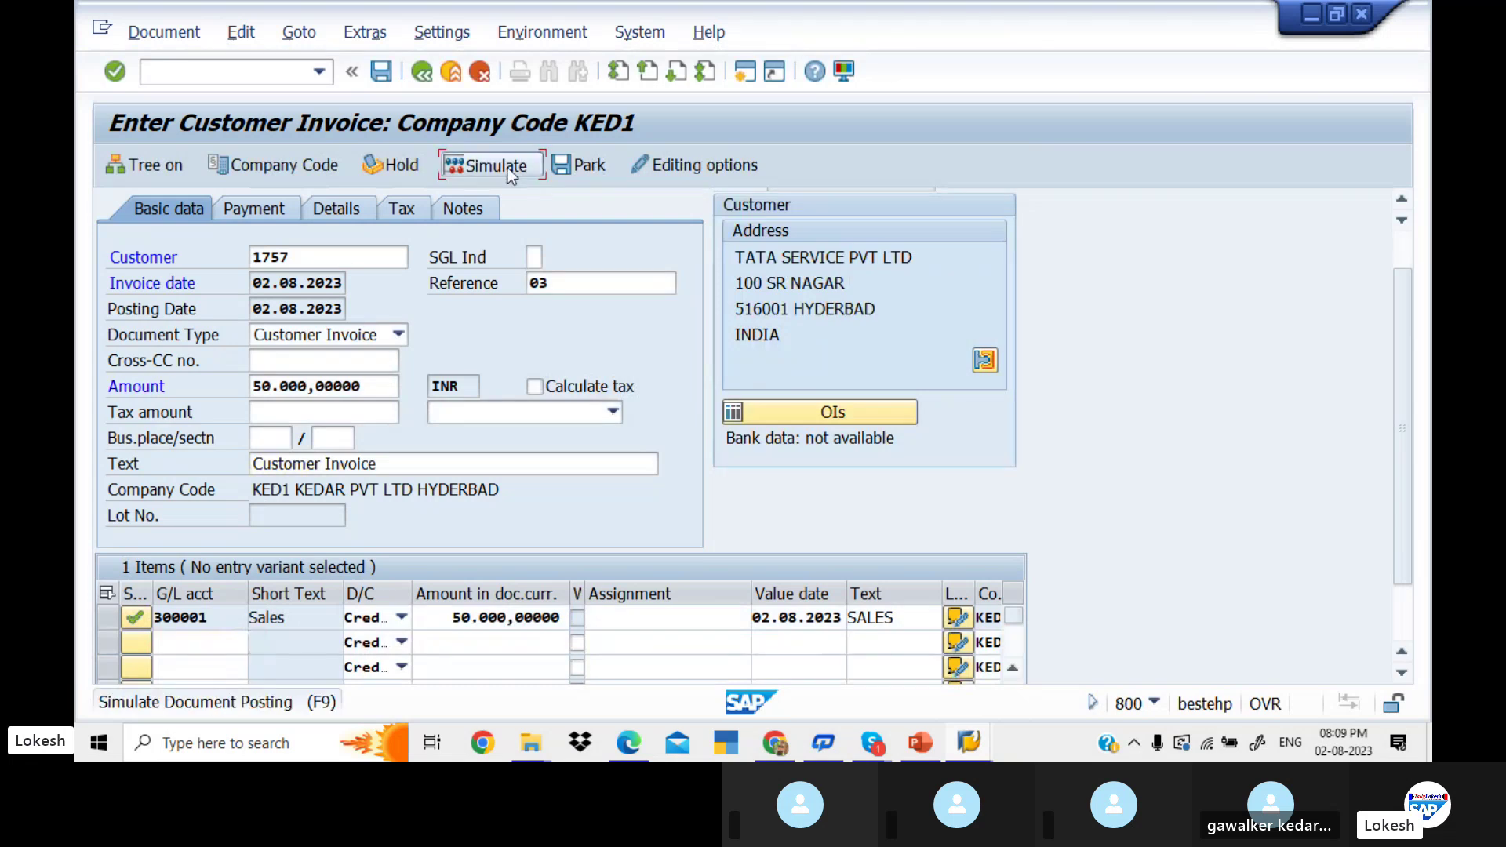
pyautogui.click(507, 168)
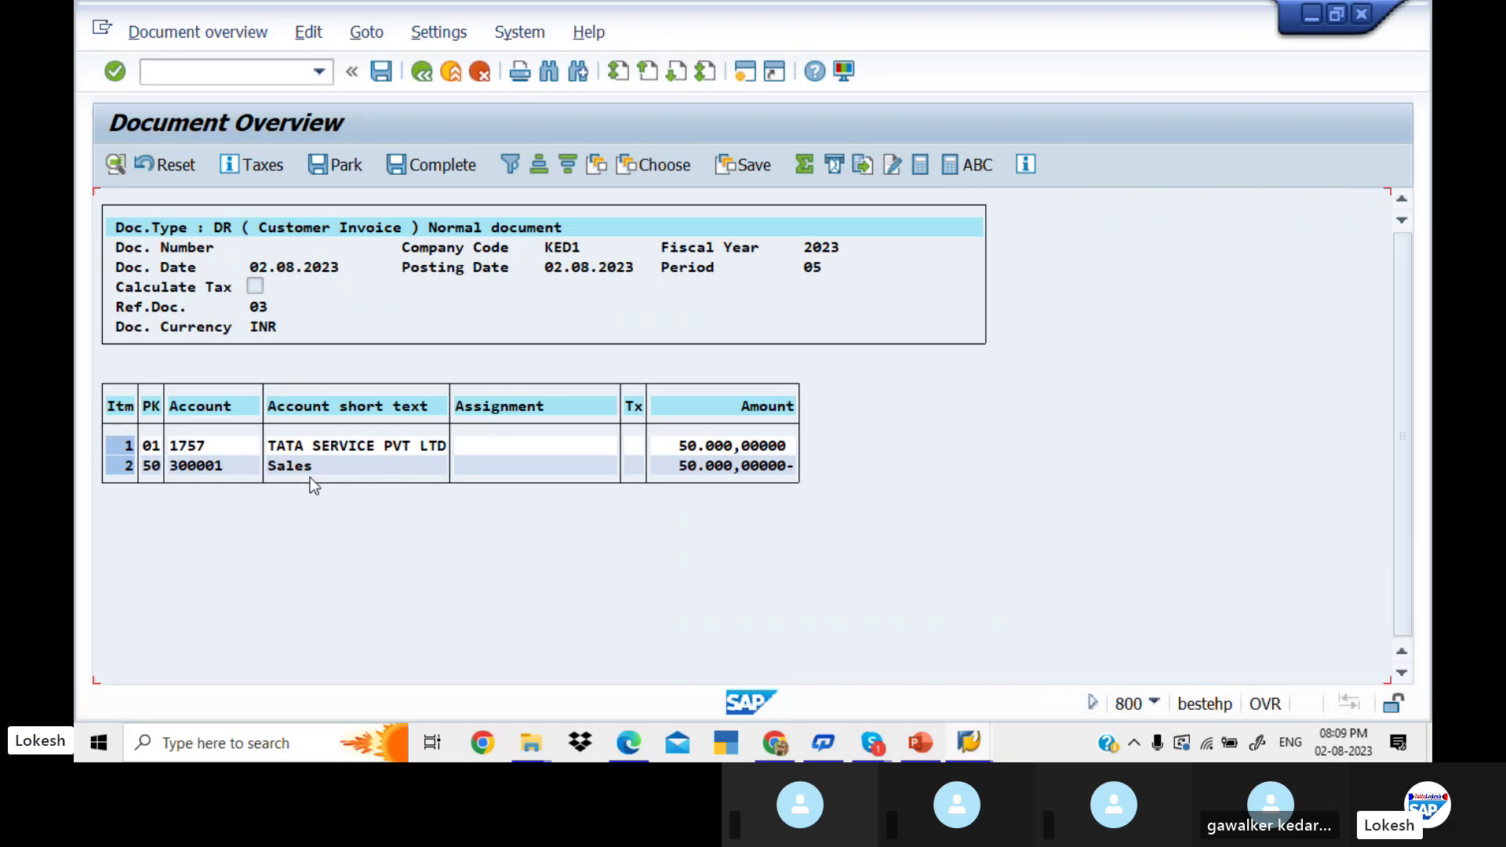
pyautogui.click(381, 72)
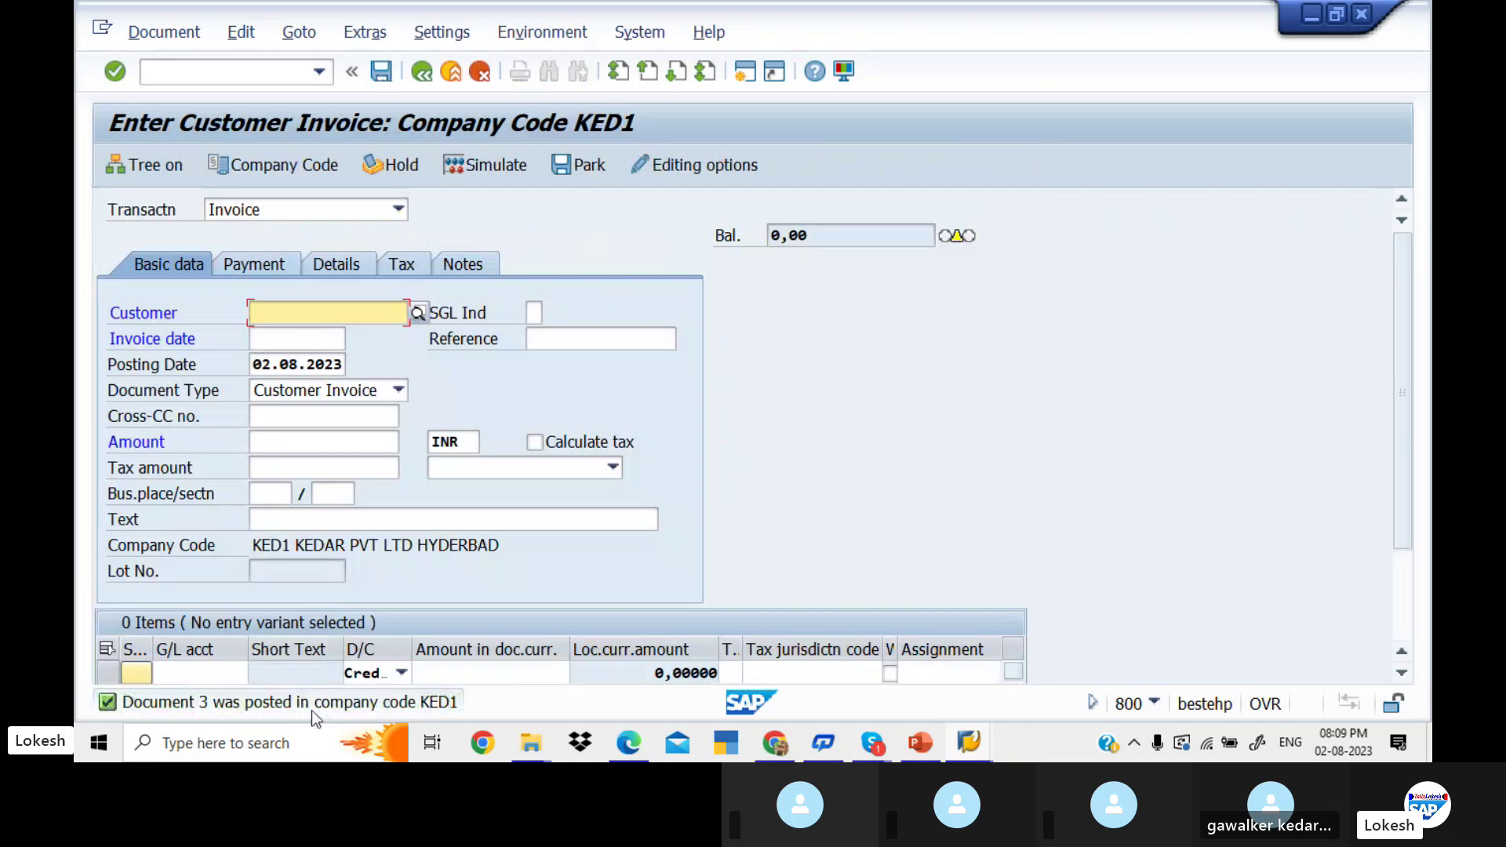
# Check the transaction code slide, then use FBL5N to display the customer's open items in company code KED1 at 02.08.2023
pyautogui.hotkey('alt', 'Tab')
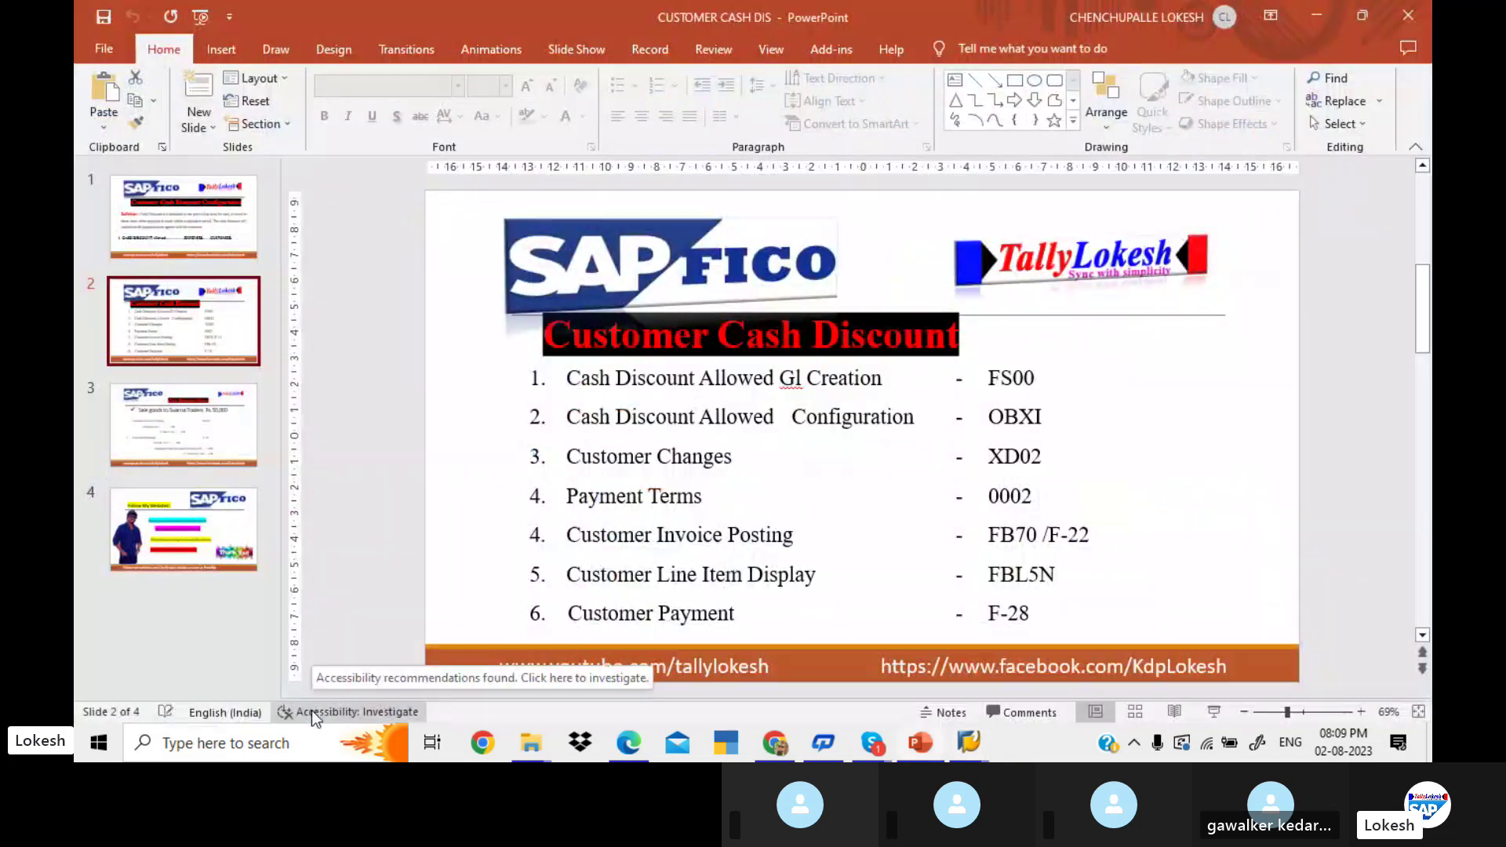
pyautogui.hotkey('alt', 'Tab')
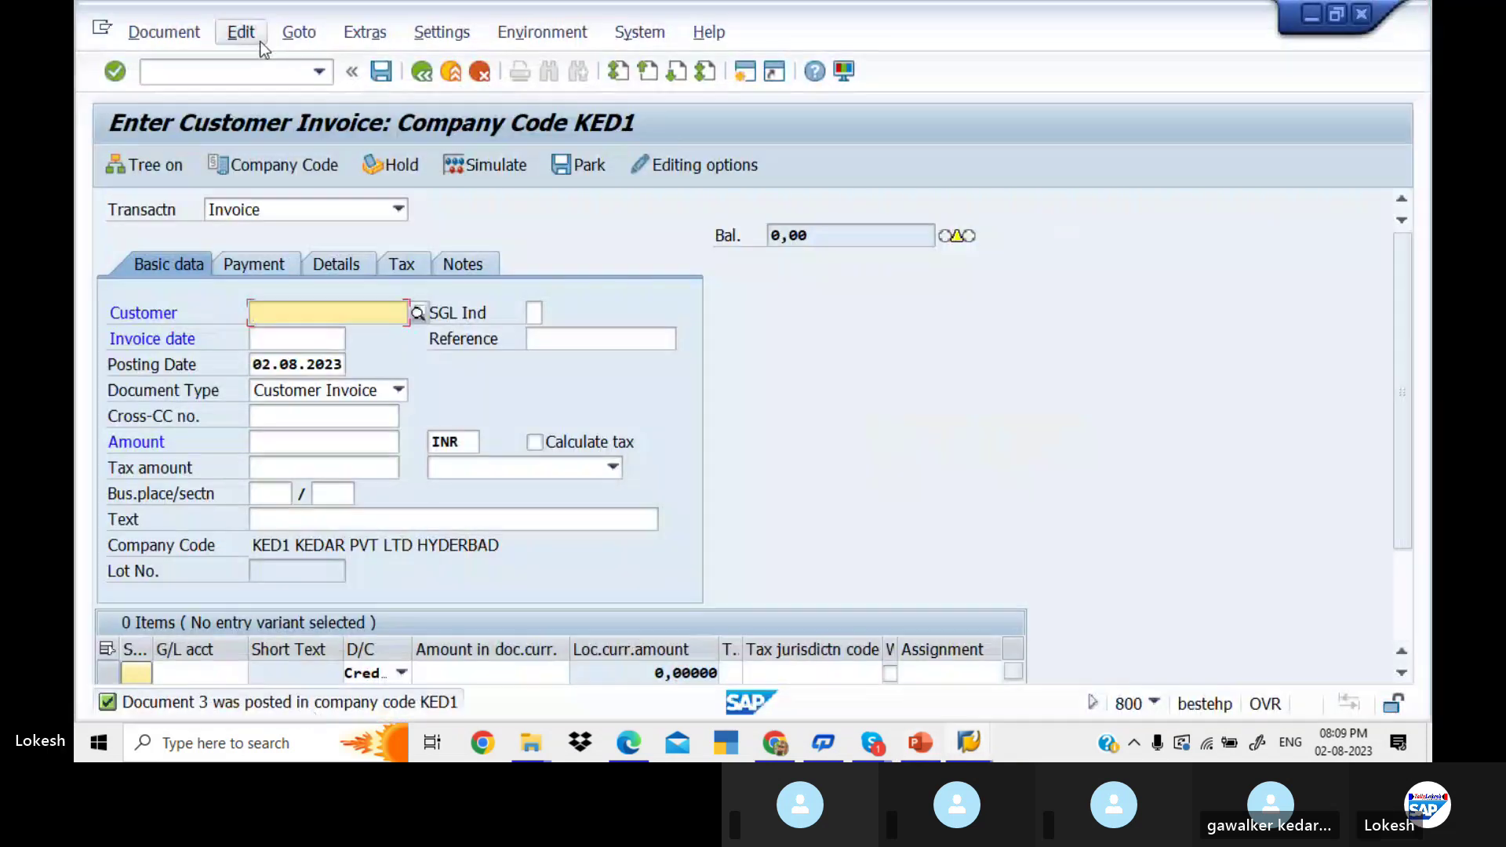
pyautogui.click(228, 72)
pyautogui.write('/')
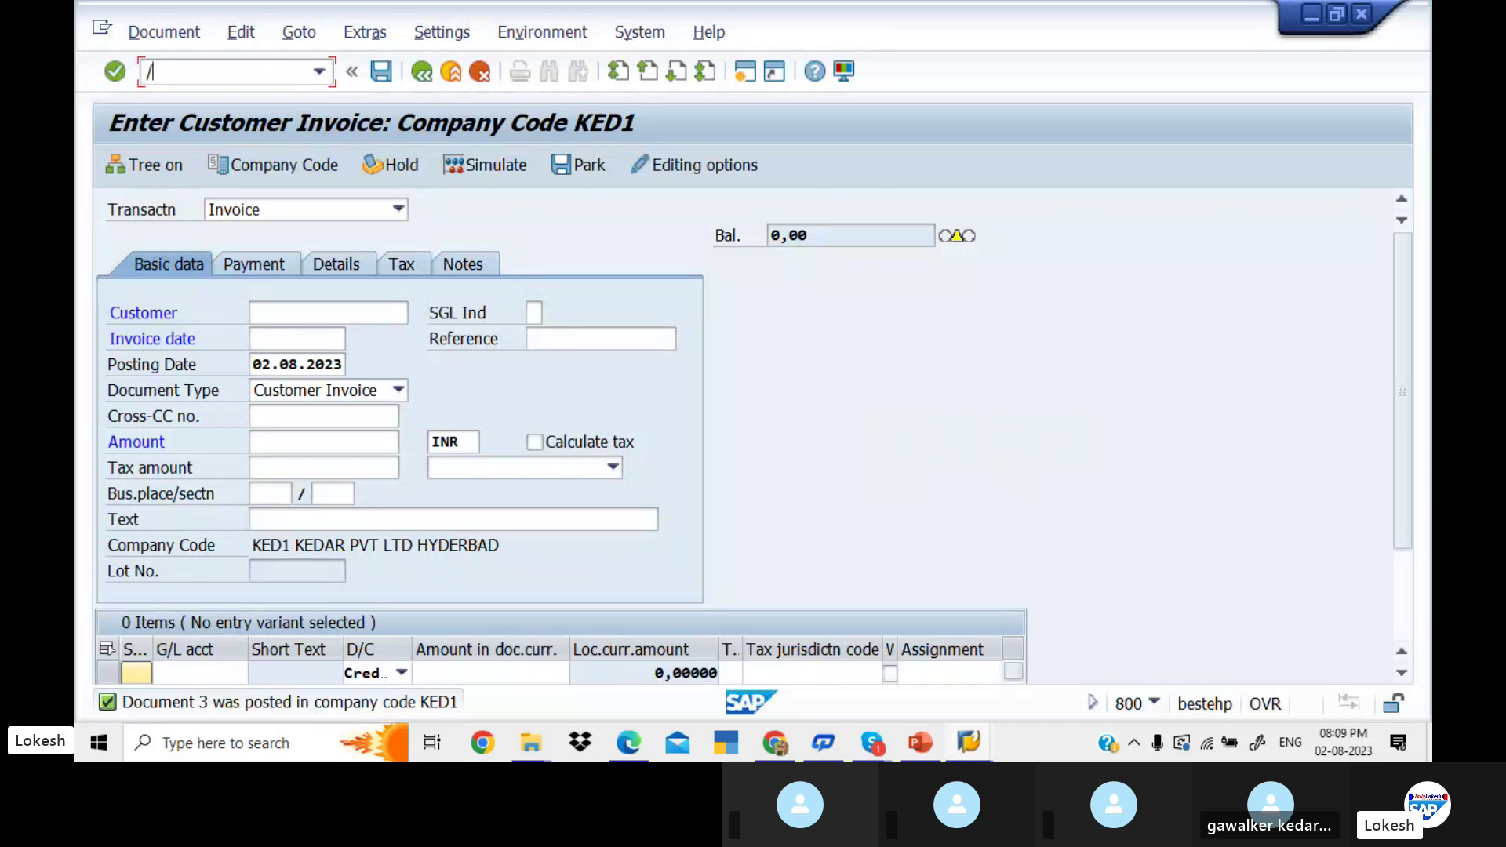
pyautogui.write('N')
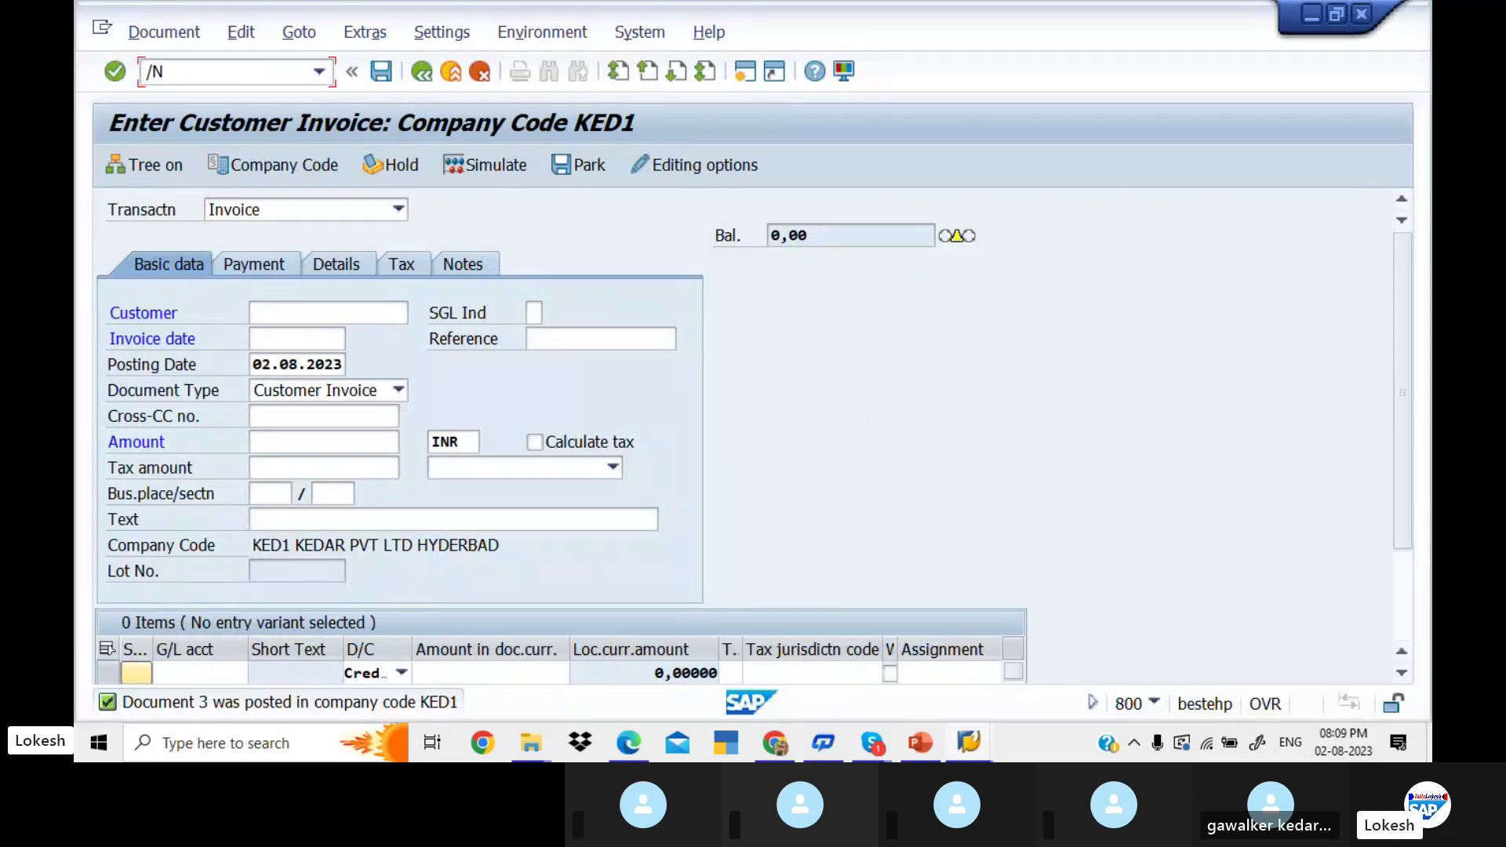
pyautogui.write('FBL5')
pyautogui.press('Return')
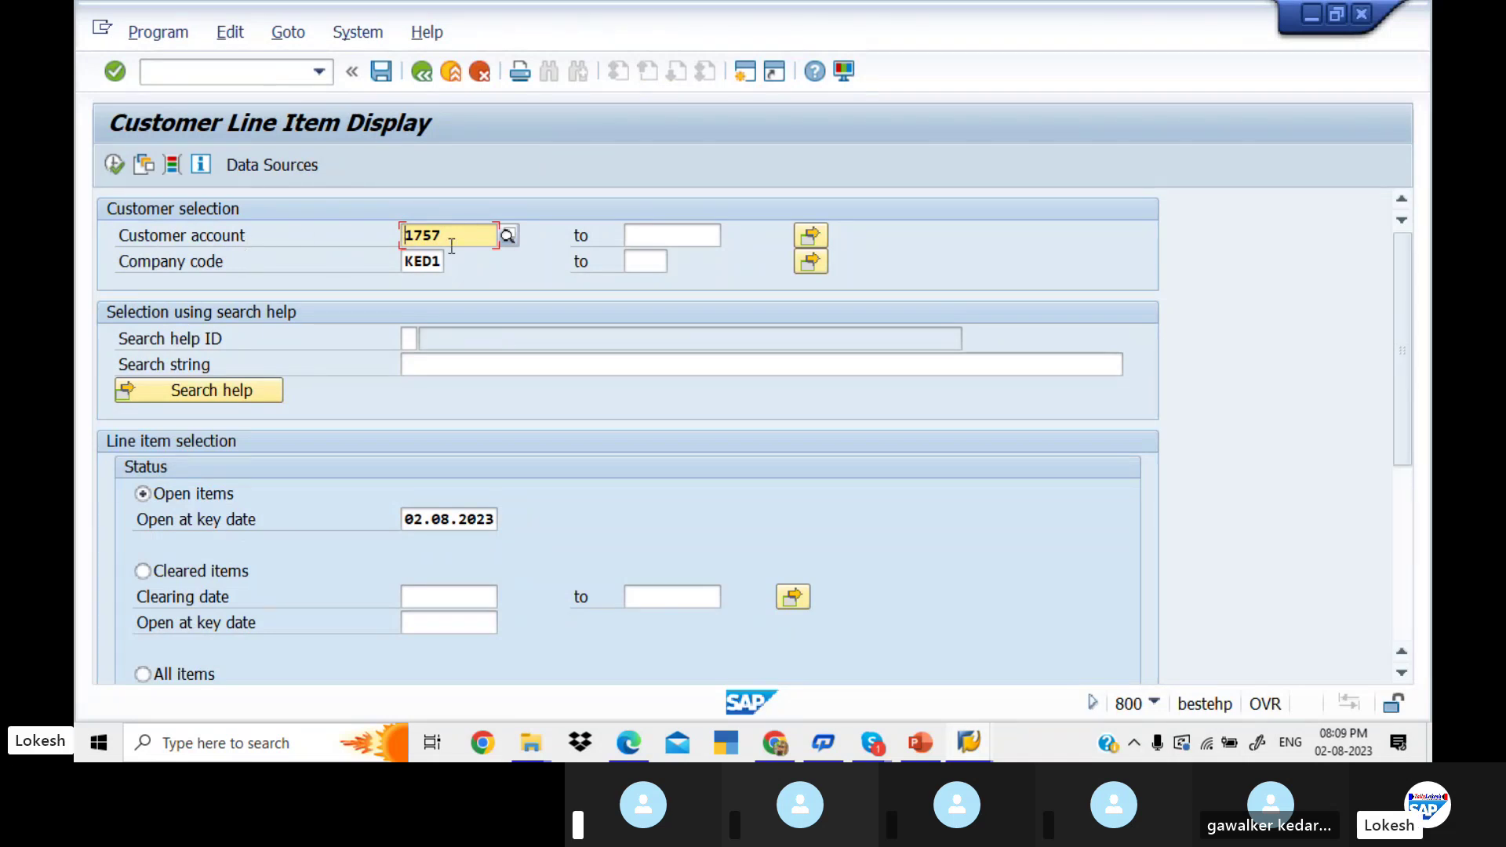
pyautogui.click(114, 165)
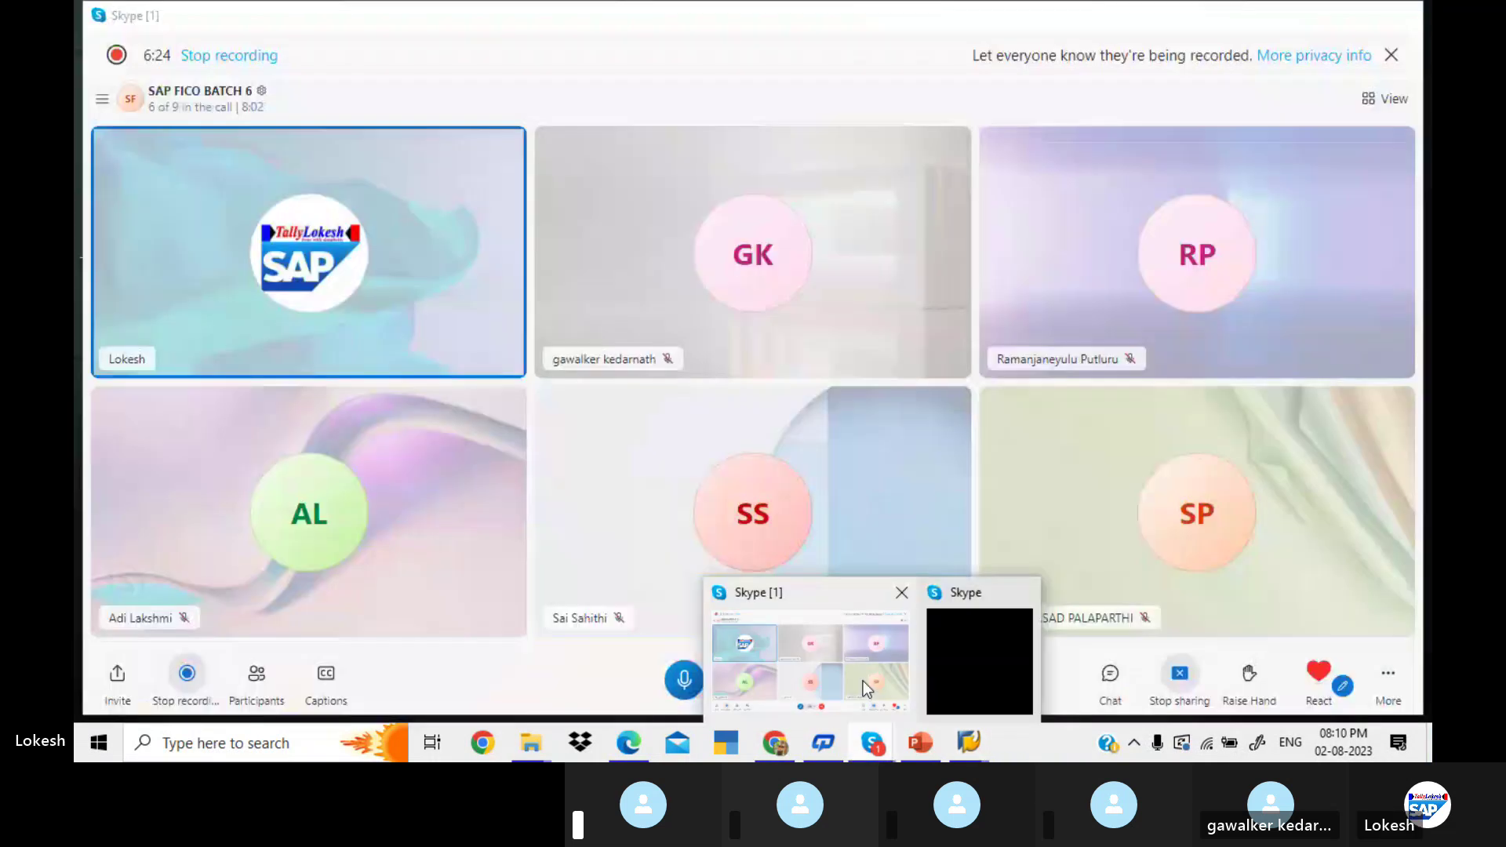
pyautogui.click(863, 681)
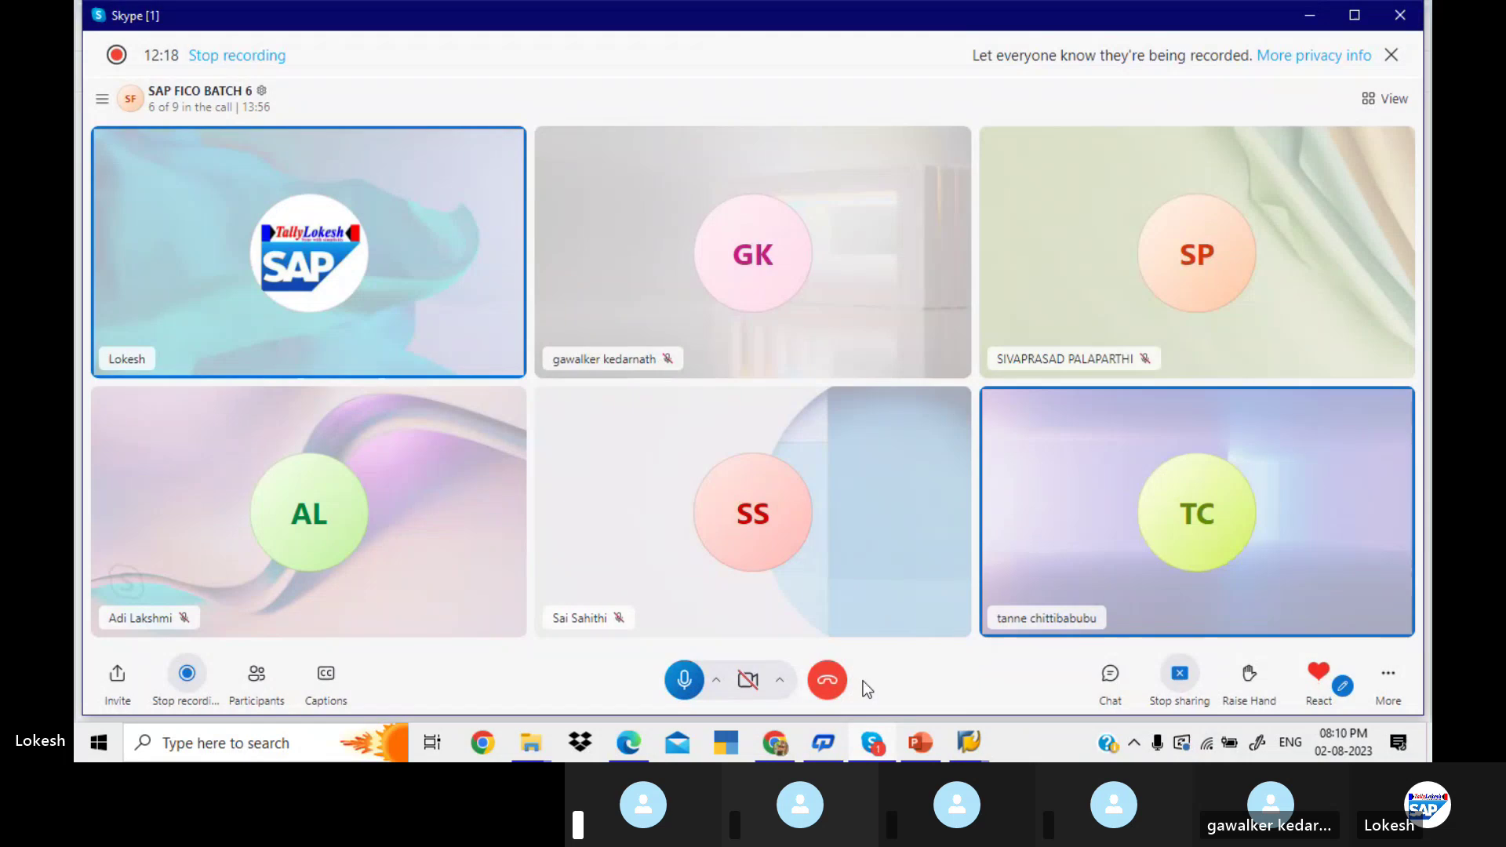
pyautogui.moveTo(1104, 614)
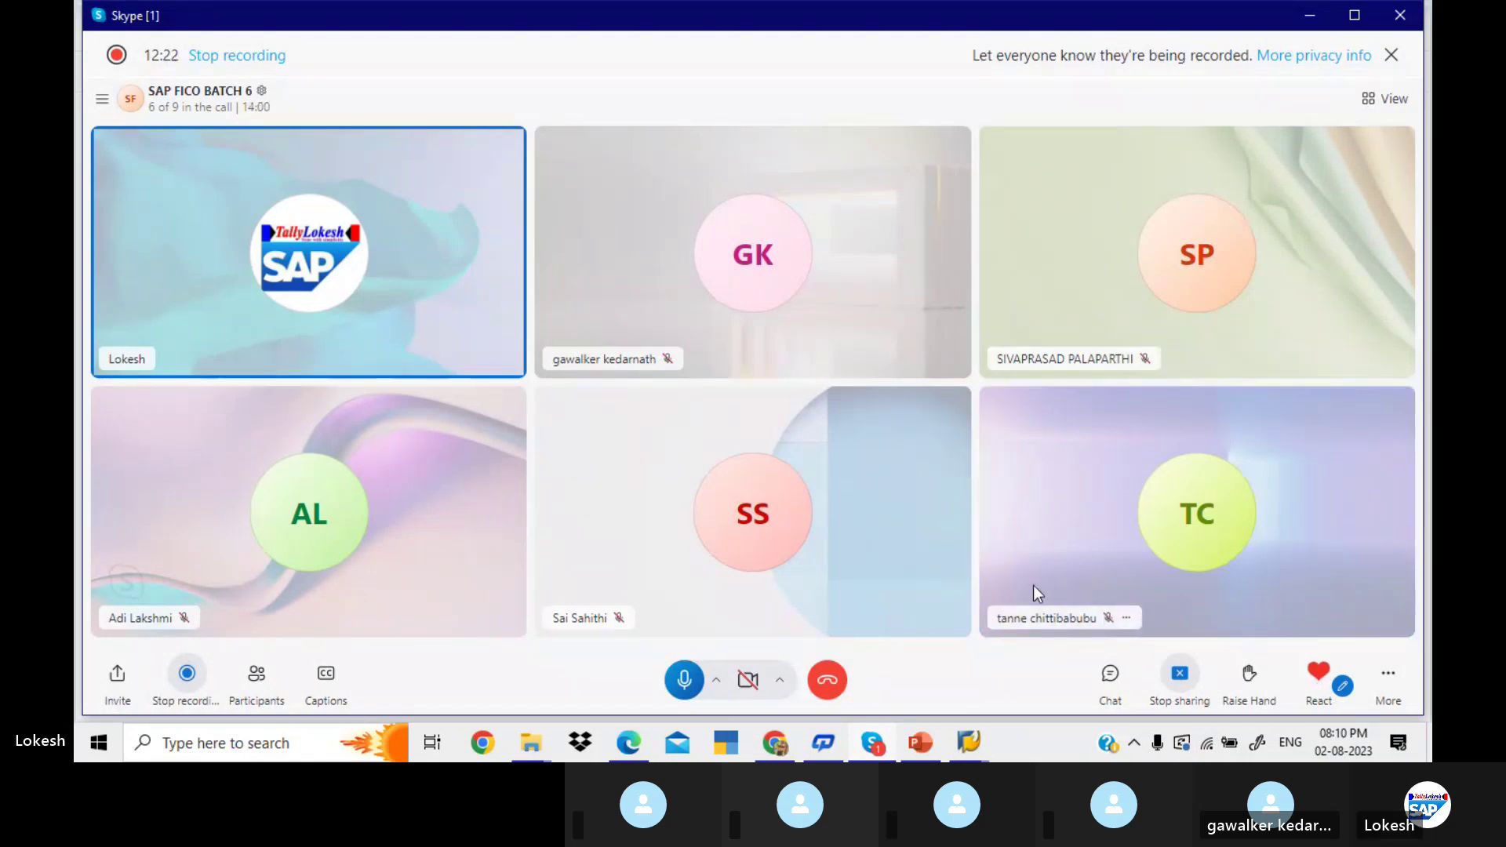
# Switch back to SAP and start the incoming payment transaction F-28 in a new session
pyautogui.click(979, 741)
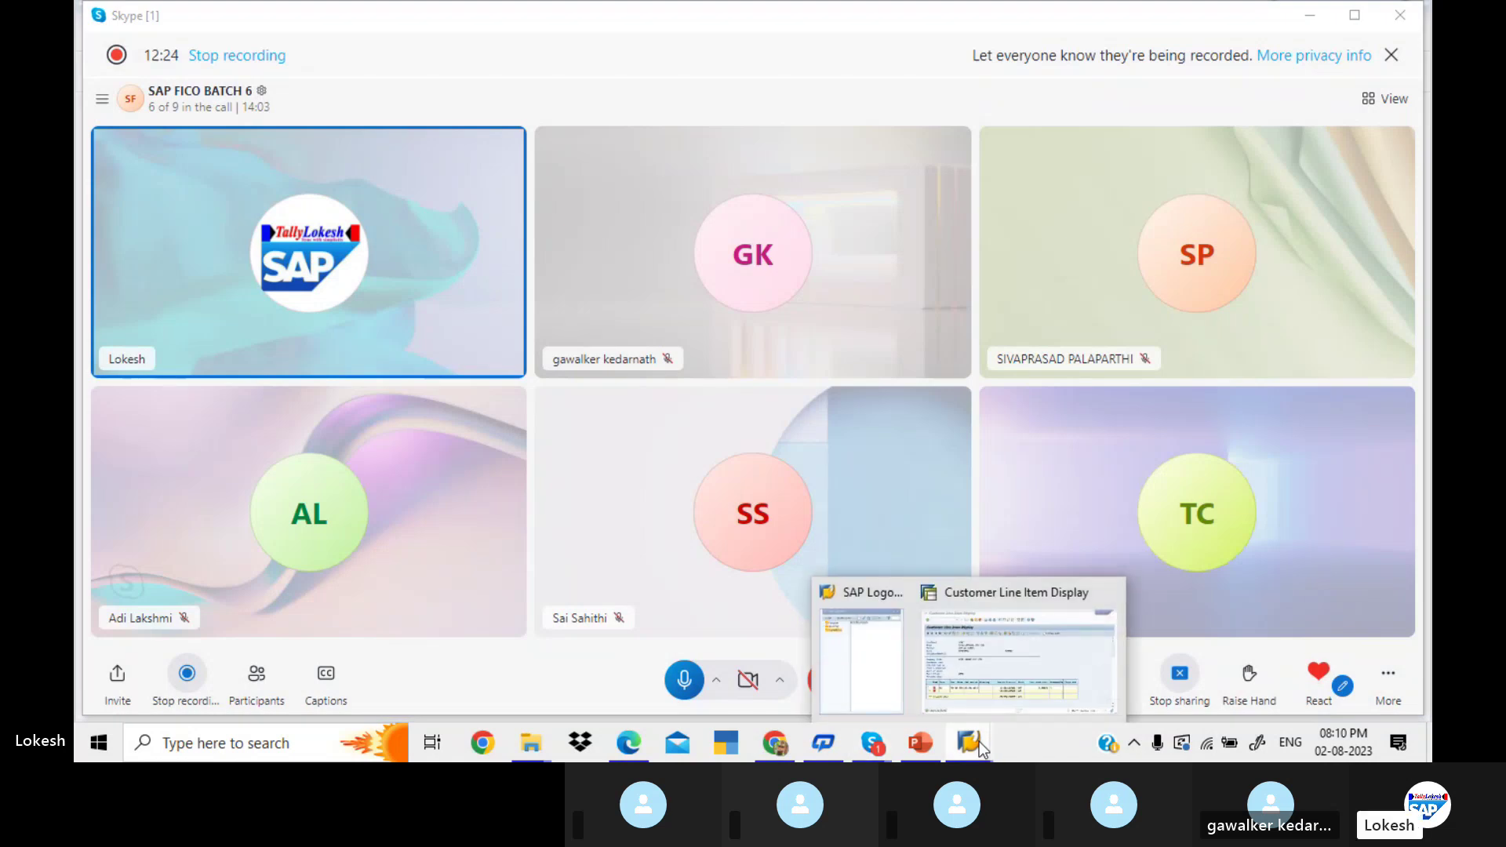
pyautogui.click(1011, 663)
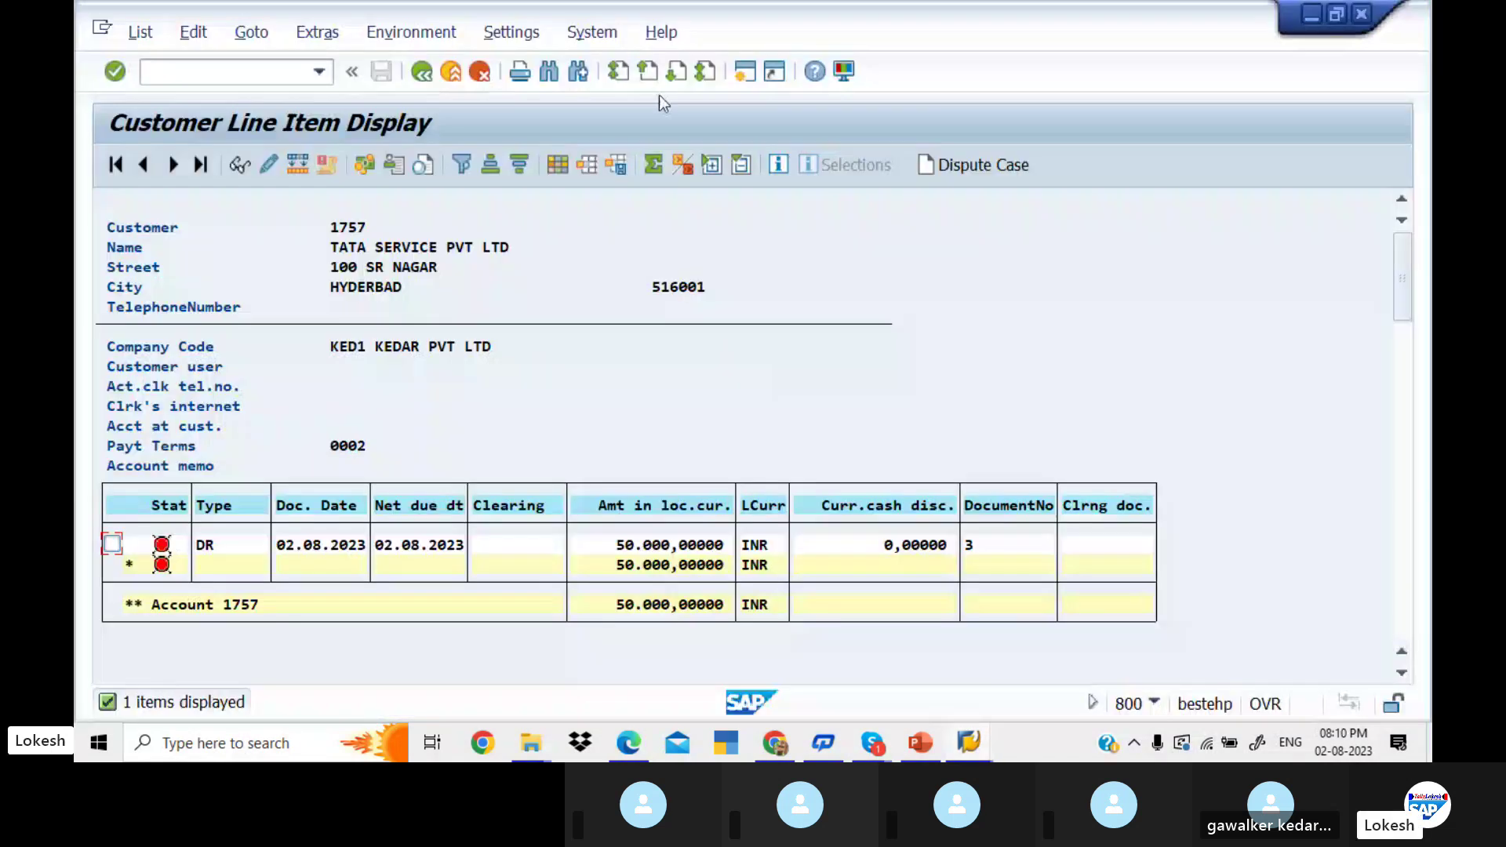
pyautogui.click(743, 74)
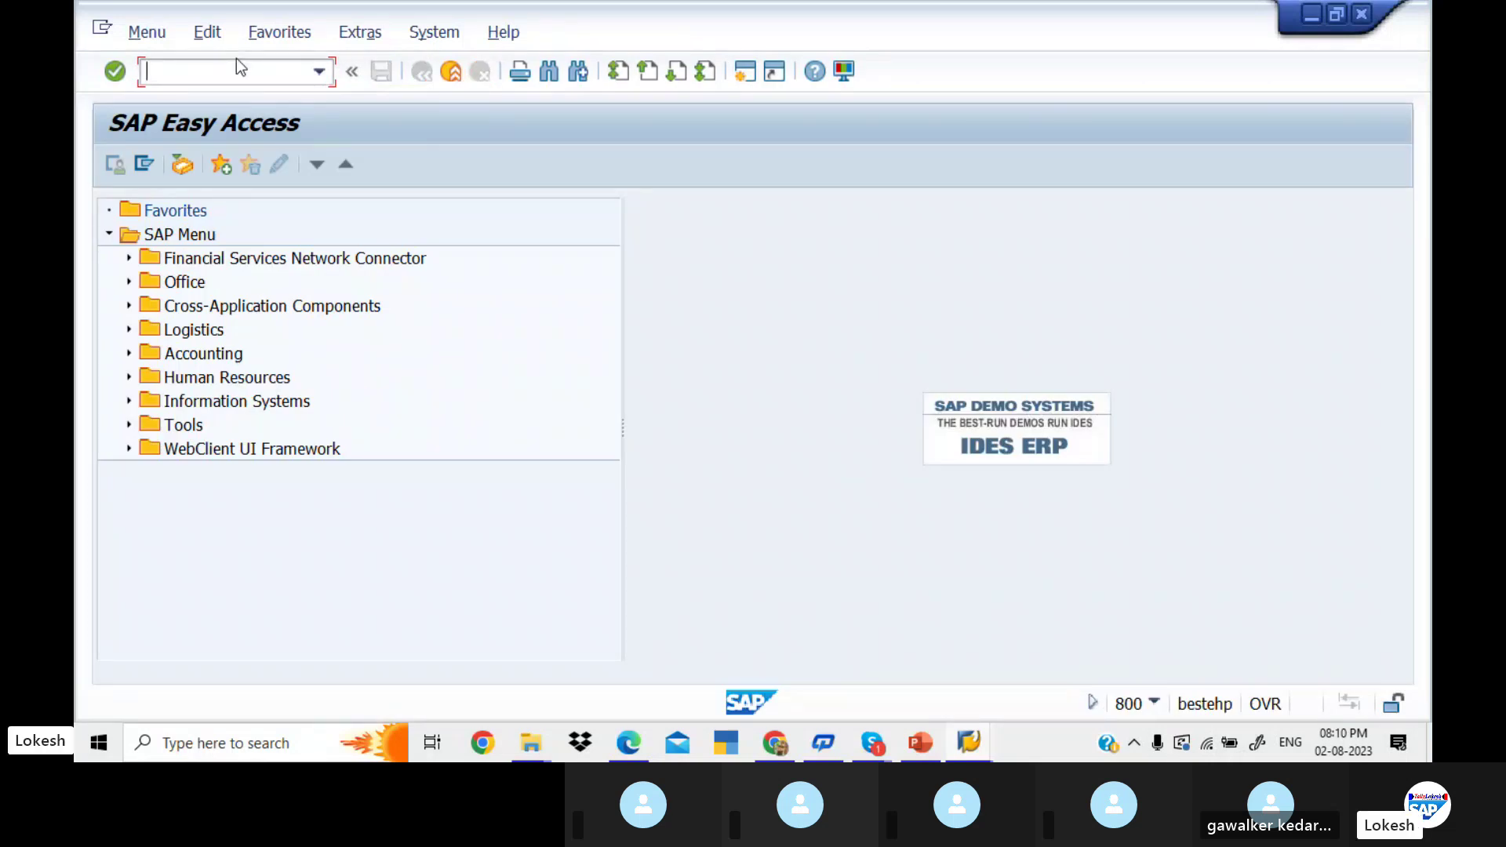
pyautogui.write('F-28')
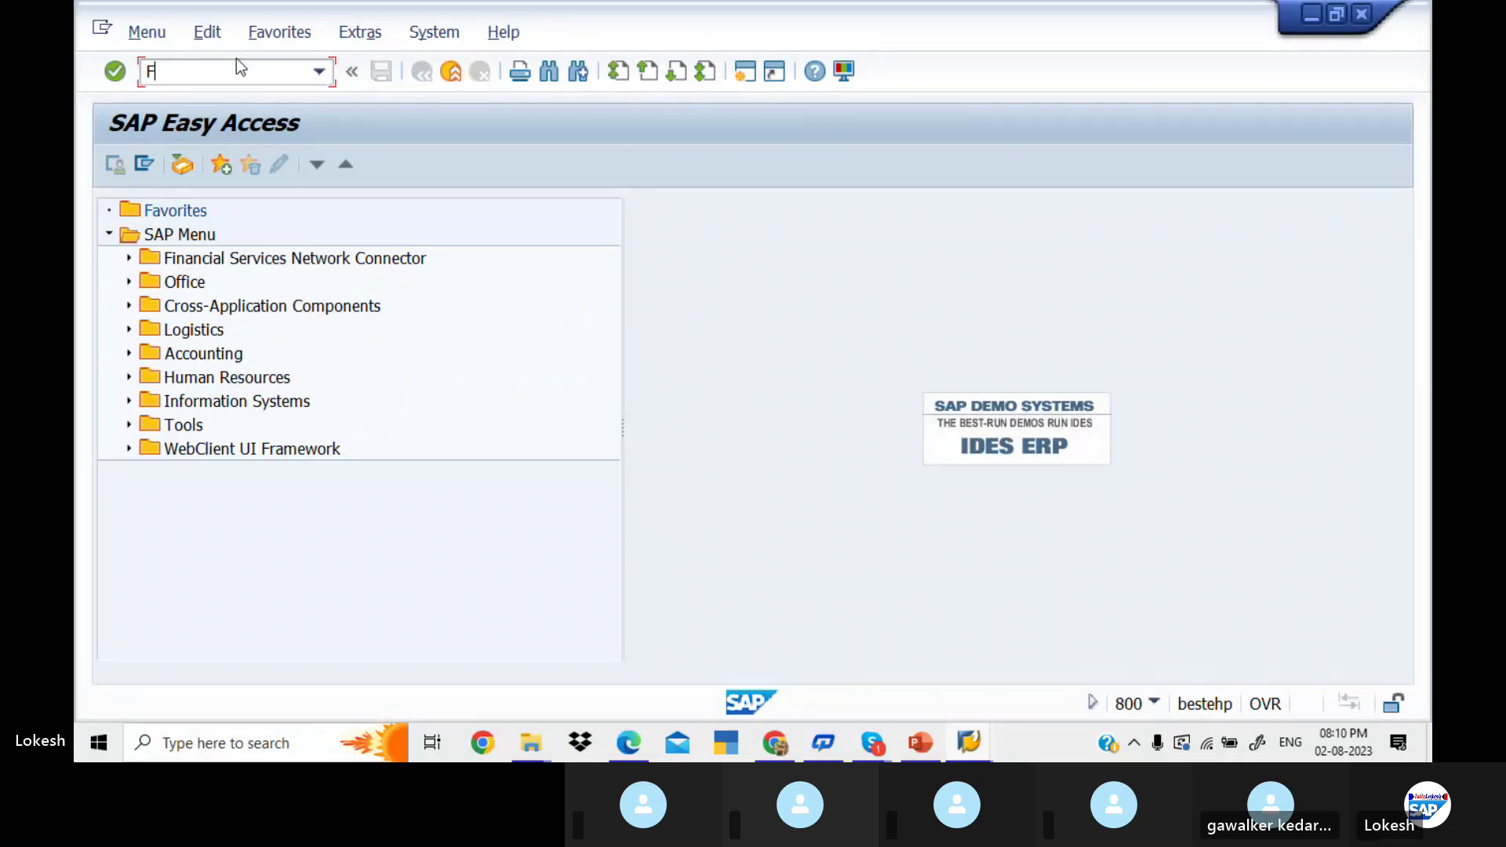
pyautogui.press('Return')
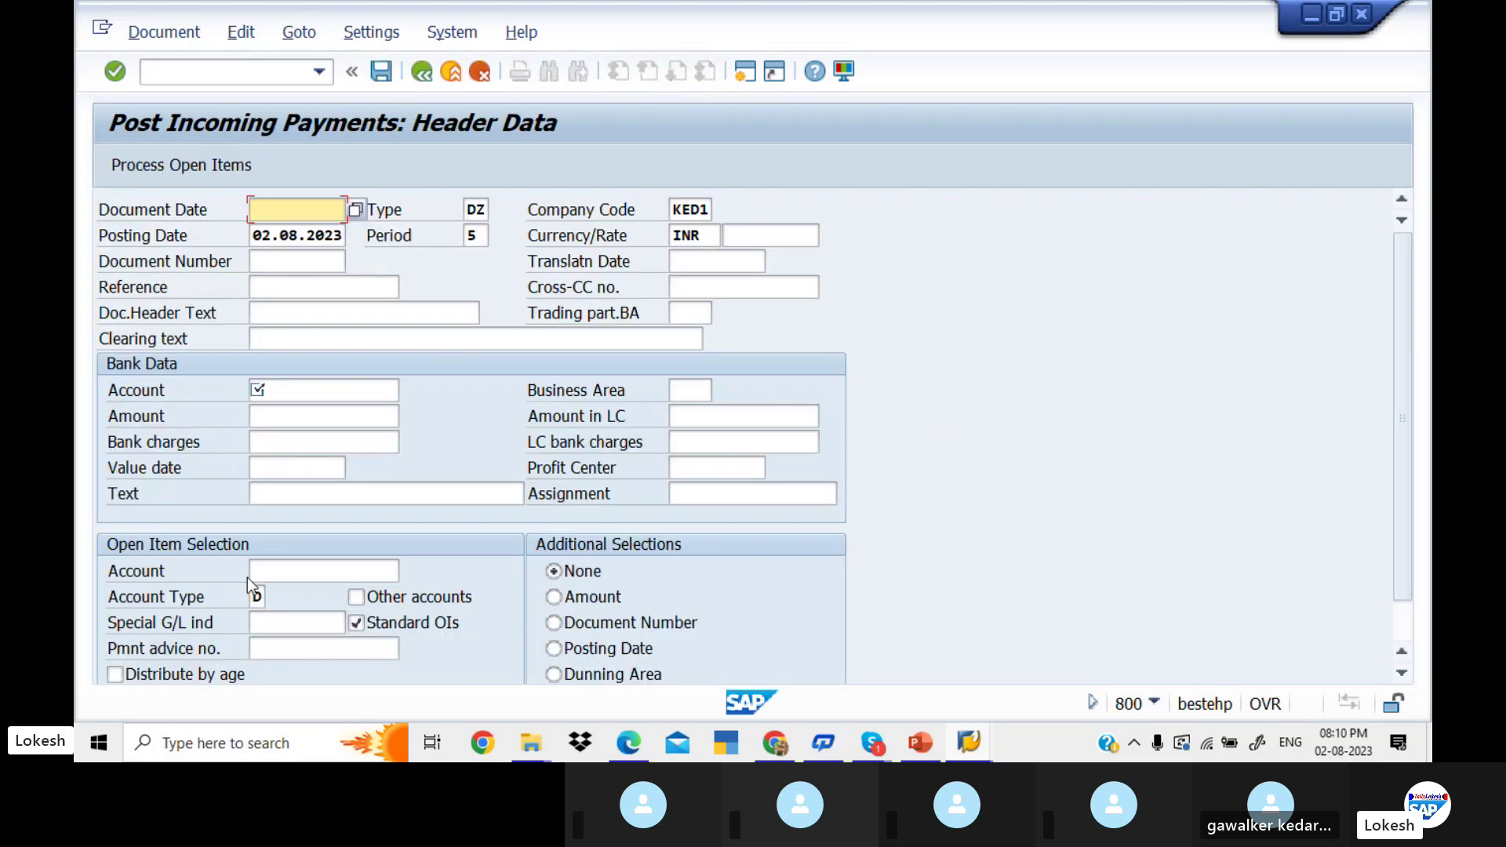
# Launch Excel and create a blank workbook in a maximized window
pyautogui.click(224, 742)
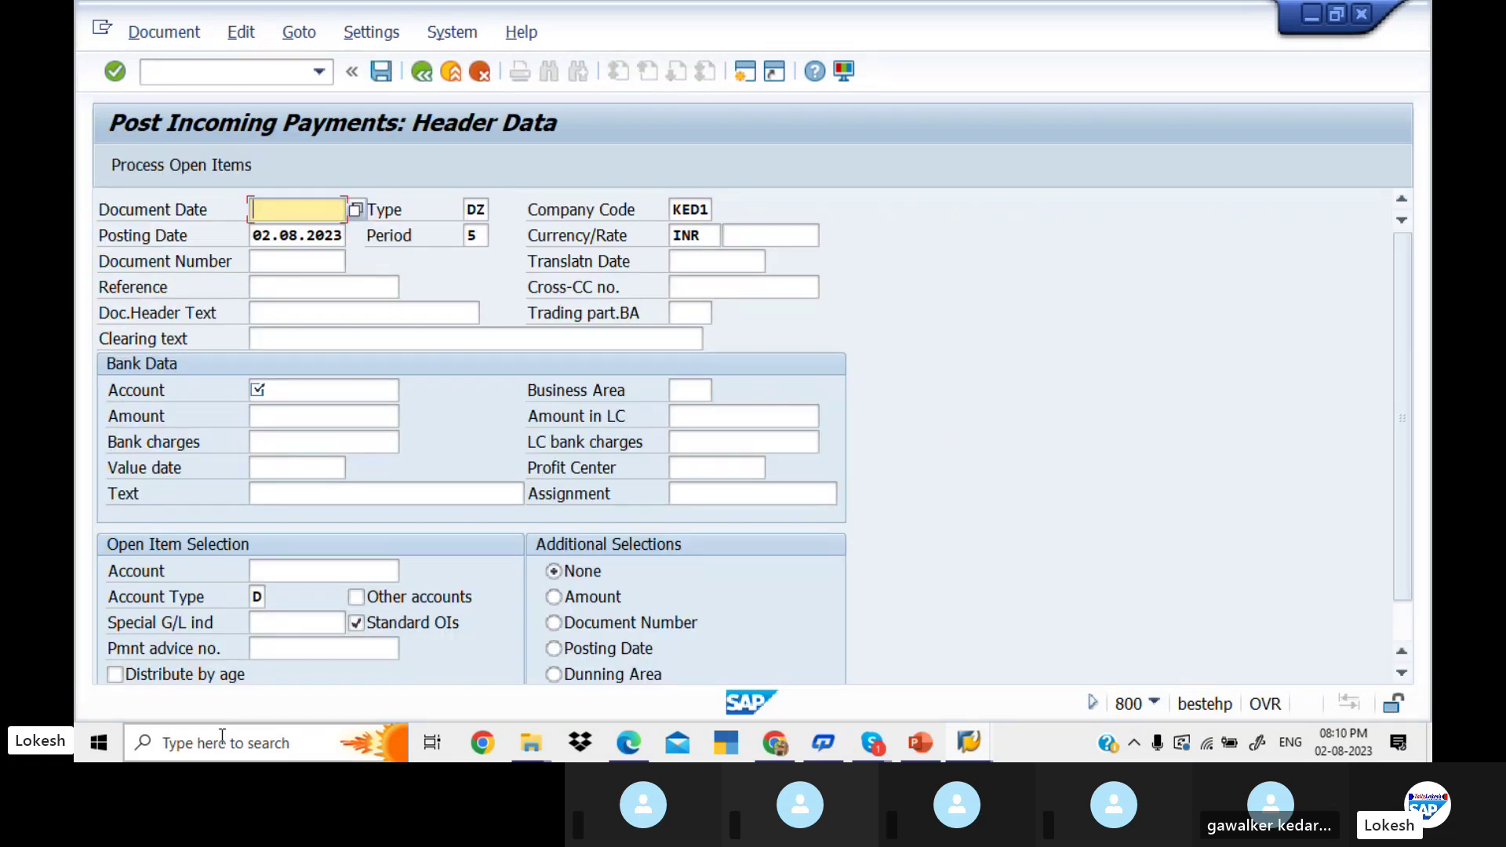
pyautogui.write('EXC')
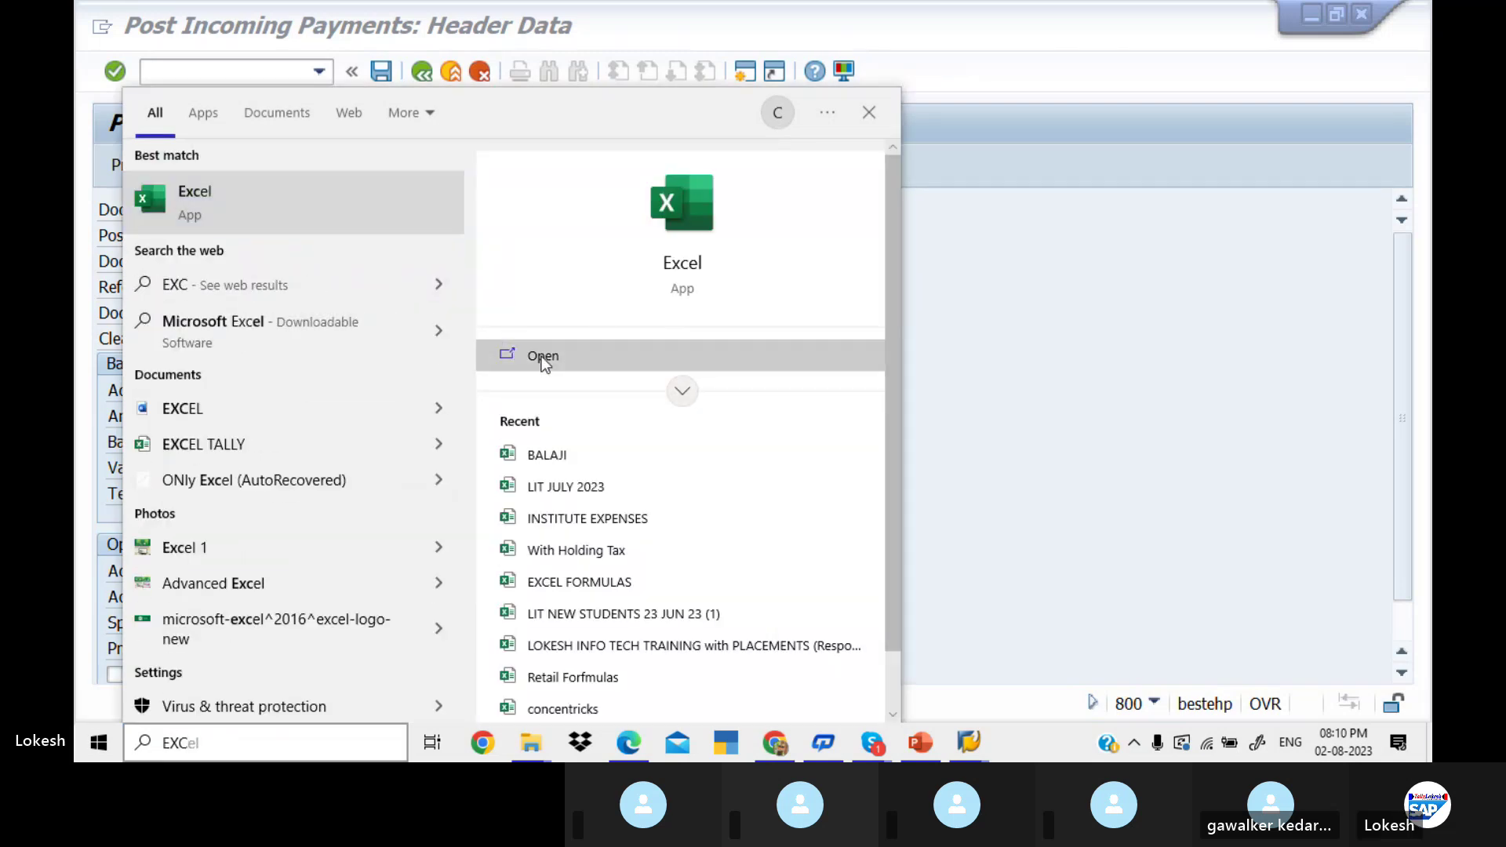
pyautogui.click(541, 356)
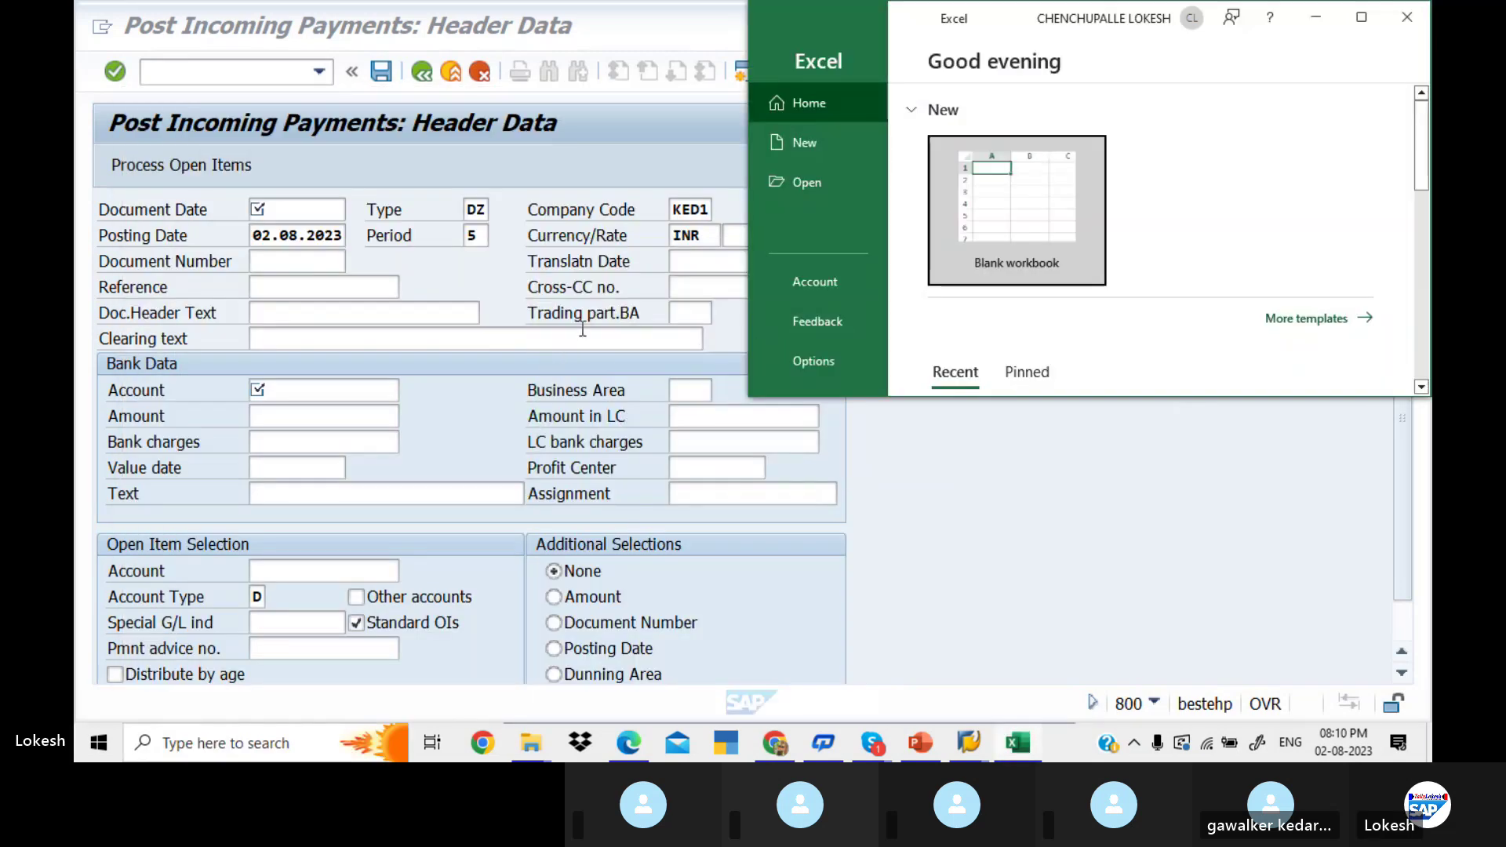
pyautogui.click(1017, 198)
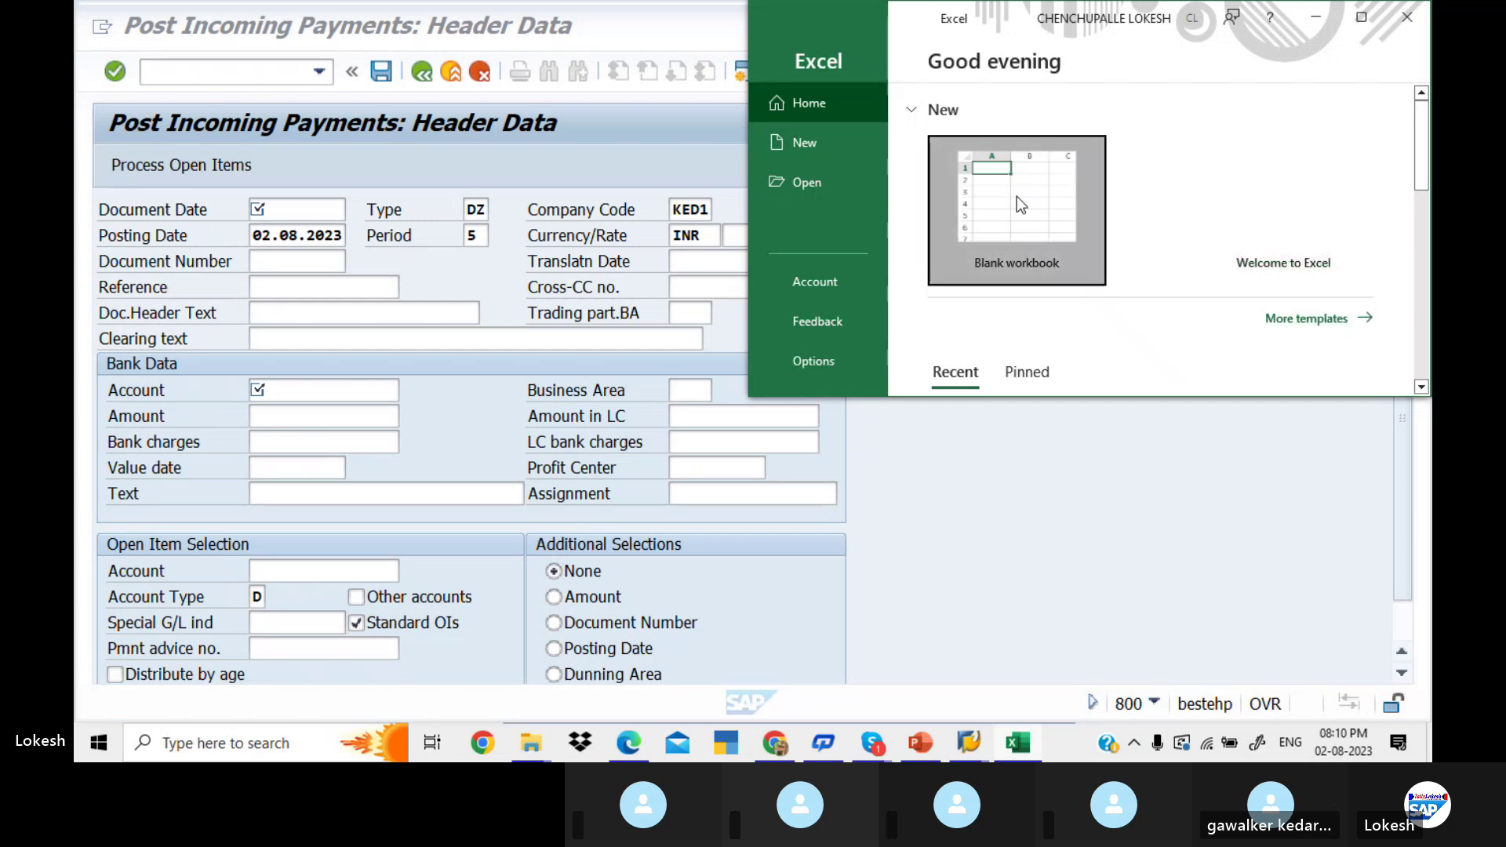
pyautogui.click(1363, 15)
# Enter the label INVOICE in cell G4 and the amount 50000 in cell H4
pyautogui.click(510, 290)
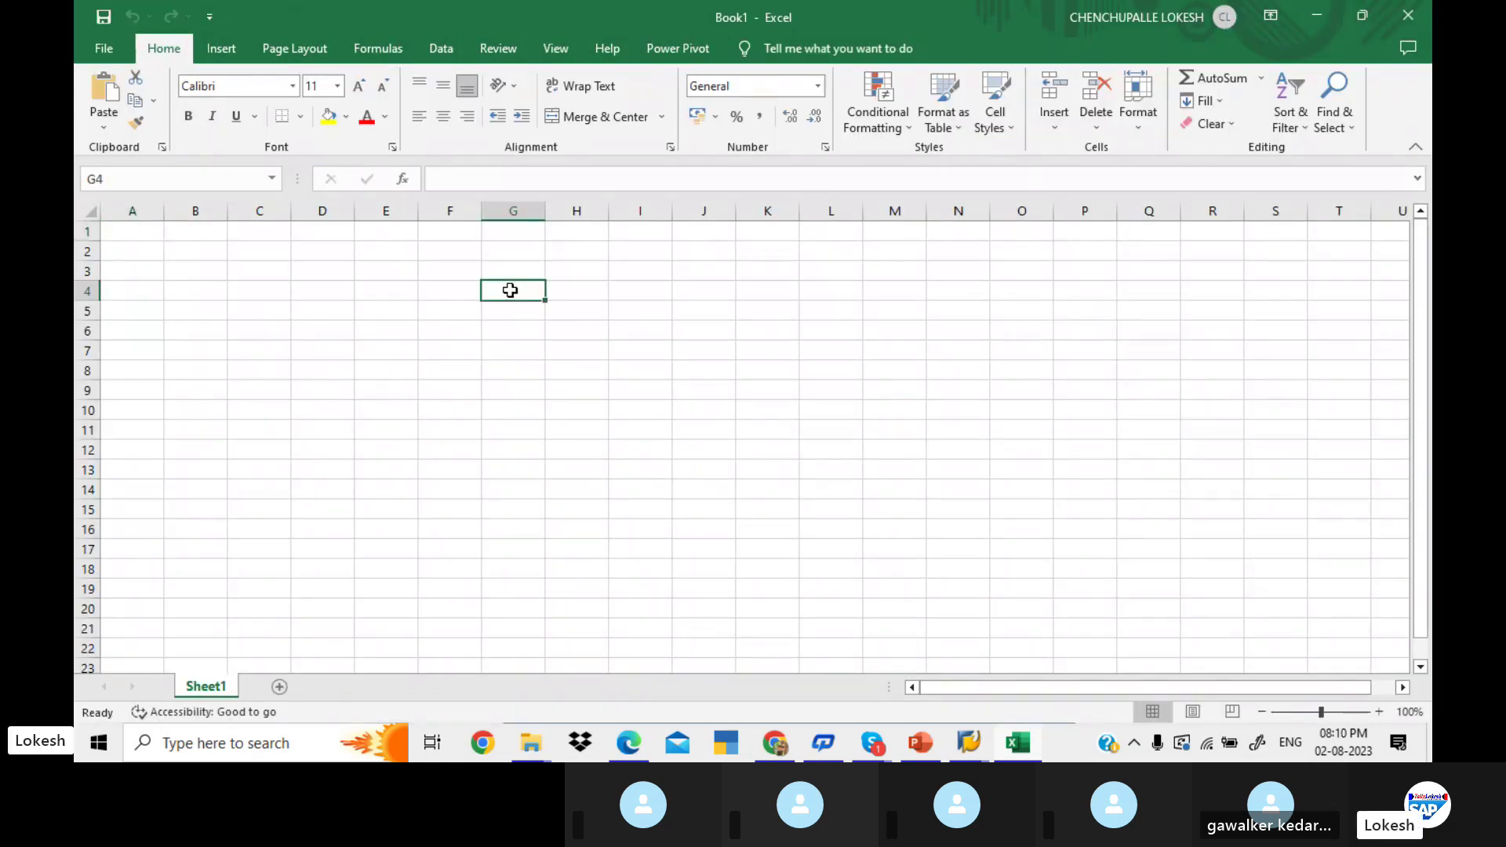
pyautogui.write('I')
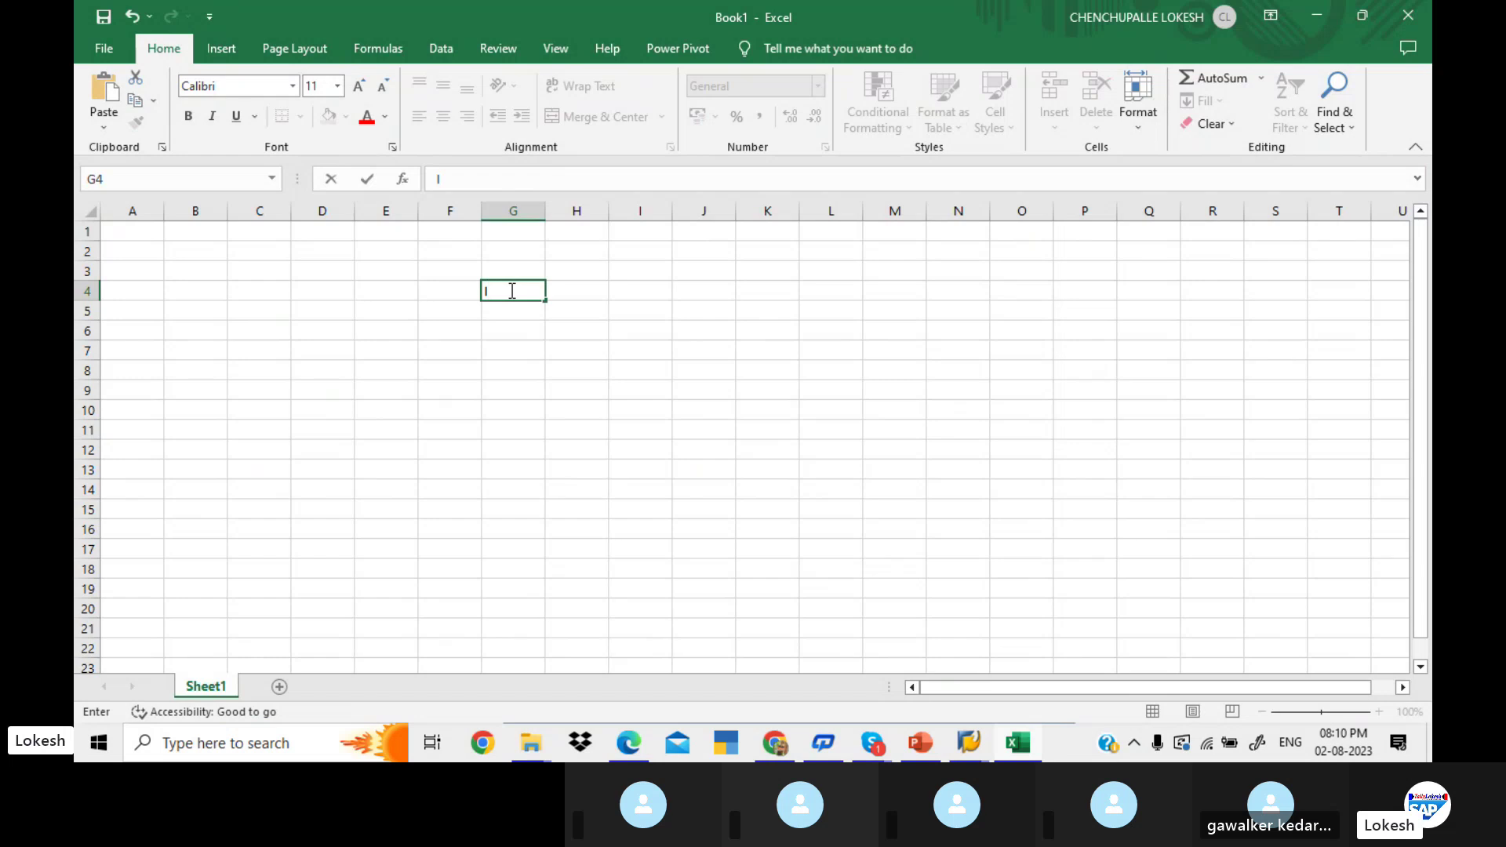
pyautogui.write('NVOICE')
pyautogui.hotkey('ctrl', 'Return')
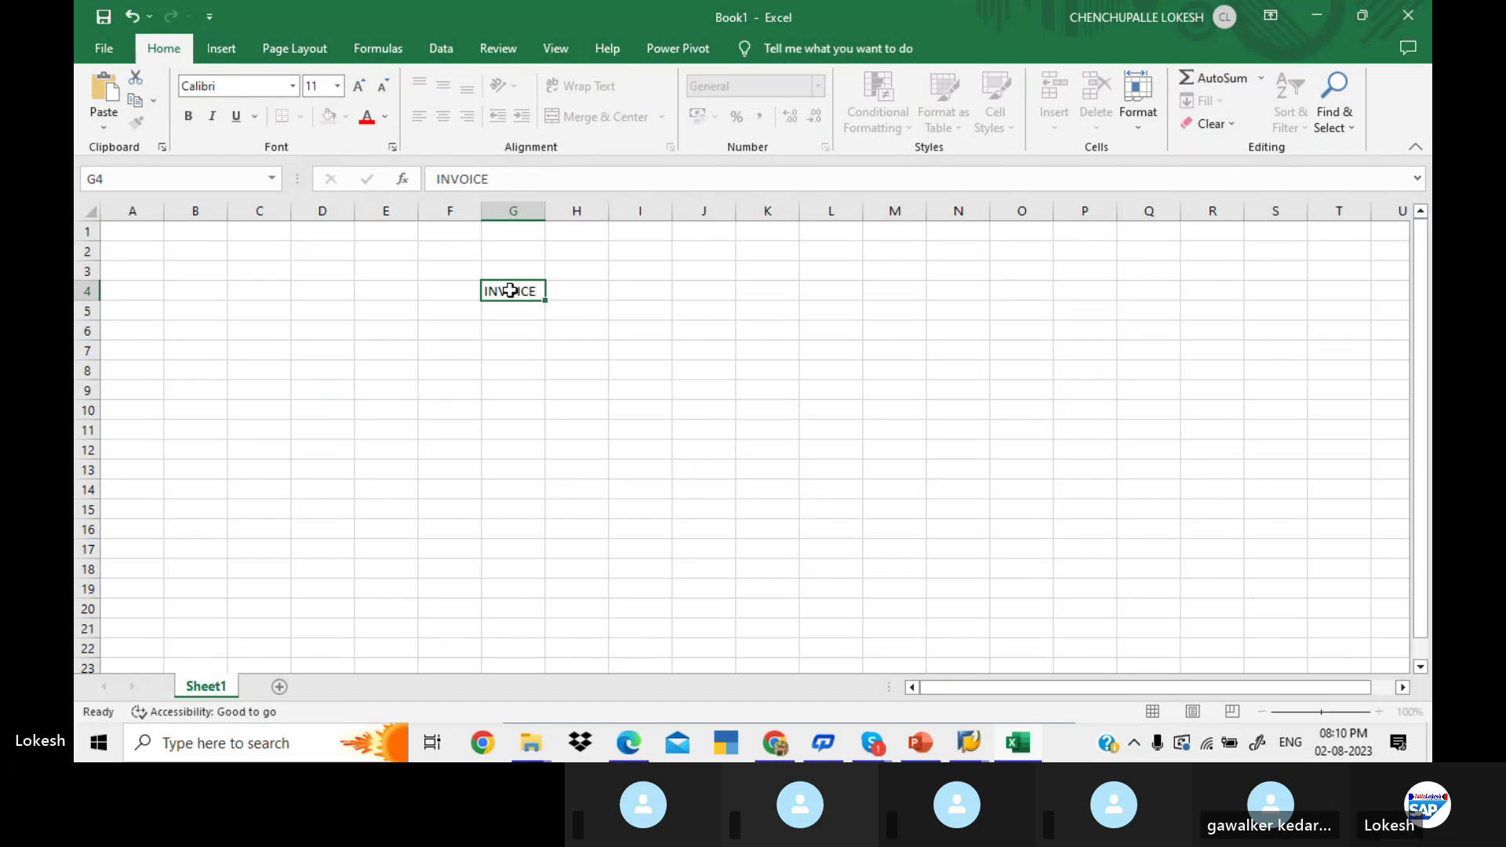
pyautogui.press('Tab')
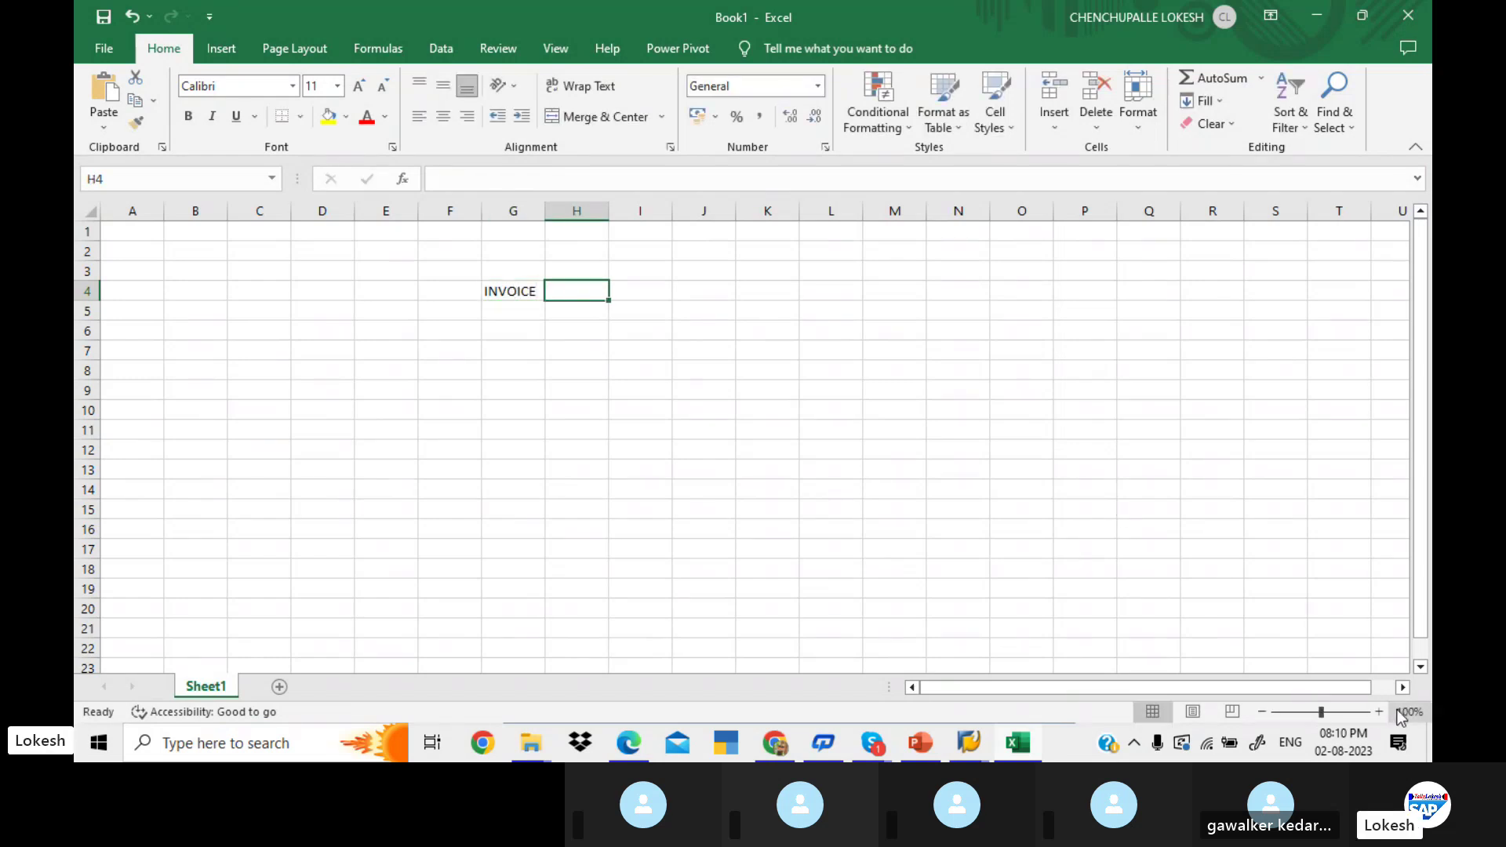
pyautogui.keyDown('ctrl'); pyautogui.scroll(2, 1122, 511); pyautogui.keyUp('ctrl')
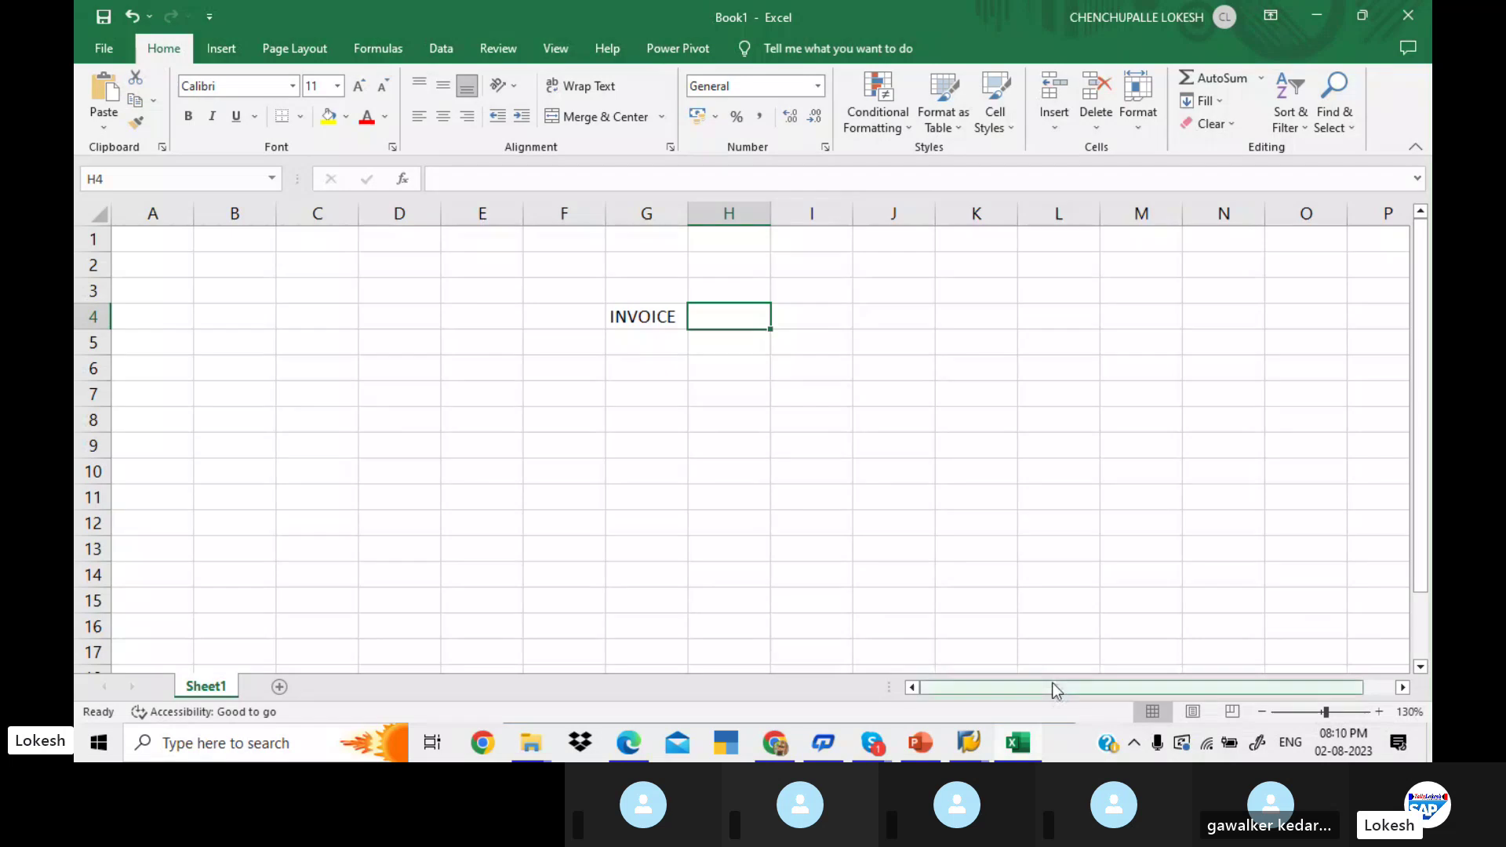
pyautogui.hscroll(1, 1052, 687)
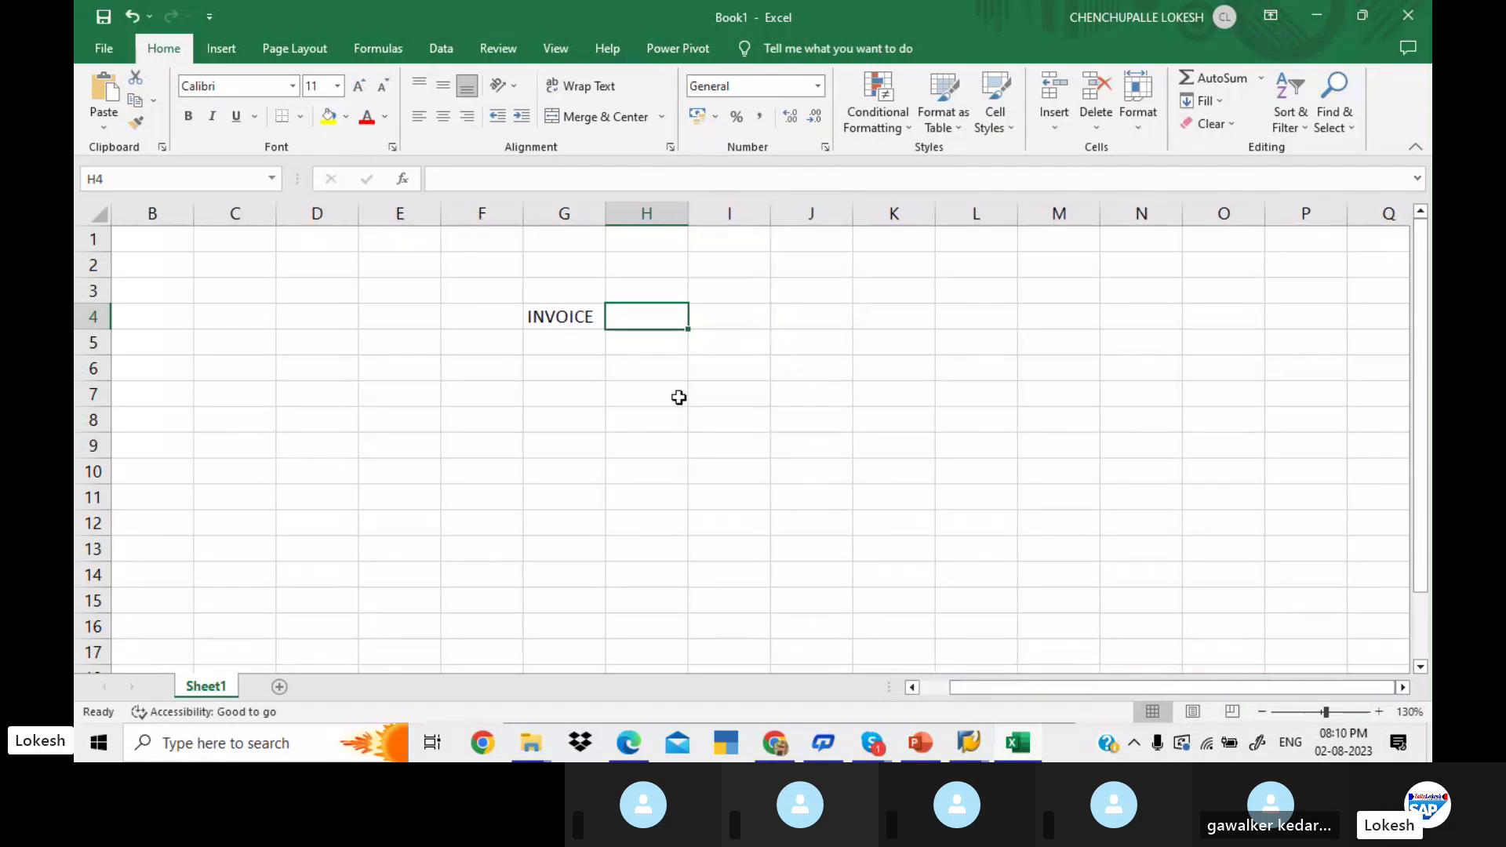
pyautogui.write('50000')
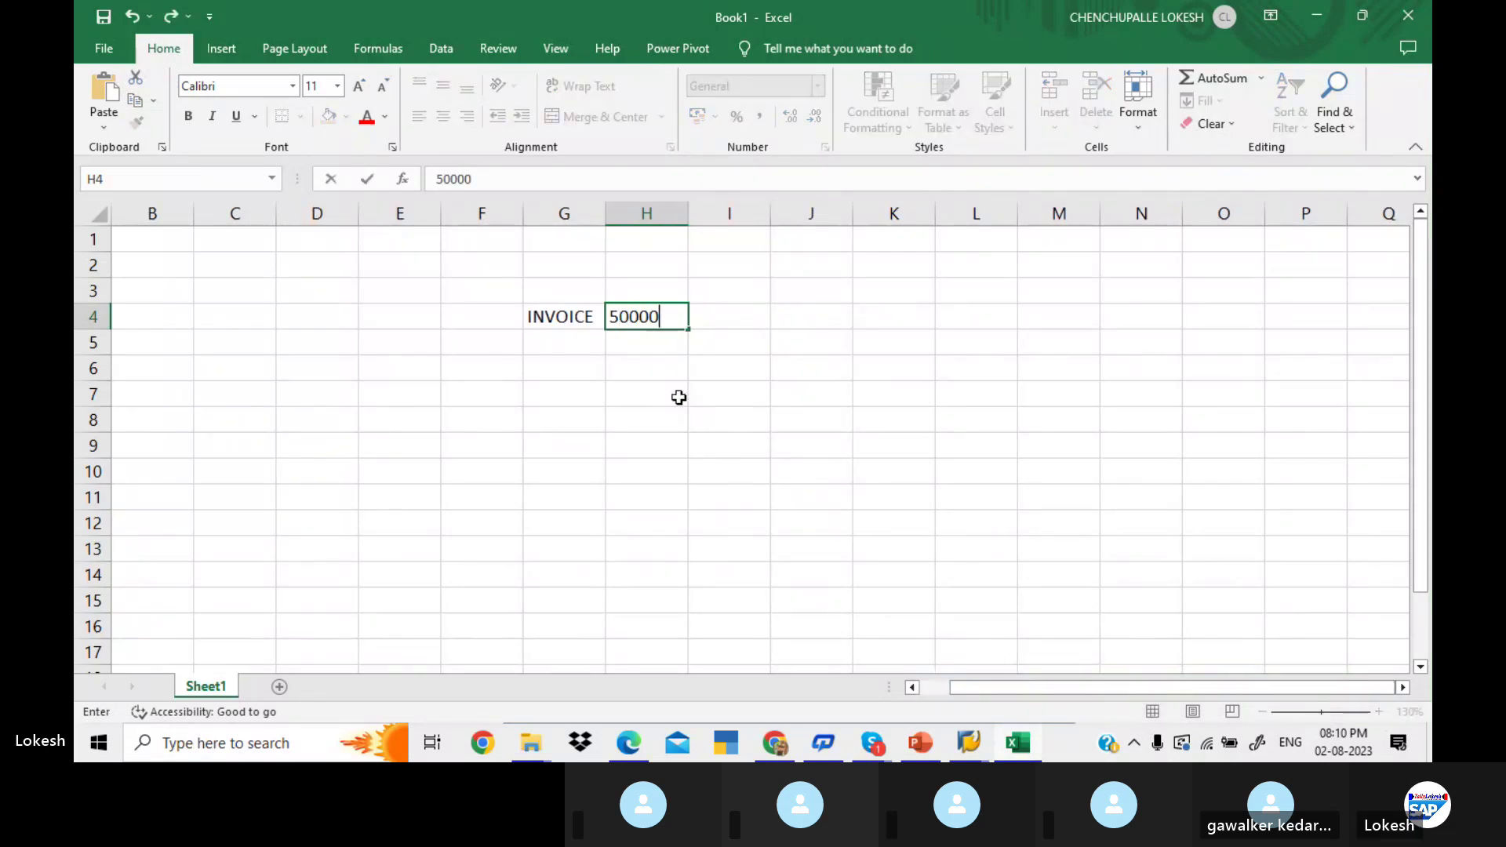
pyautogui.press('Tab')
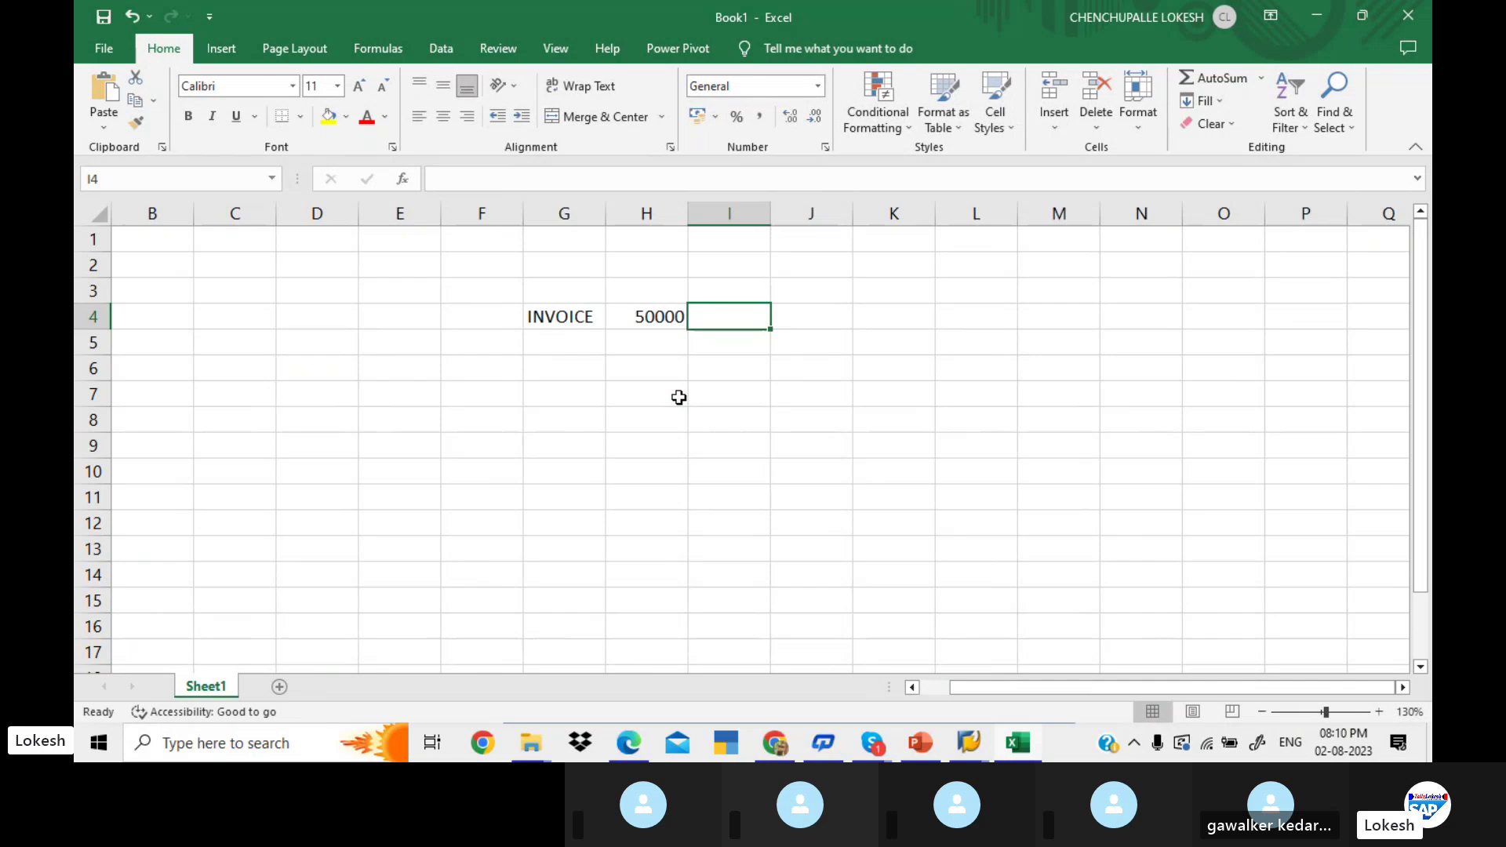
# Move the INVOICE label from G4 to H3, directly above the invoice amount
pyautogui.click(596, 310)
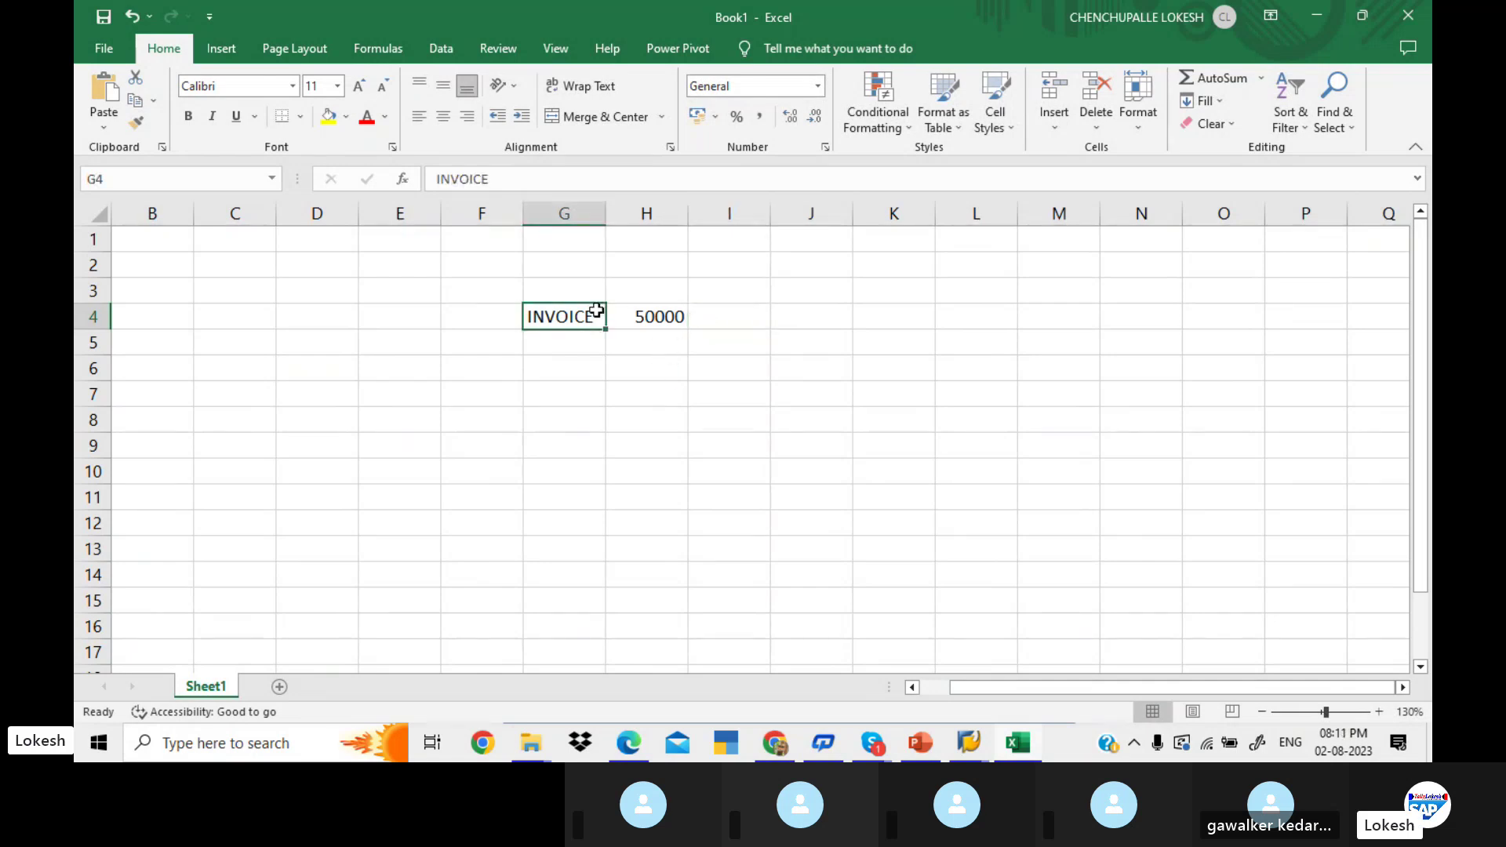
pyautogui.hotkey('ctrl', 'c')
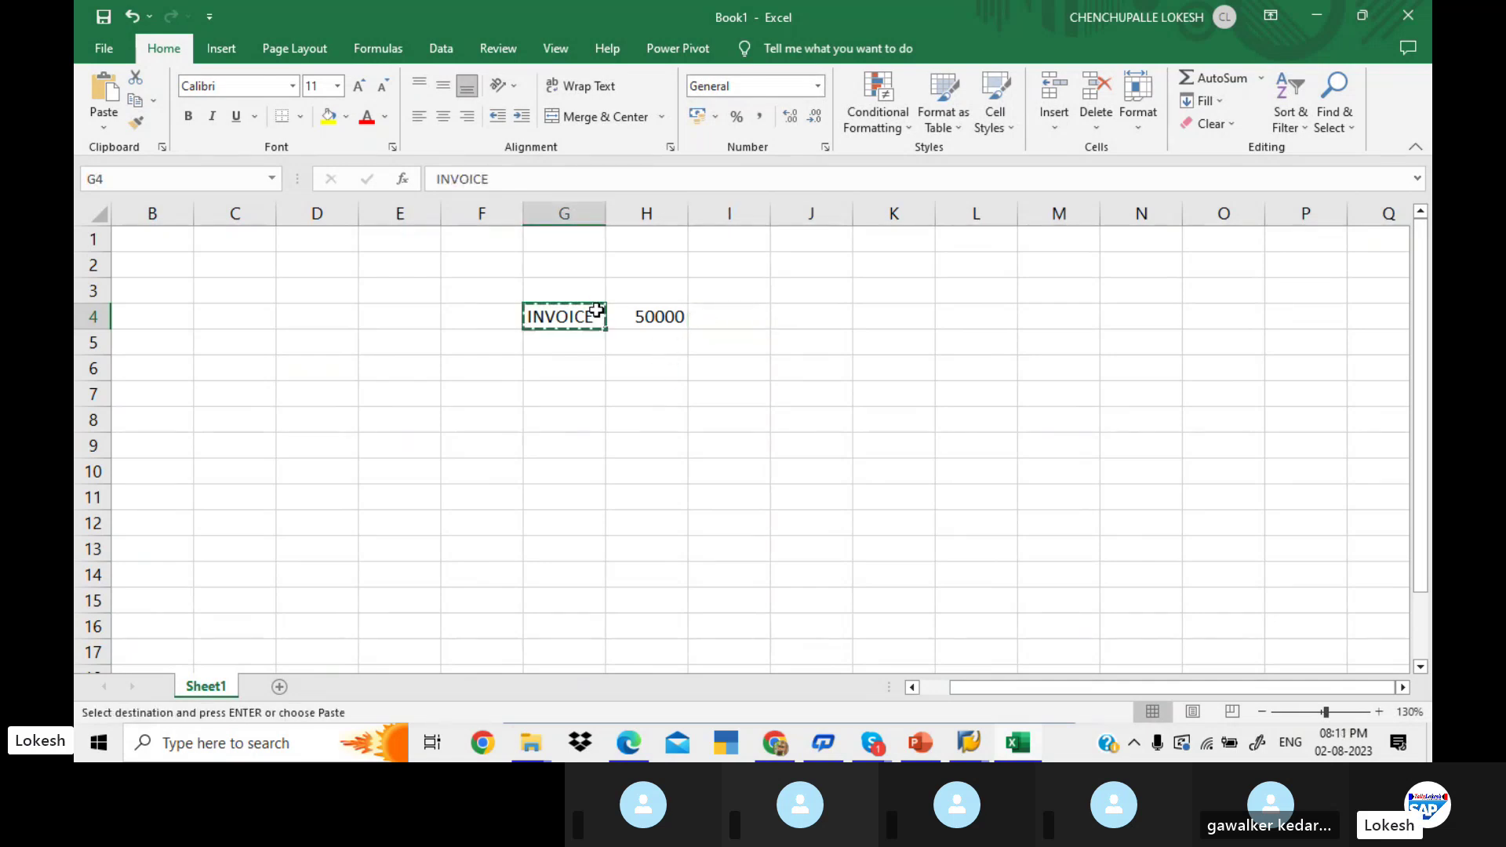
pyautogui.click(634, 282)
pyautogui.press('Return')
# Add the heading CASH DIS in cell I3 and the discount rate 3% in I4
pyautogui.click(734, 289)
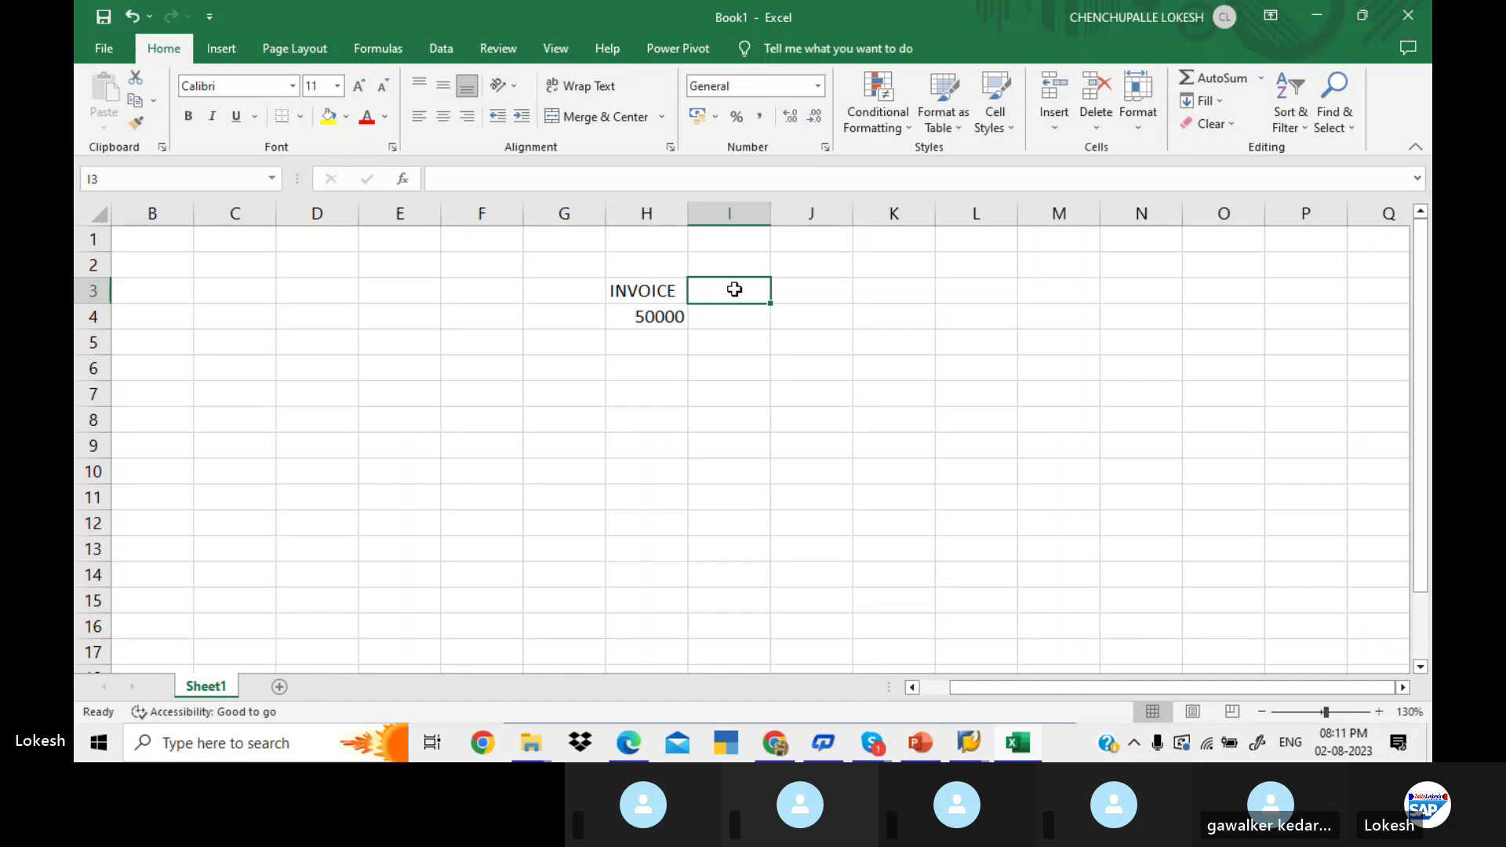
pyautogui.write('CASH DIS')
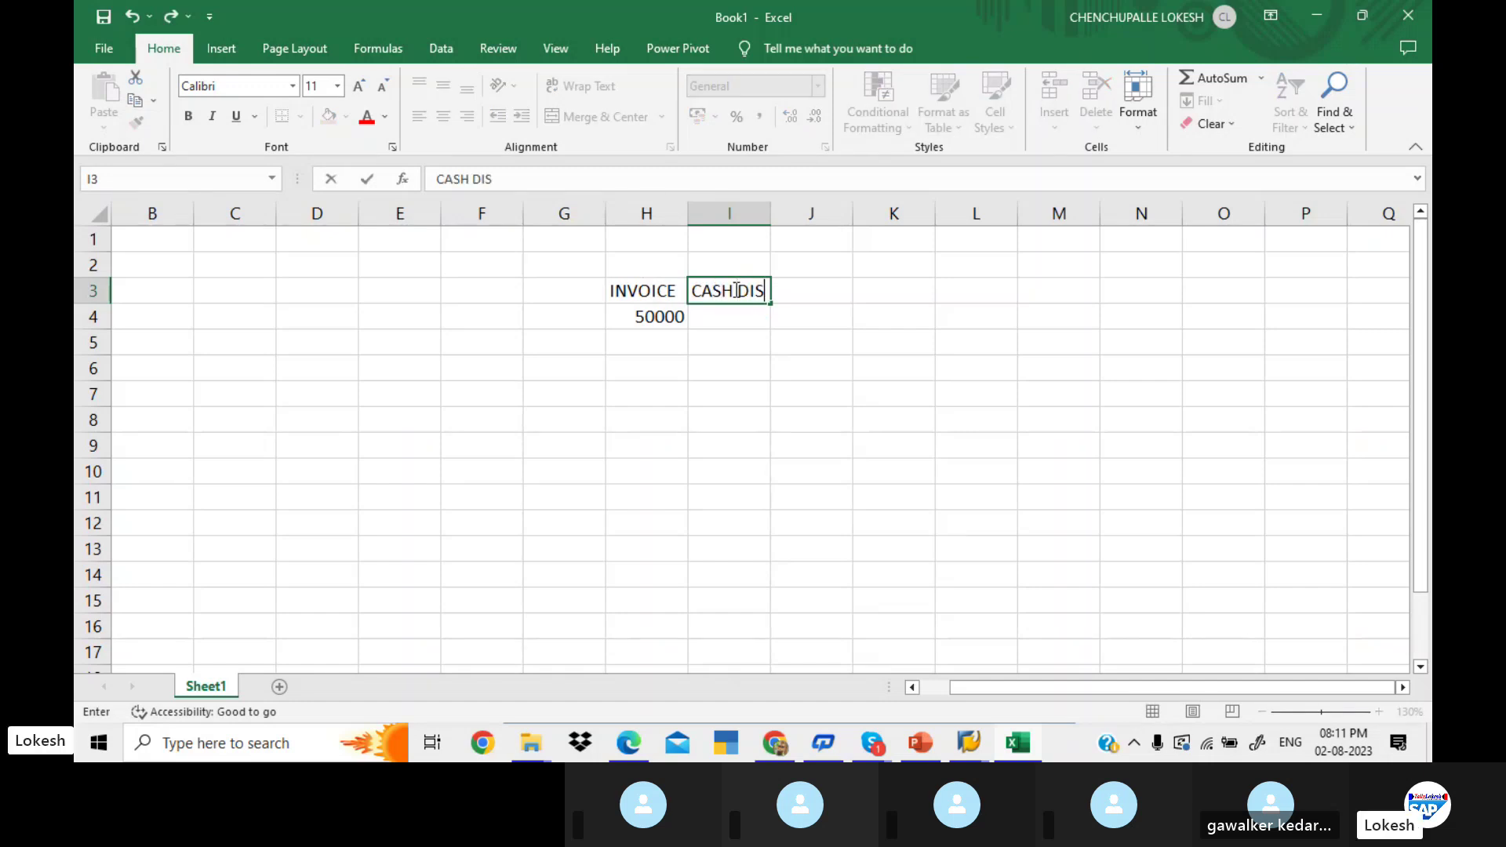
pyautogui.press('Return')
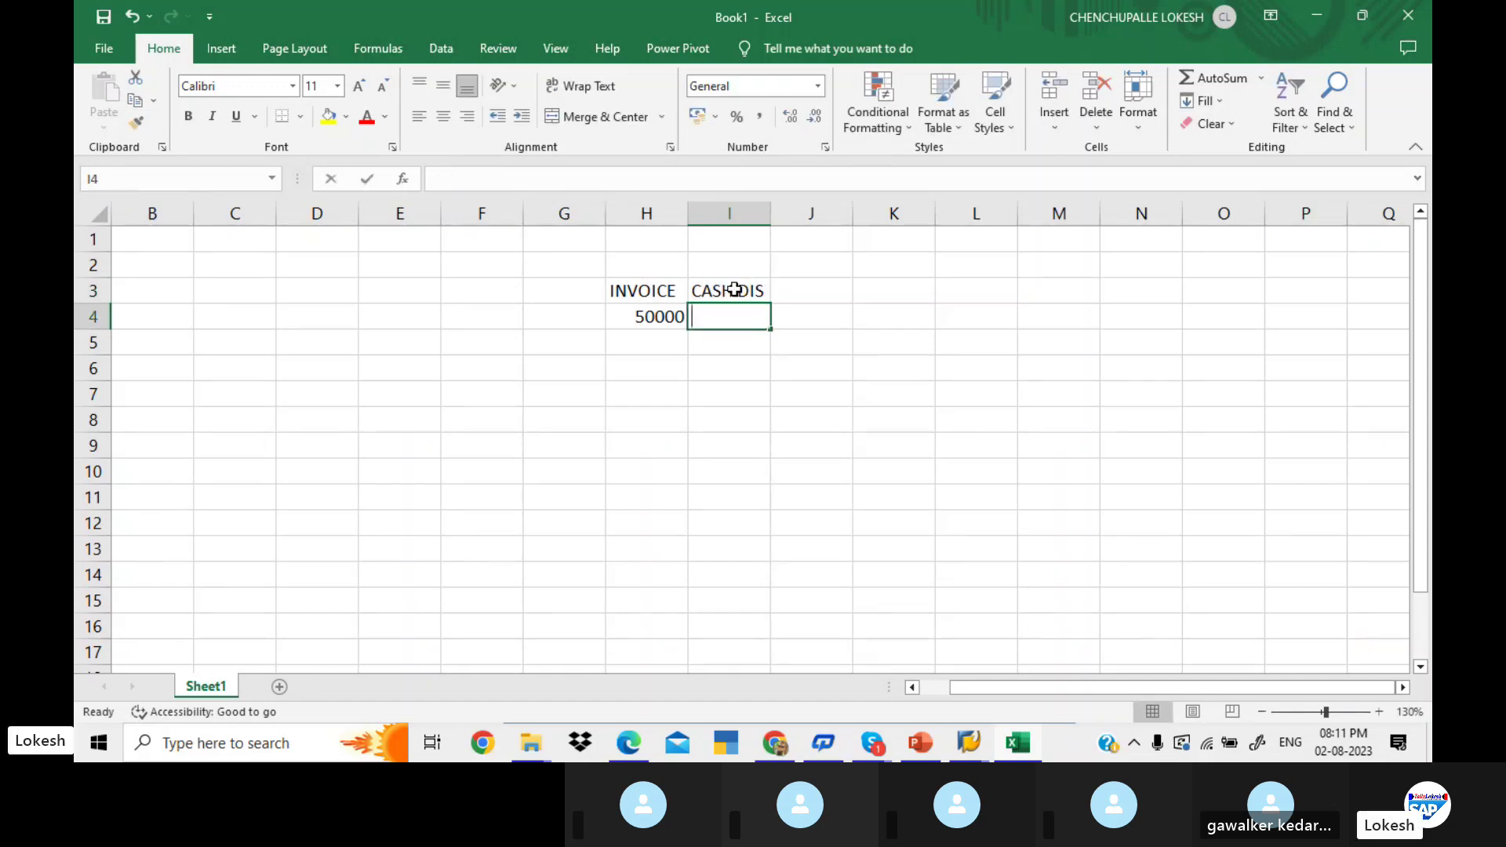
pyautogui.write('3%')
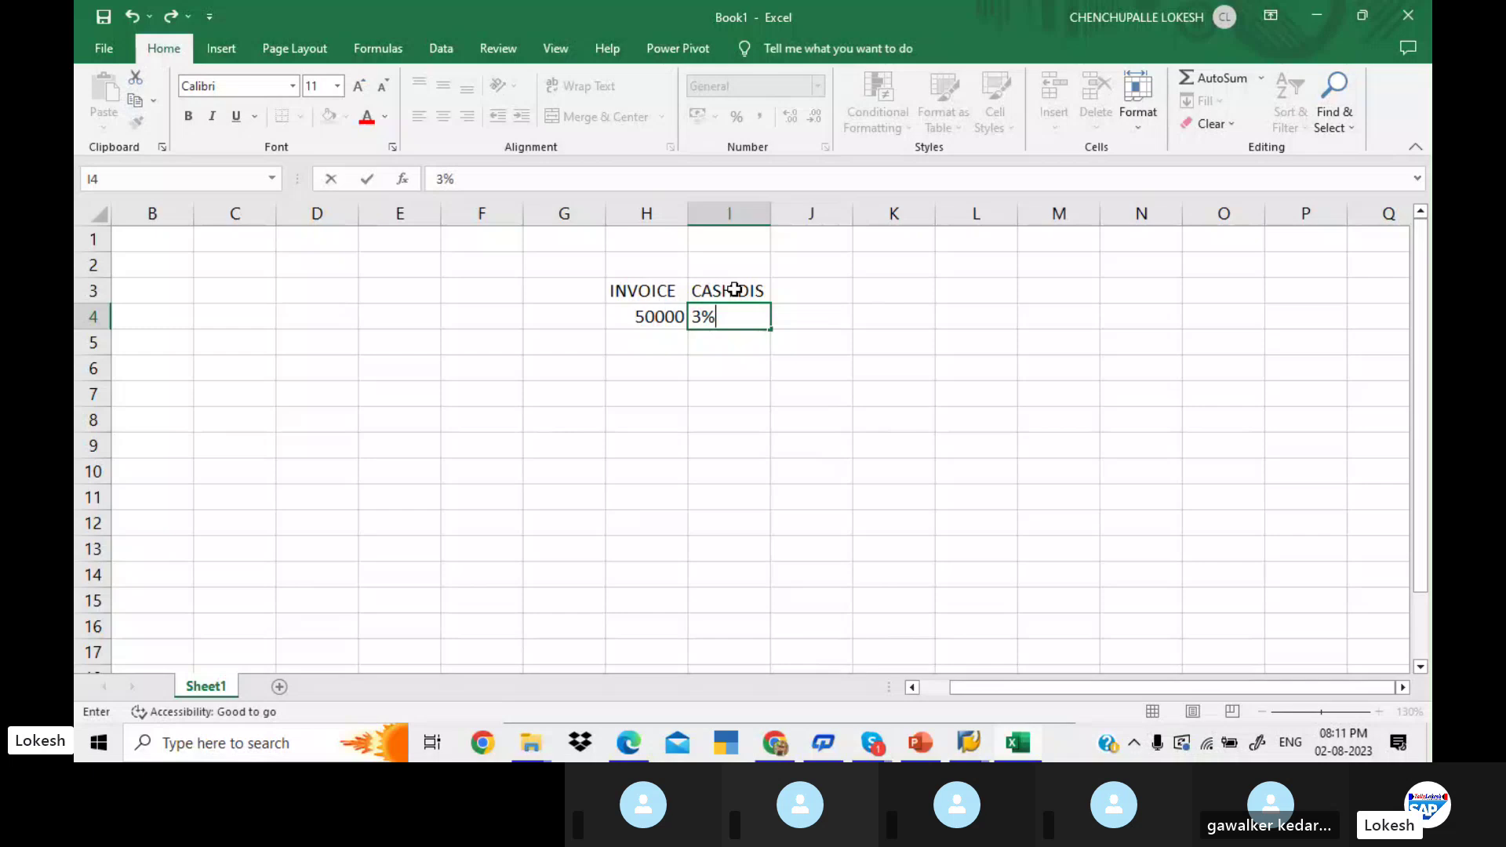
pyautogui.press('Tab')
# Calculate the cash discount amount in J4 with the formula =H4*I4
pyautogui.write('=')
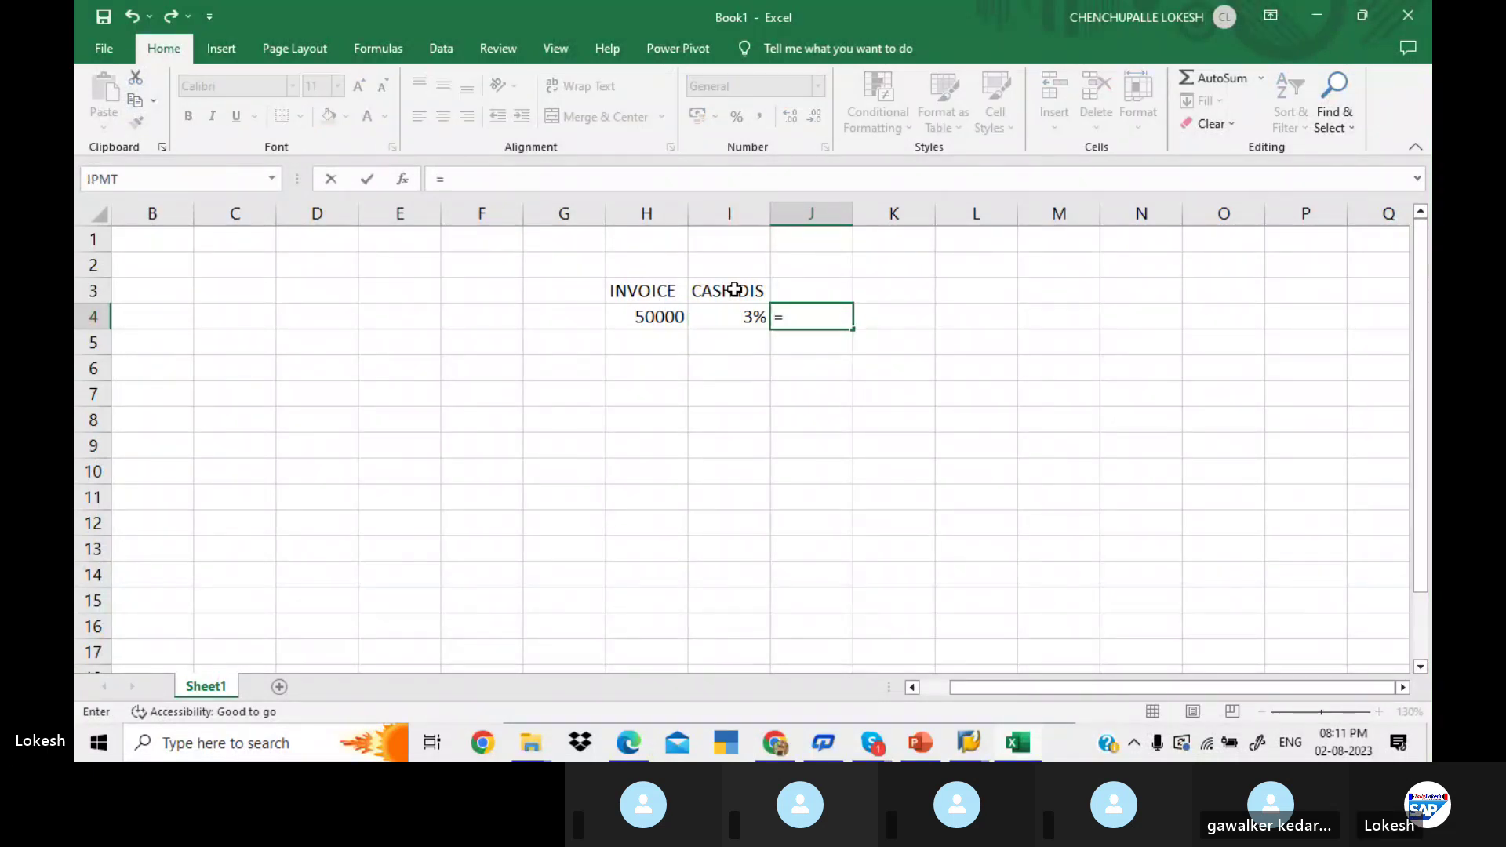
pyautogui.click(666, 316)
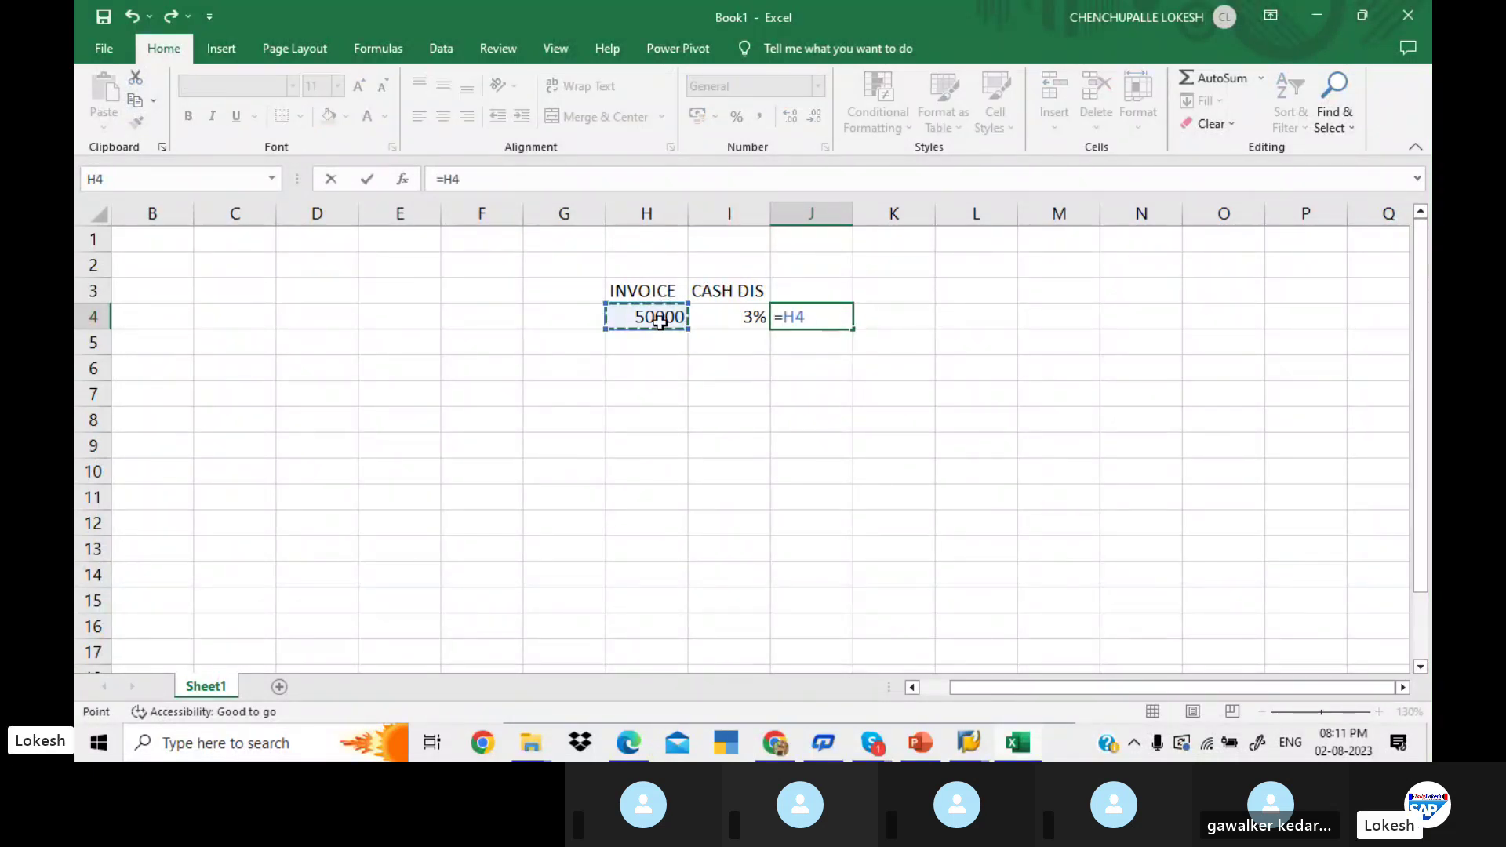
pyautogui.write('*')
pyautogui.click(741, 317)
pyautogui.press('Return')
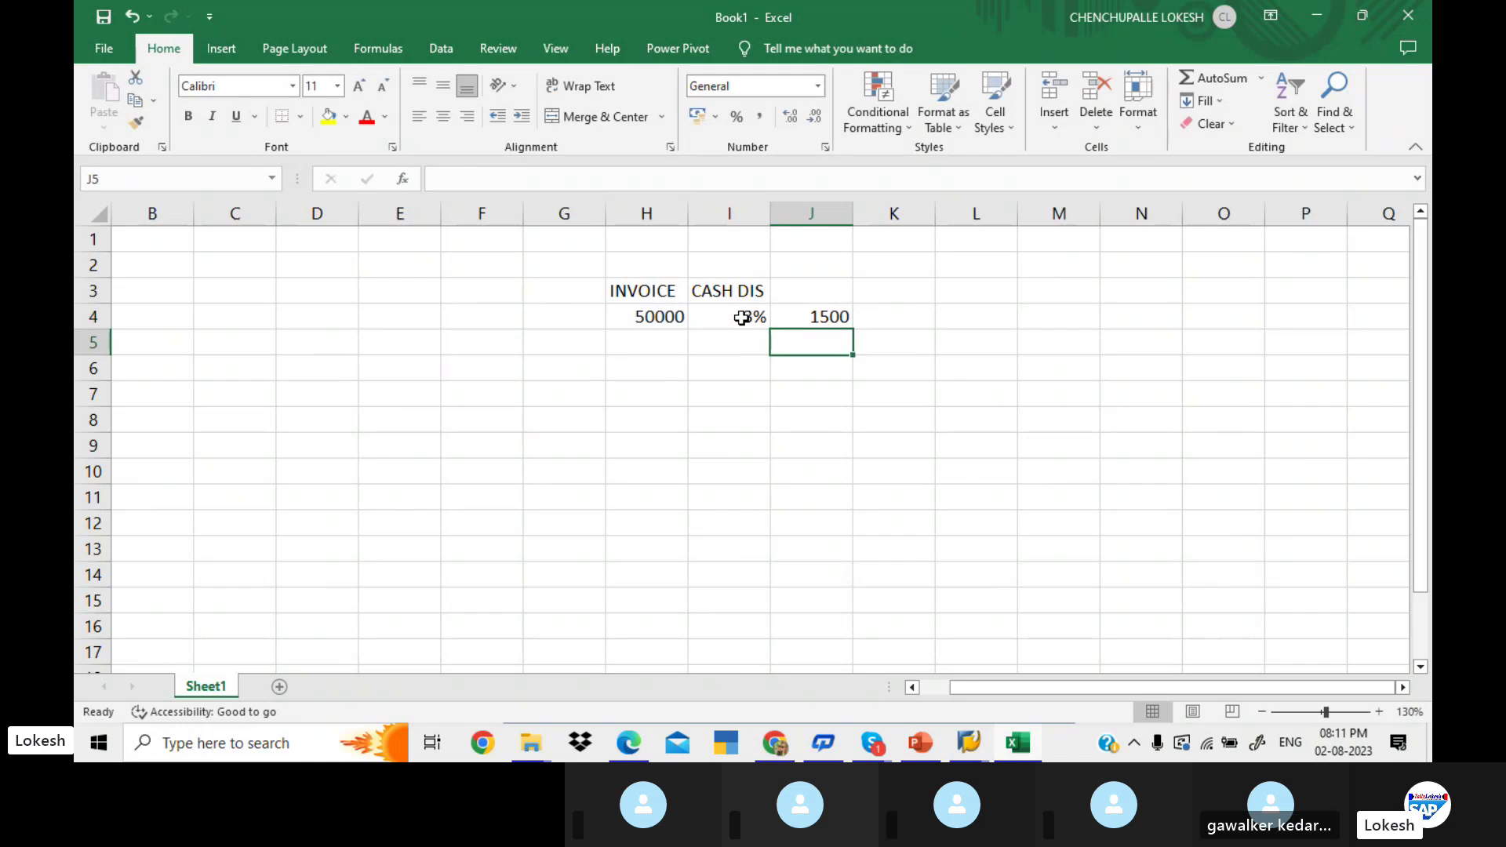
pyautogui.click(812, 317)
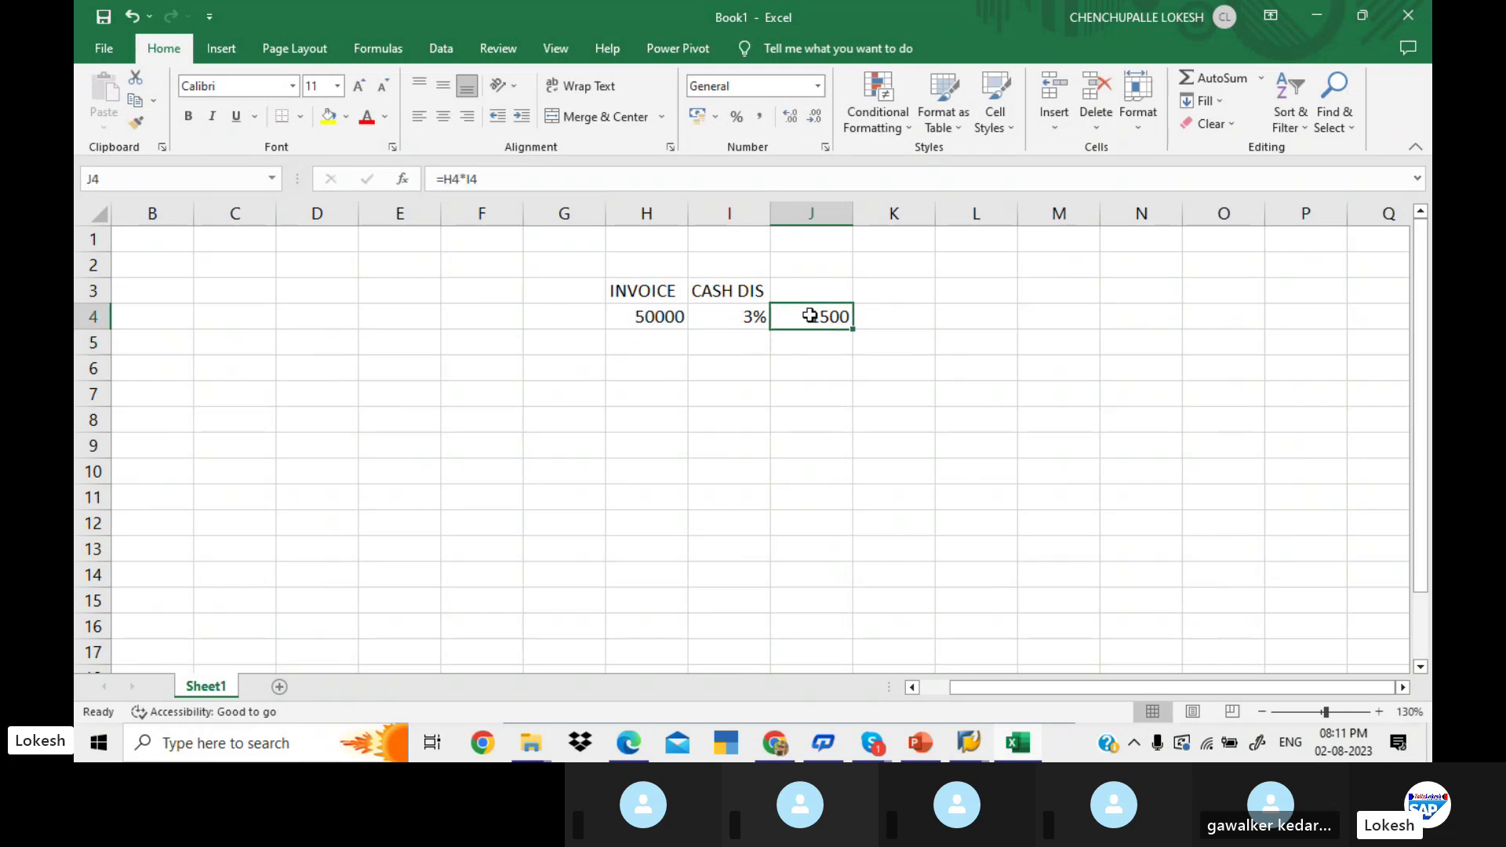
# Widen column K and calculate the net payment amount in K4 with the formula =H4-J4
pyautogui.moveTo(935, 214); pyautogui.dragTo(986, 220)
pyautogui.click(926, 315)
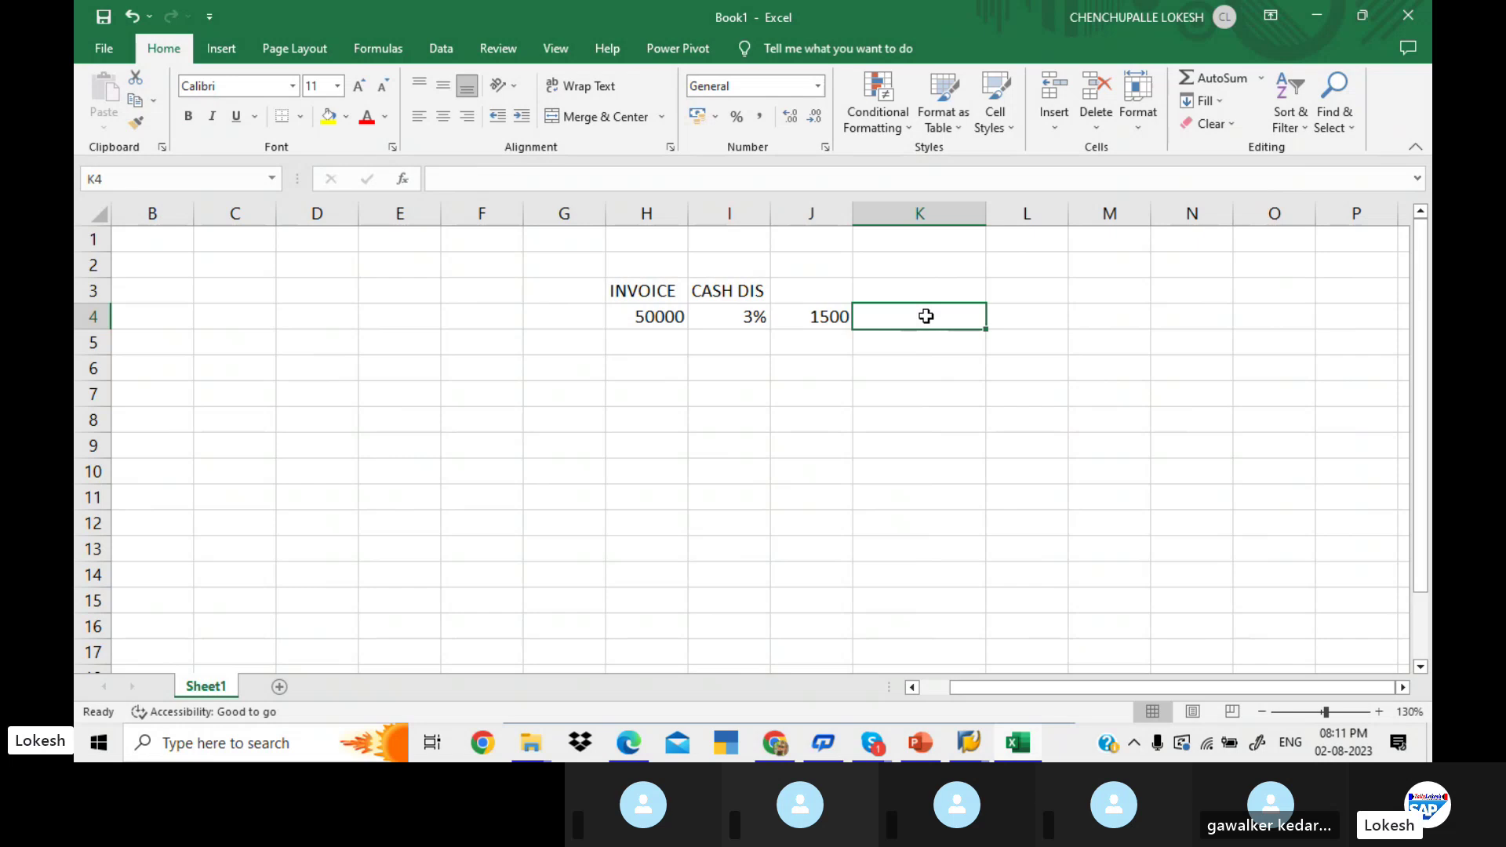
pyautogui.write('=')
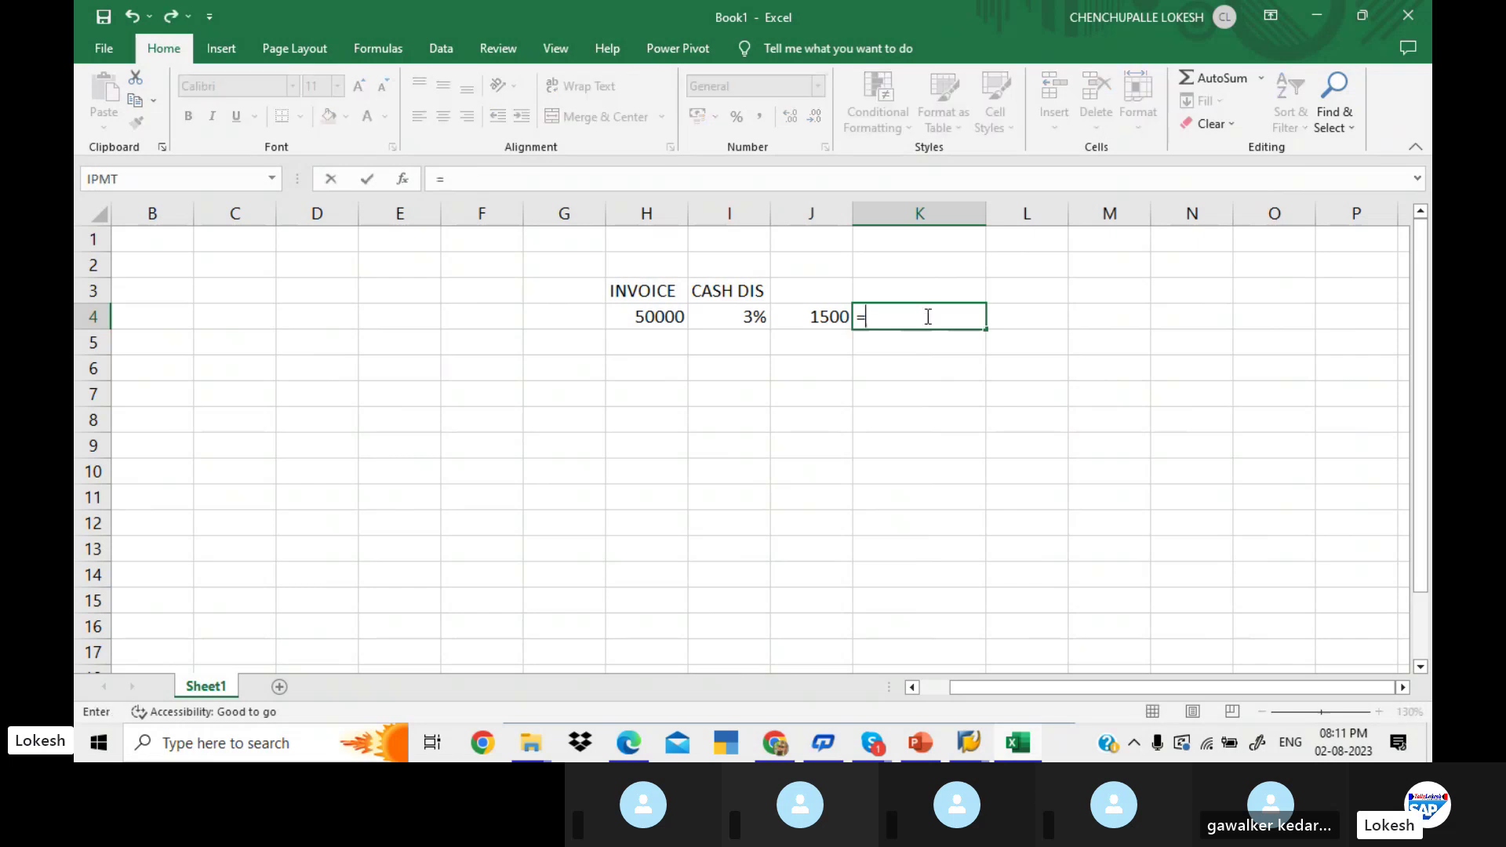
pyautogui.click(657, 316)
pyautogui.write('-')
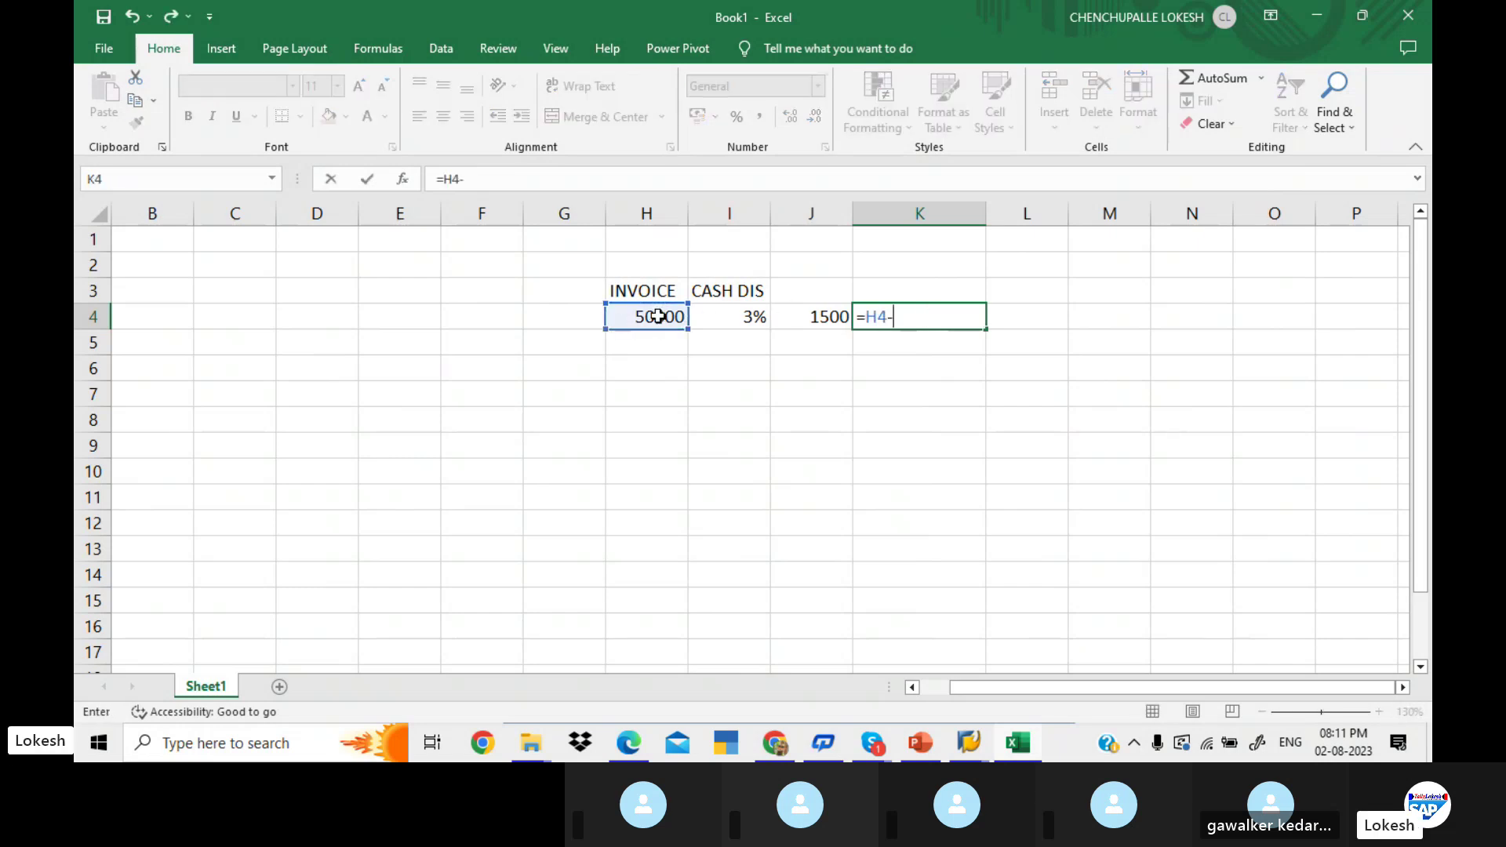
pyautogui.click(818, 319)
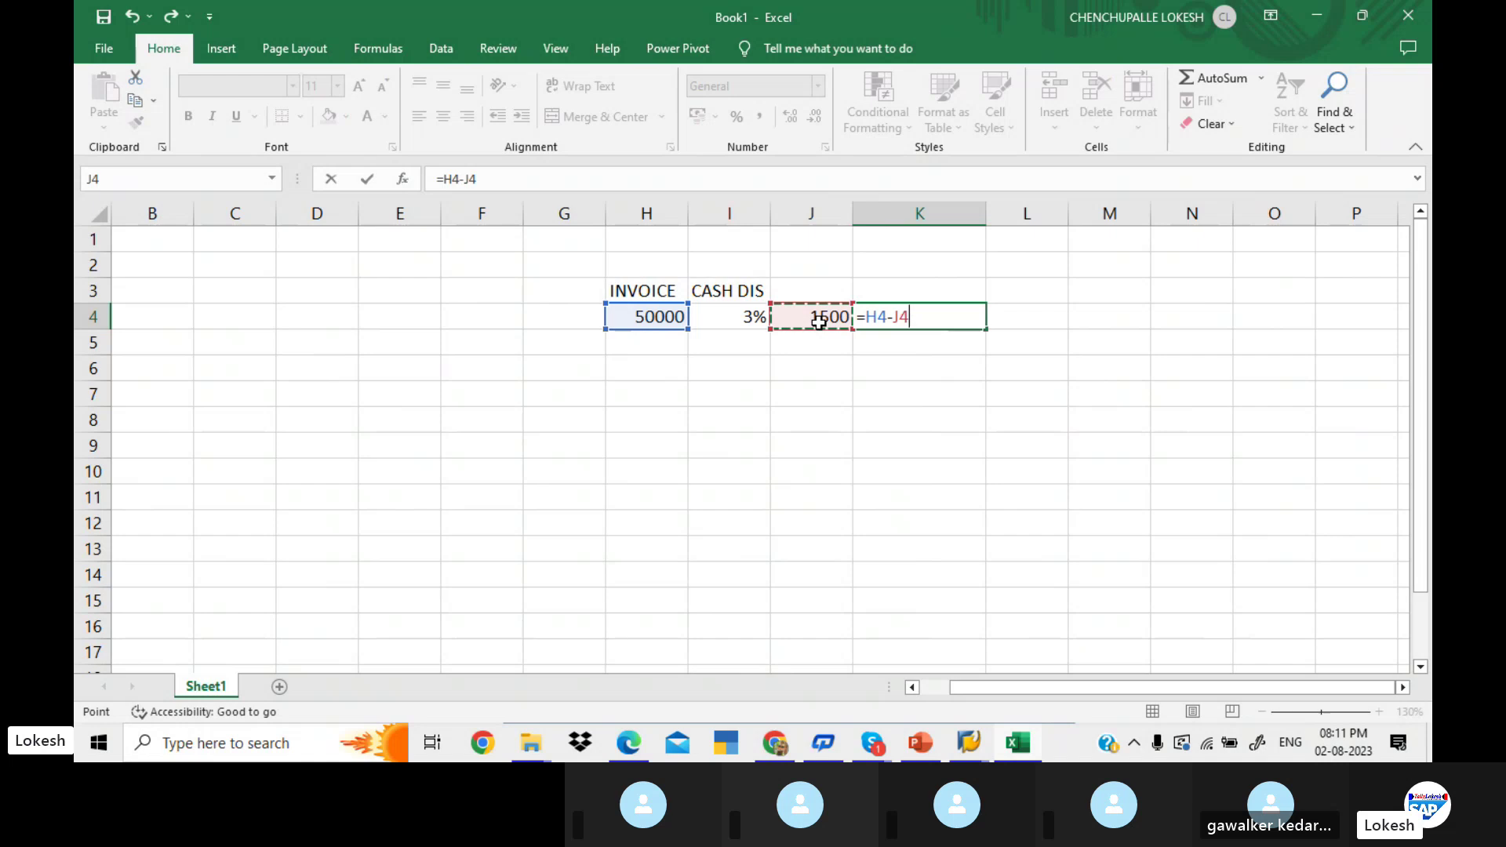
pyautogui.press('Return')
pyautogui.click(933, 314)
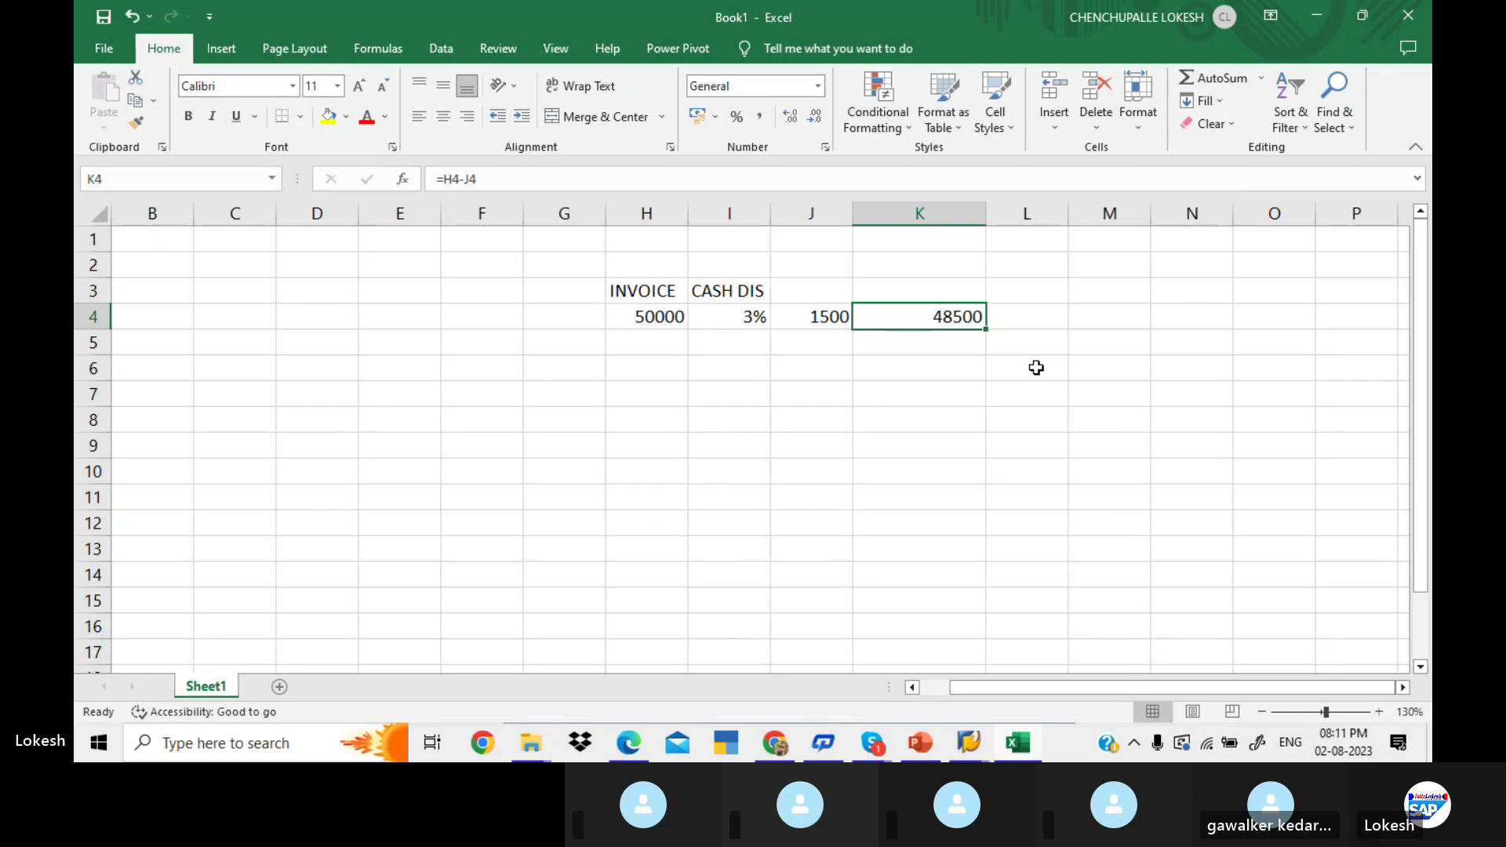
pyautogui.click(568, 315)
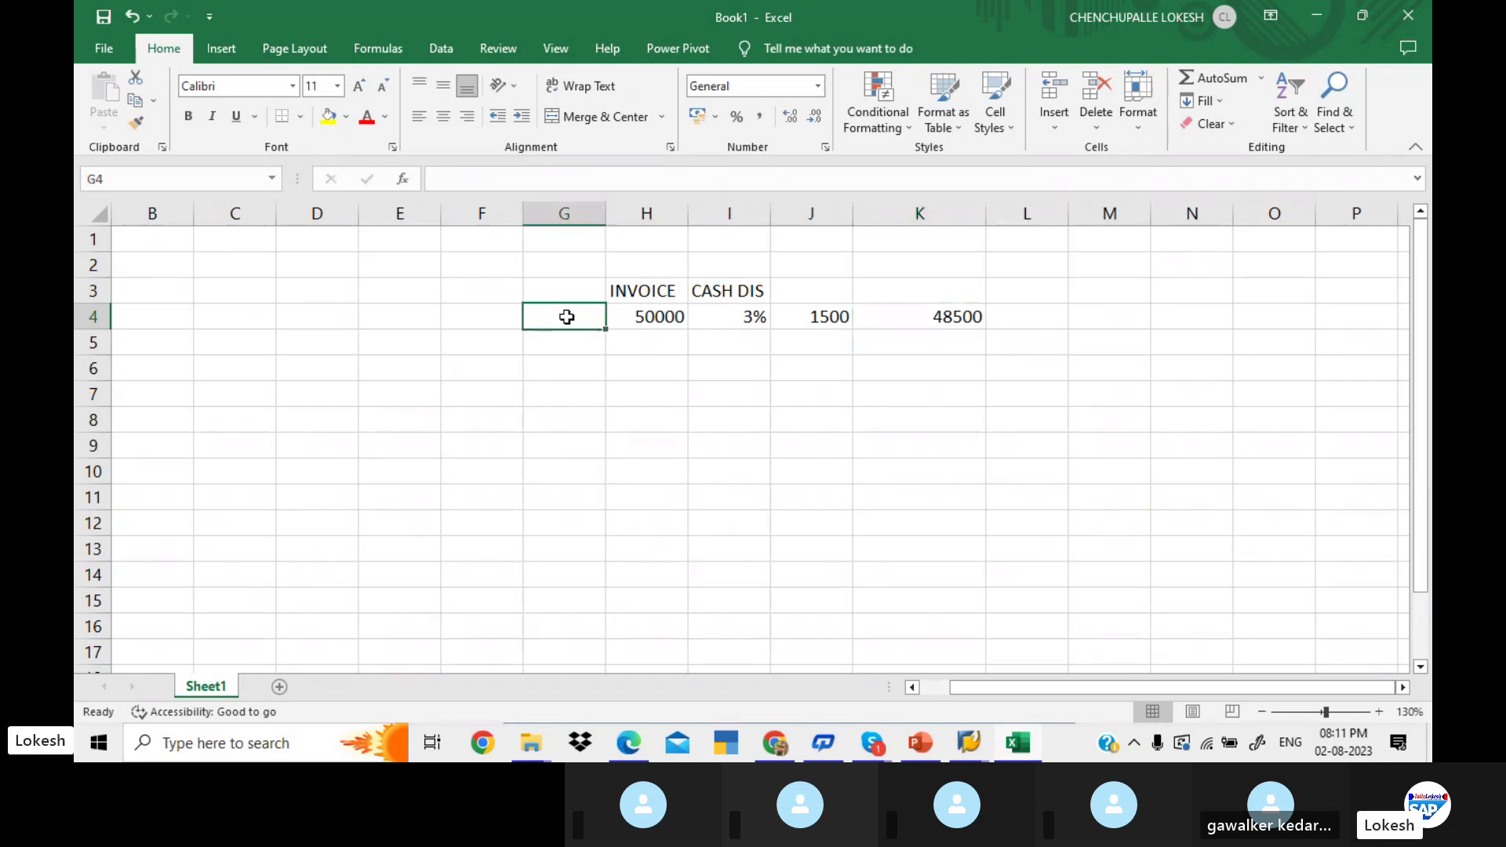
# Enter 1 in cell G4, directly before the invoice amount
pyautogui.write('1')
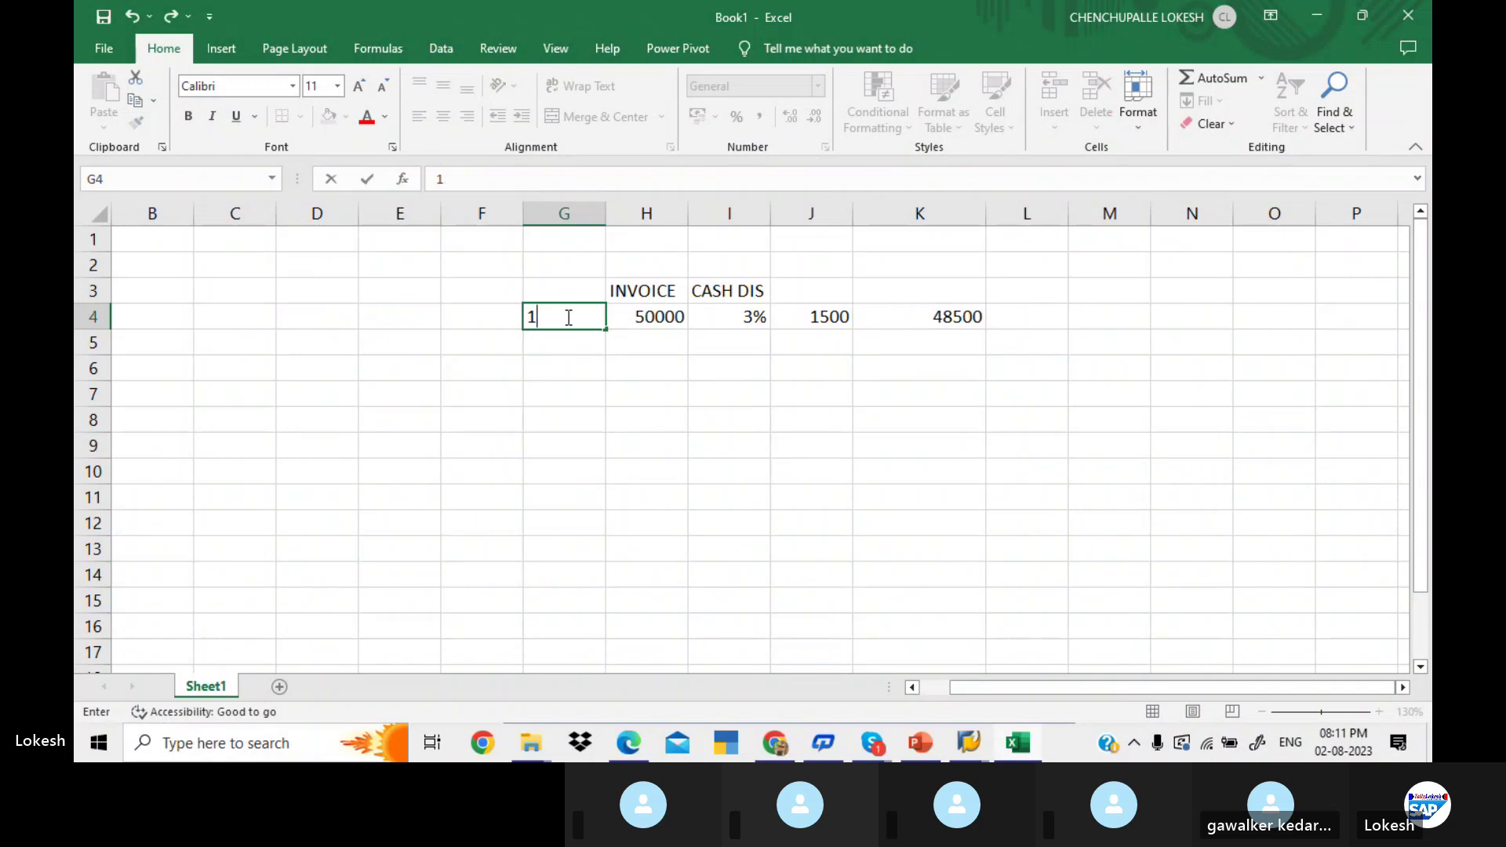
pyautogui.click(699, 404)
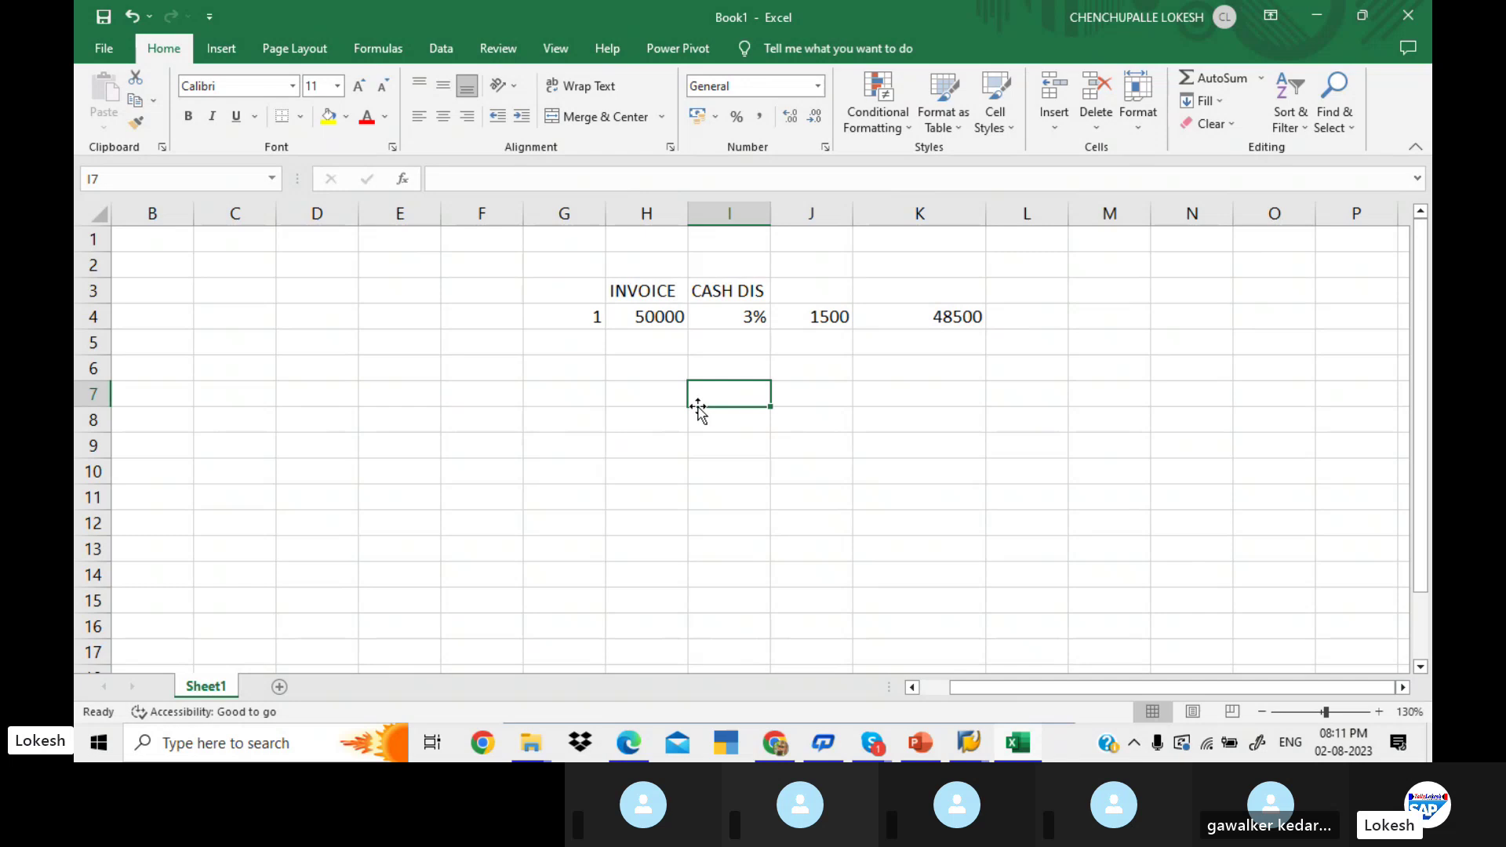
# Switch to the SAP incoming payment header and set the document date to 02.08.2023
pyautogui.hotkey('alt', 'Tab')
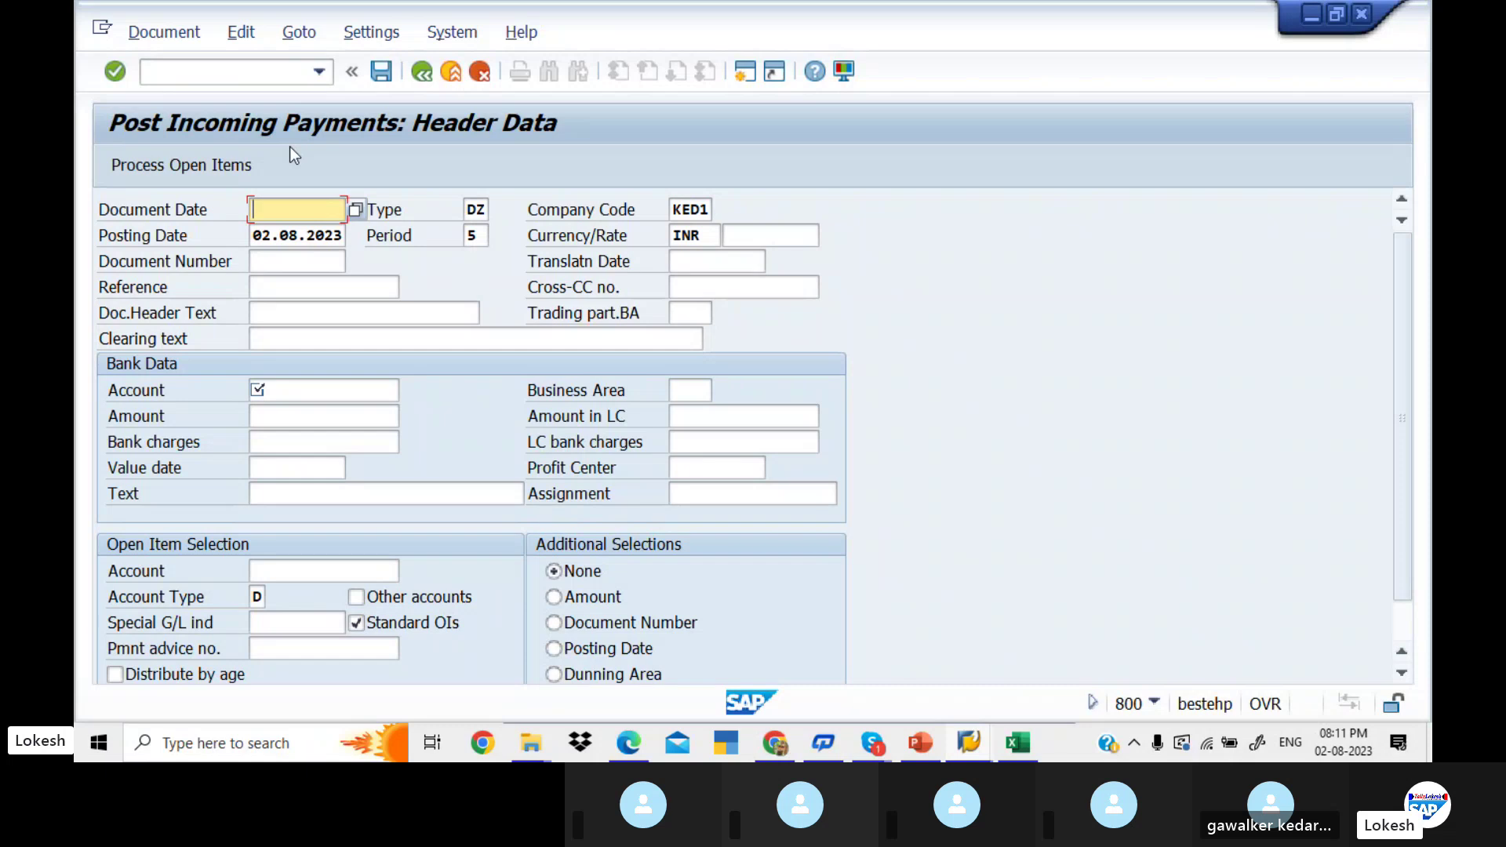
pyautogui.press('BackSpace')
pyautogui.press('BackSpace')
pyautogui.write('02.08.2023')
pyautogui.press('Tab')
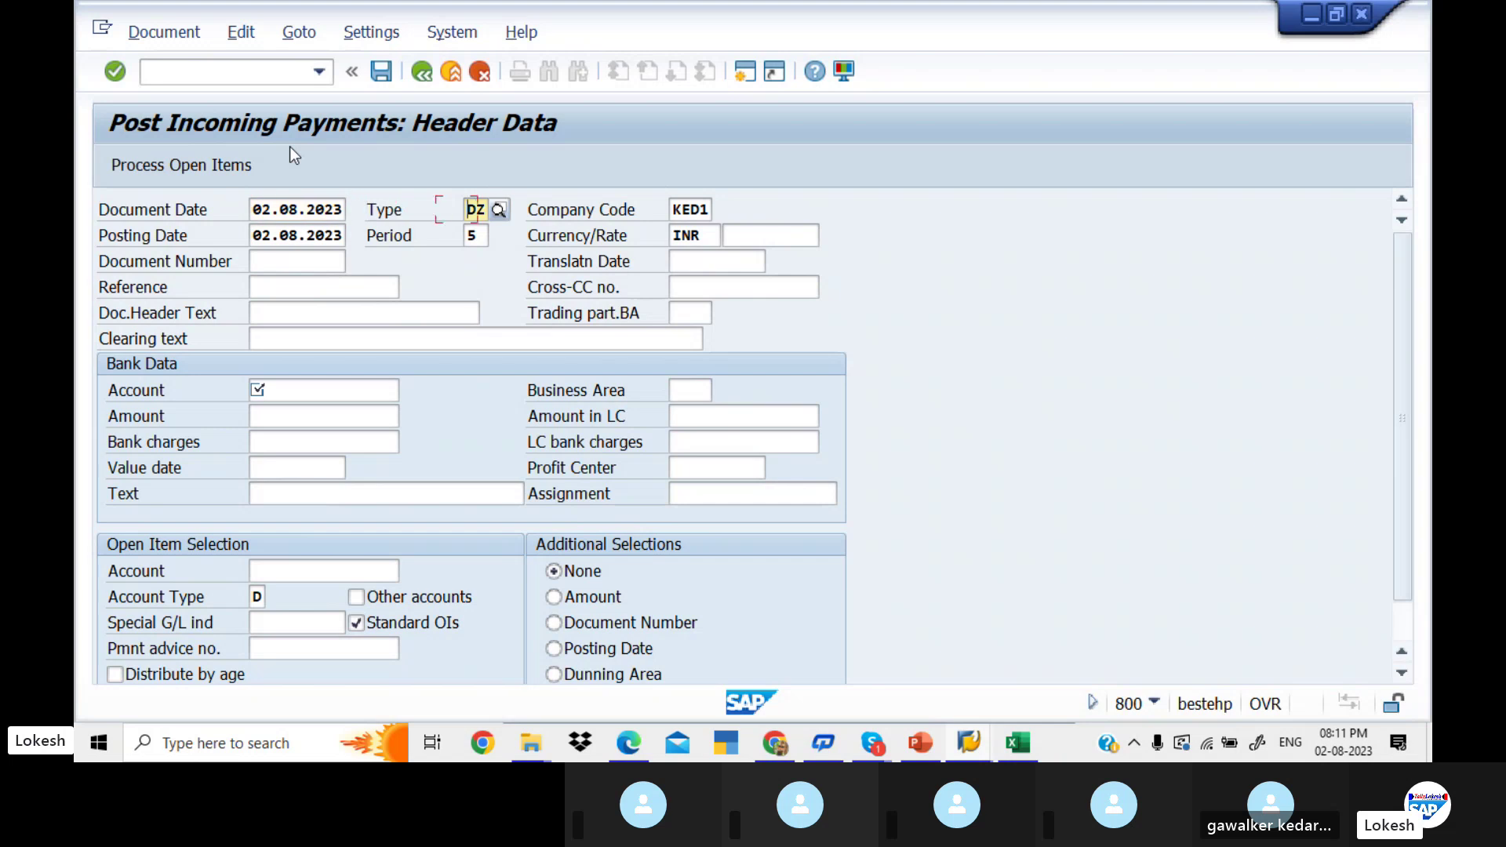
# Fill in reference 03 and the document header text CUSTOMER PAYMENT for the incoming payment
pyautogui.press('Tab')
pyautogui.press('Tab')
pyautogui.press('Tab')
pyautogui.press('Tab')
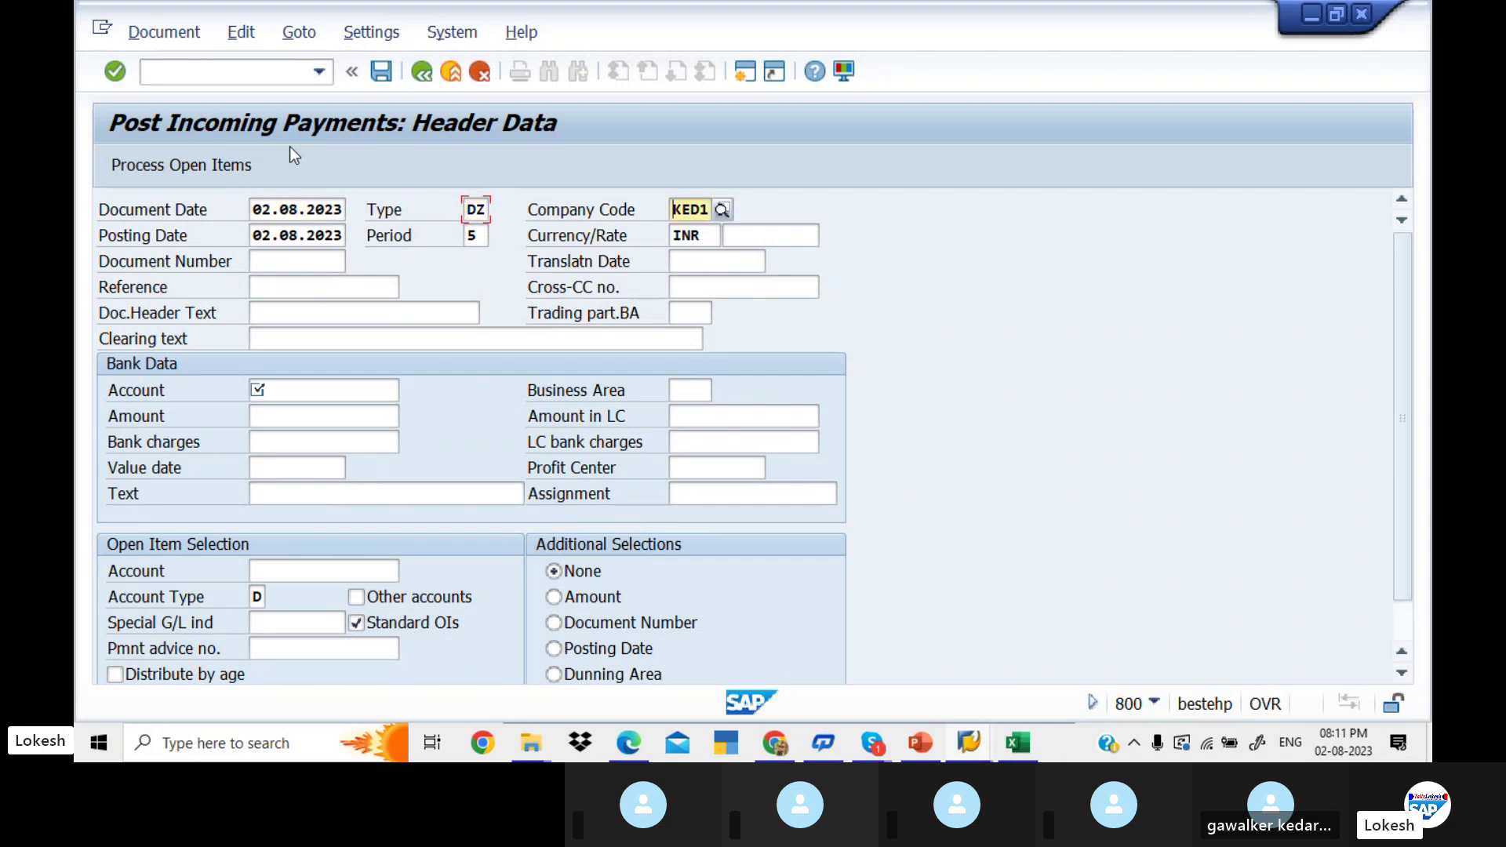
pyautogui.press('Tab')
pyautogui.press('BackSpace')
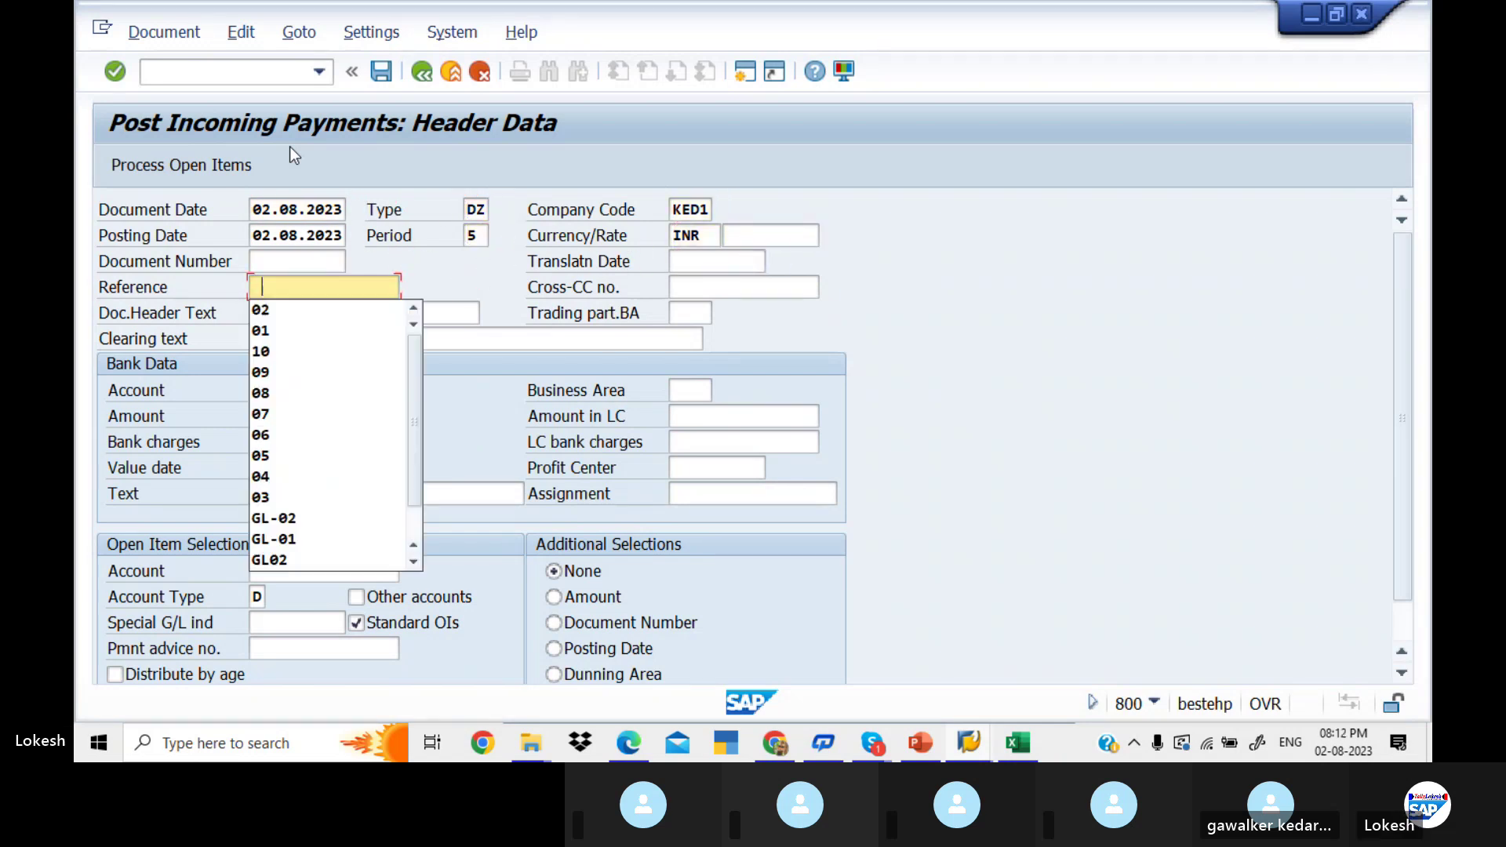
pyautogui.write('03')
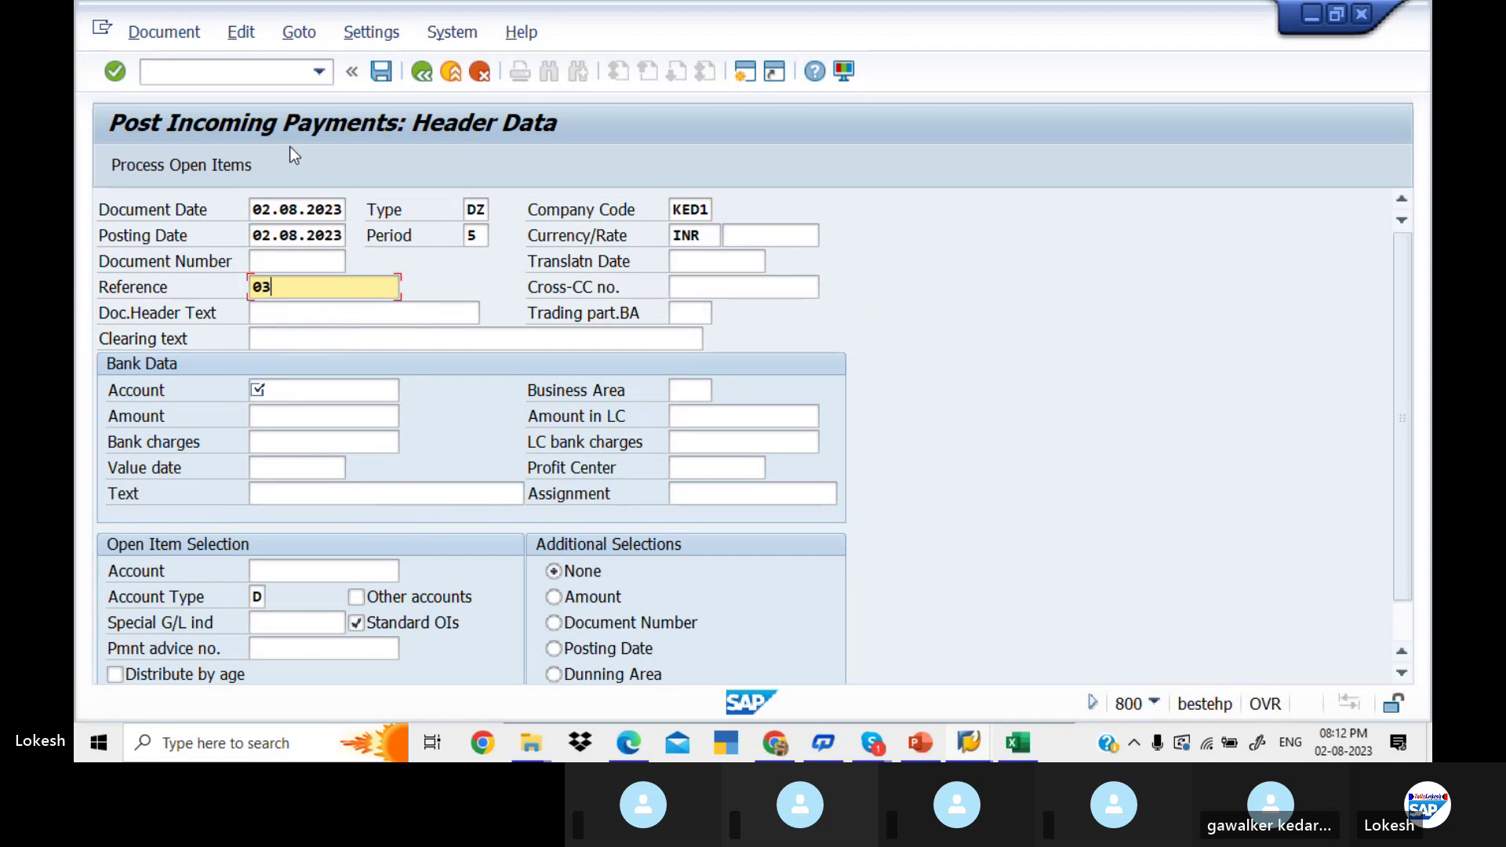
pyautogui.press('Tab')
pyautogui.press('BackSpace')
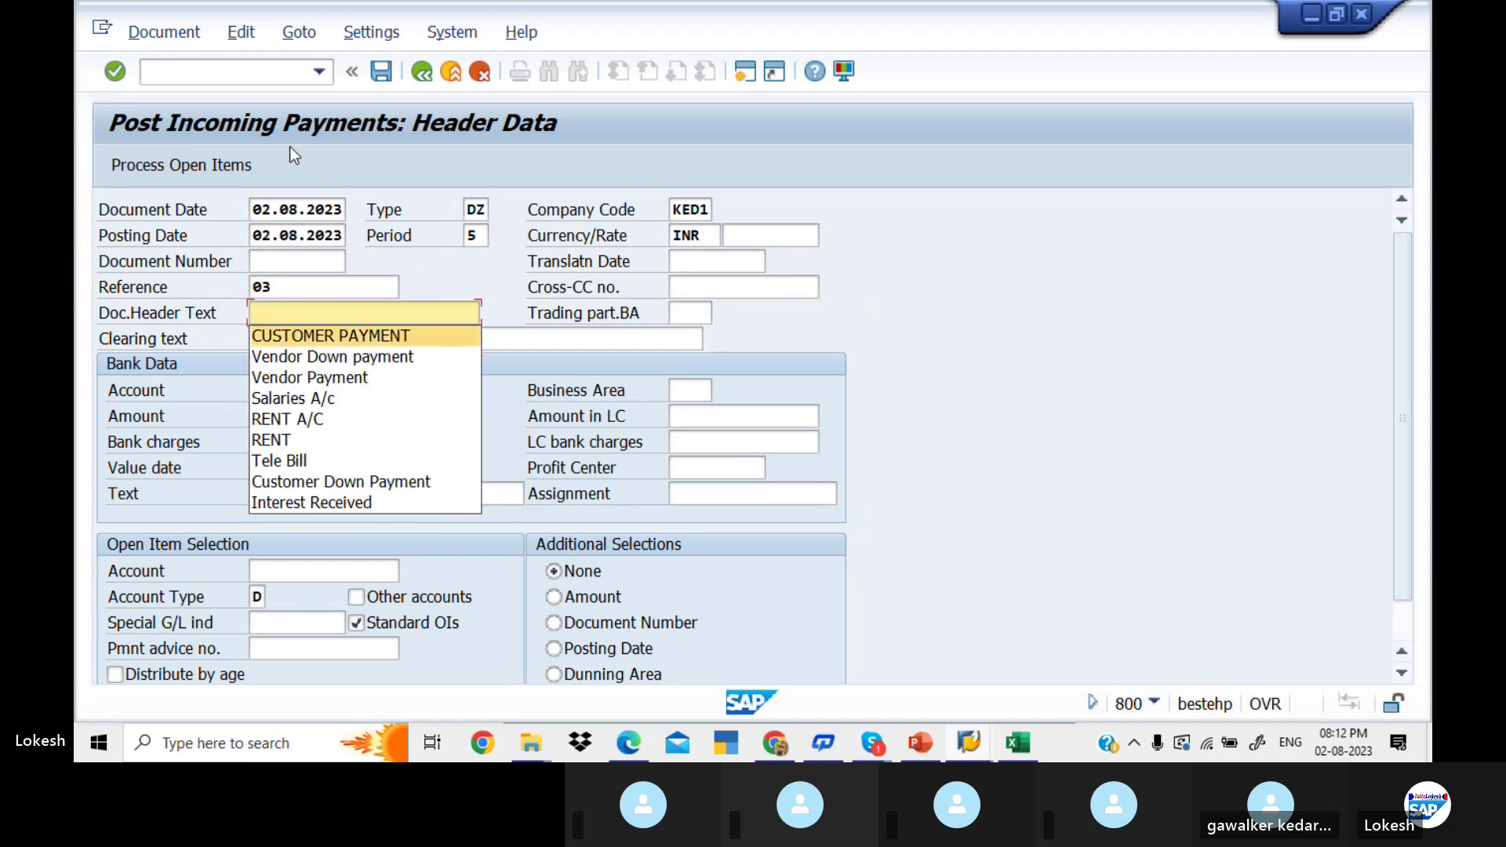
pyautogui.press('Return')
pyautogui.press('Tab')
pyautogui.press('Tab')
pyautogui.press('Tab')
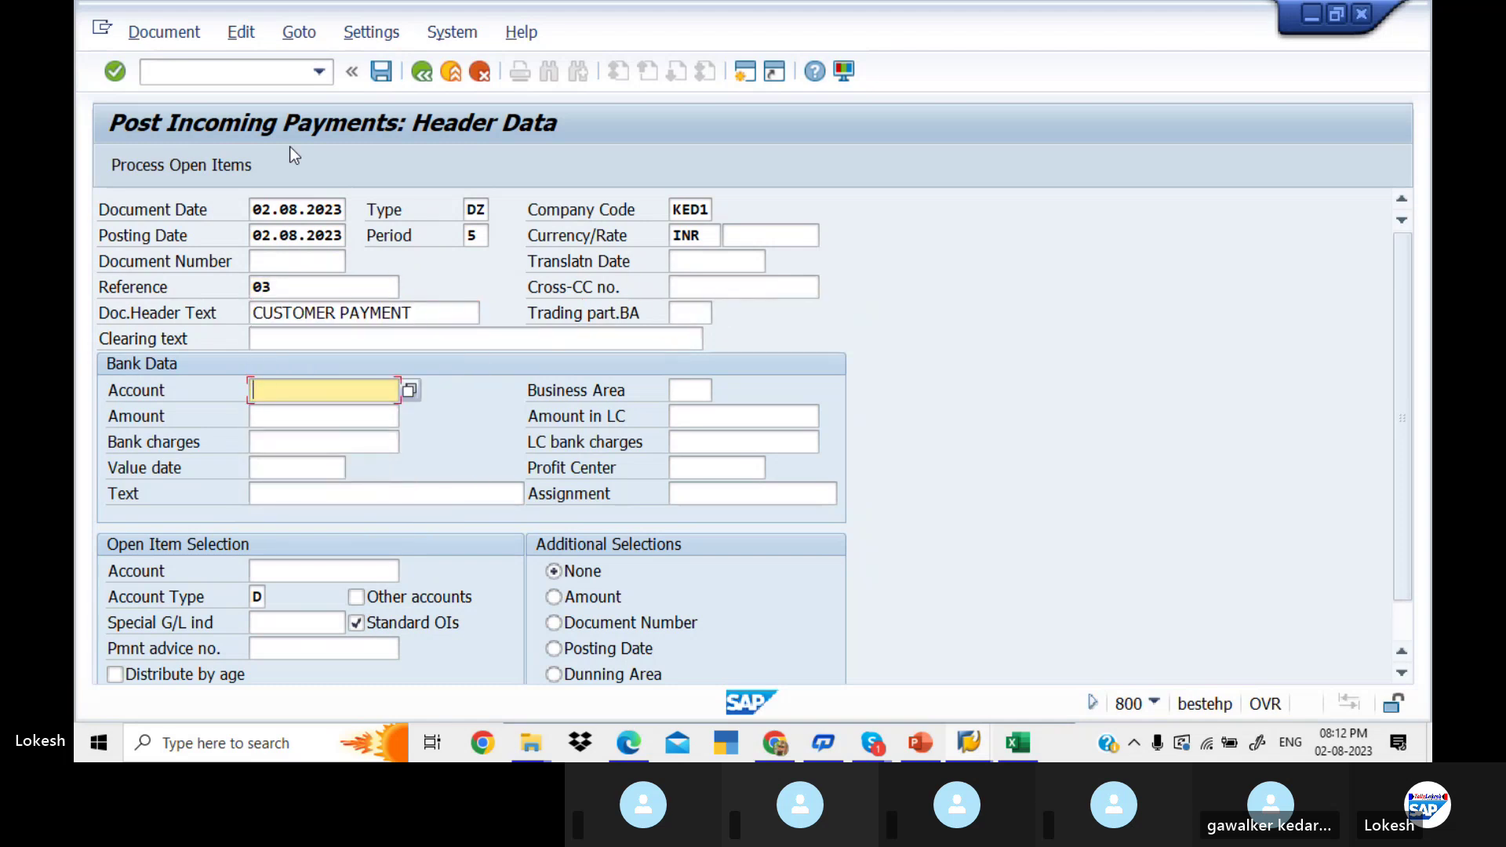
# In the bank data, select the bank's G/L account and set the payment amount to 48500
pyautogui.press('BackSpace')
pyautogui.press('Down')
pyautogui.press('Return')
pyautogui.press('Tab')
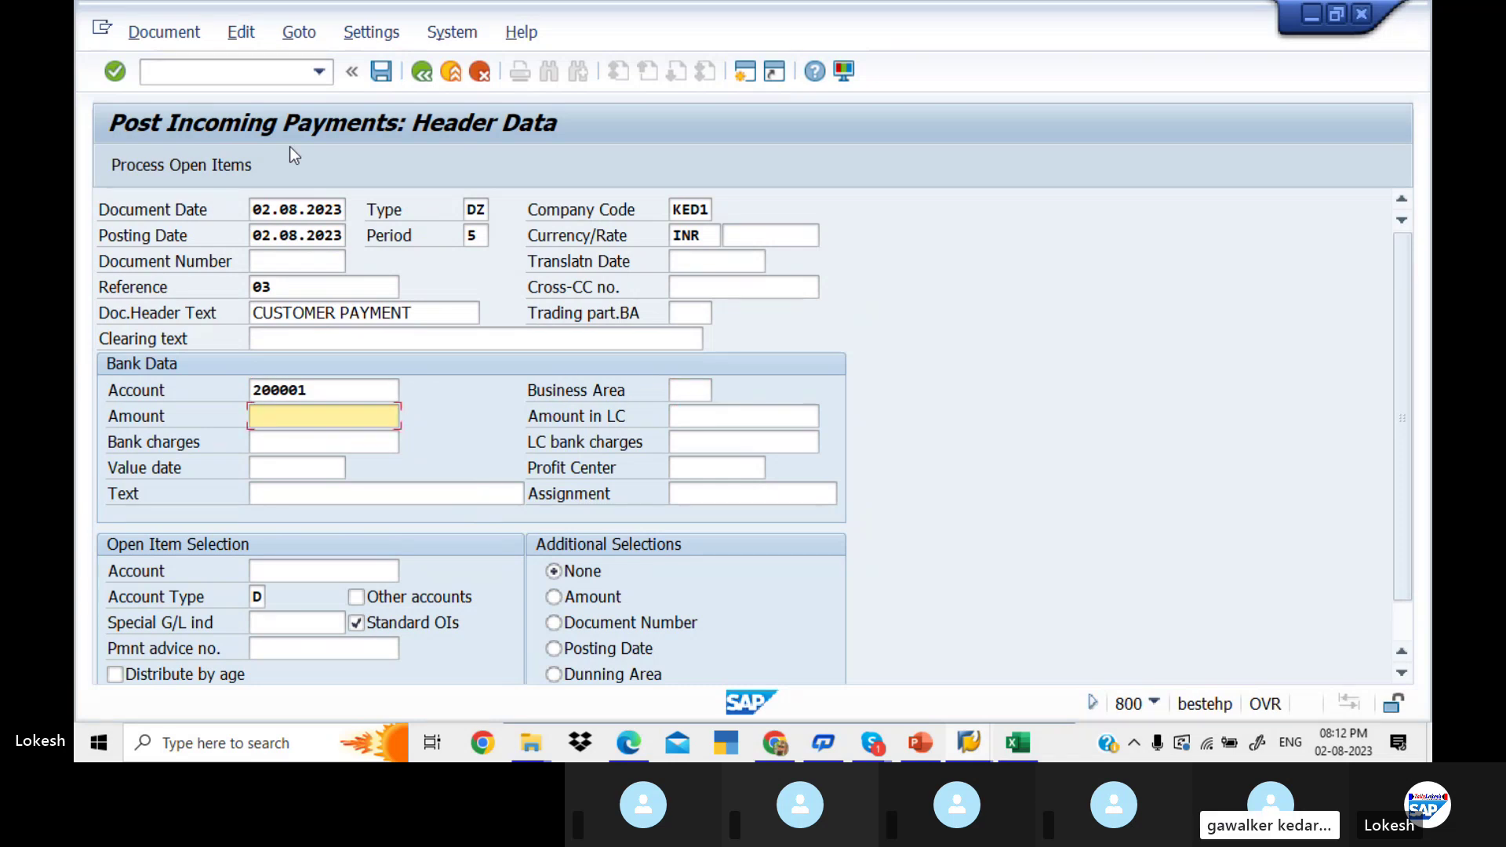
pyautogui.write('48500')
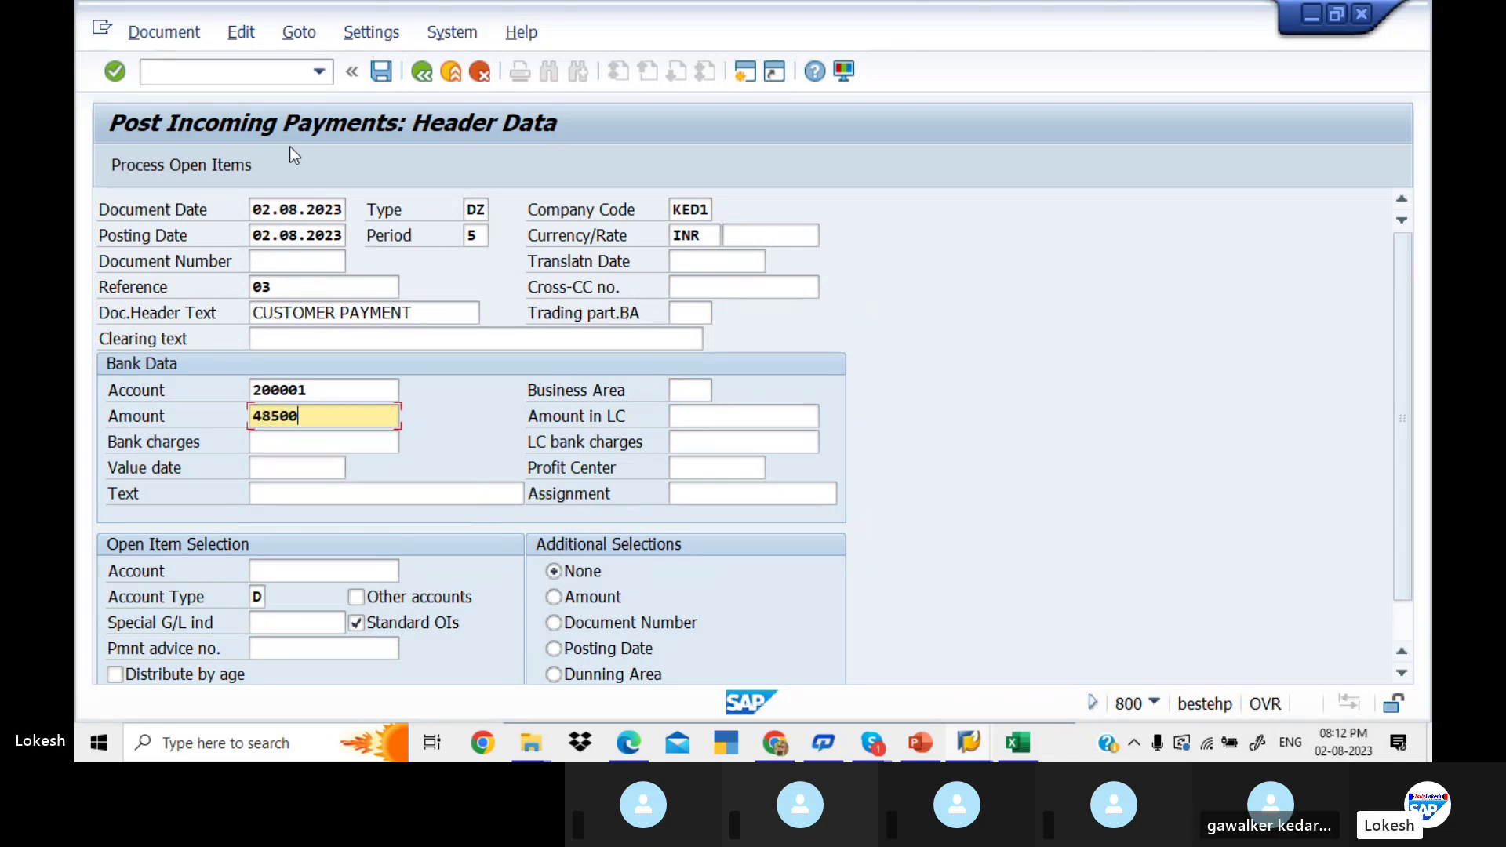
pyautogui.press('Tab')
pyautogui.press('Tab')
pyautogui.press('Tab')
pyautogui.press('Tab')
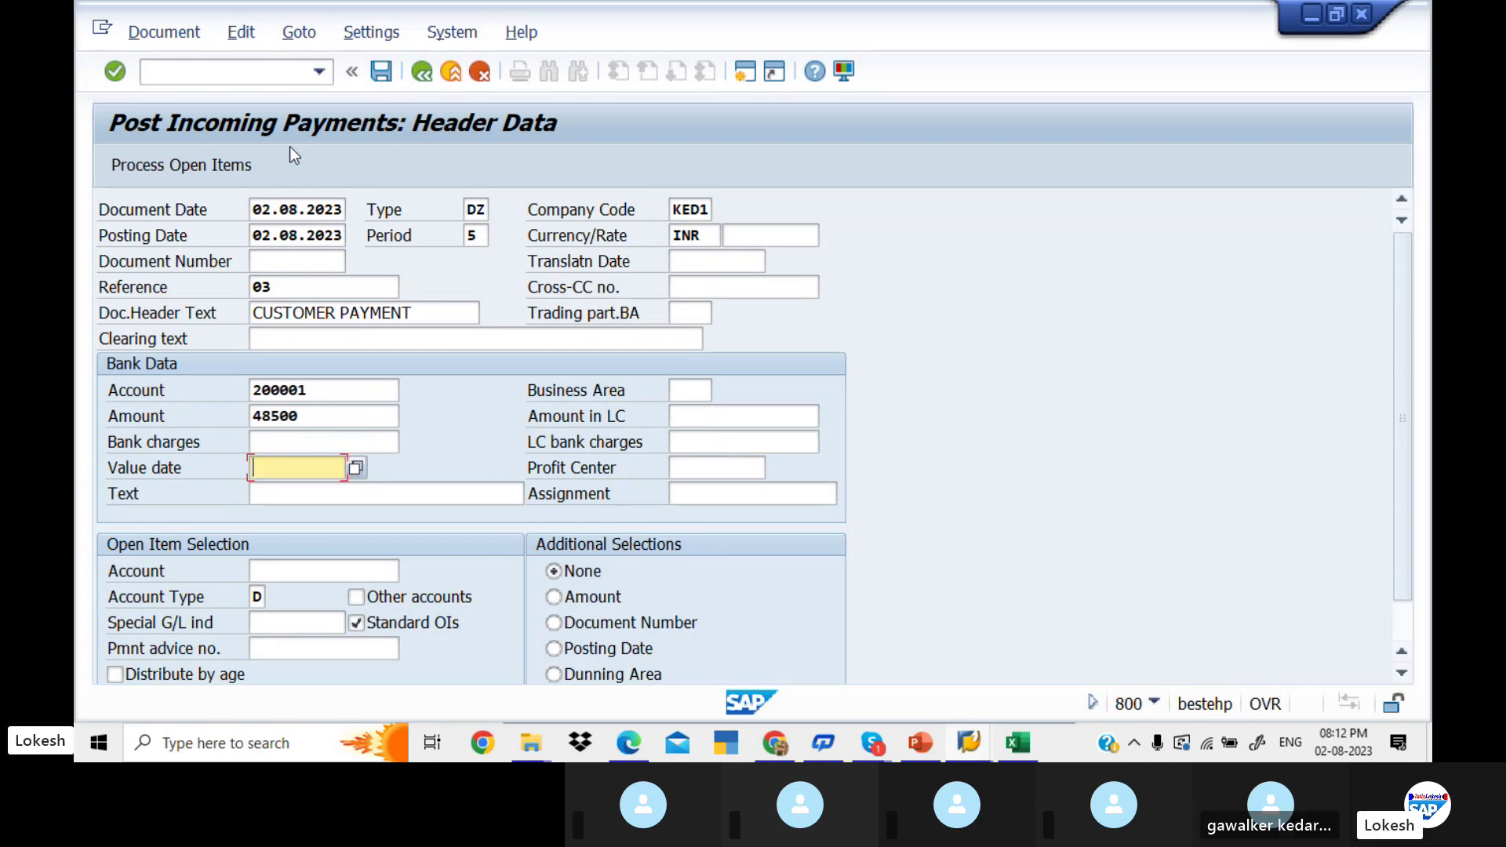
# Set the bank item's value date to 02.08.2023 and its text to Customer Invoice
pyautogui.write('02.08.20')
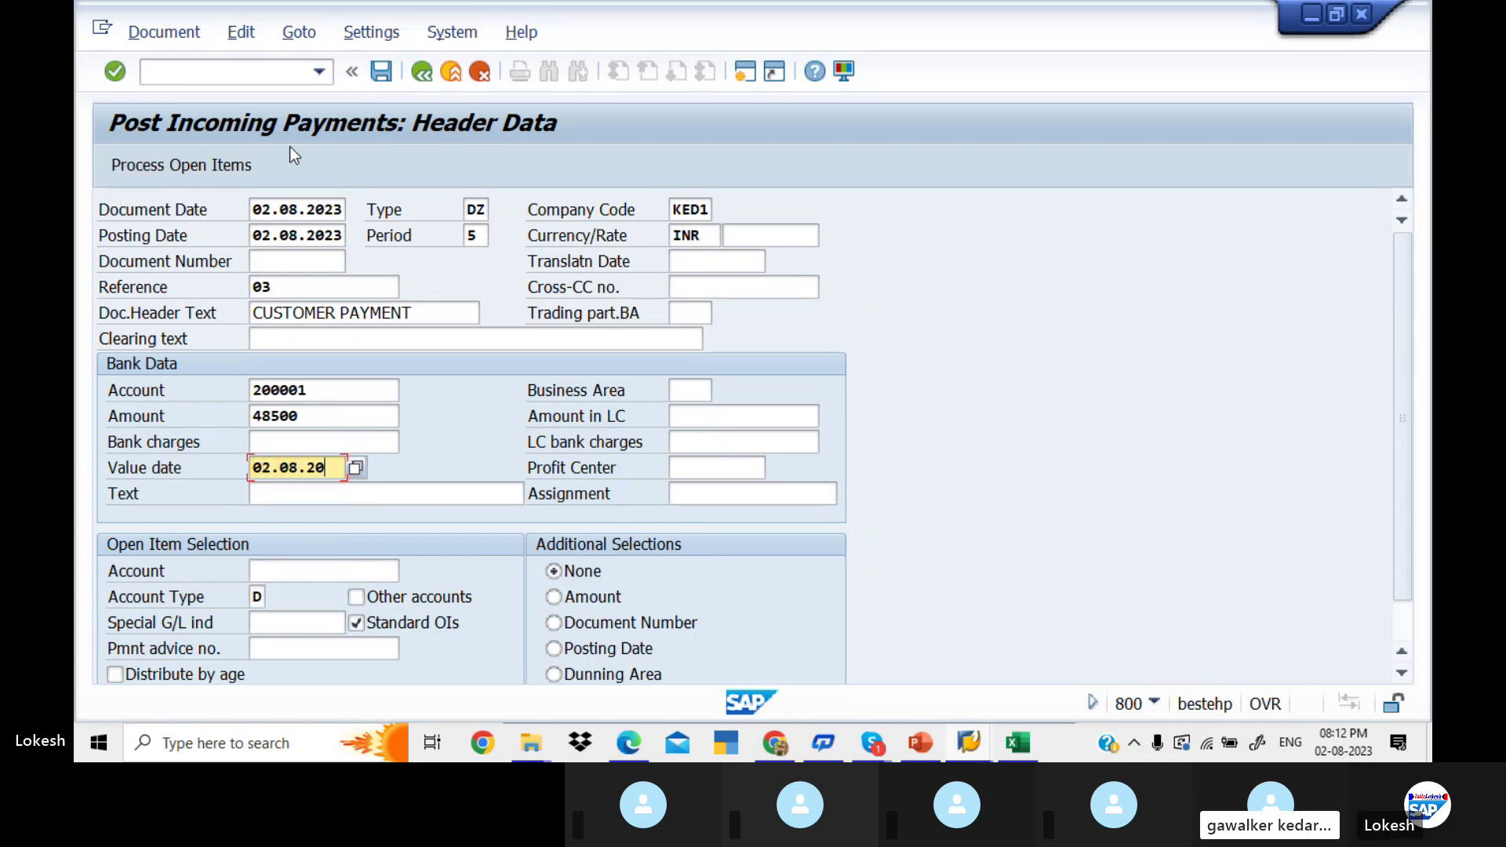
pyautogui.write('23')
pyautogui.press('Tab')
pyautogui.press('Tab')
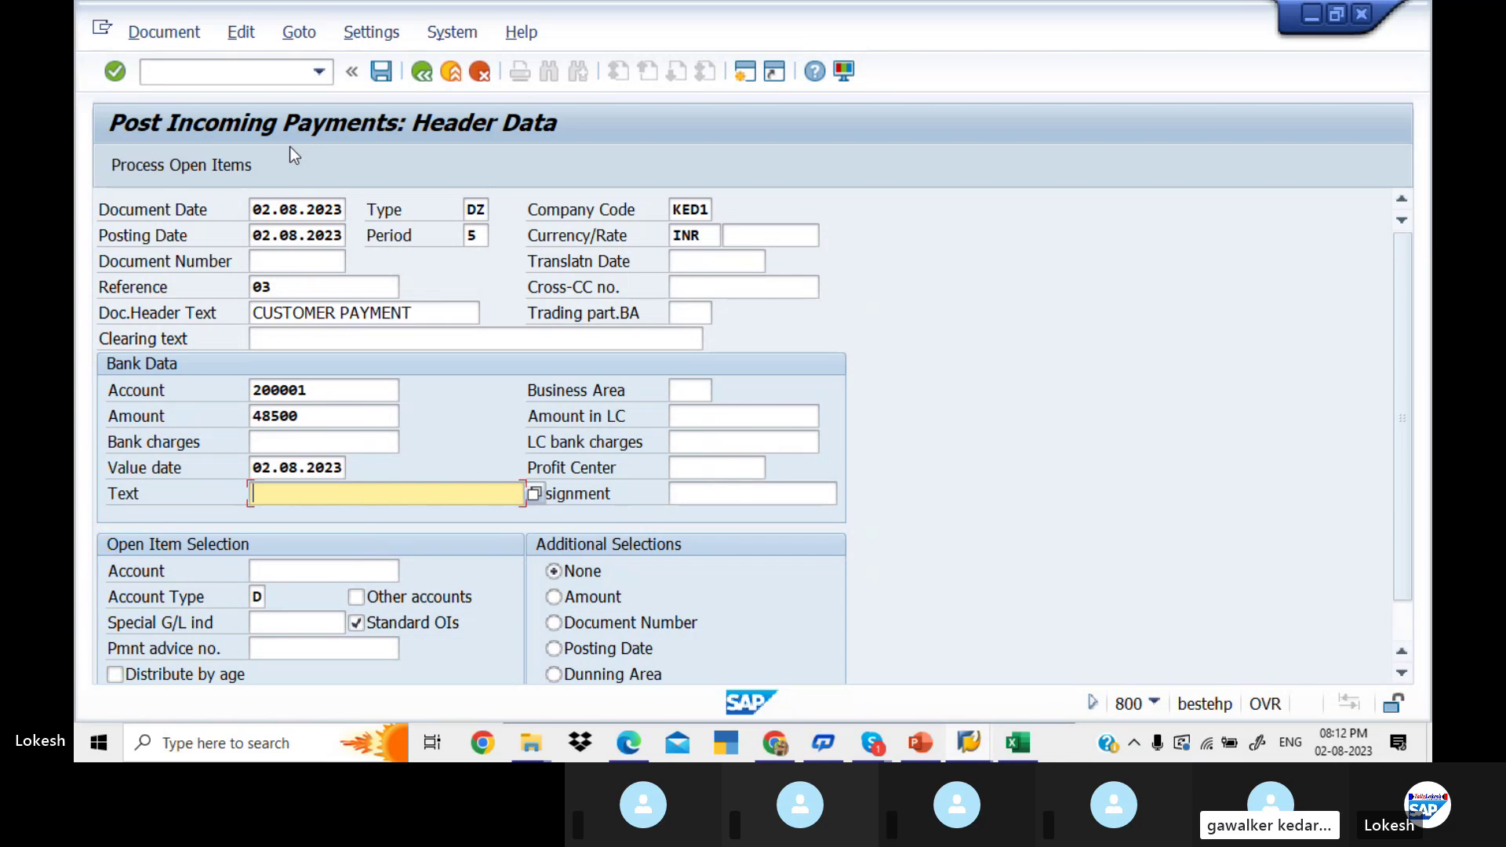
pyautogui.press('BackSpace')
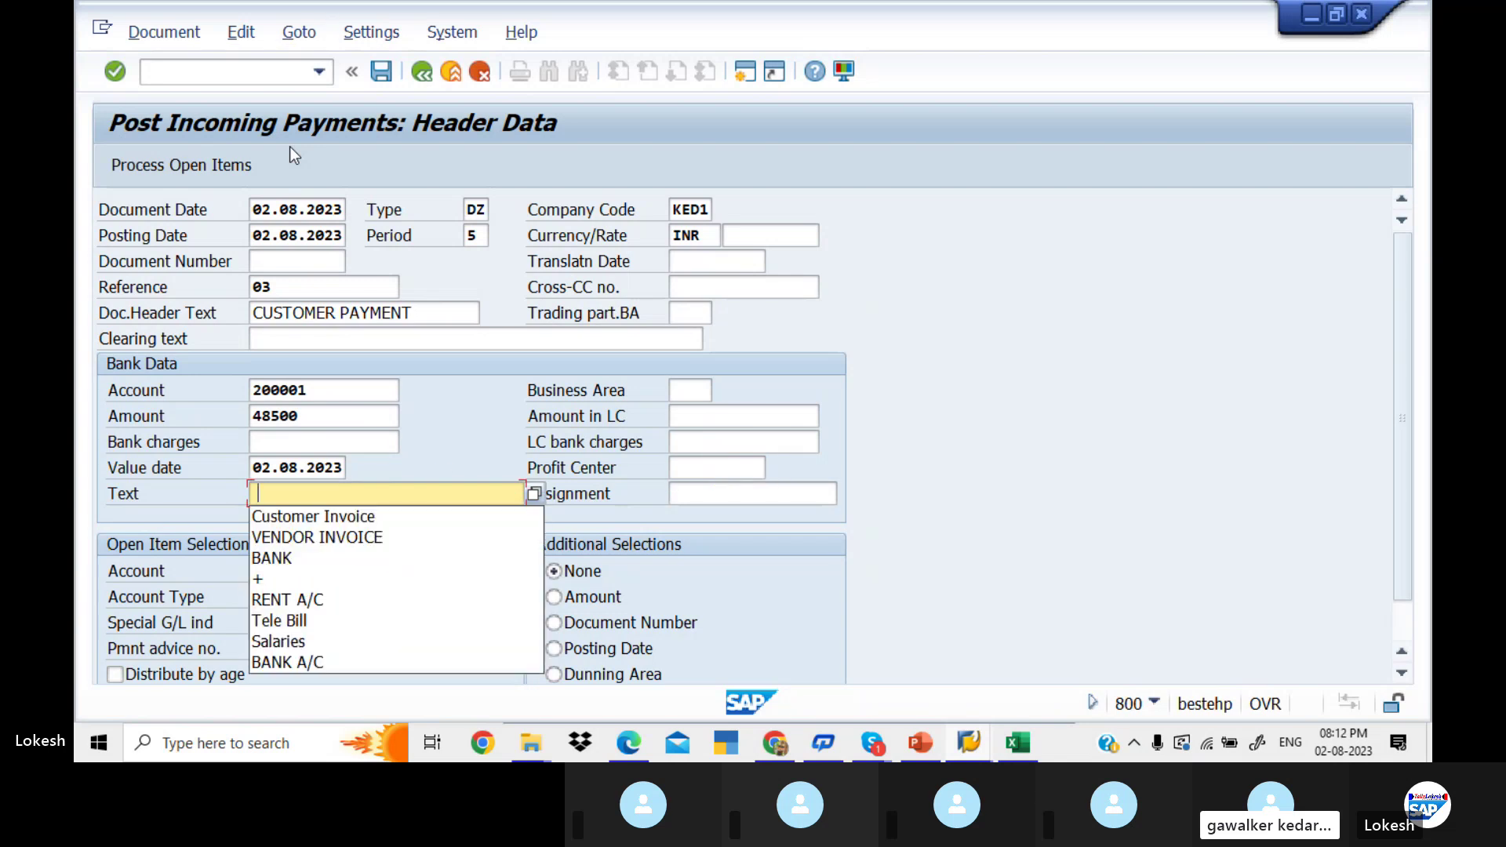
pyautogui.press('Down')
pyautogui.press('Return')
pyautogui.press('Tab')
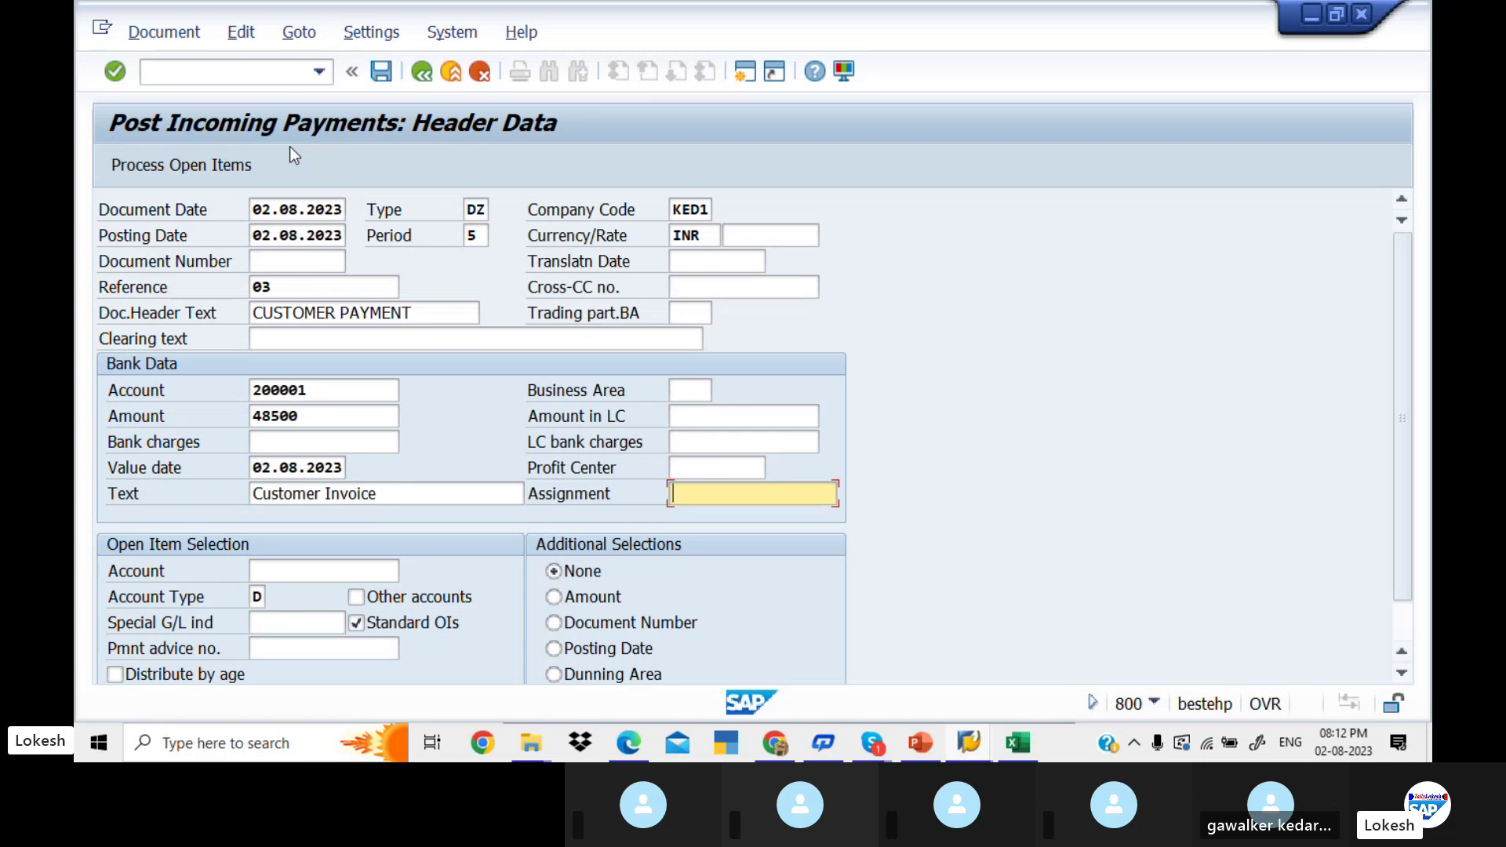
# Look up the customers of company code KED1 and choose TATA SERVICE PVT LTD as the open item account
pyautogui.click(301, 569)
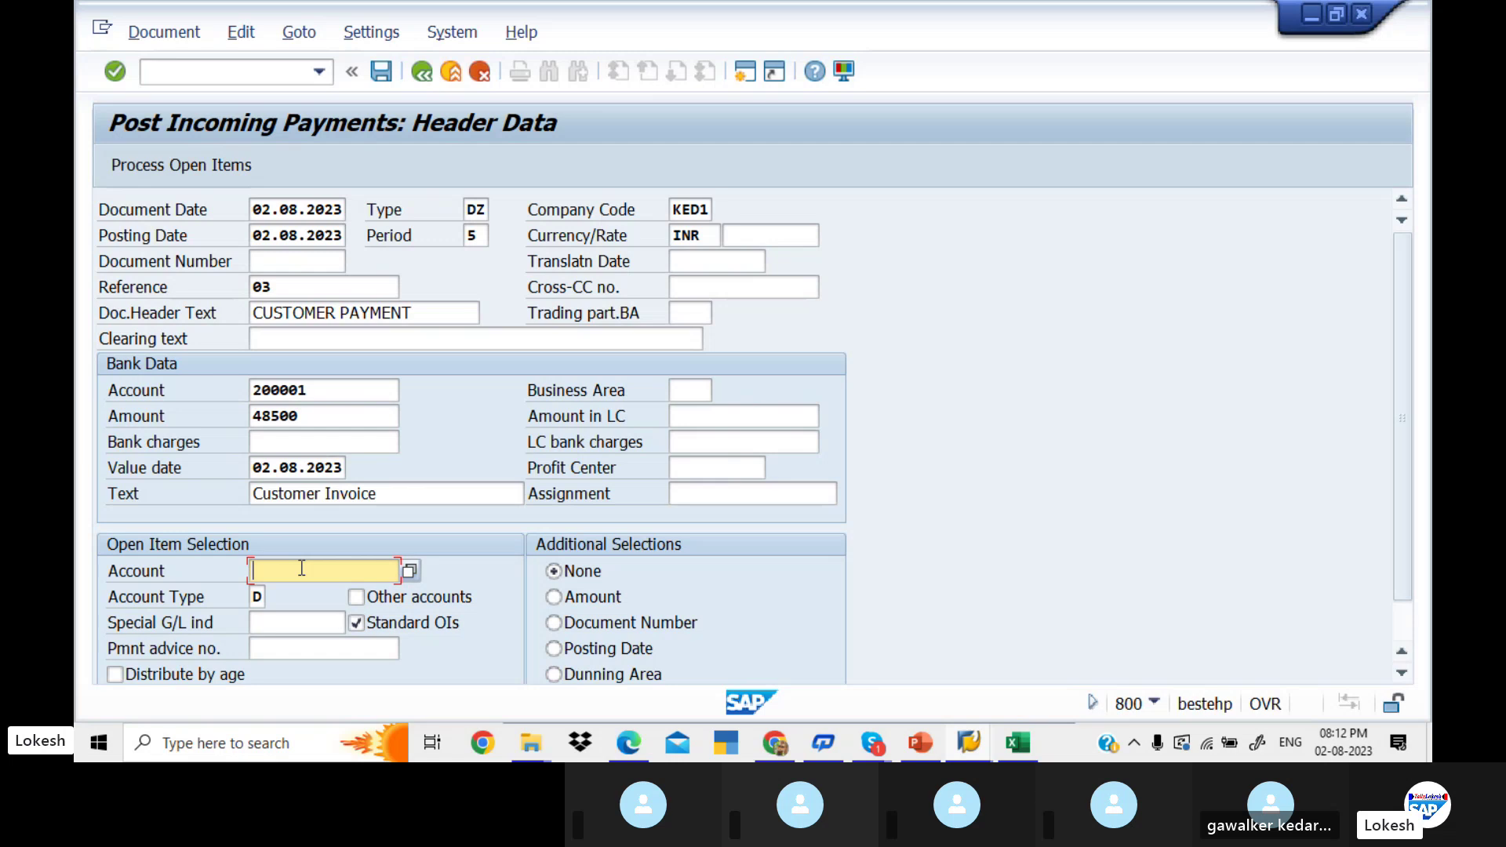
pyautogui.click(409, 571)
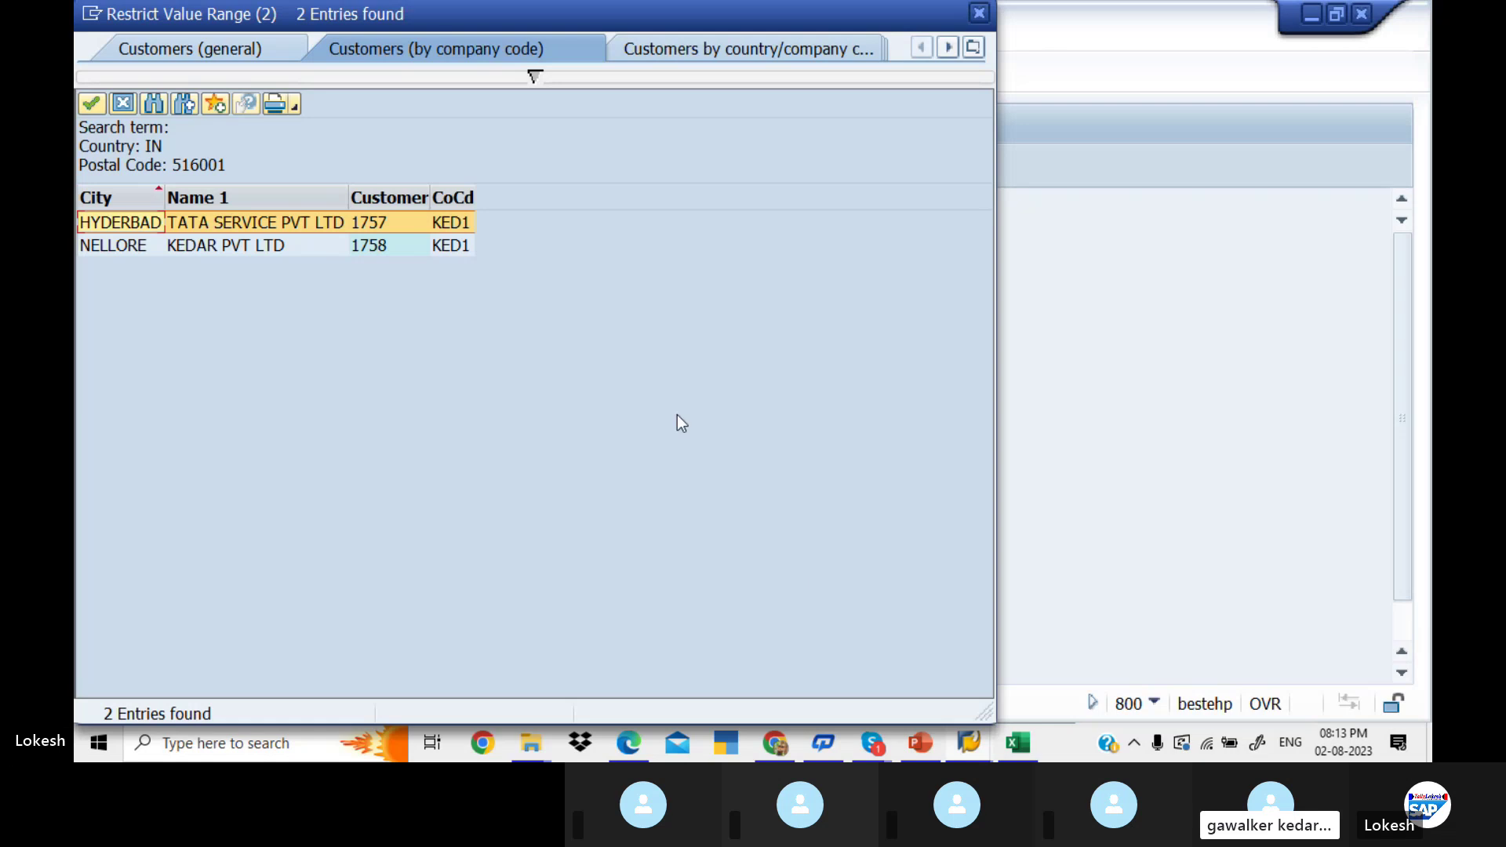
pyautogui.doubleClick(388, 225)
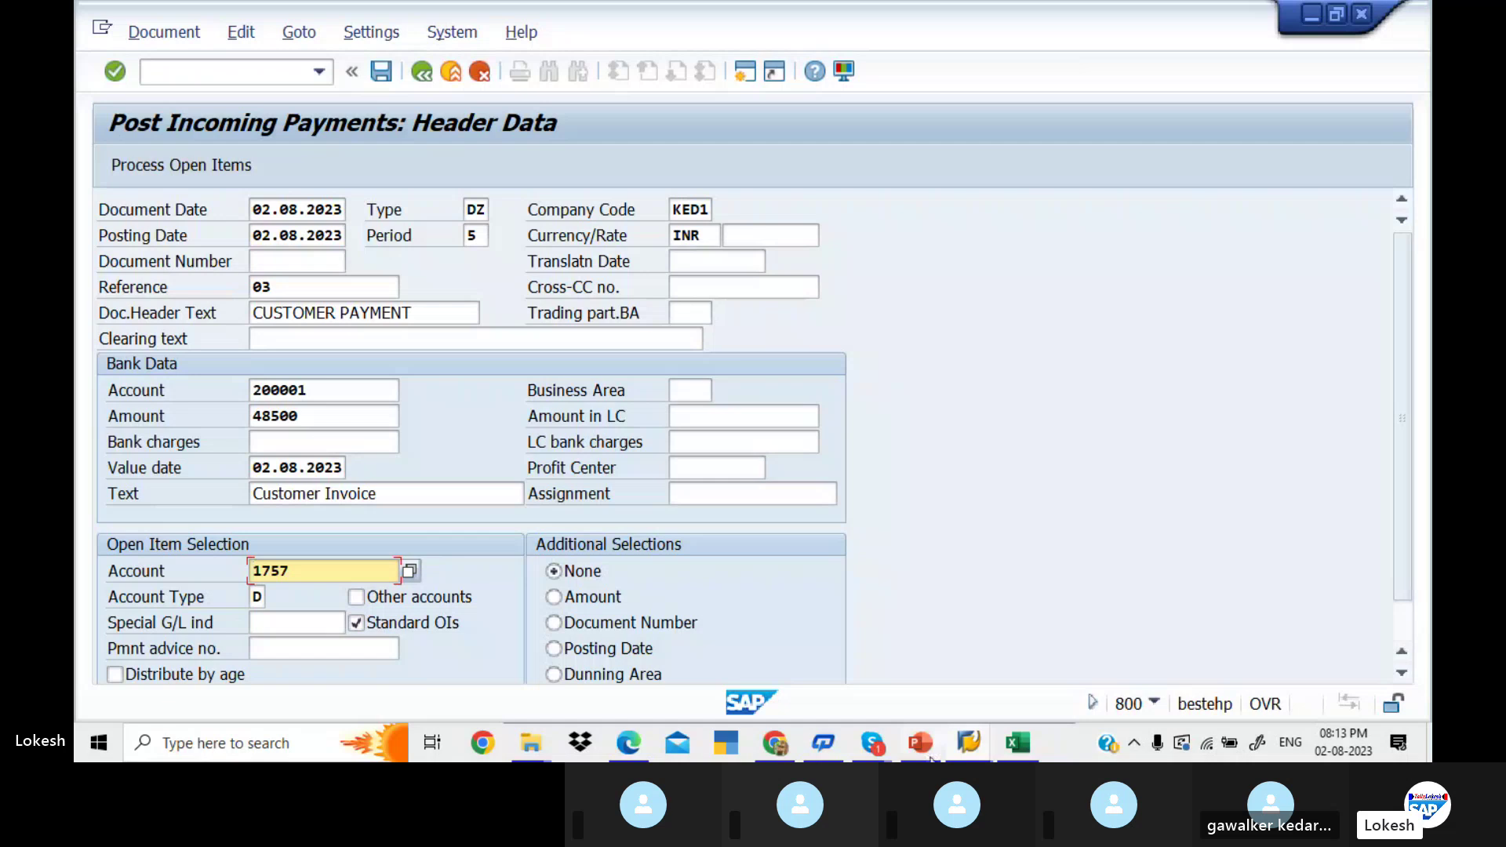
# Switch to the Skype call, unmute the microphone, and return to the SAP payment entry
pyautogui.click(872, 742)
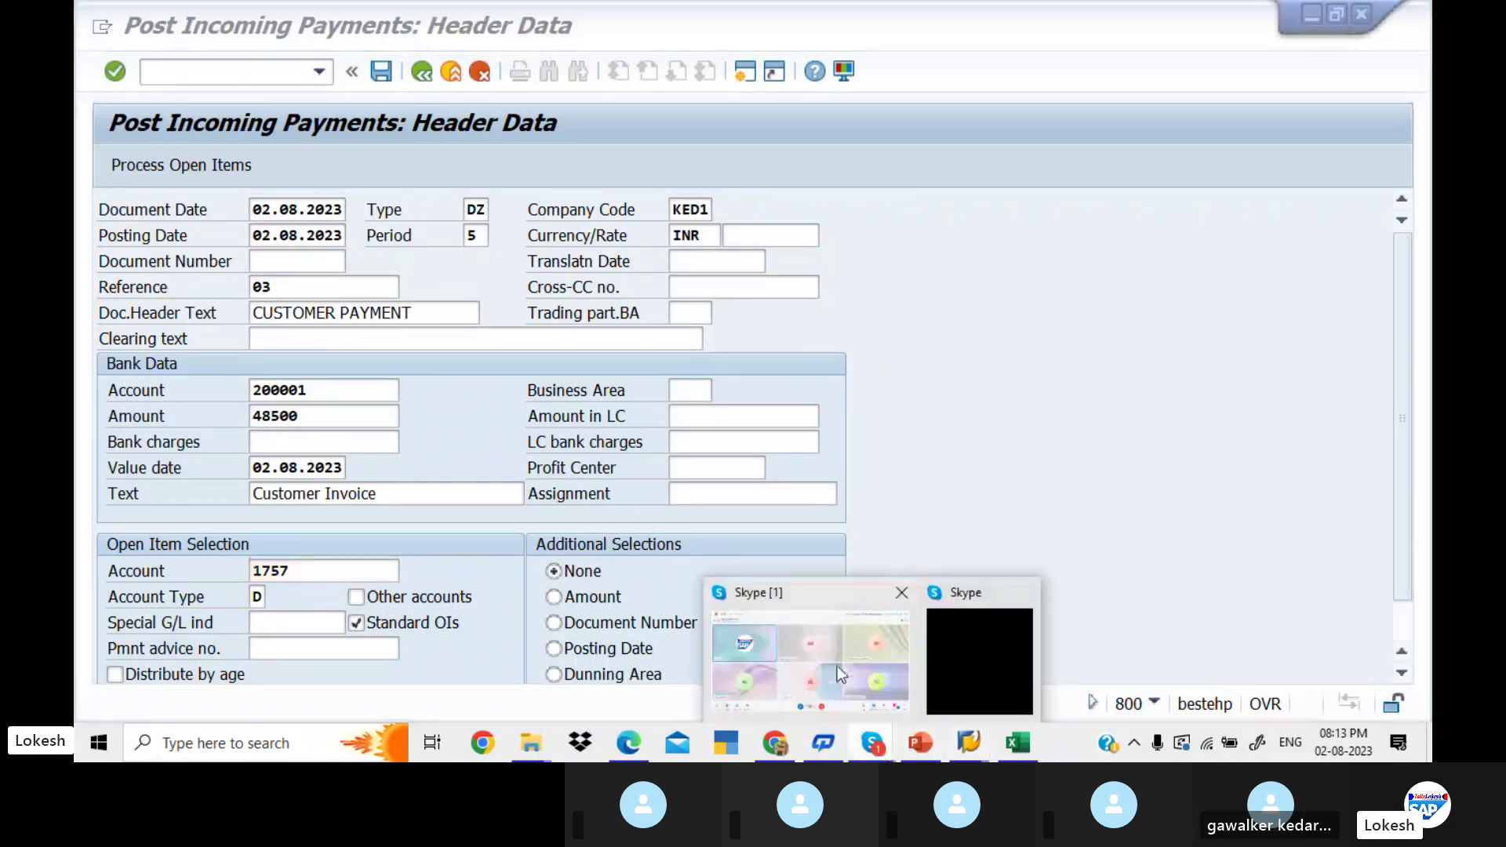
pyautogui.click(836, 665)
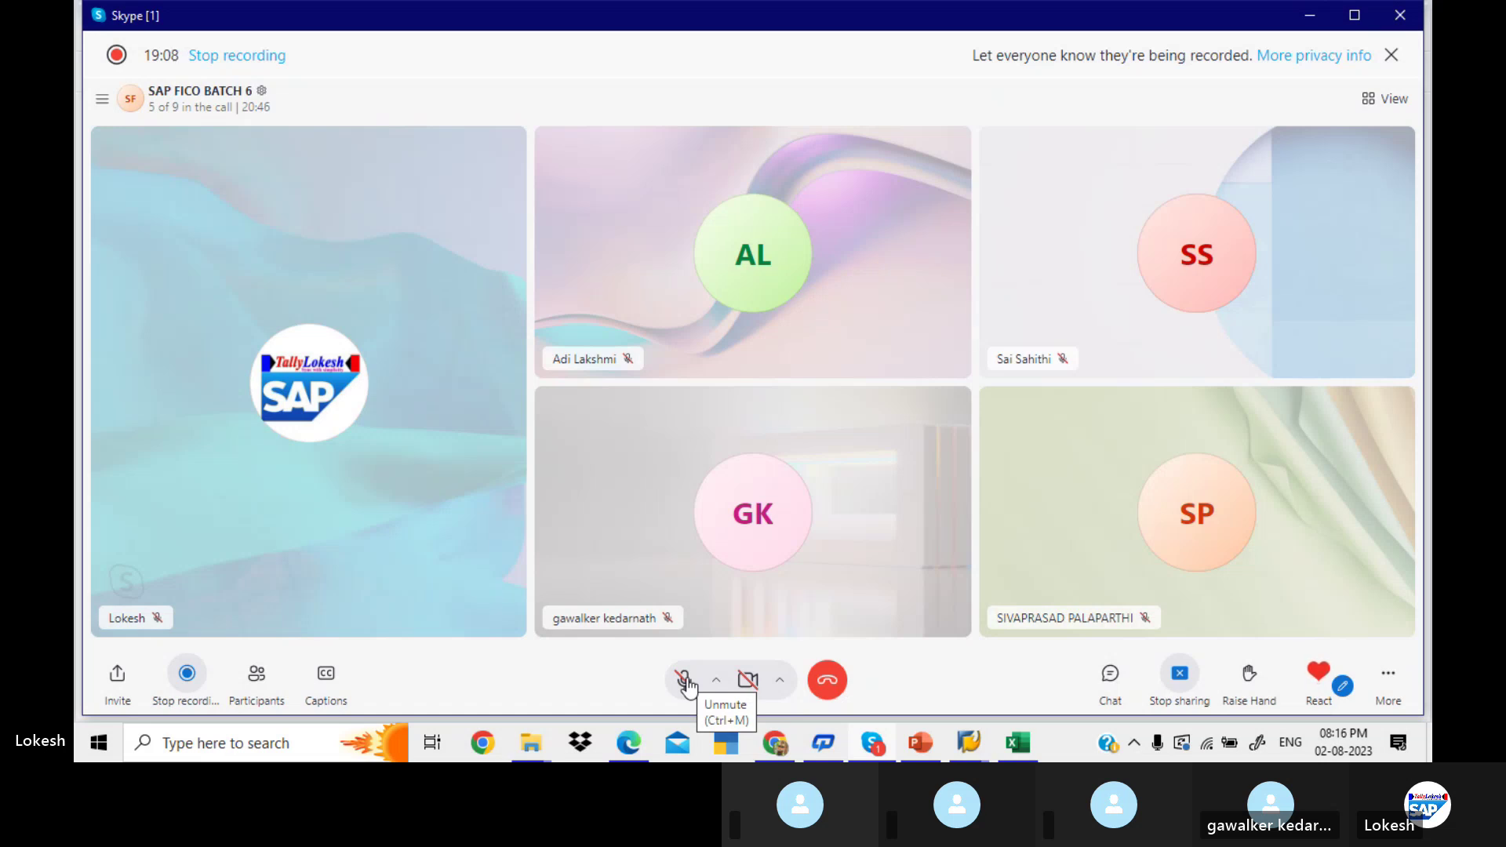
pyautogui.click(681, 688)
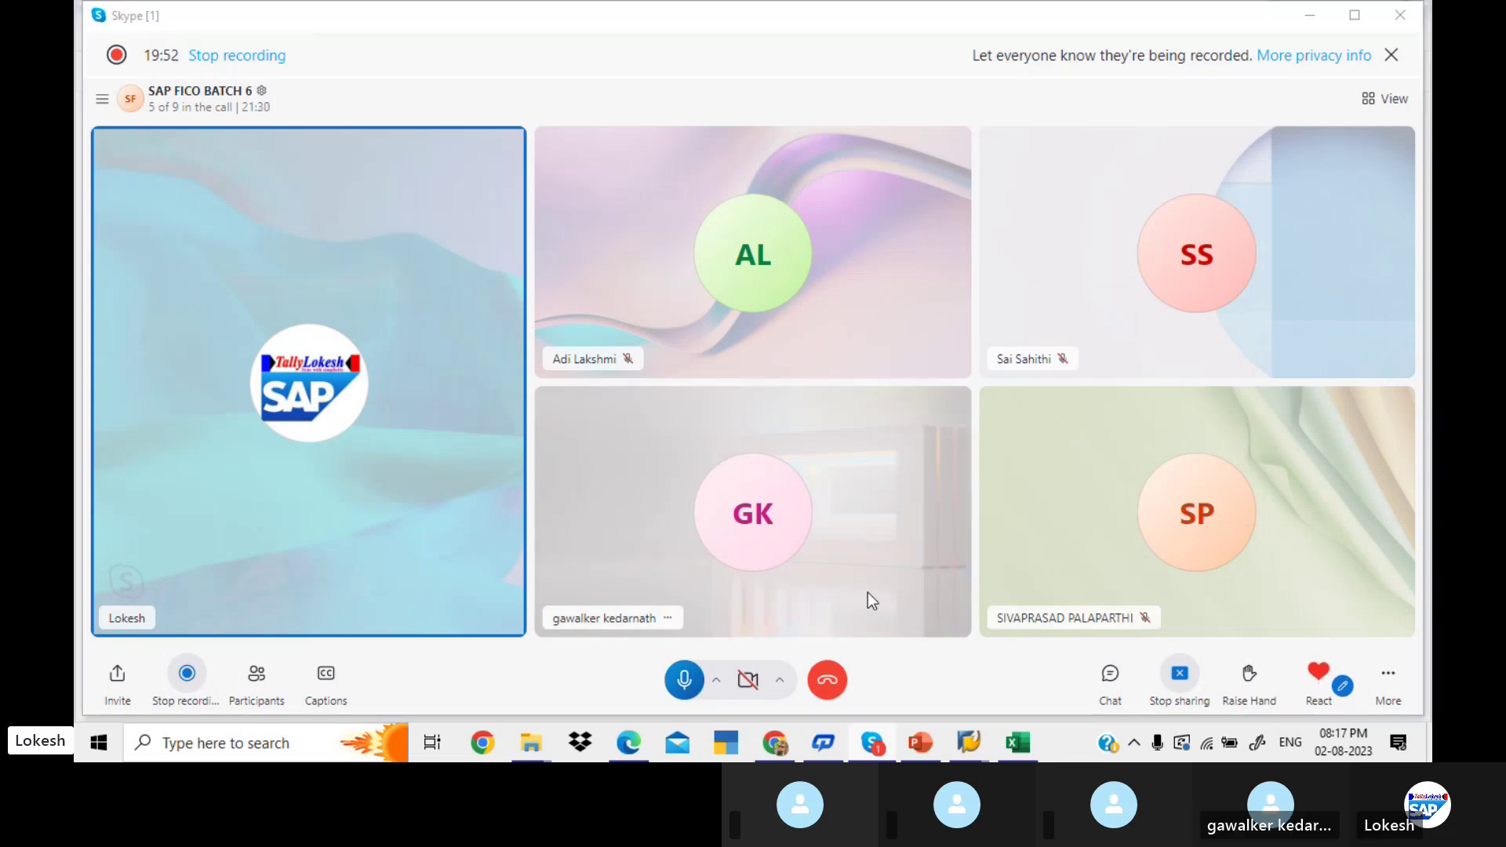
pyautogui.hotkey('alt', 'Tab')
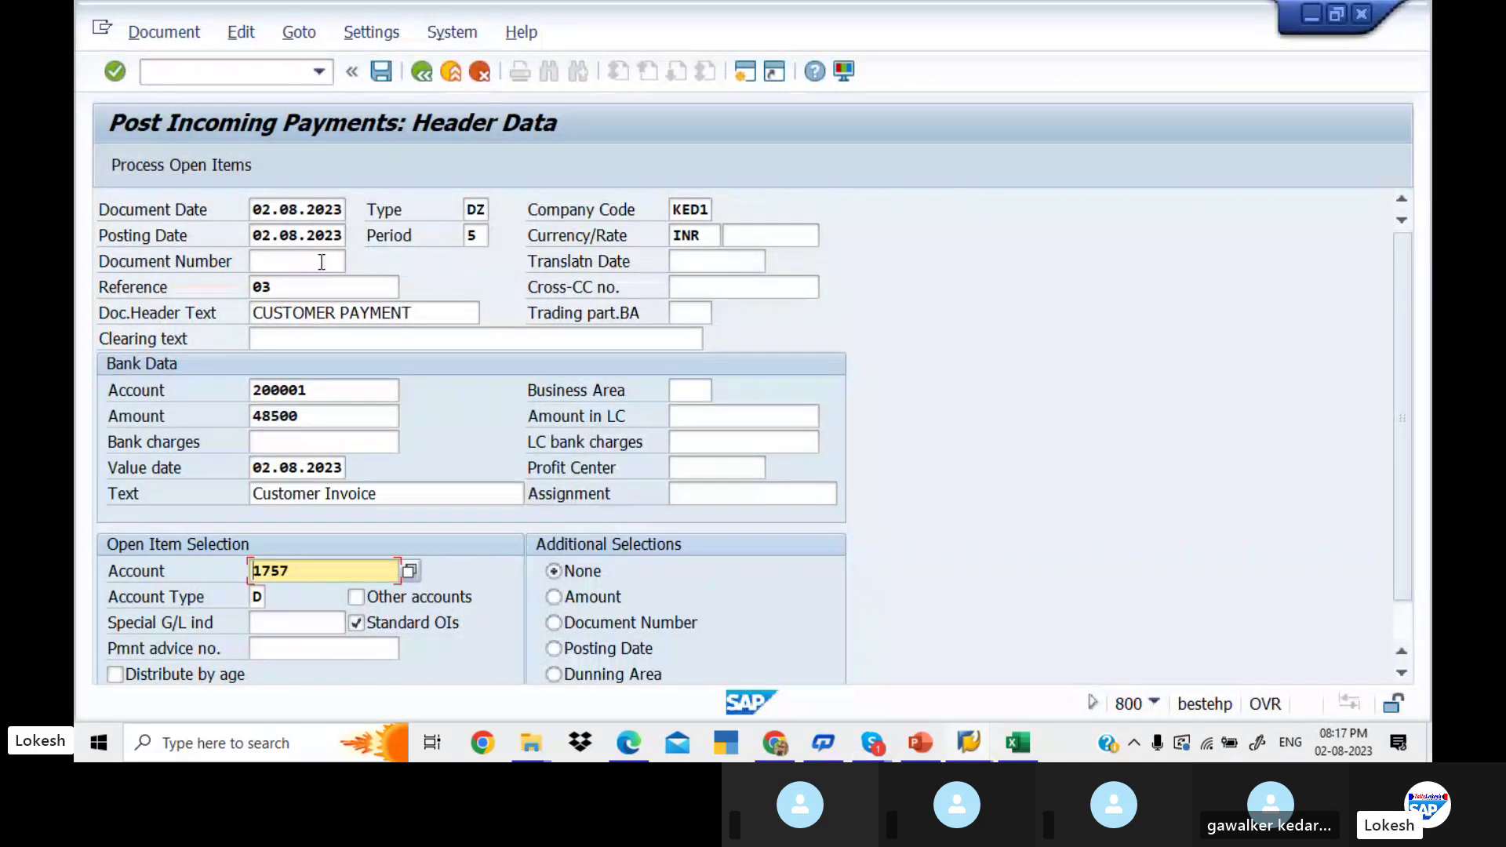
# Process the customer's open items and check the invoice in the customer line item display
pyautogui.click(232, 168)
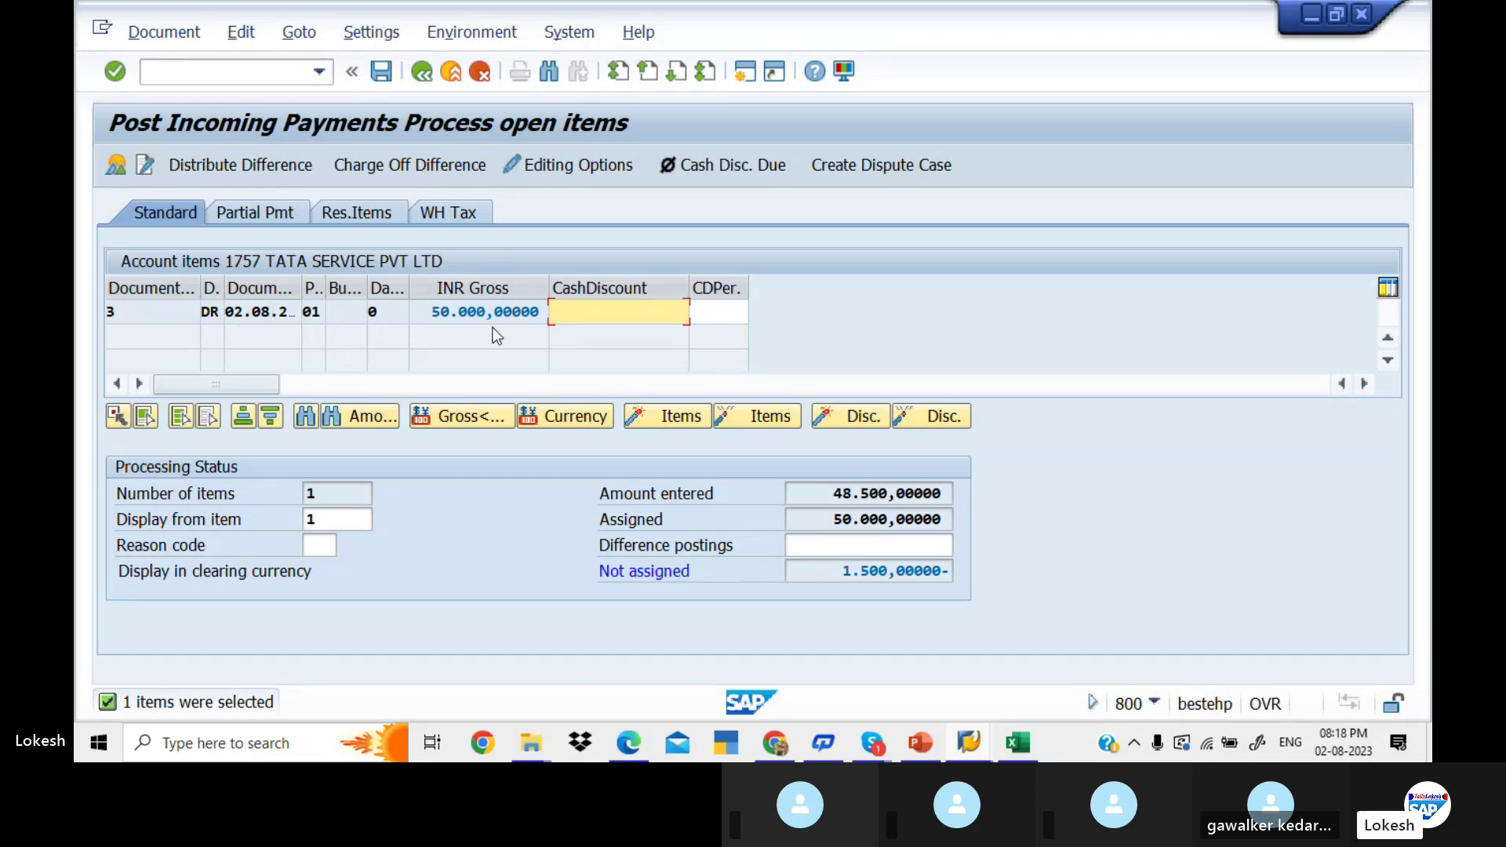
pyautogui.hotkey('alt', 'Tab')
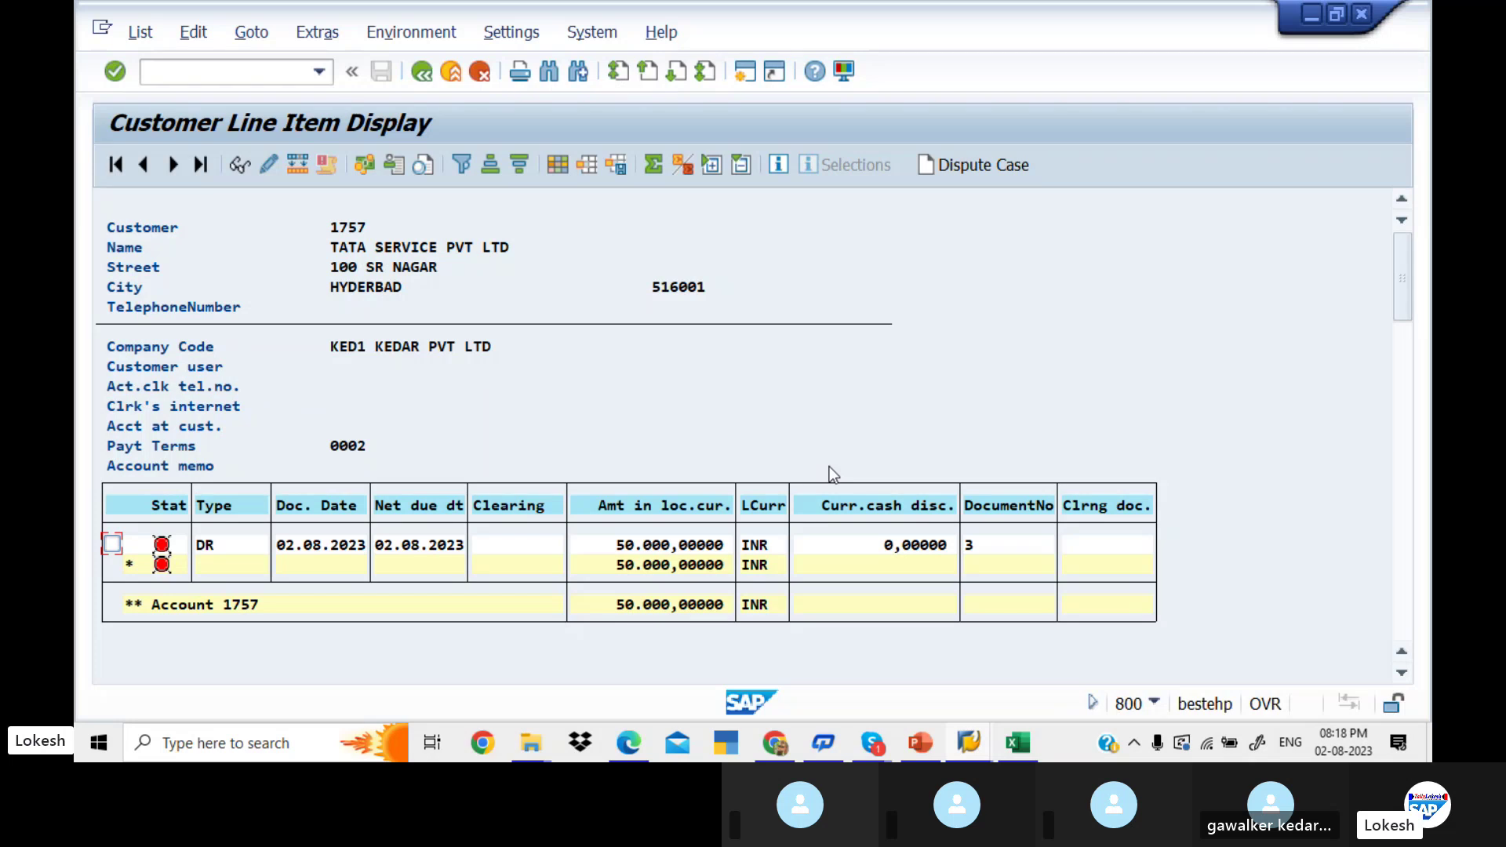
pyautogui.hotkey('alt', 'Tab')
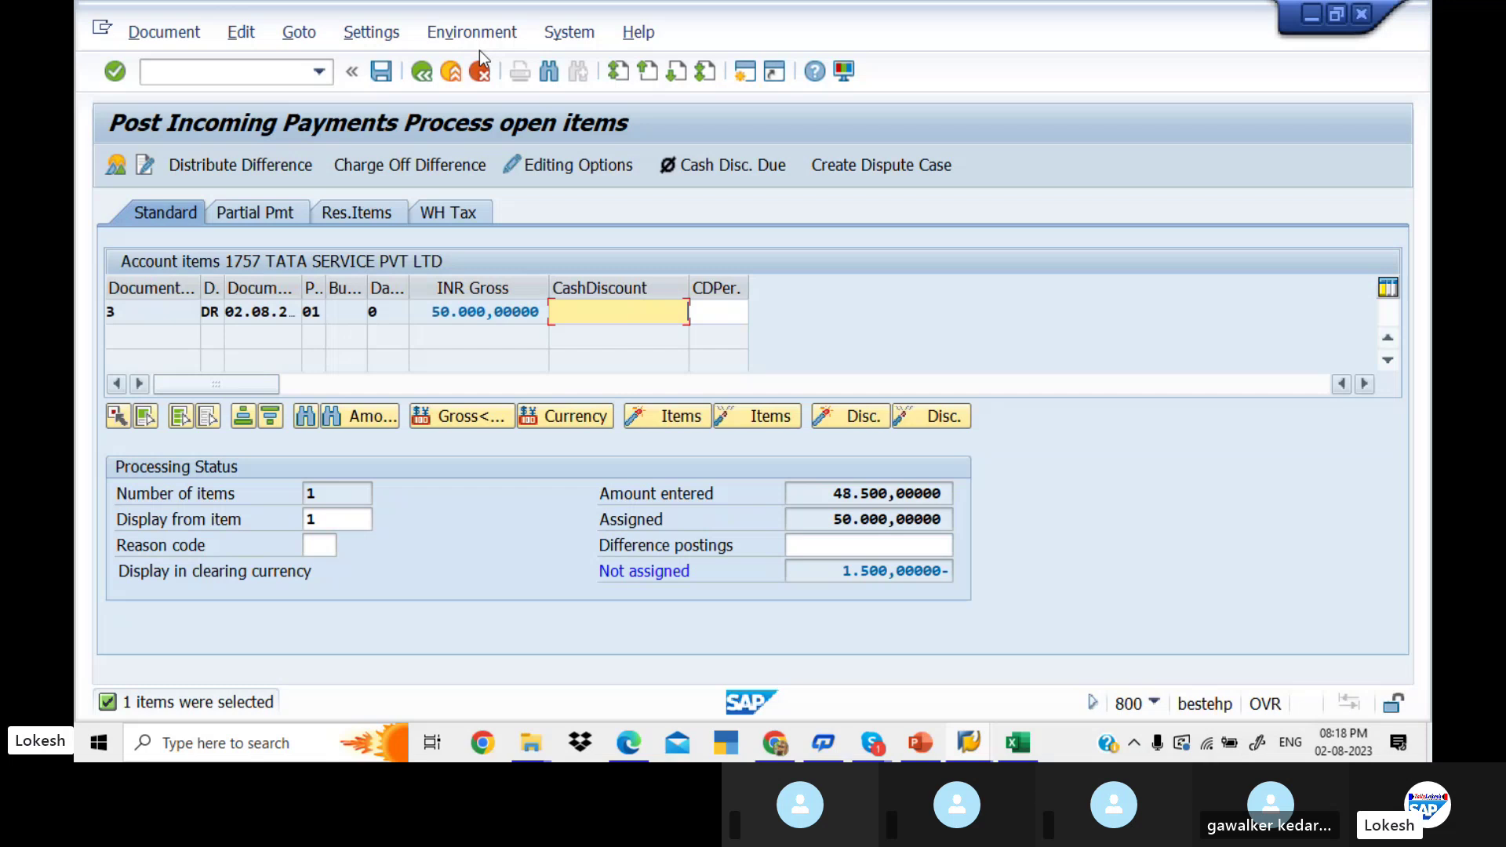
# Assign a cash discount of 1500 INR to the open invoice and try to post the incoming payment
pyautogui.click(381, 72)
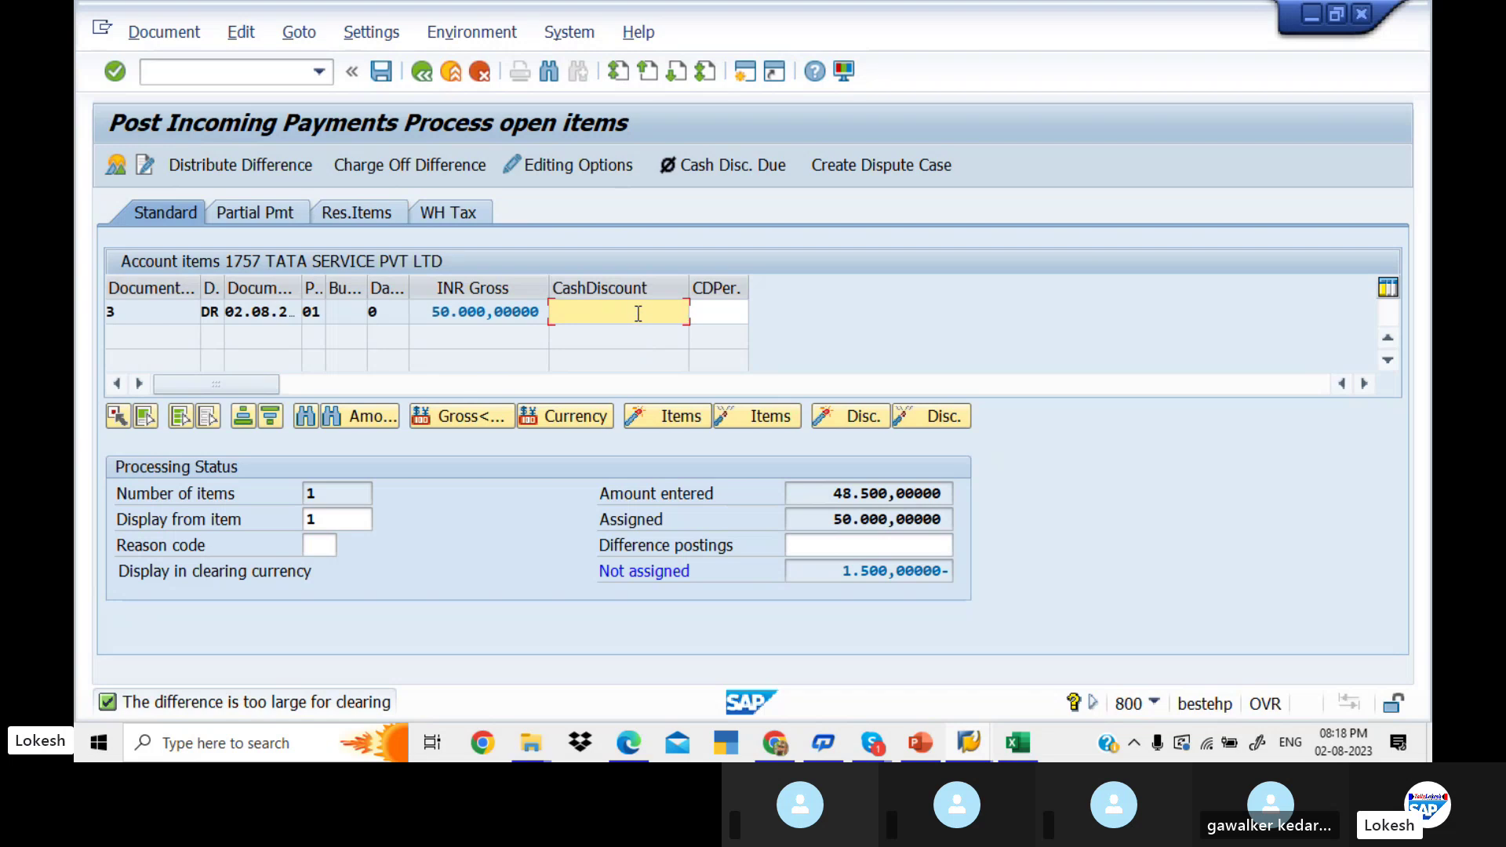
pyautogui.write('-1500')
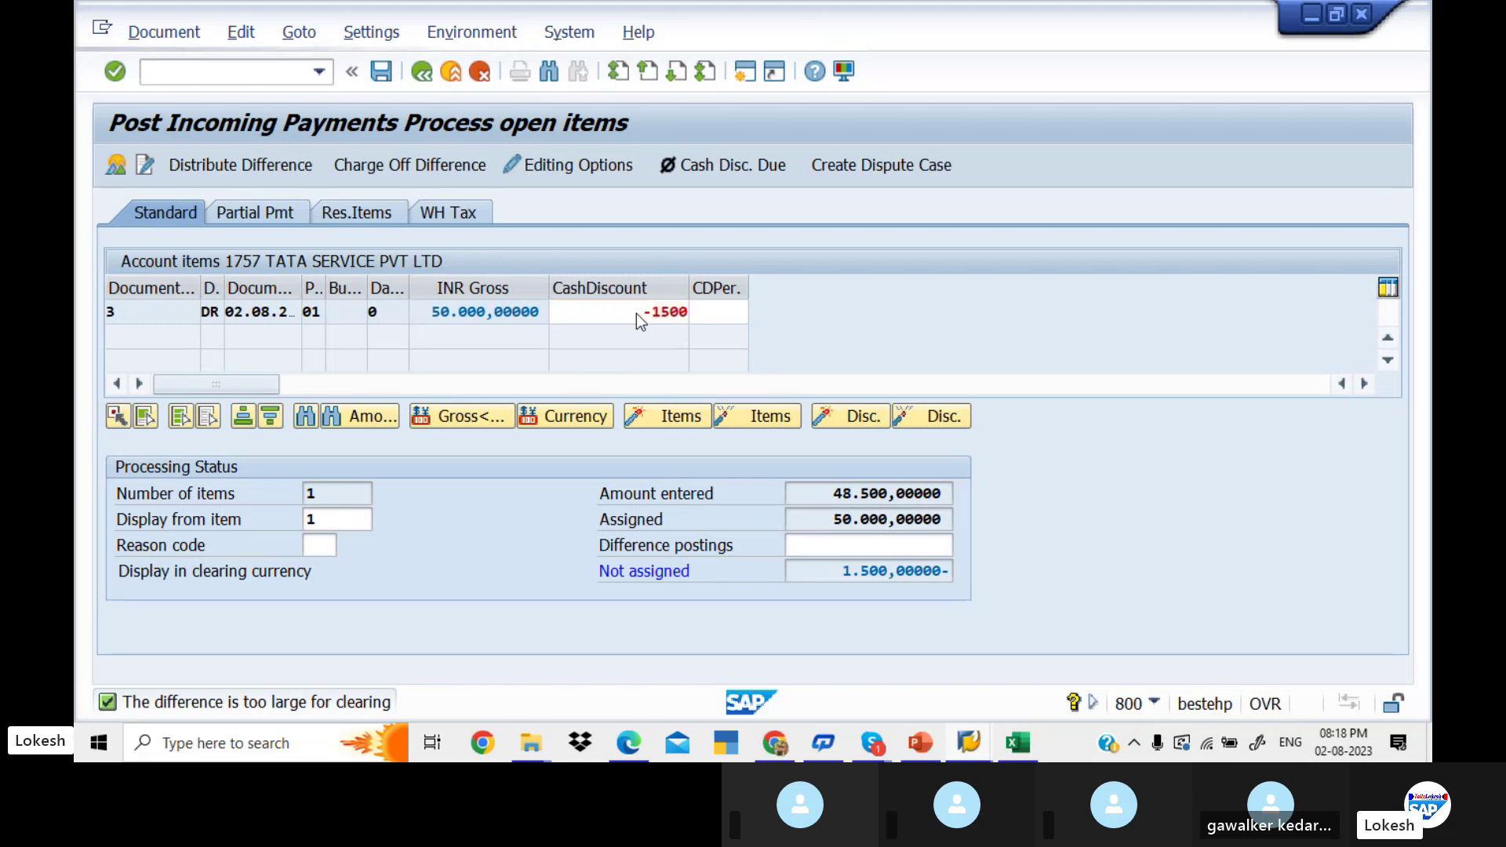
pyautogui.press('Return')
pyautogui.press('Return')
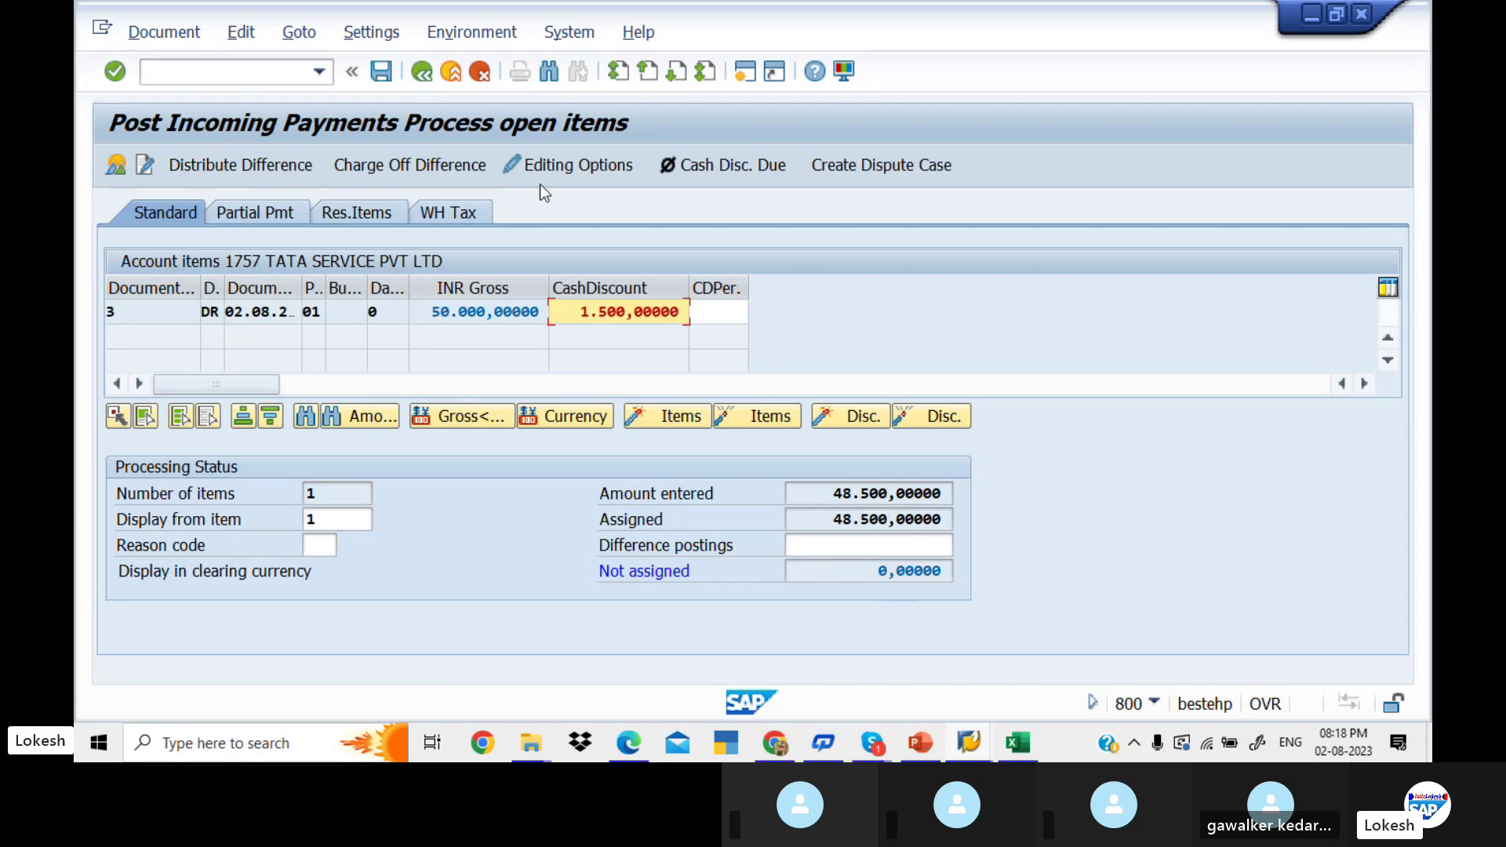
pyautogui.click(392, 79)
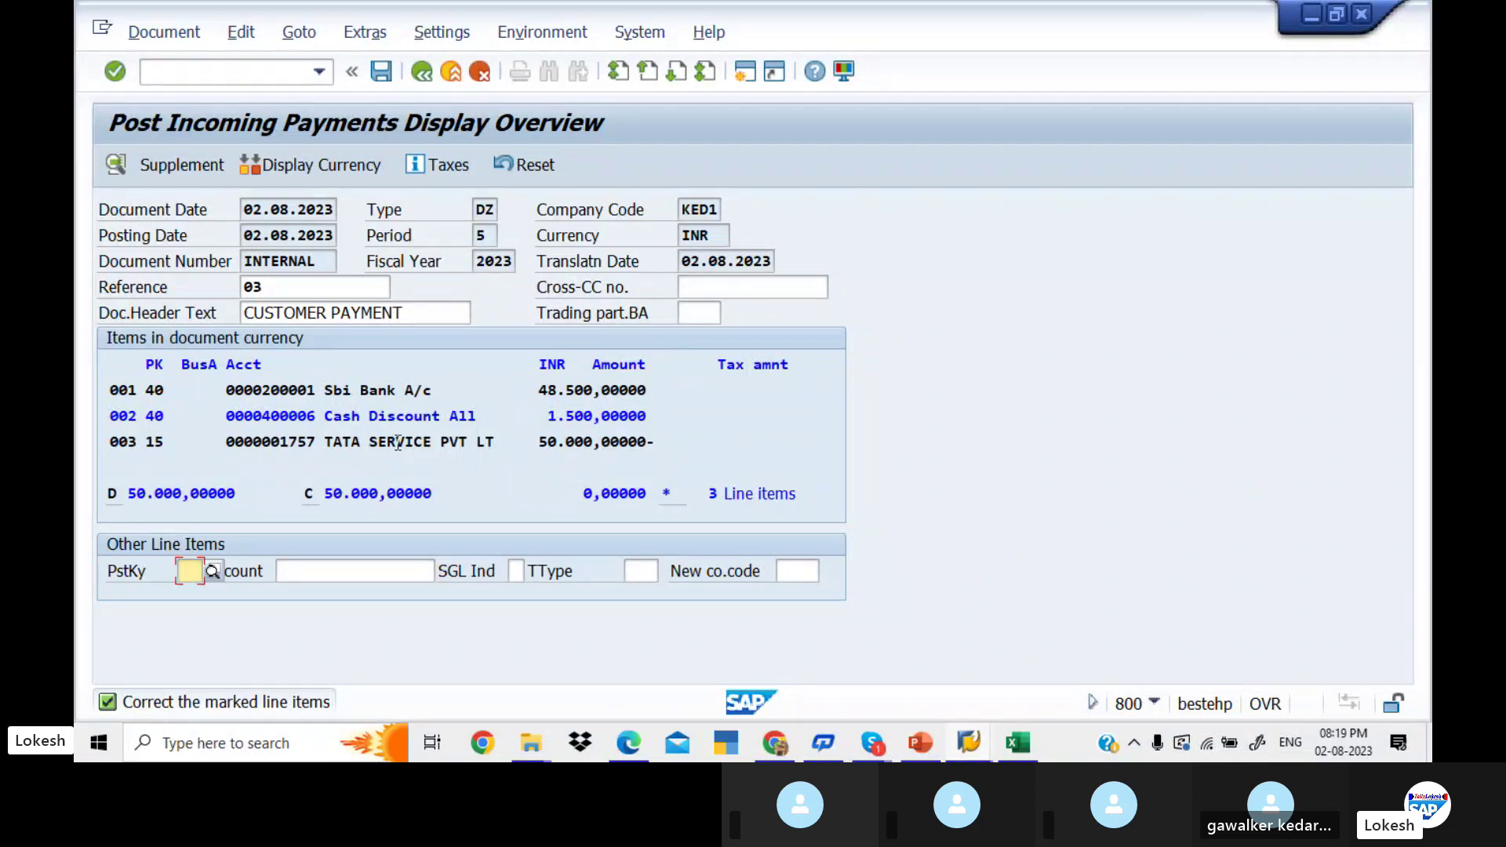
# Review the customer payment debit and credit entries on PowerPoint's Cash Discount Allowed slide and return to the SAP payment overview
pyautogui.hotkey('alt', 'Tab')
pyautogui.hotkey('alt', 'Tab')
pyautogui.hotkey('alt', 'Tab')
pyautogui.hotkey('alt', 'Tab')
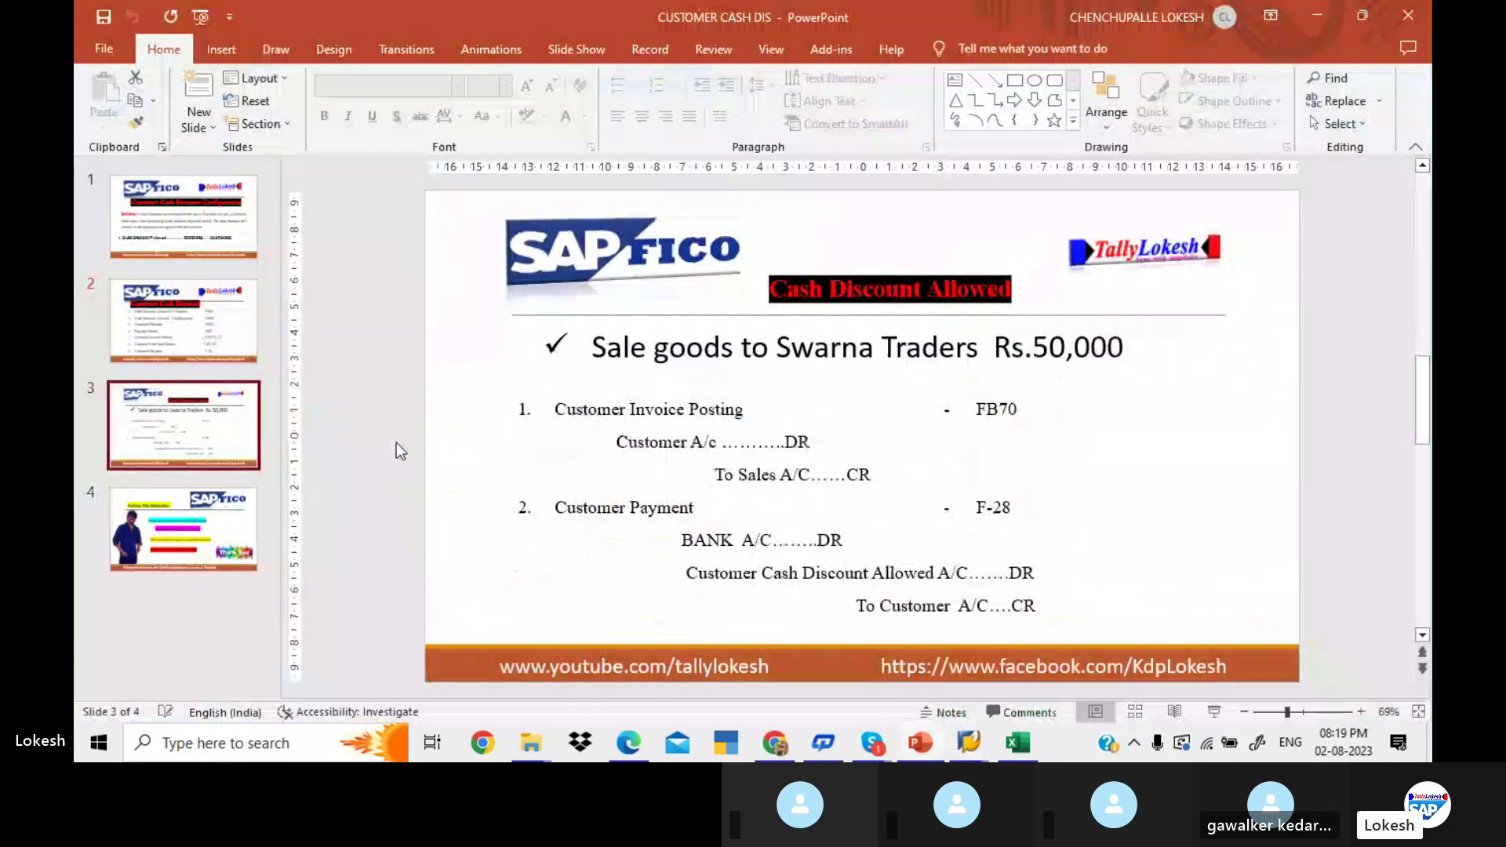
pyautogui.moveTo(681, 540)
pyautogui.mouseDown()
pyautogui.moveTo(759, 572)
pyautogui.moveTo(920, 566)
pyautogui.mouseUp()
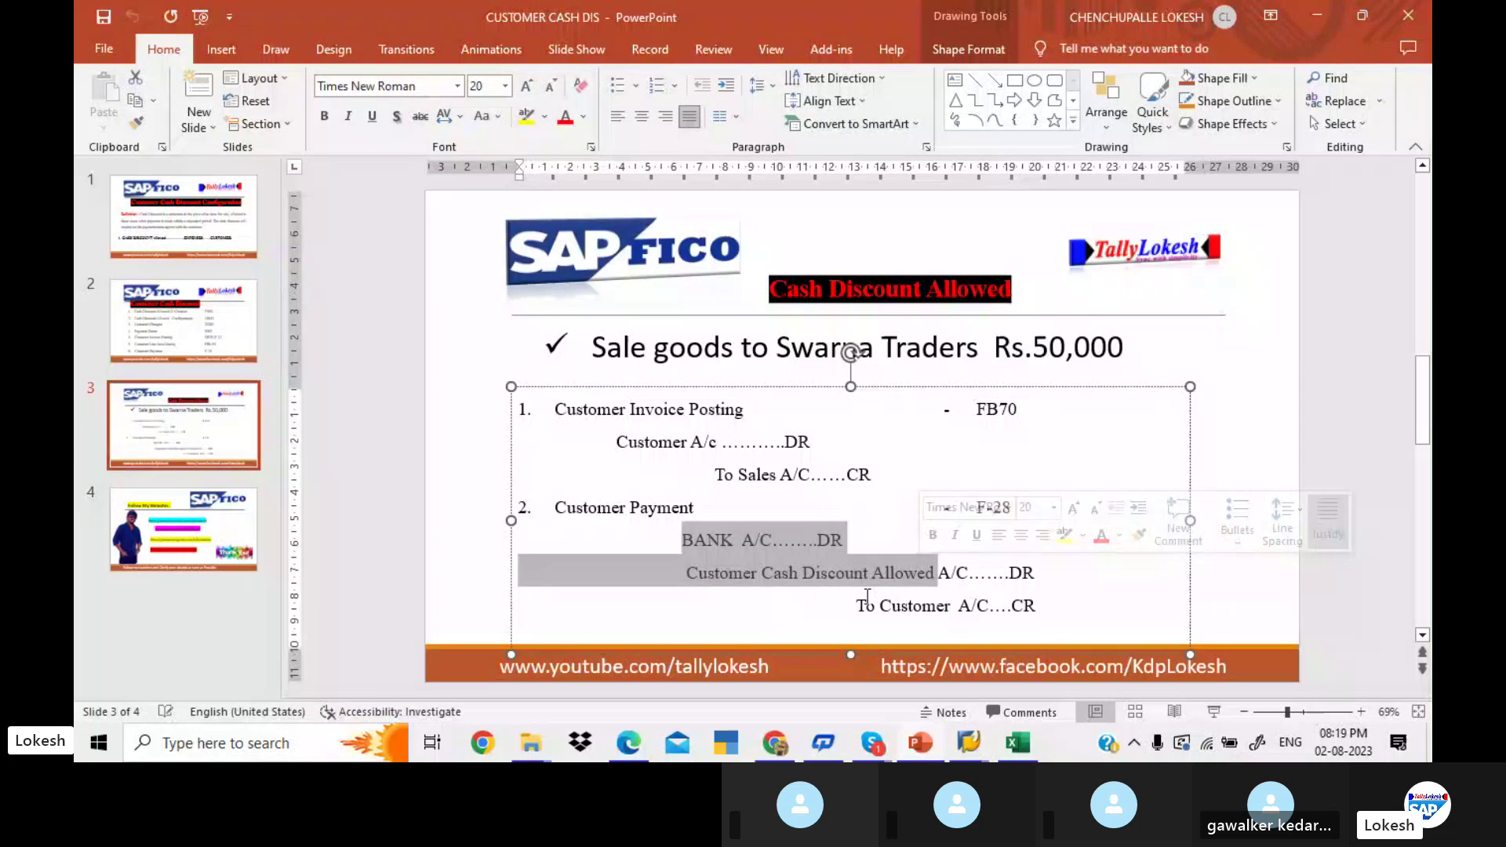
pyautogui.moveTo(863, 599); pyautogui.dragTo(1043, 606)
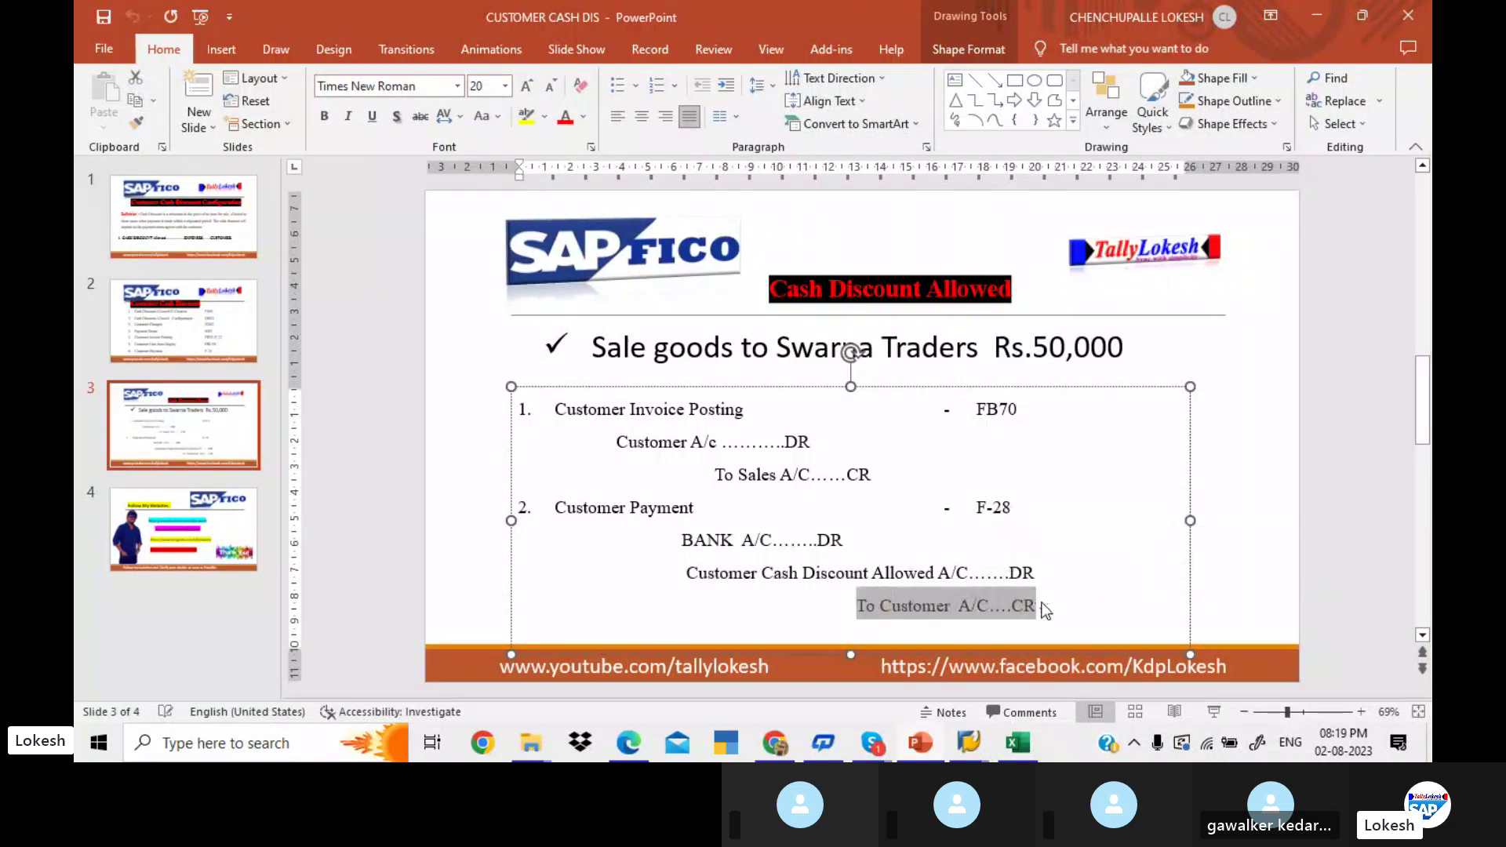
pyautogui.hotkey('alt', 'Tab')
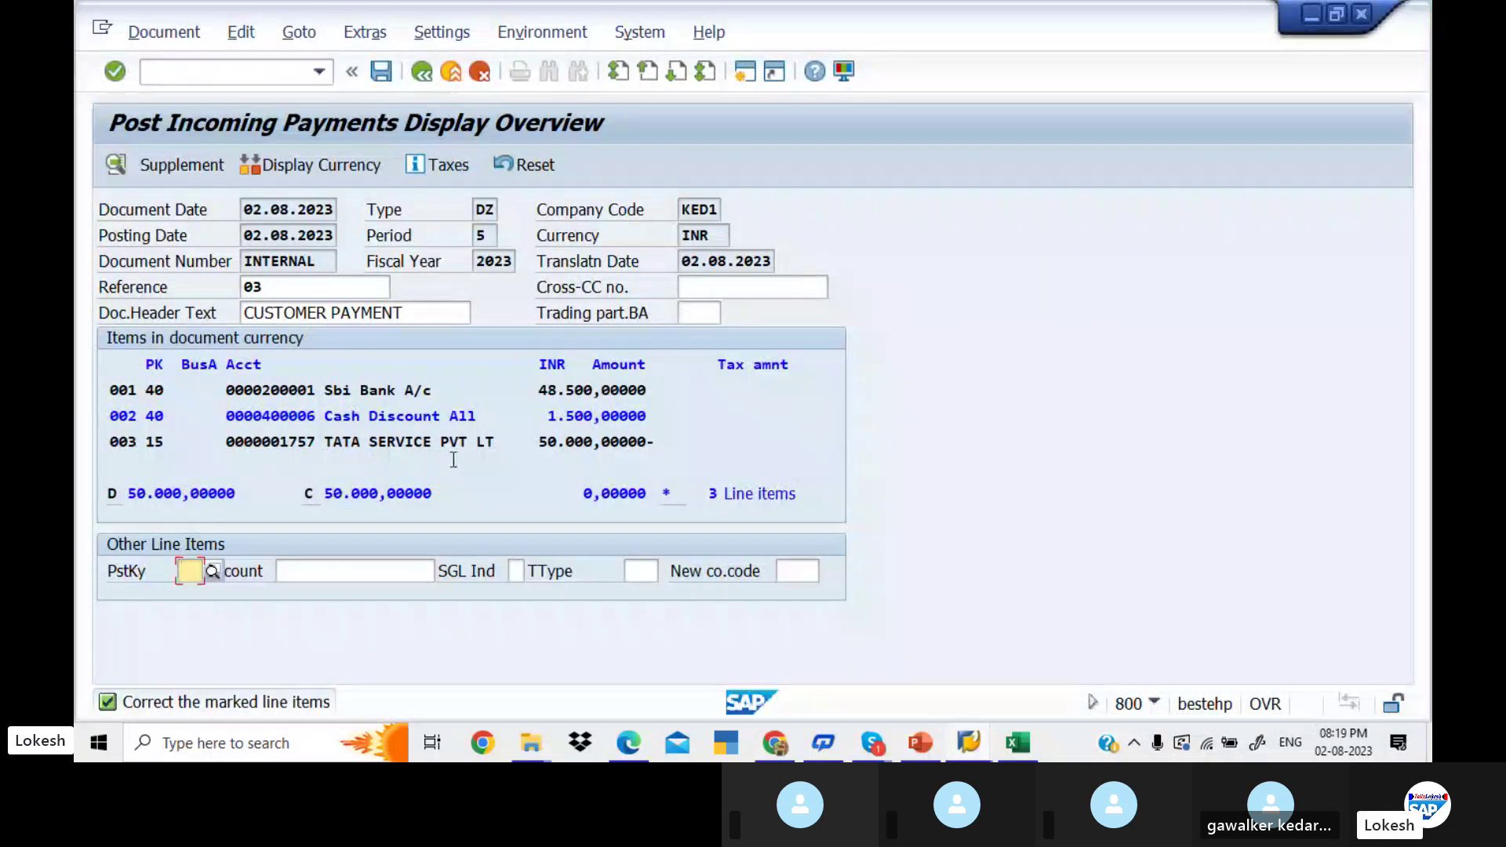
# Complete the Cash Discount Allowed line with value date 02.08.2023 and text Customer Invoice, and post the incoming payment
pyautogui.doubleClick(374, 414)
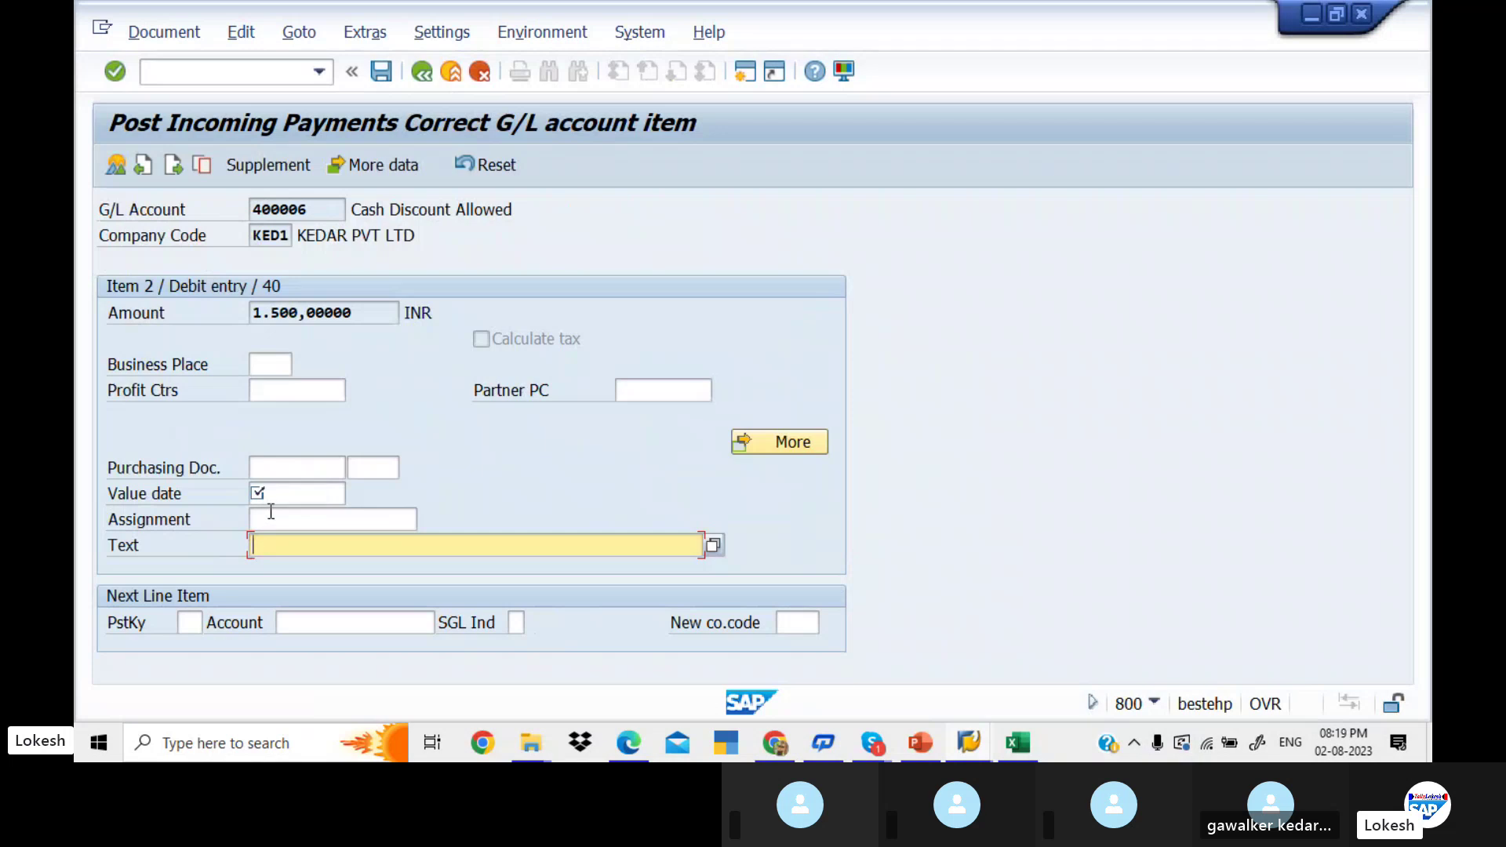
pyautogui.click(279, 494)
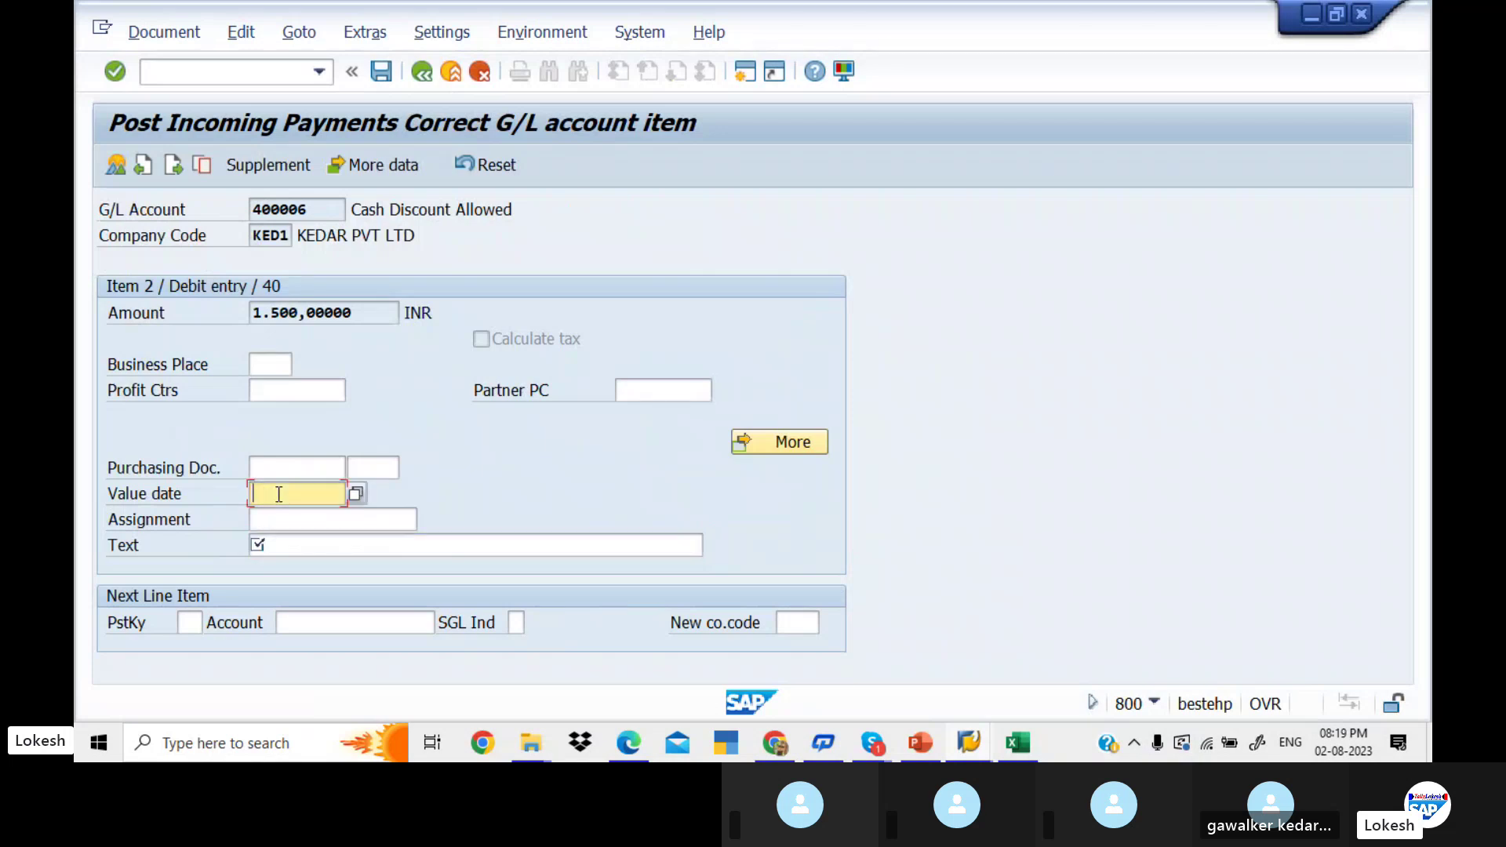
pyautogui.press('Down')
pyautogui.press('Return')
pyautogui.press('Tab')
pyautogui.press('Tab')
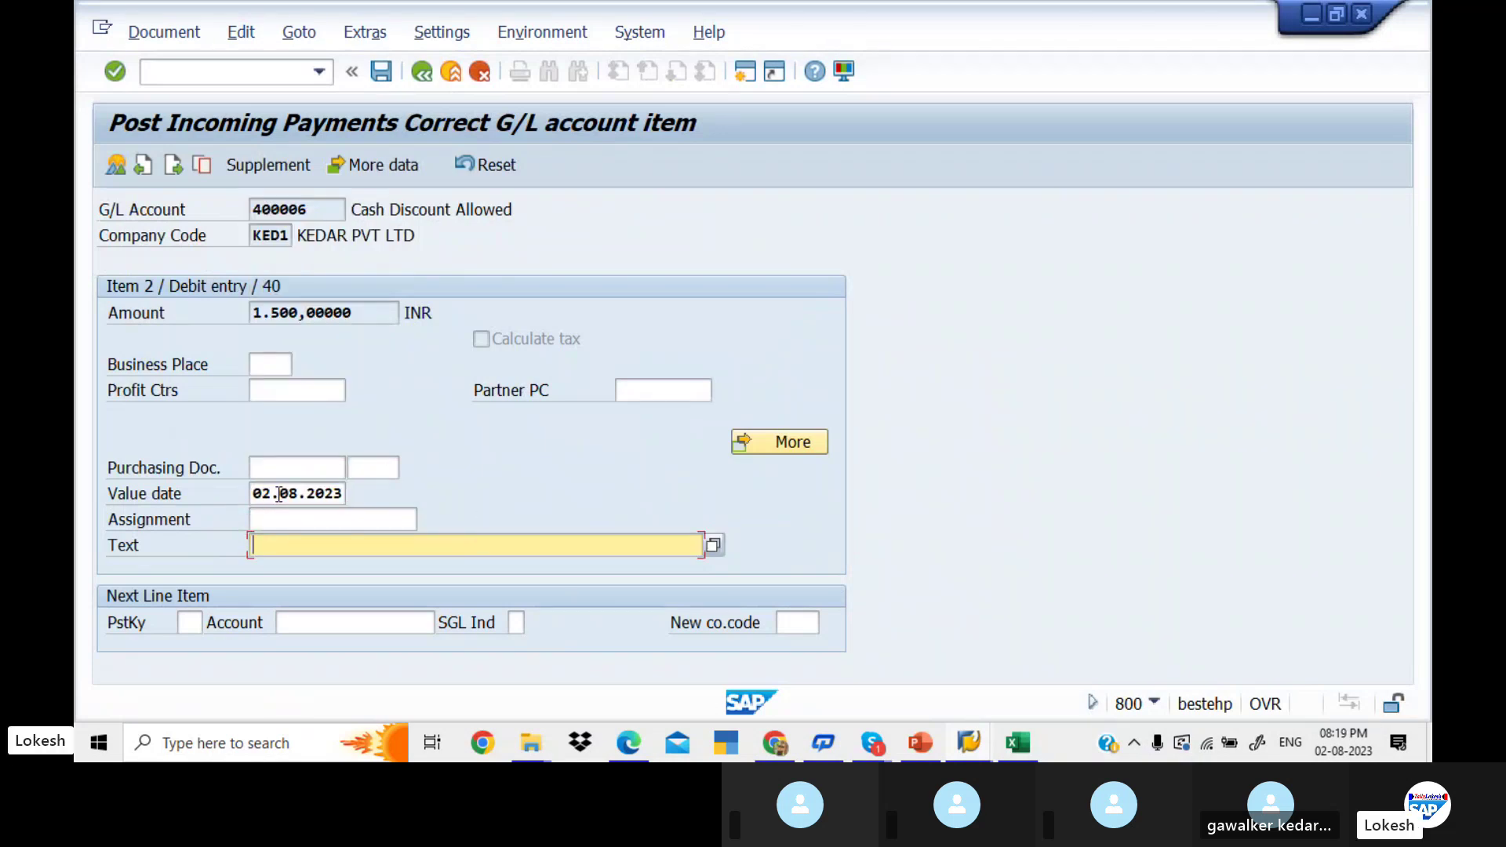
pyautogui.press('Down')
pyautogui.press('Return')
pyautogui.press('Tab')
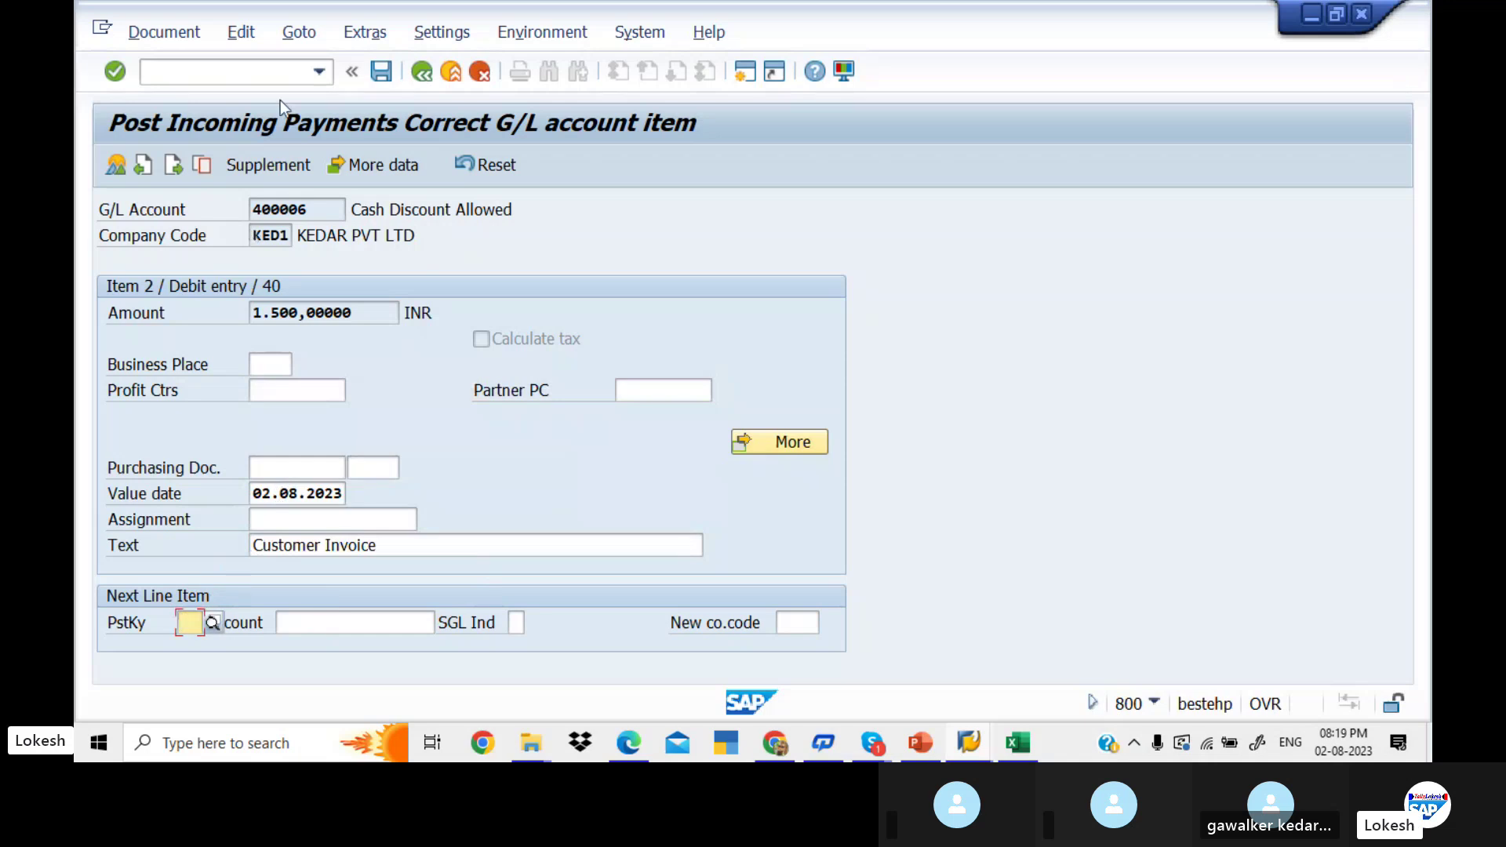
pyautogui.click(384, 74)
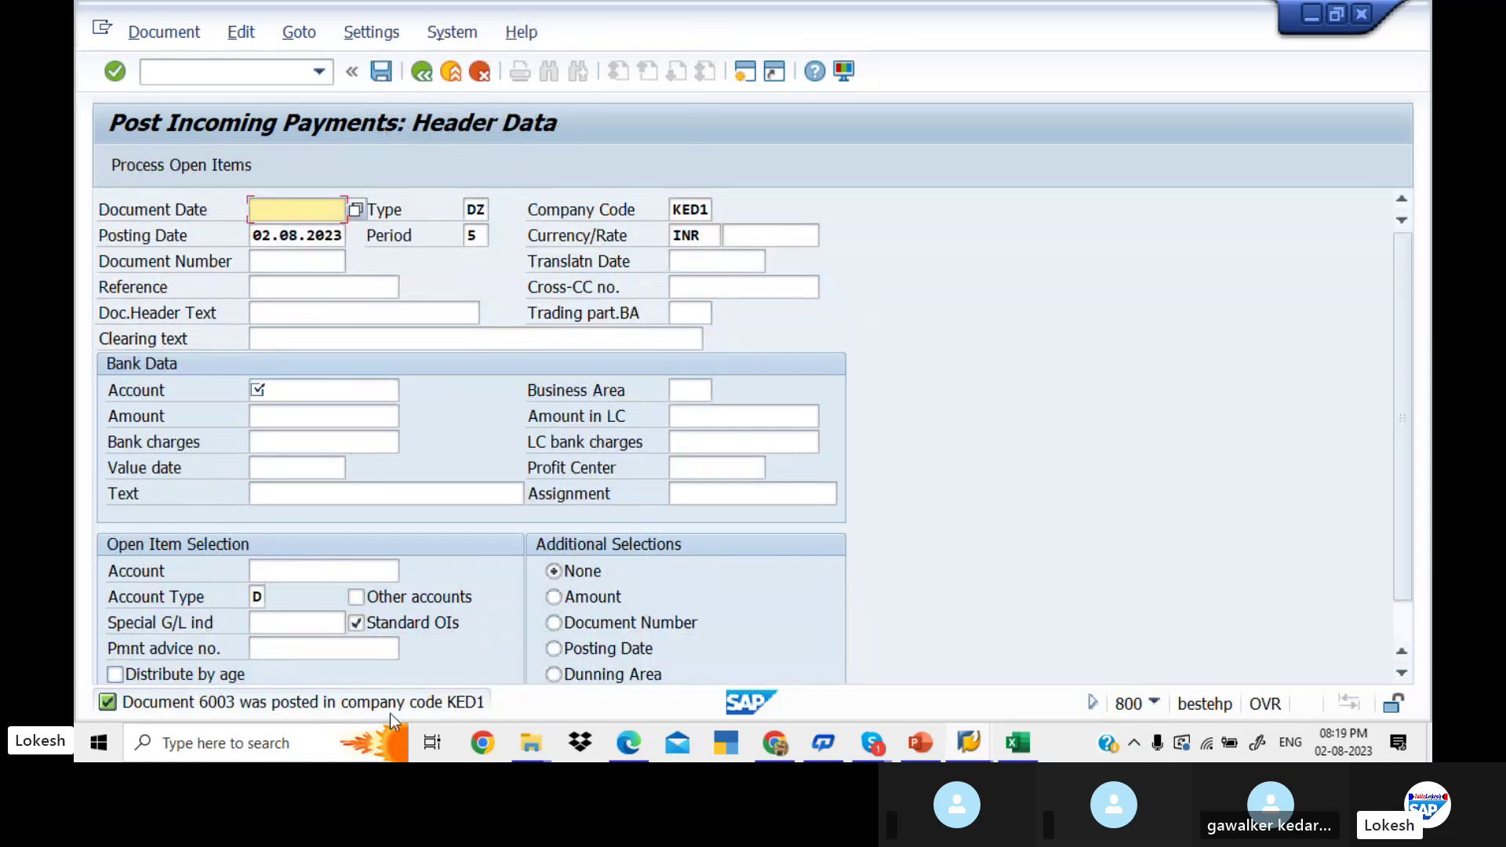
# Switch to the Customer Line Item Display and refresh the open items list
pyautogui.hotkey('alt', 'Tab')
pyautogui.hotkey('alt', 'Tab')
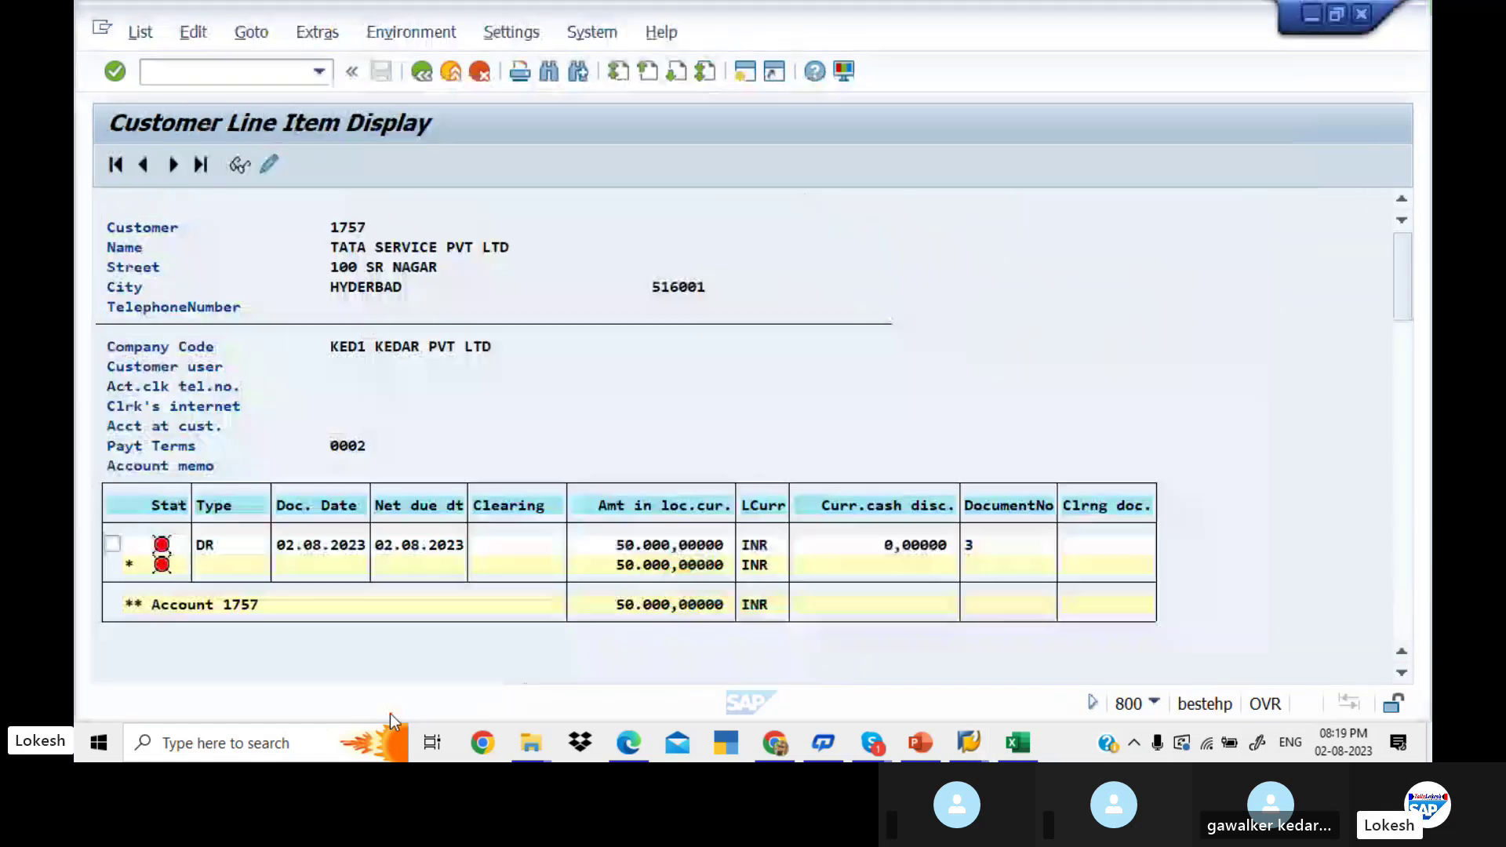
pyautogui.click(197, 33)
pyautogui.moveTo(140, 33)
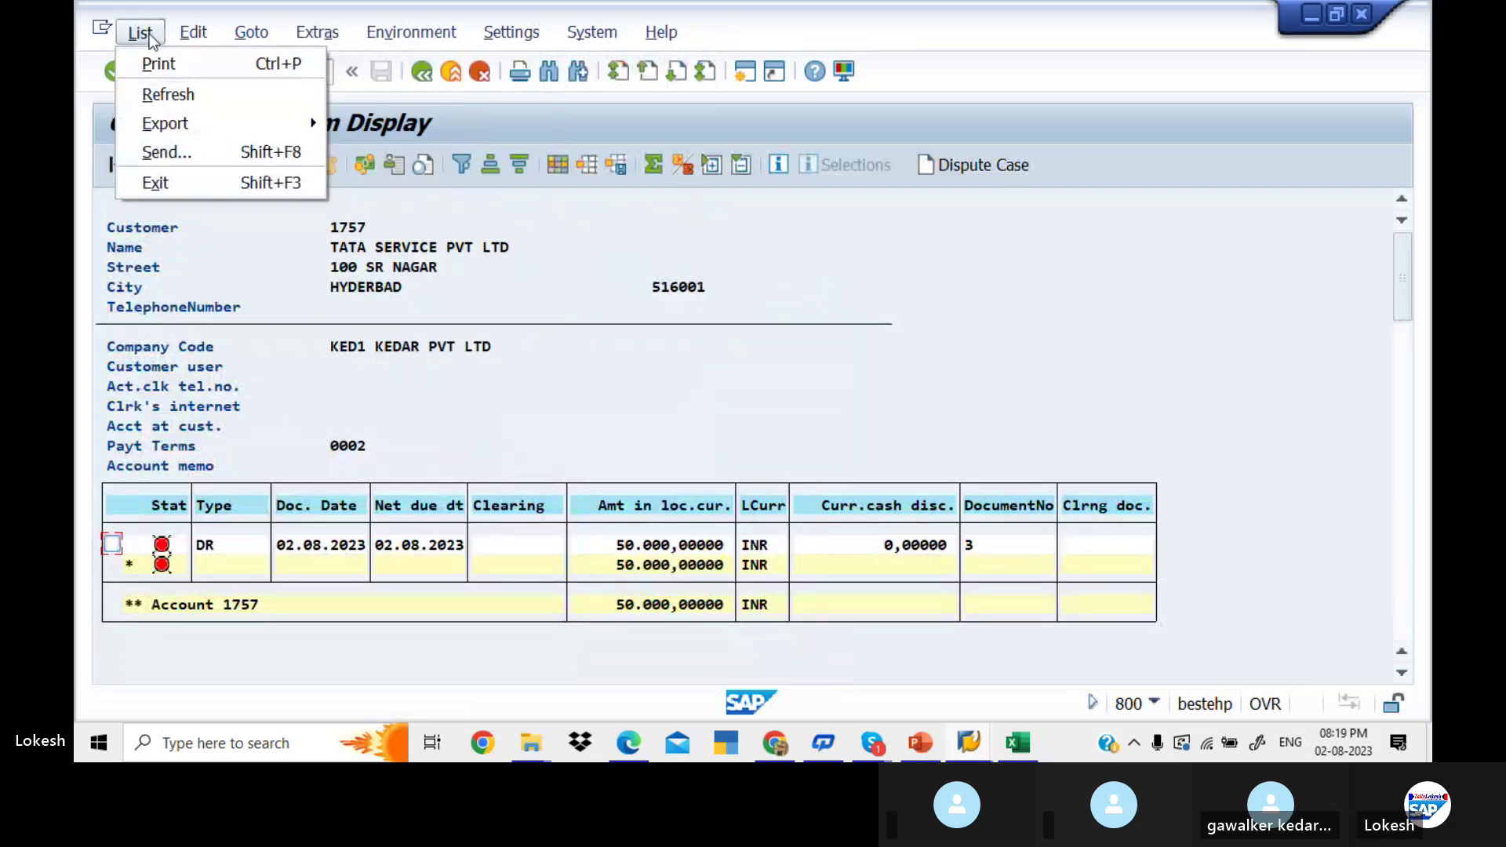
pyautogui.click(176, 100)
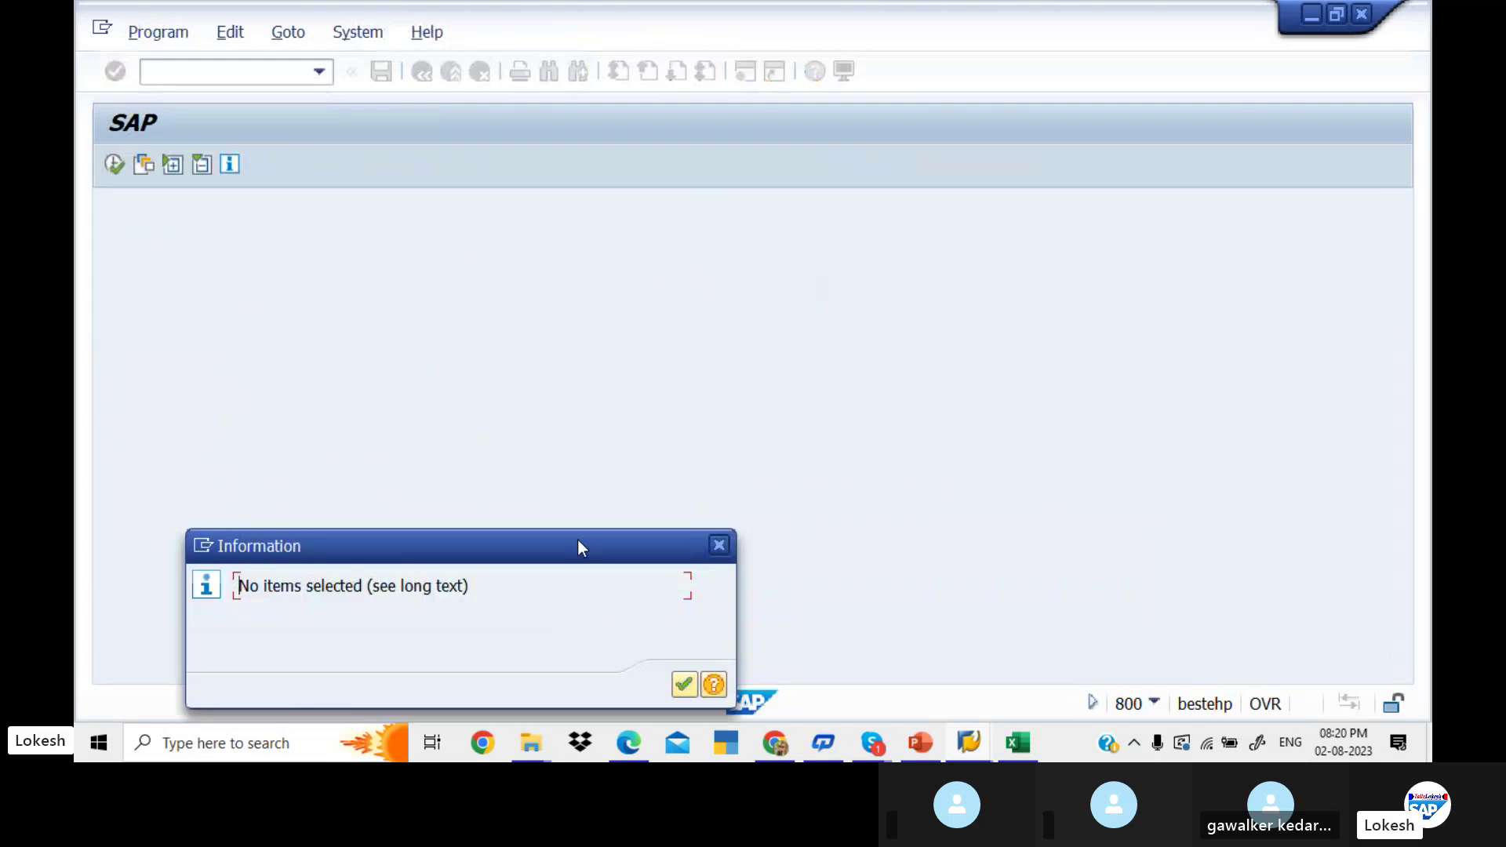
pyautogui.click(684, 685)
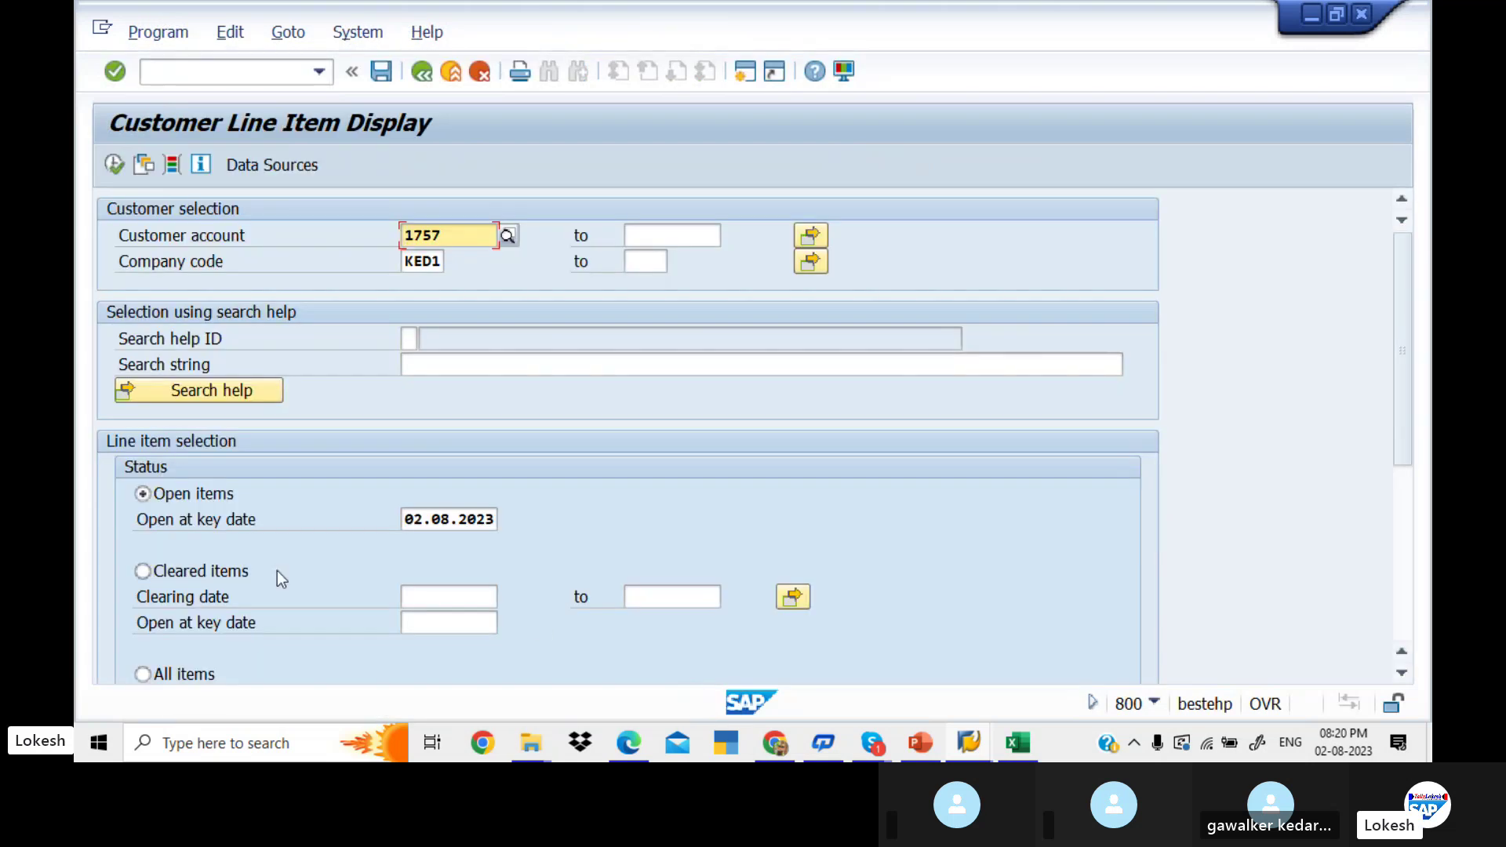
# Display the customer's cleared items with clearing date 02.08.2023 and return to the selection screen
pyautogui.click(144, 571)
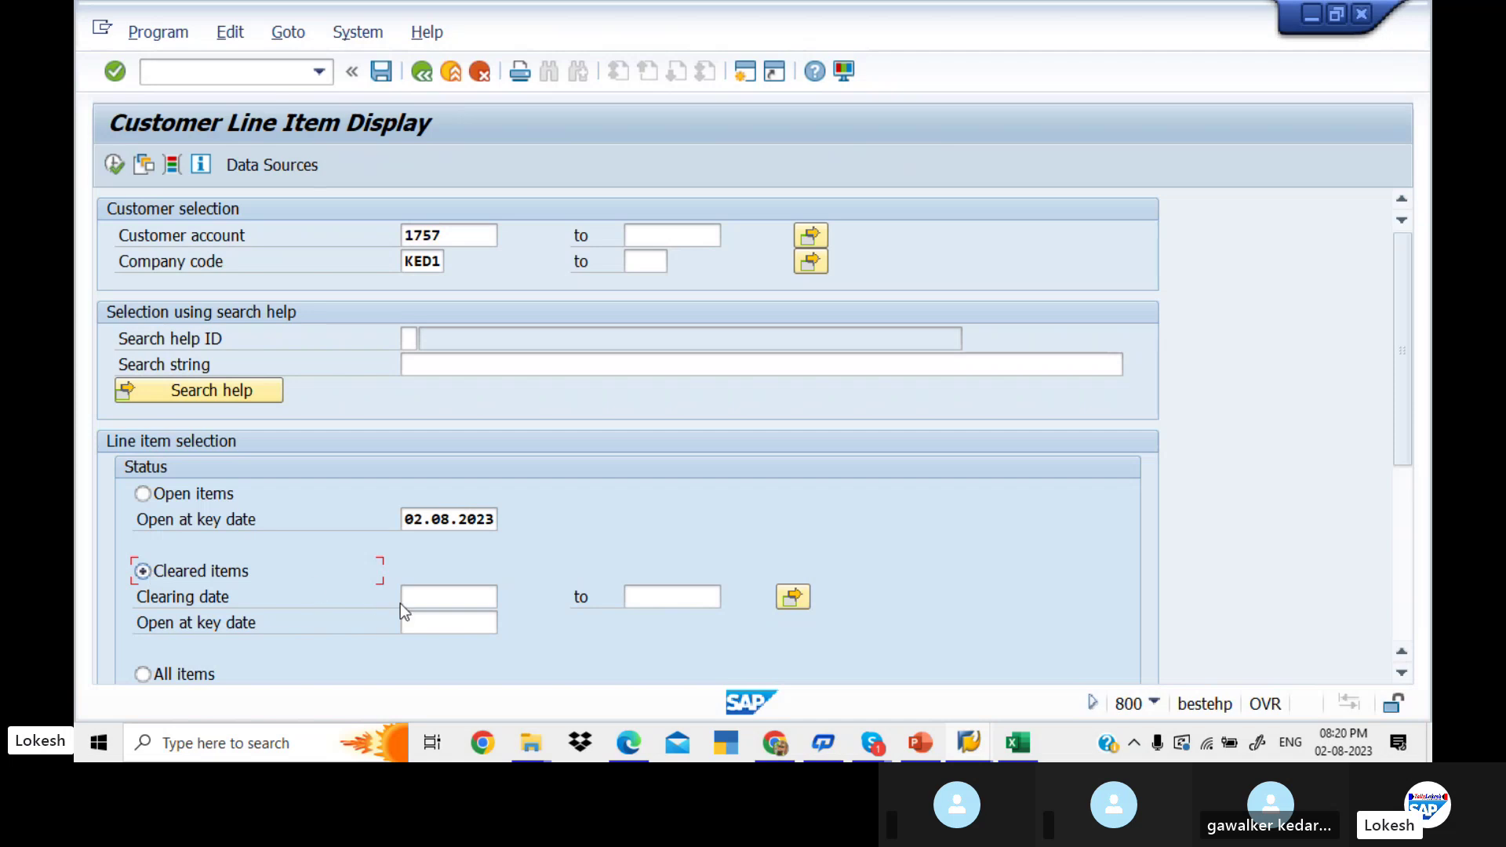
pyautogui.click(449, 596)
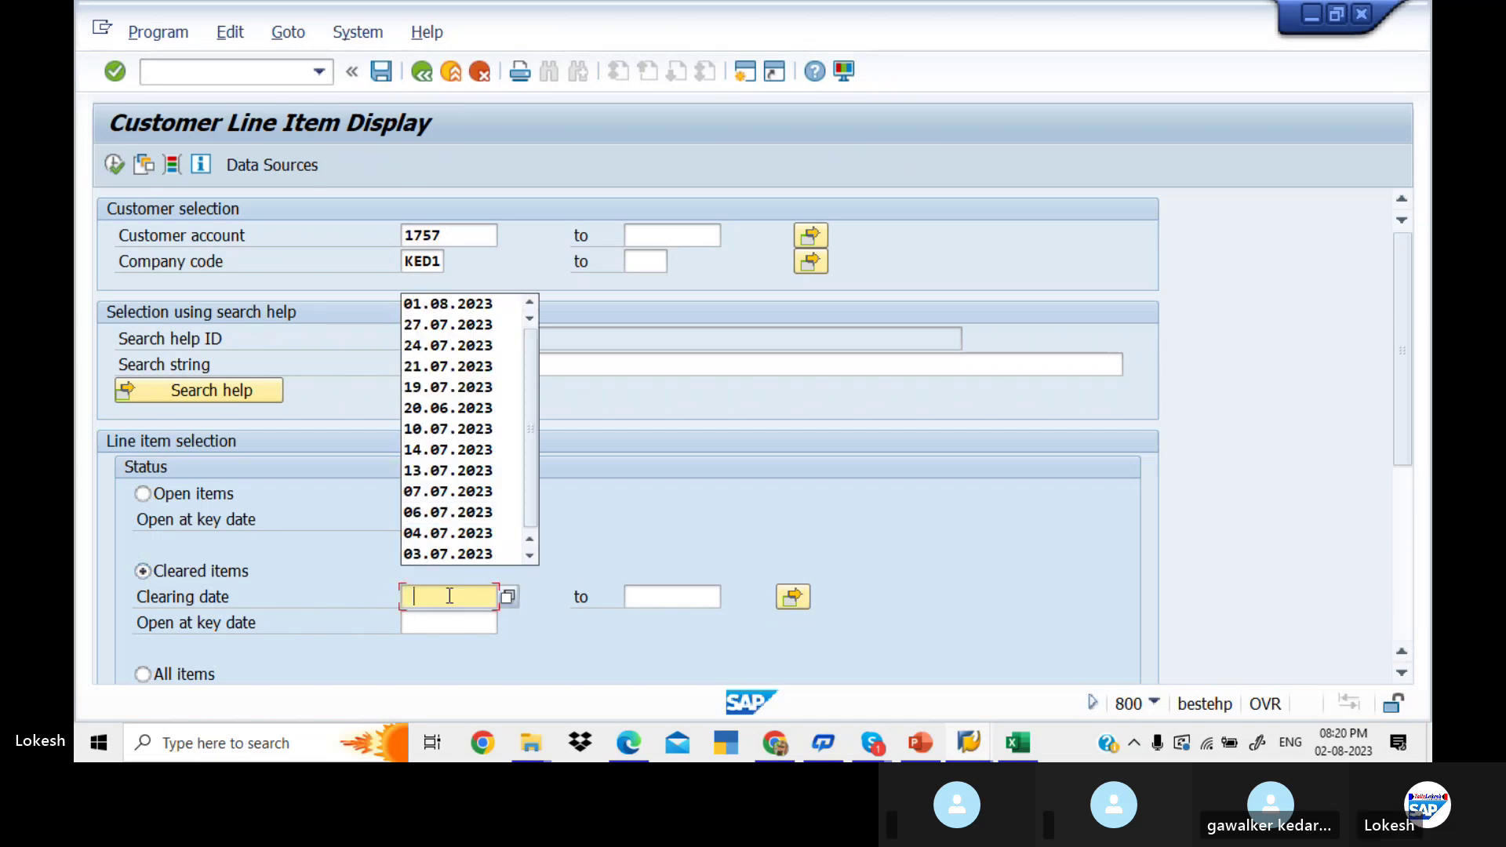
pyautogui.write('02')
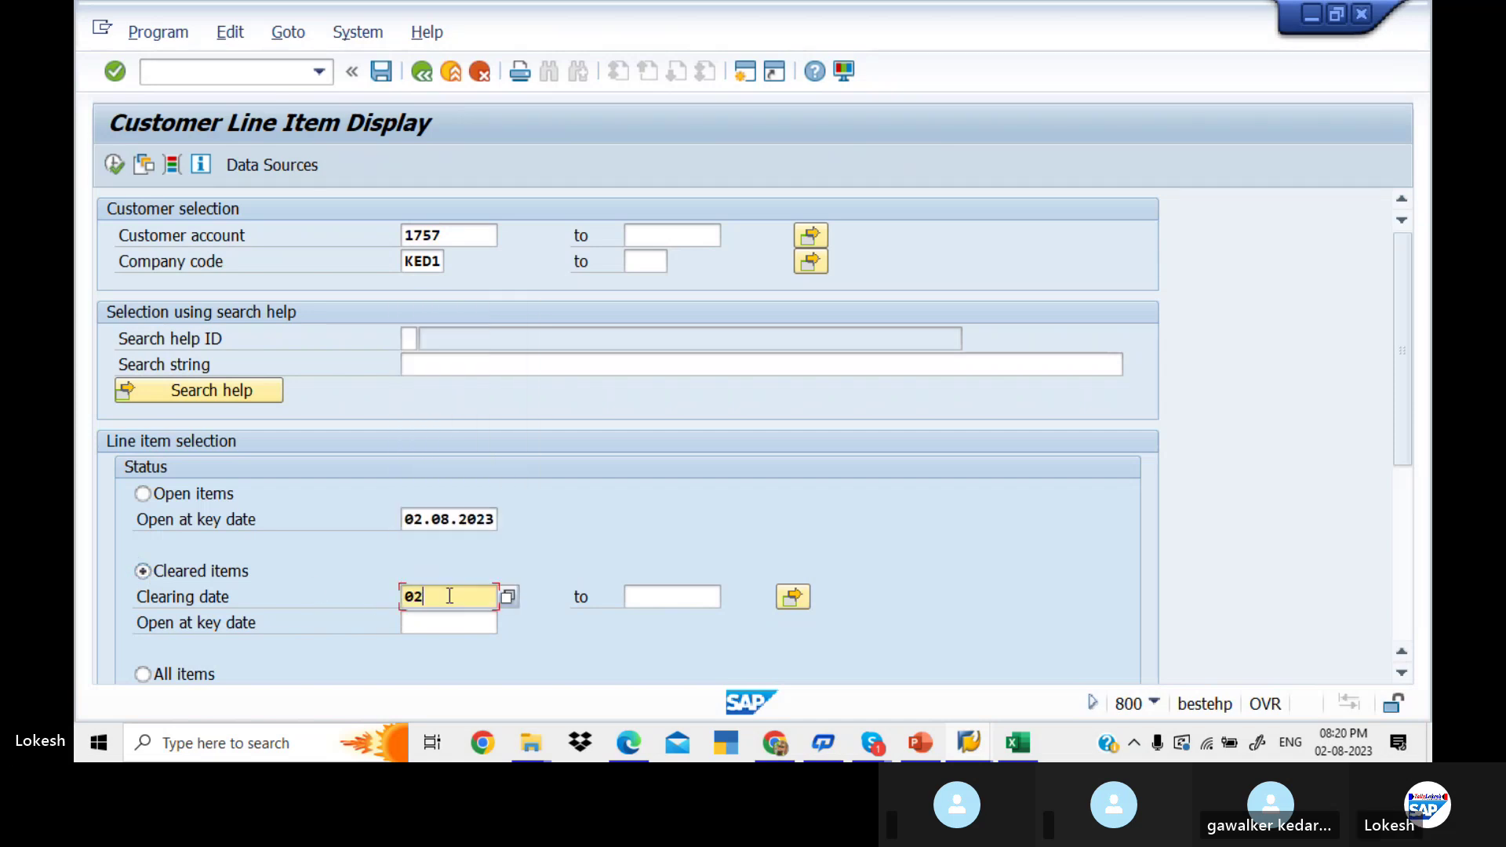
pyautogui.write('.08.2023')
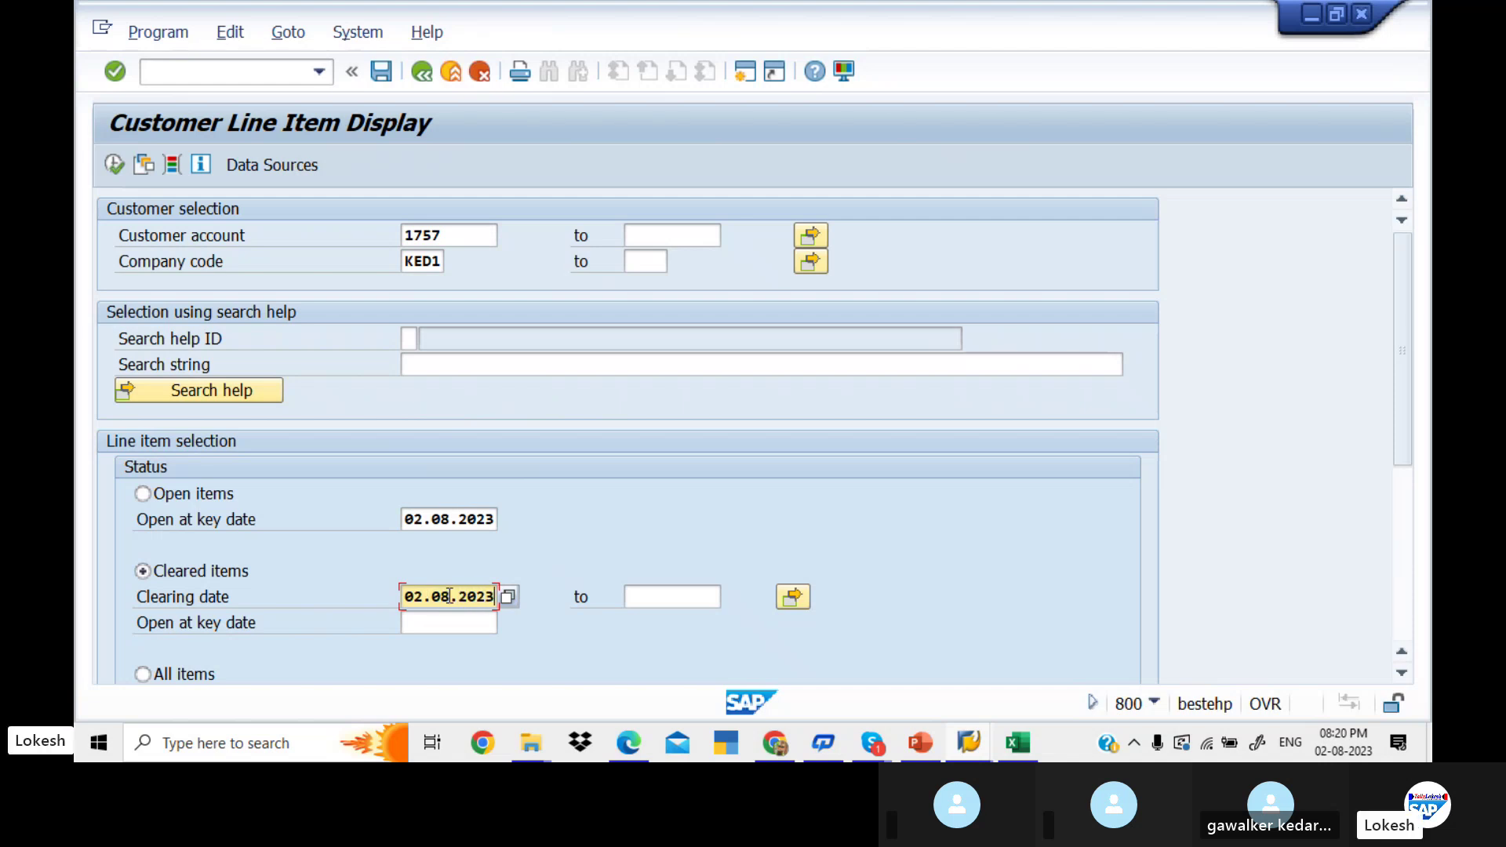
pyautogui.press('Tab')
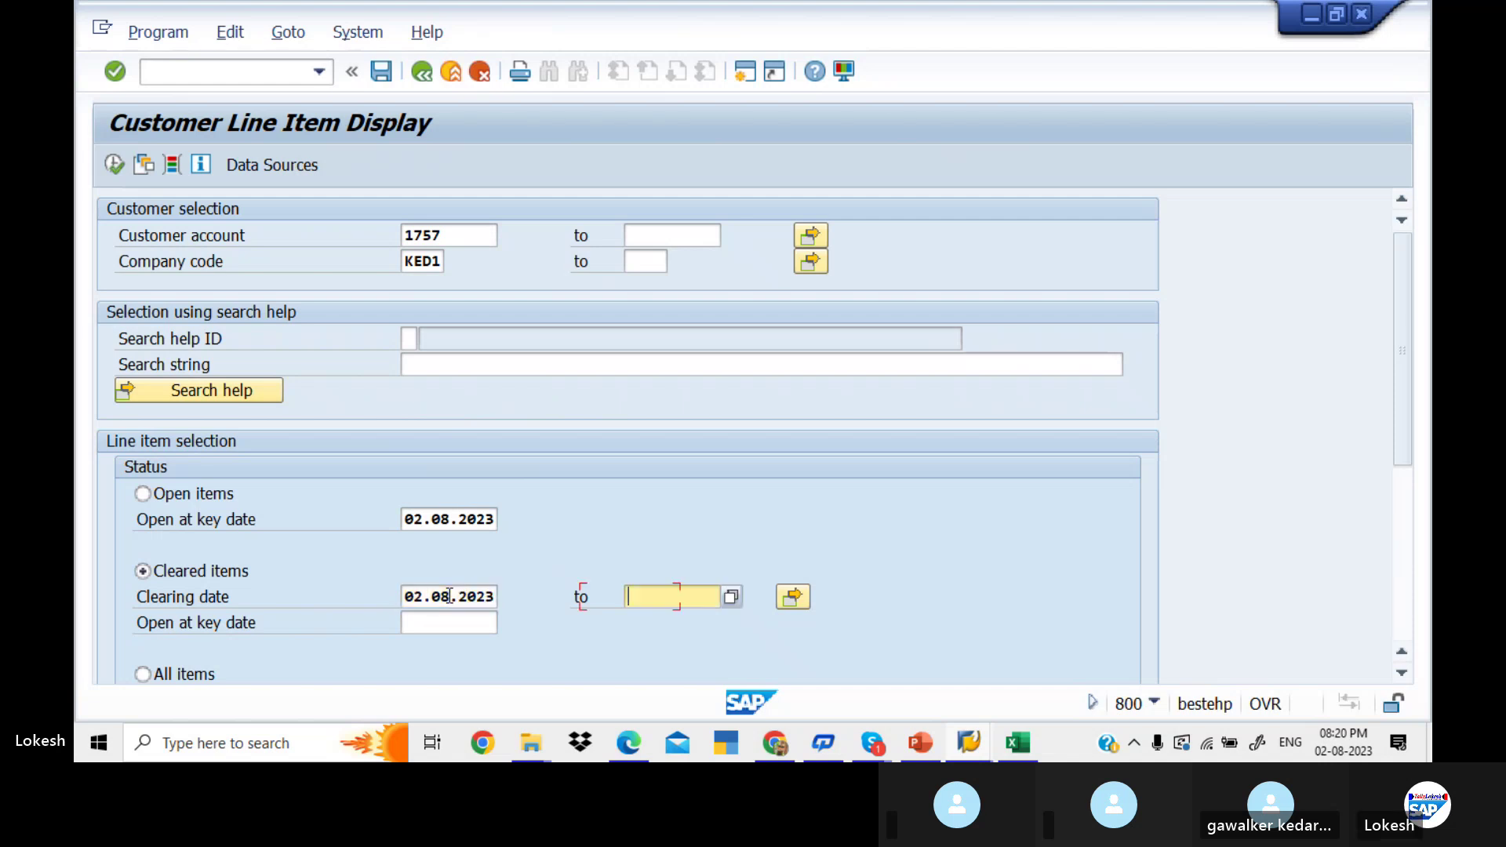
pyautogui.click(117, 167)
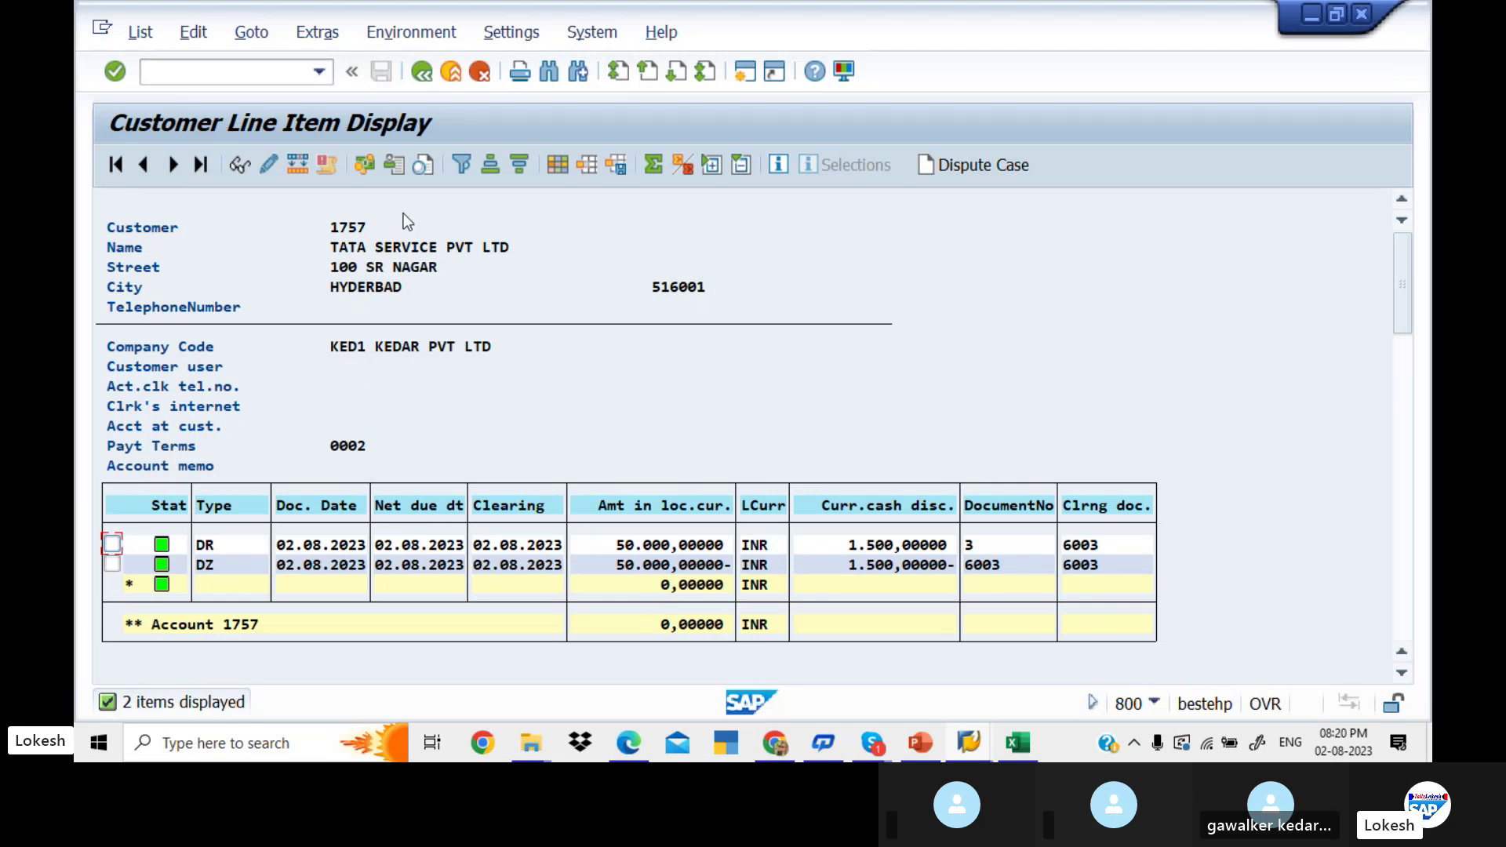
pyautogui.click(423, 72)
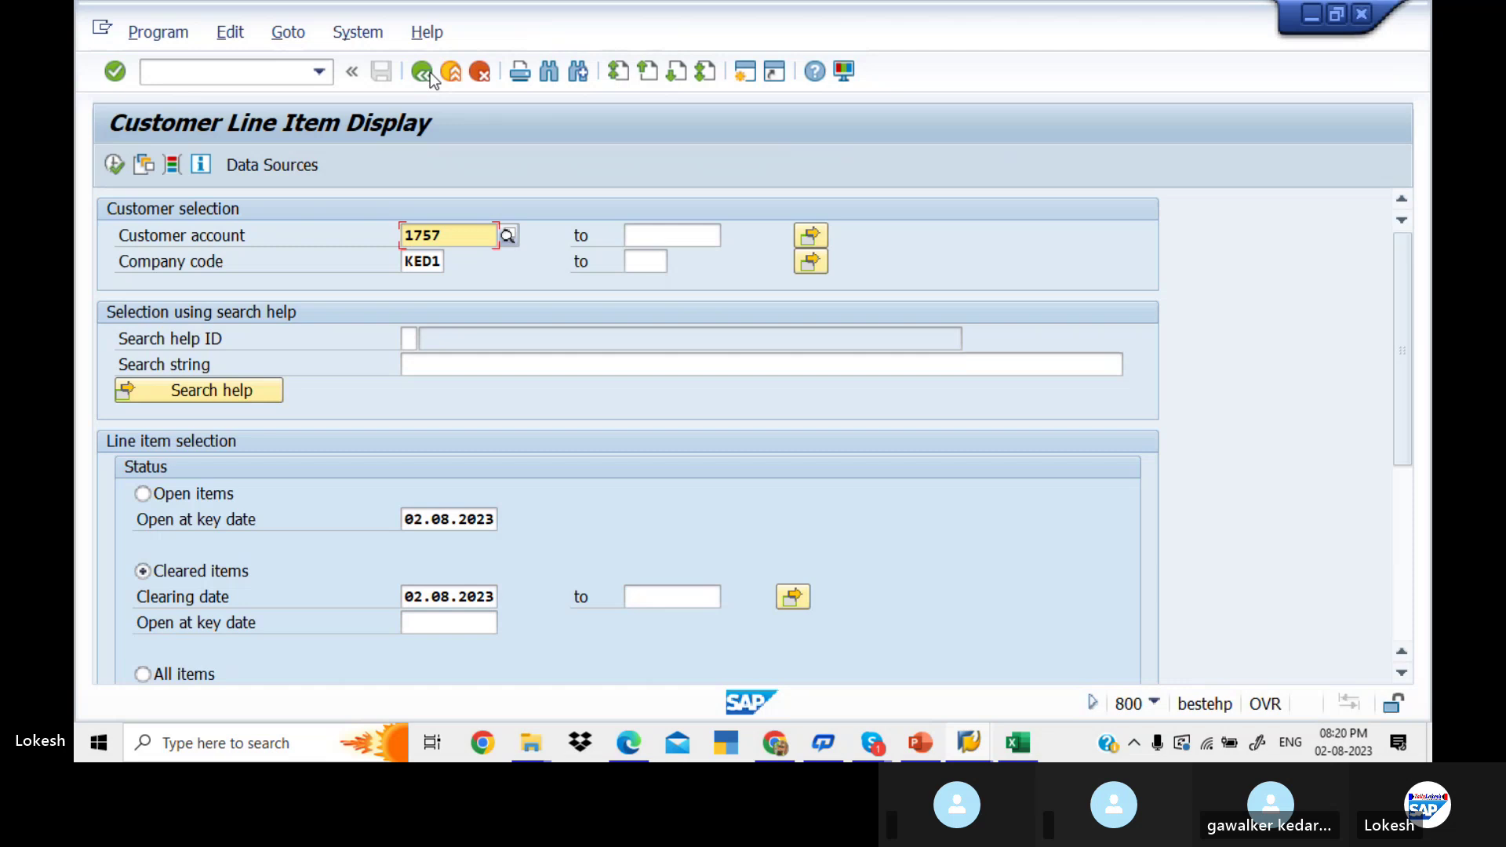
# Open customer invoice entry with /NFB70 and select TATA SERVICE PVT LTD as the customer from company code KED1
pyautogui.click(241, 70)
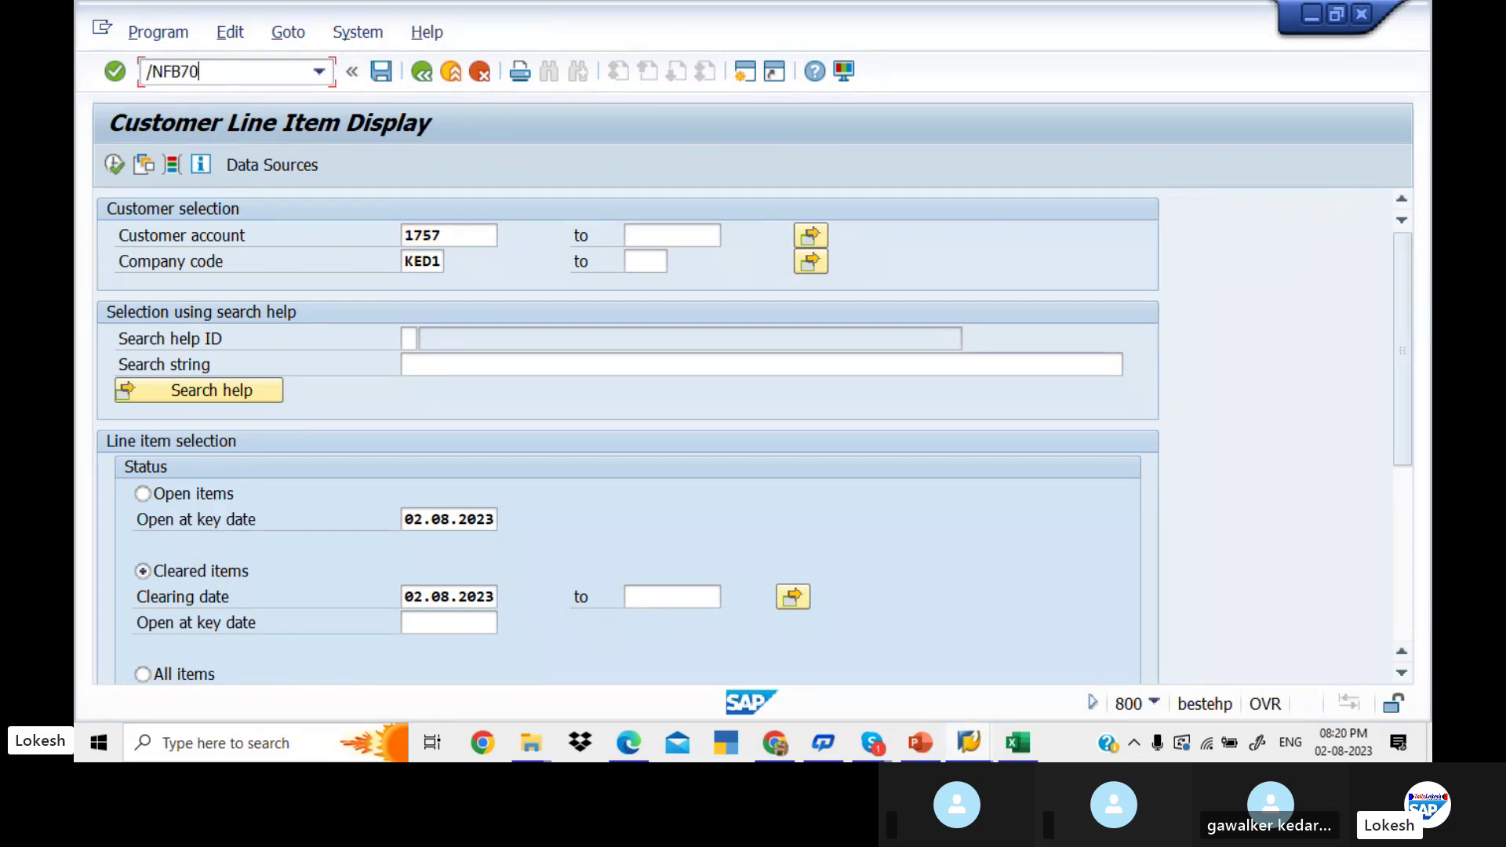
pyautogui.press('Return')
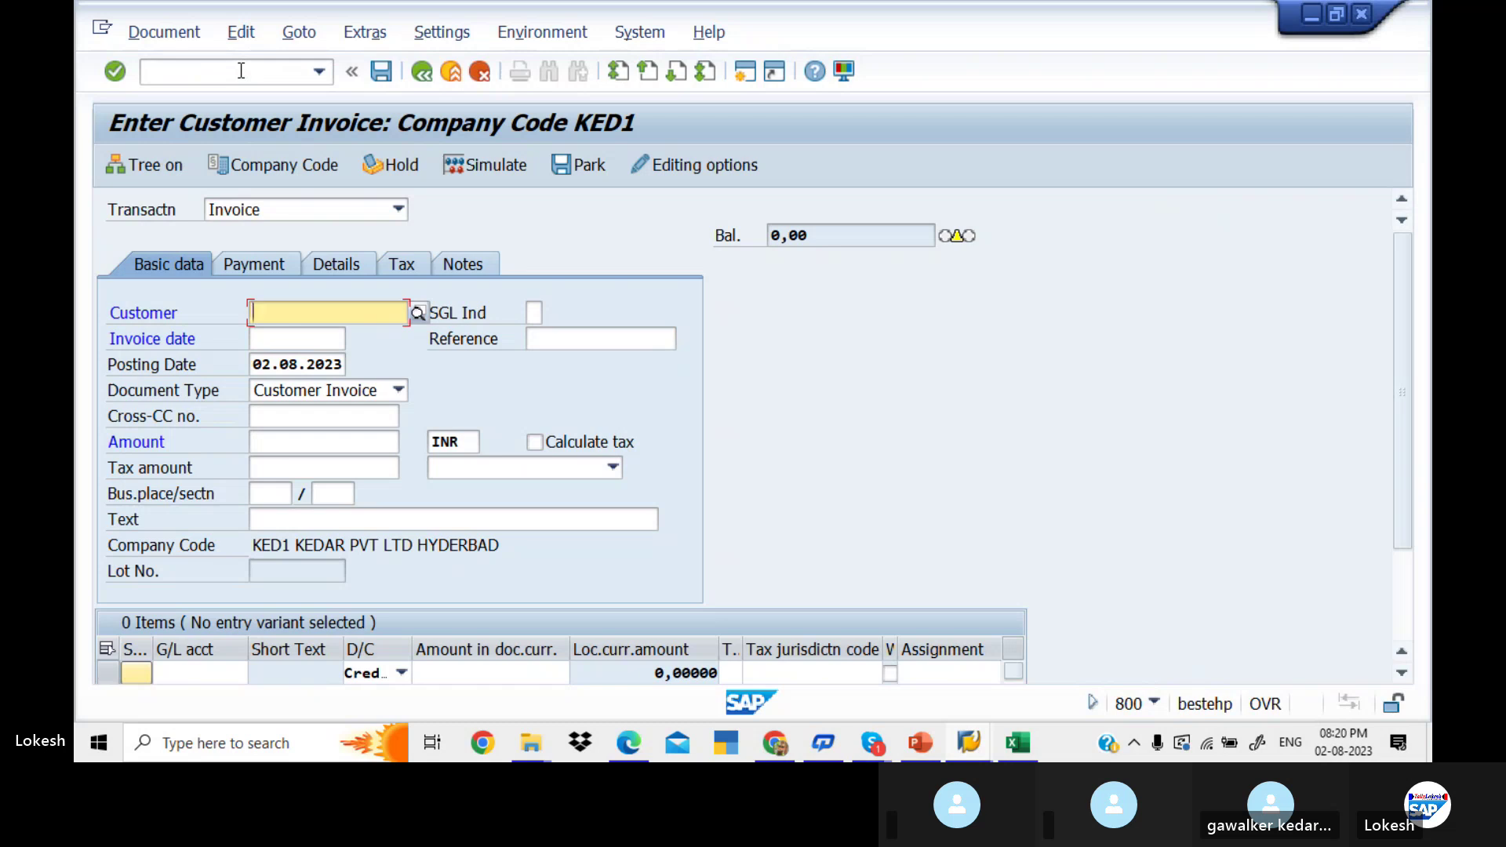
pyautogui.click(419, 314)
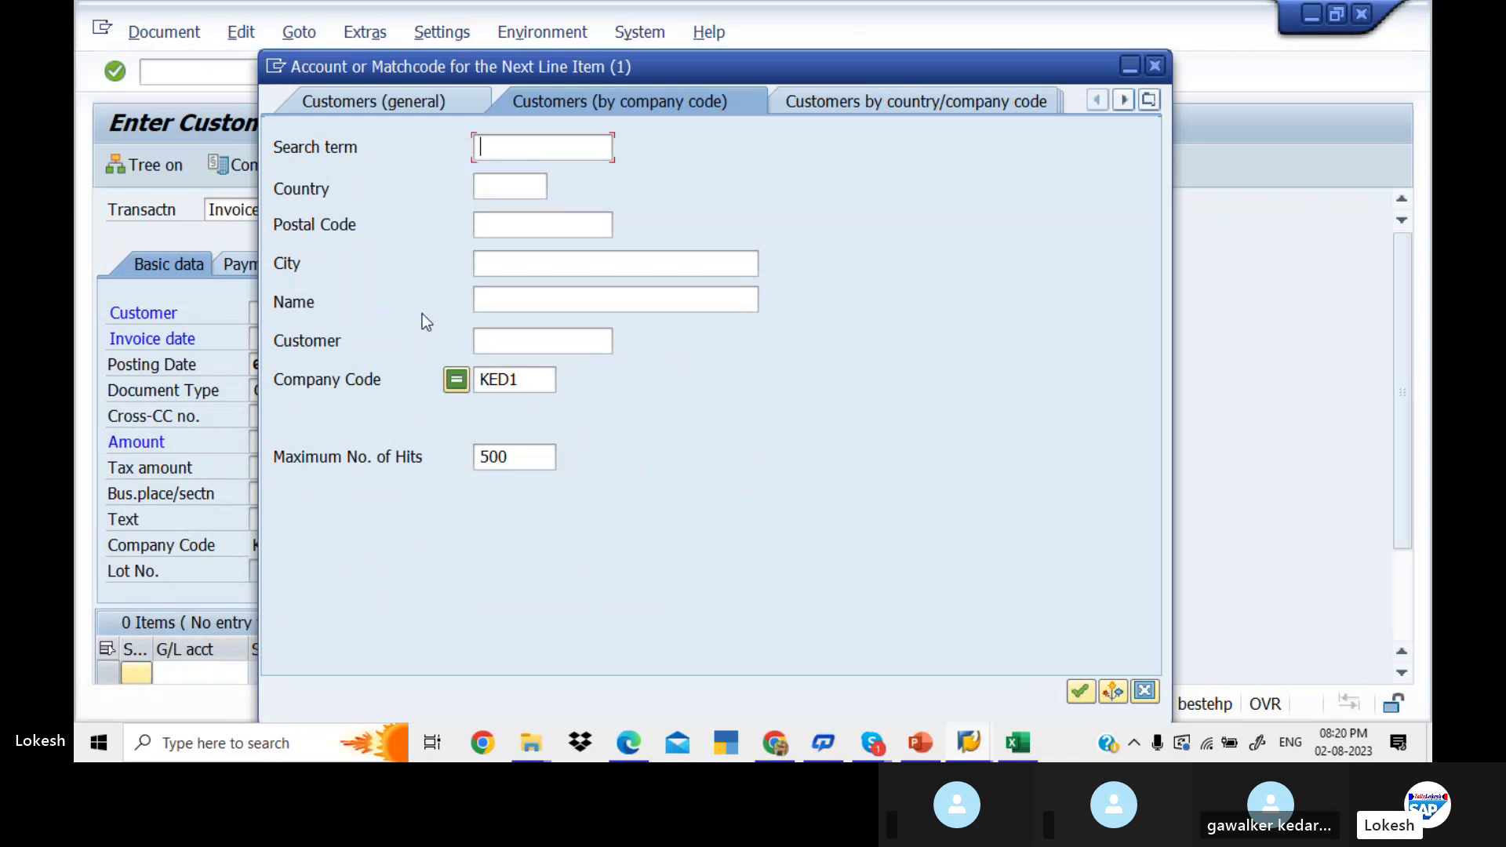
pyautogui.press('Return')
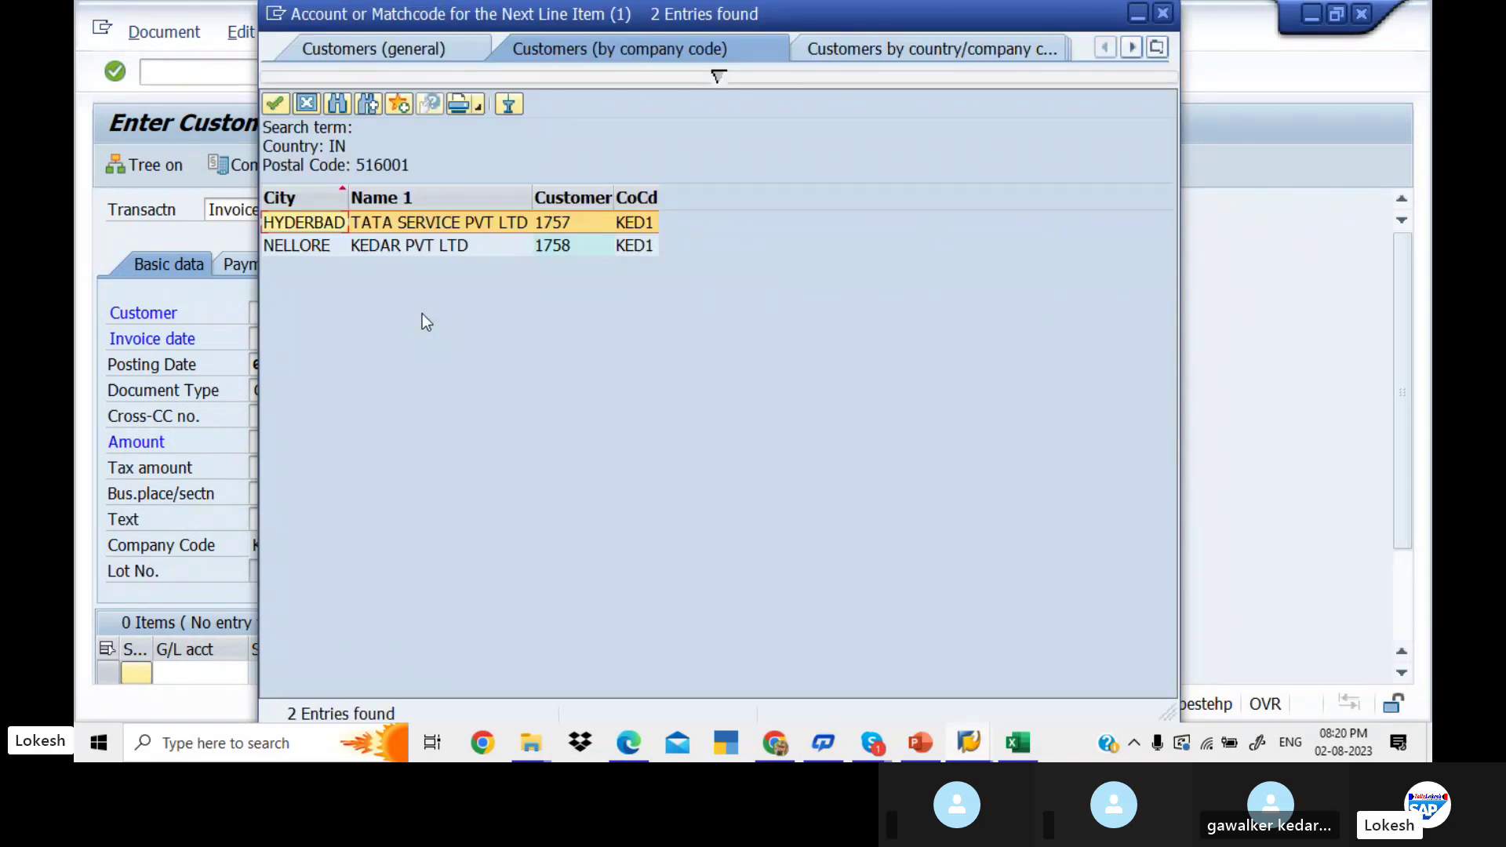
pyautogui.press('Return')
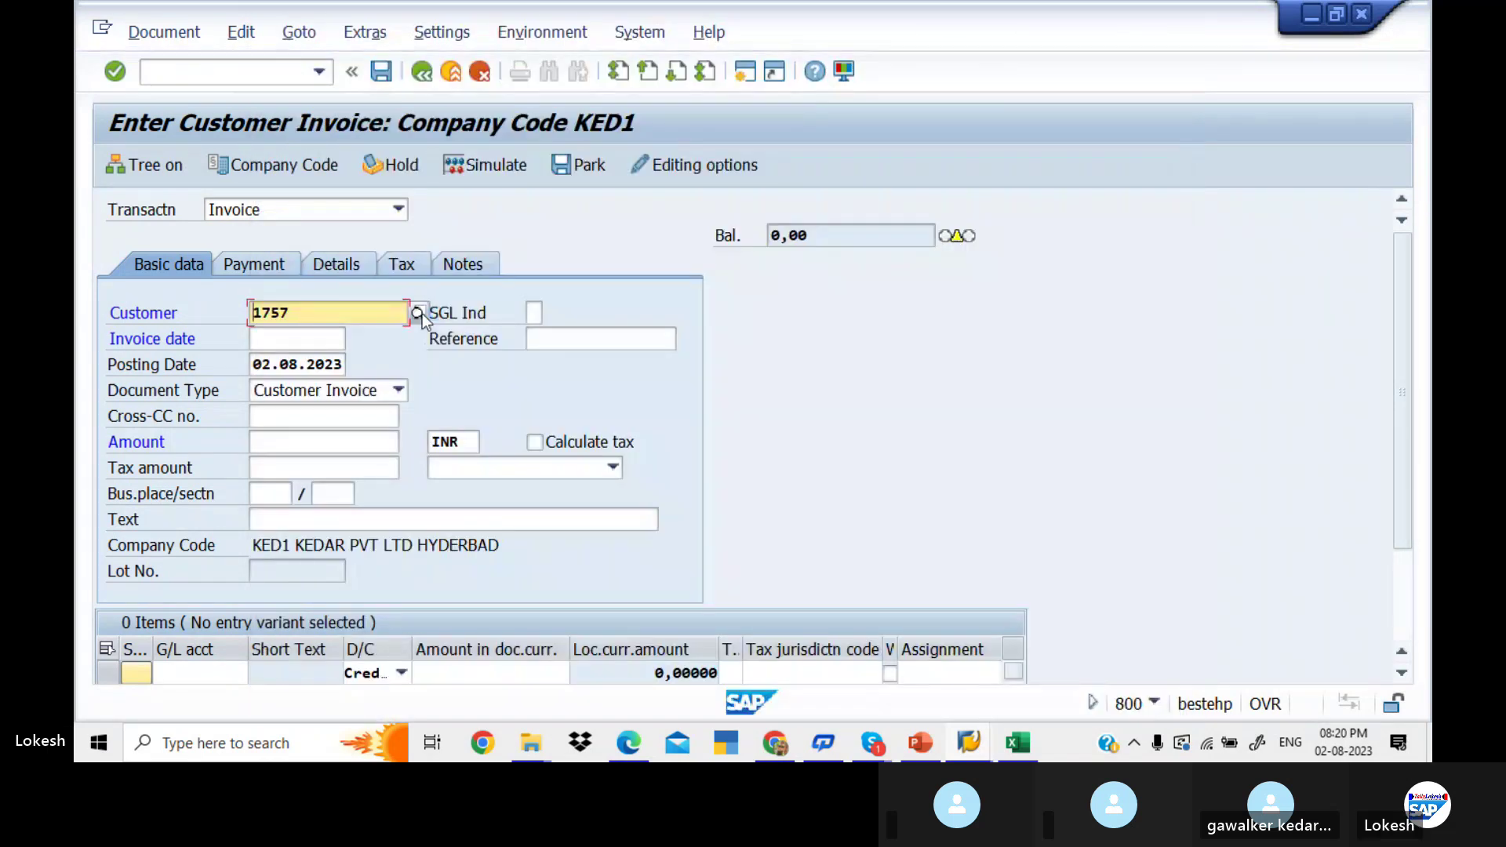
# Set the invoice date to 02.08.2023 and the reference to 04
pyautogui.press('Tab')
pyautogui.press('Tab')
pyautogui.press('BackSpace')
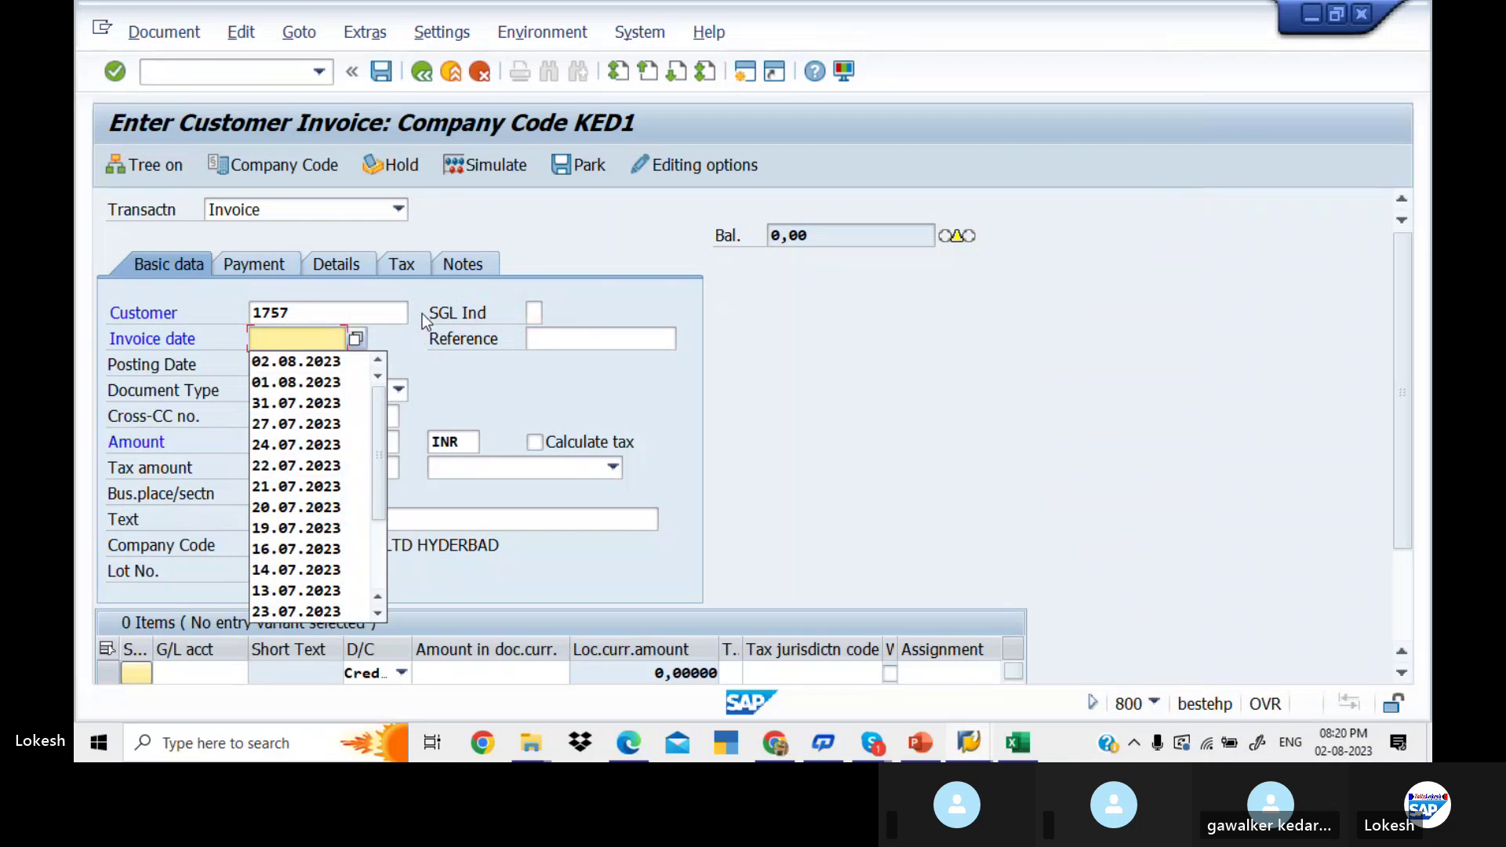
pyautogui.press('Down')
pyautogui.press('Return')
pyautogui.press('Tab')
pyautogui.press('BackSpace')
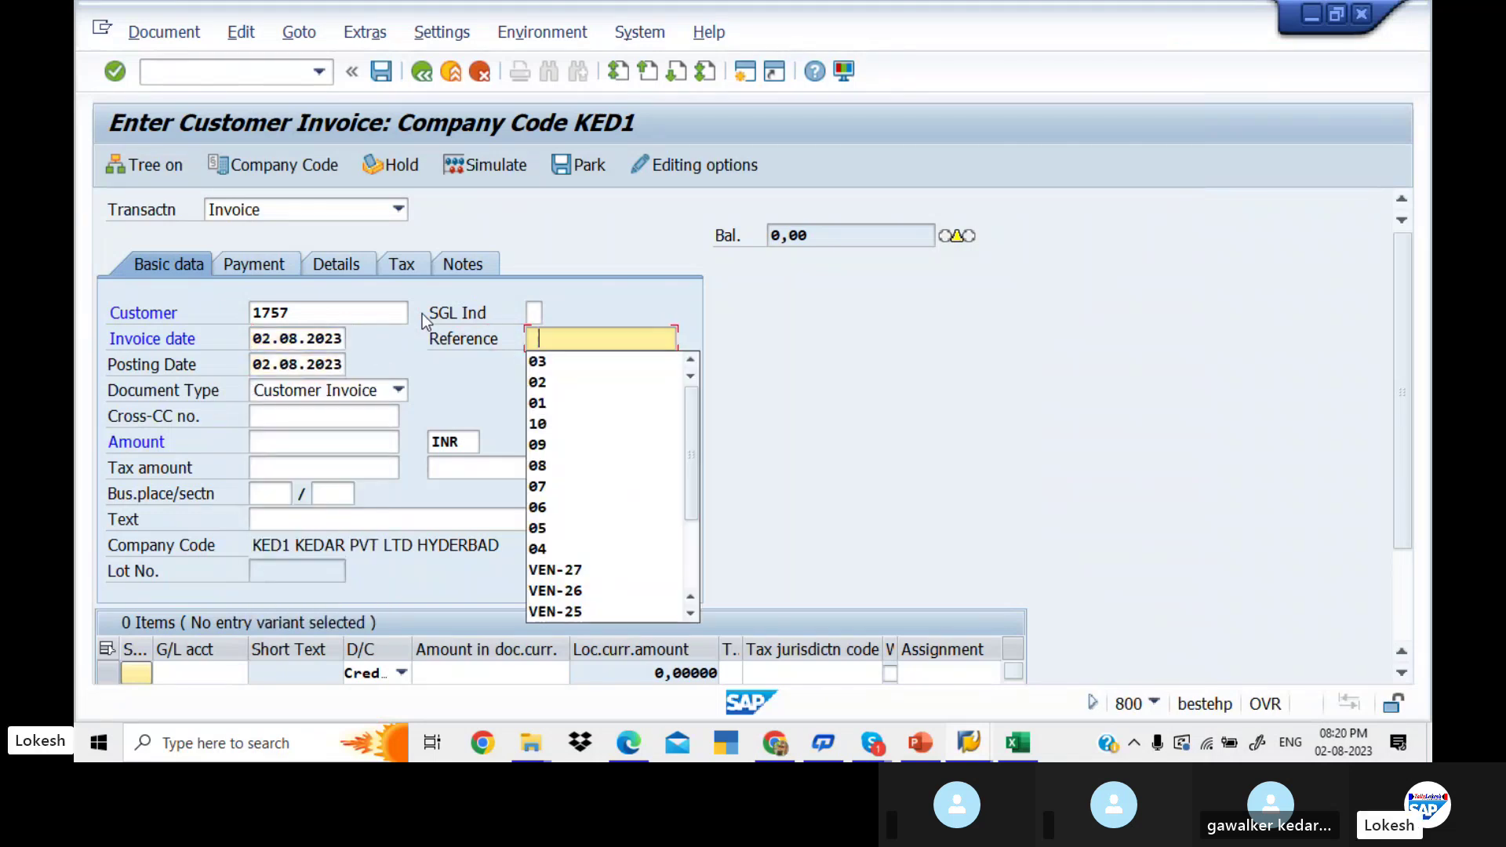
pyautogui.press('Down')
pyautogui.press('Up')
pyautogui.write('04')
# Set the invoice amount to 100000 INR and its text to Customer Invoice
pyautogui.press('Tab')
pyautogui.press('Tab')
pyautogui.press('Tab')
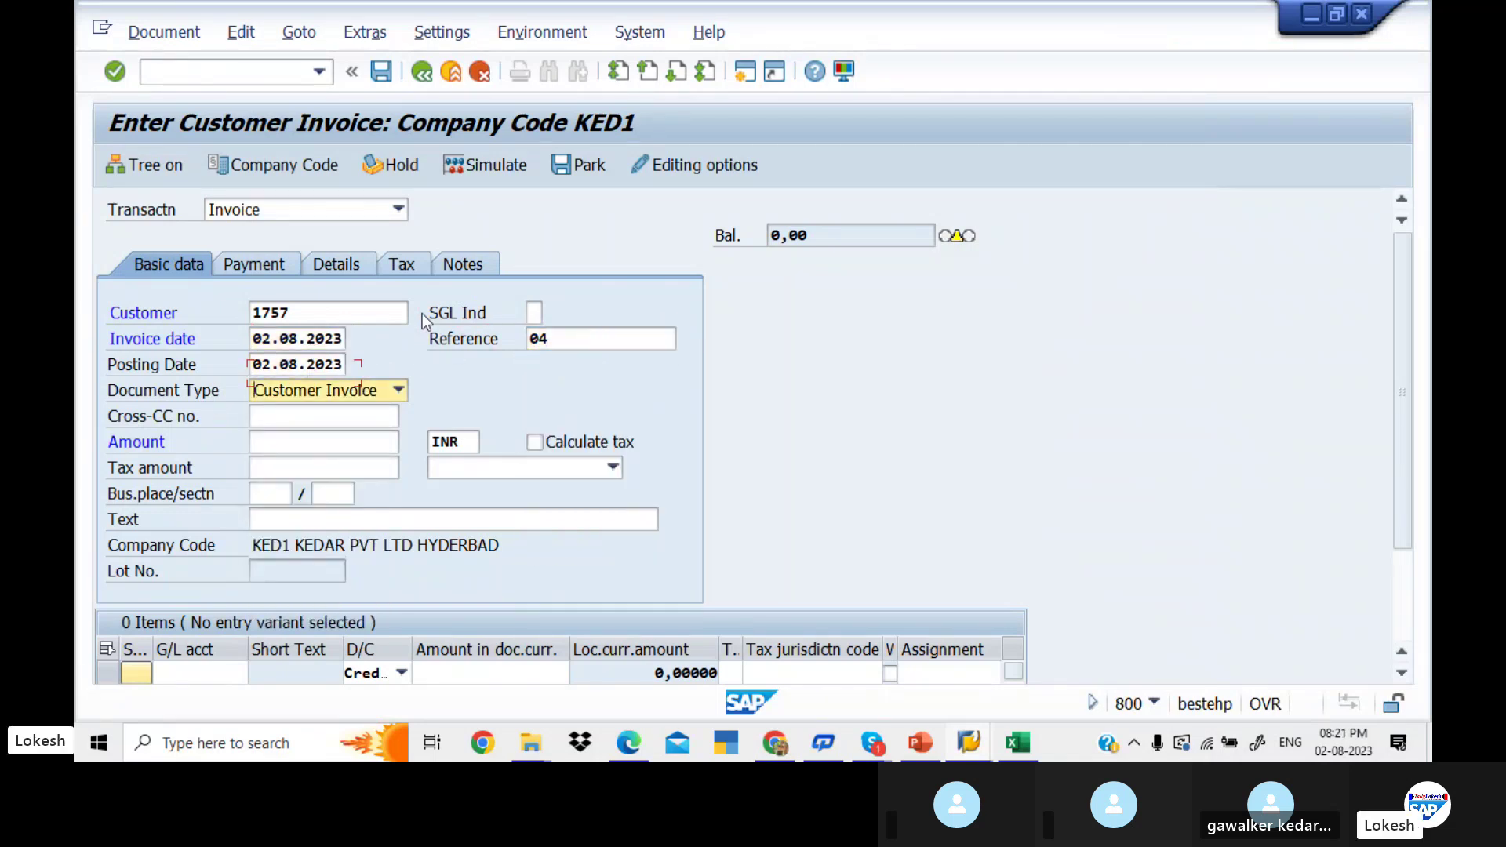
pyautogui.press('BackSpace')
pyautogui.press('Down')
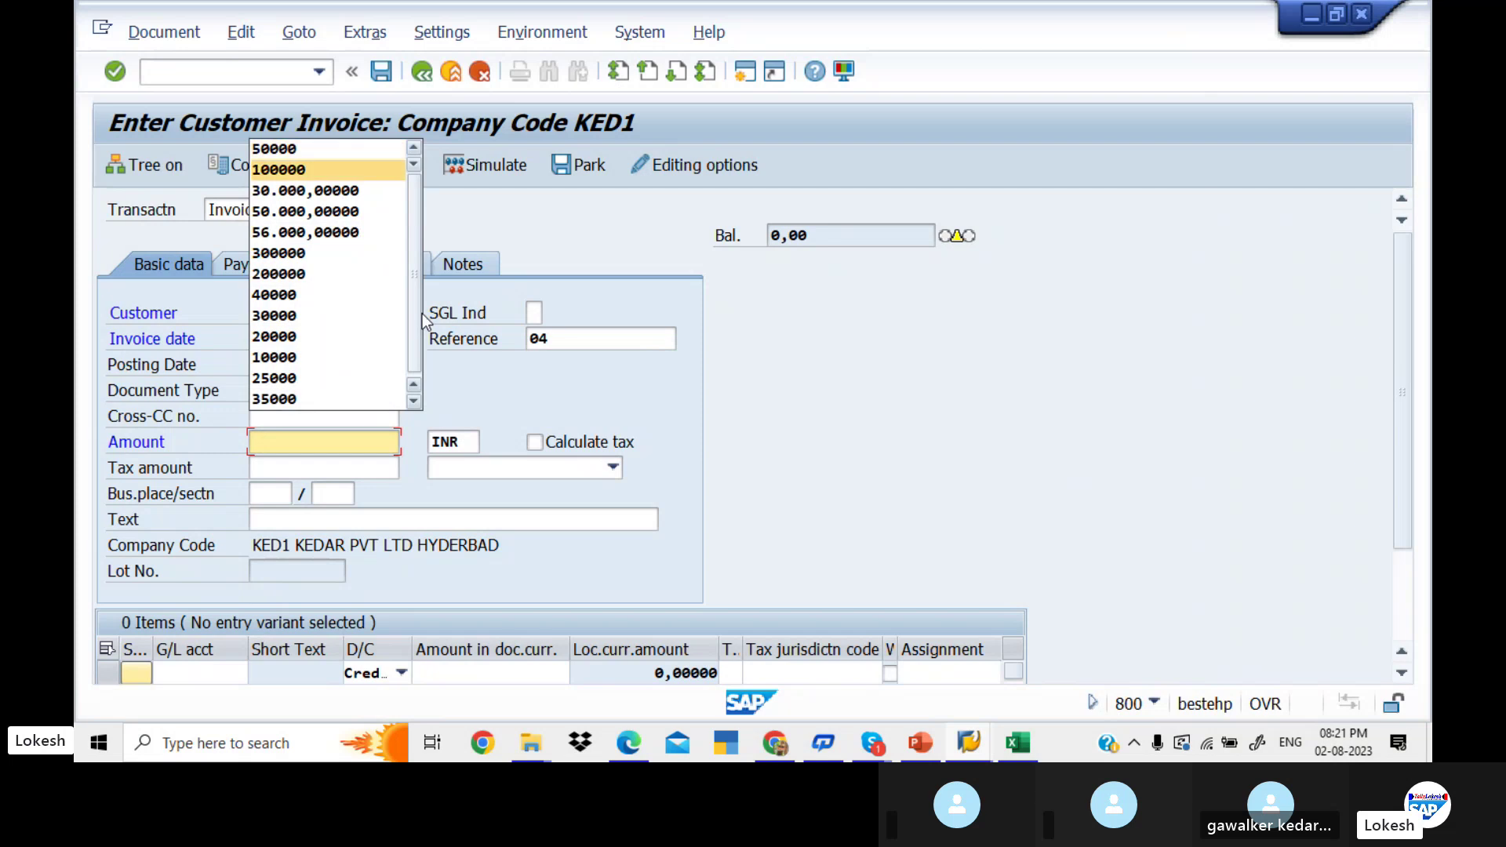
pyautogui.press('Return')
pyautogui.press('Tab')
pyautogui.press('Tab')
pyautogui.press('Tab')
pyautogui.press('Tab')
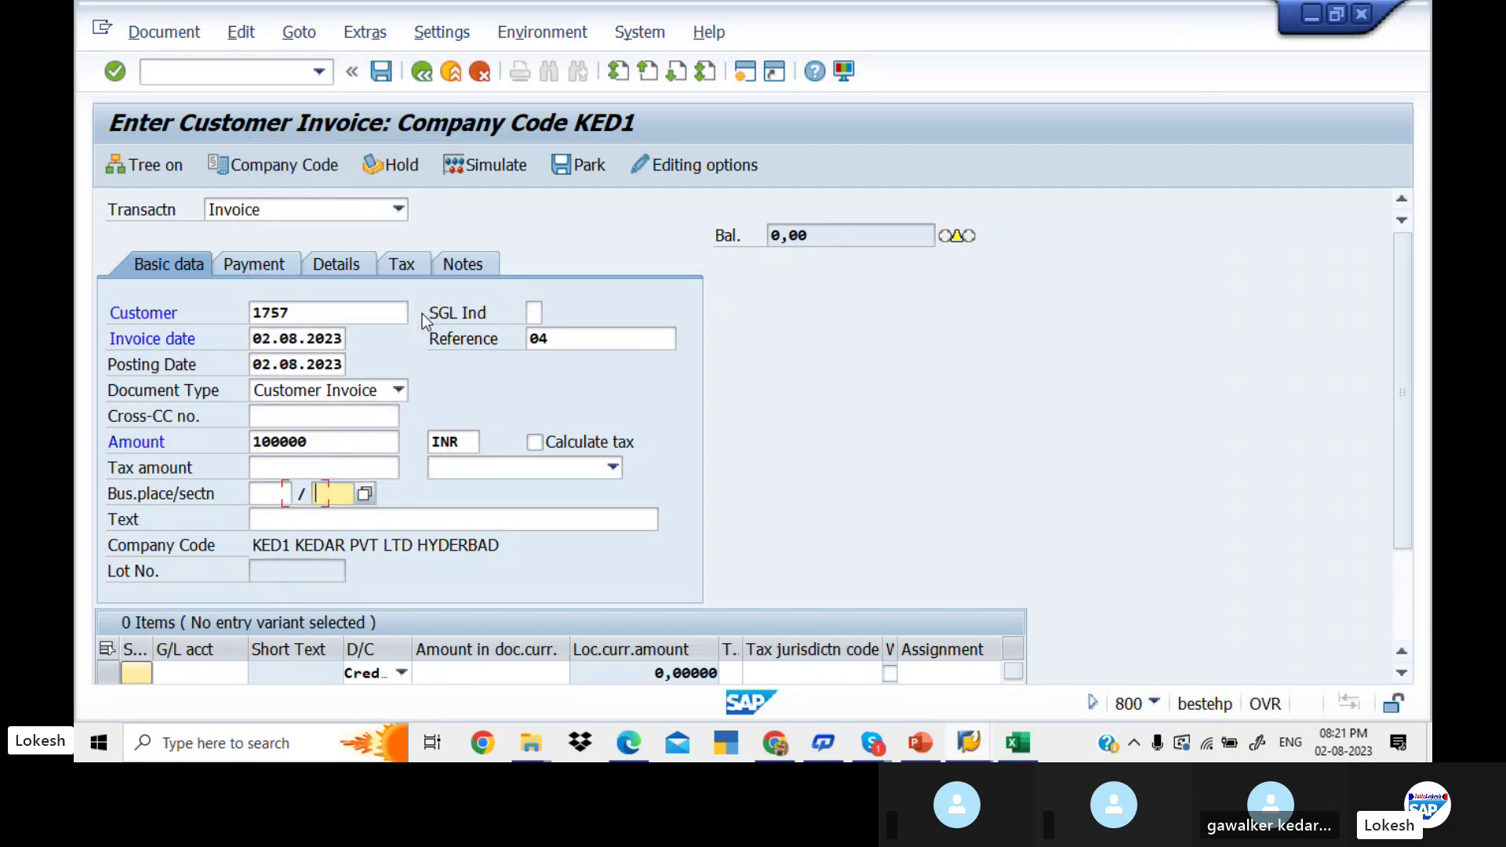
pyautogui.press('BackSpace')
pyautogui.press('Down')
pyautogui.press('Return')
# Enter a credit line item for G/L account 300001 with amount 100000
pyautogui.press('Tab')
pyautogui.press('Tab')
pyautogui.press('BackSpace')
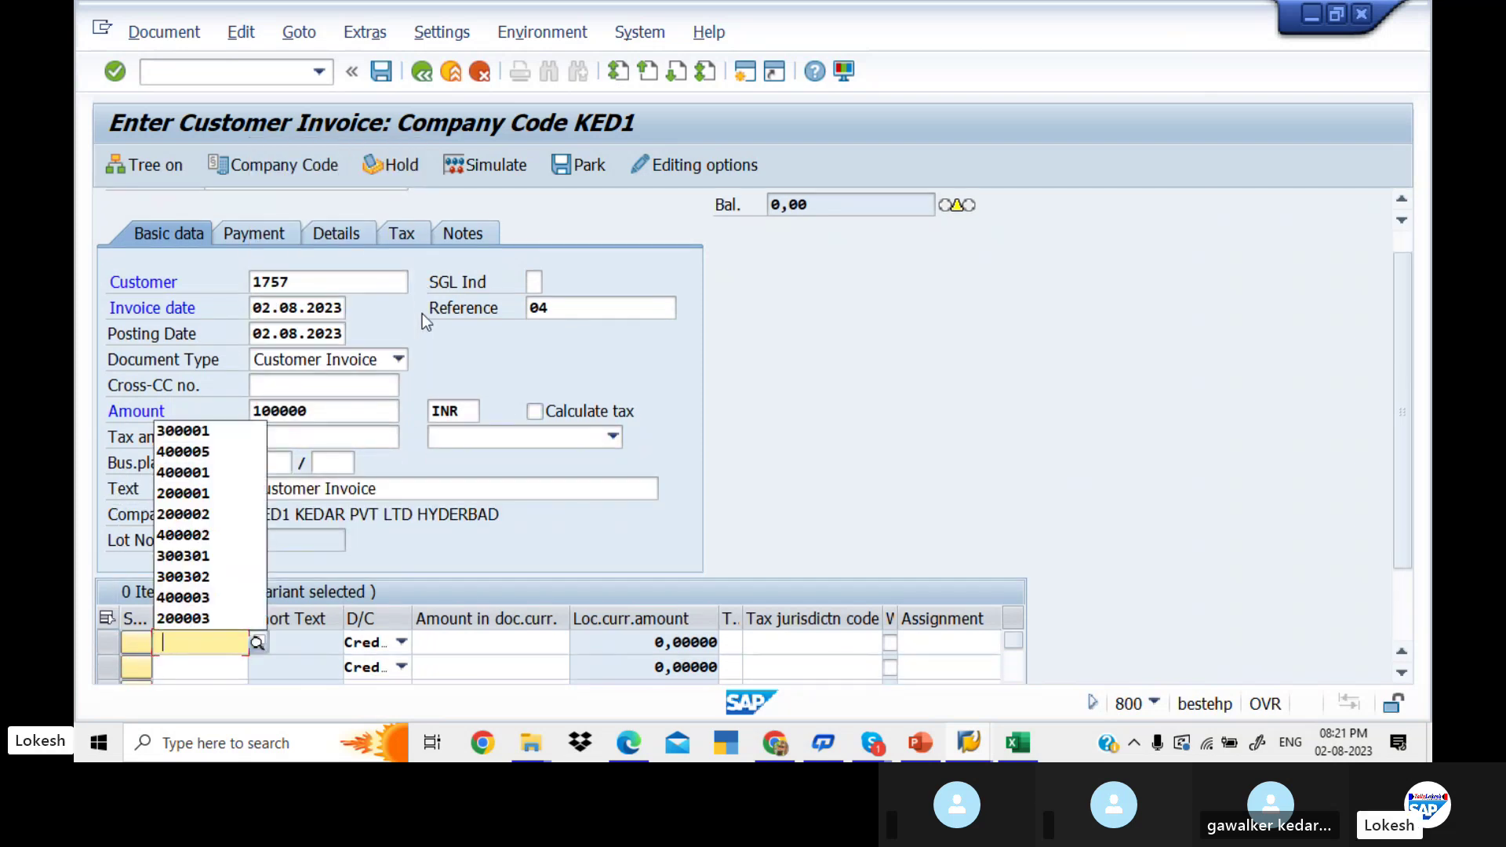
pyautogui.press('Down')
pyautogui.press('Return')
pyautogui.press('Tab')
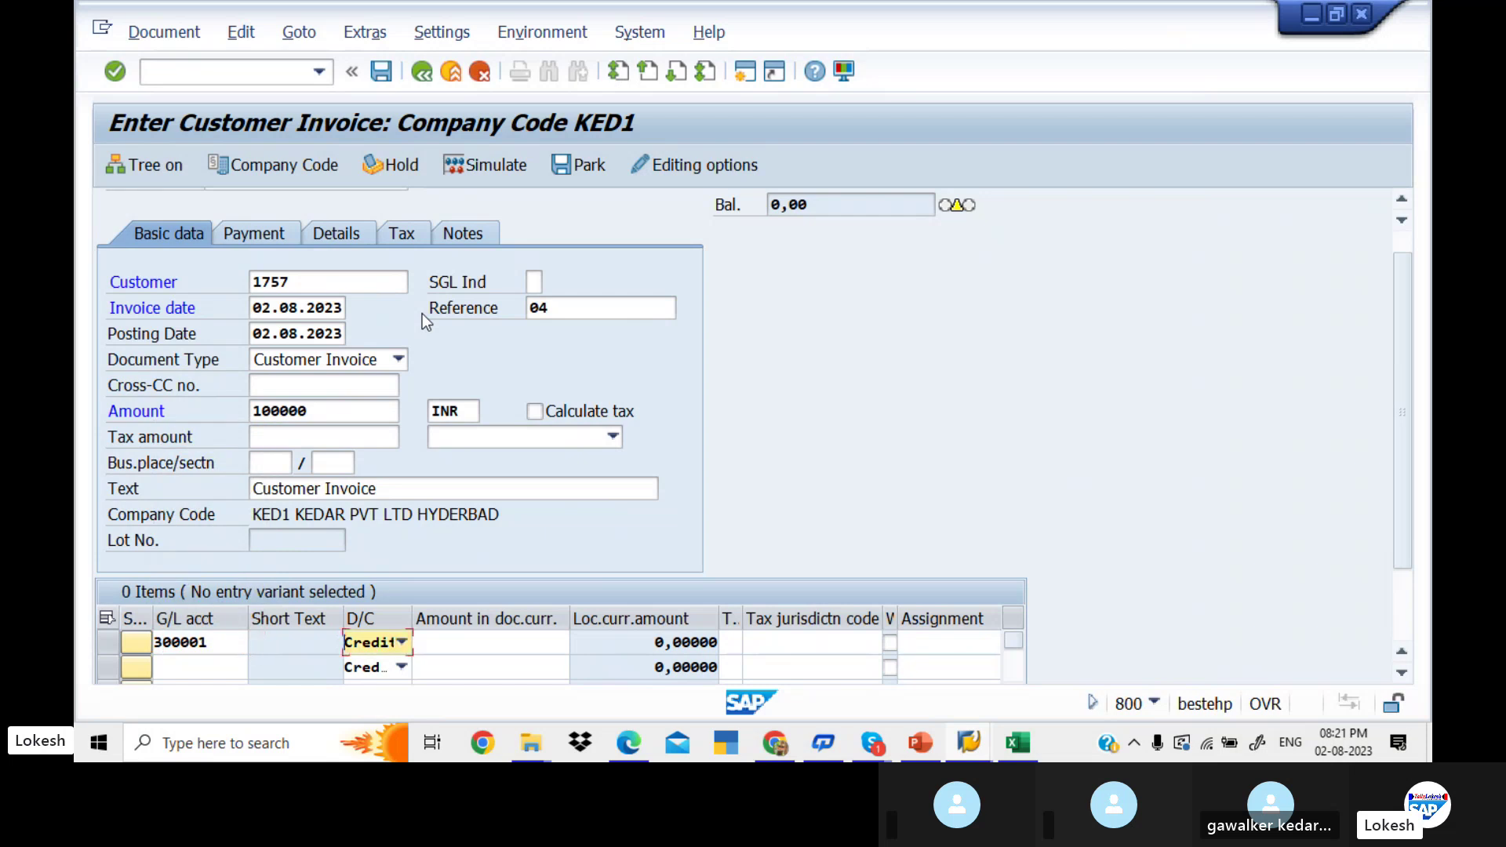
pyautogui.press('Tab')
pyautogui.press('BackSpace')
pyautogui.press('Down')
pyautogui.press('Return')
pyautogui.press('Tab')
pyautogui.press('Tab')
pyautogui.press('Tab')
pyautogui.press('Tab')
pyautogui.press('Tab')
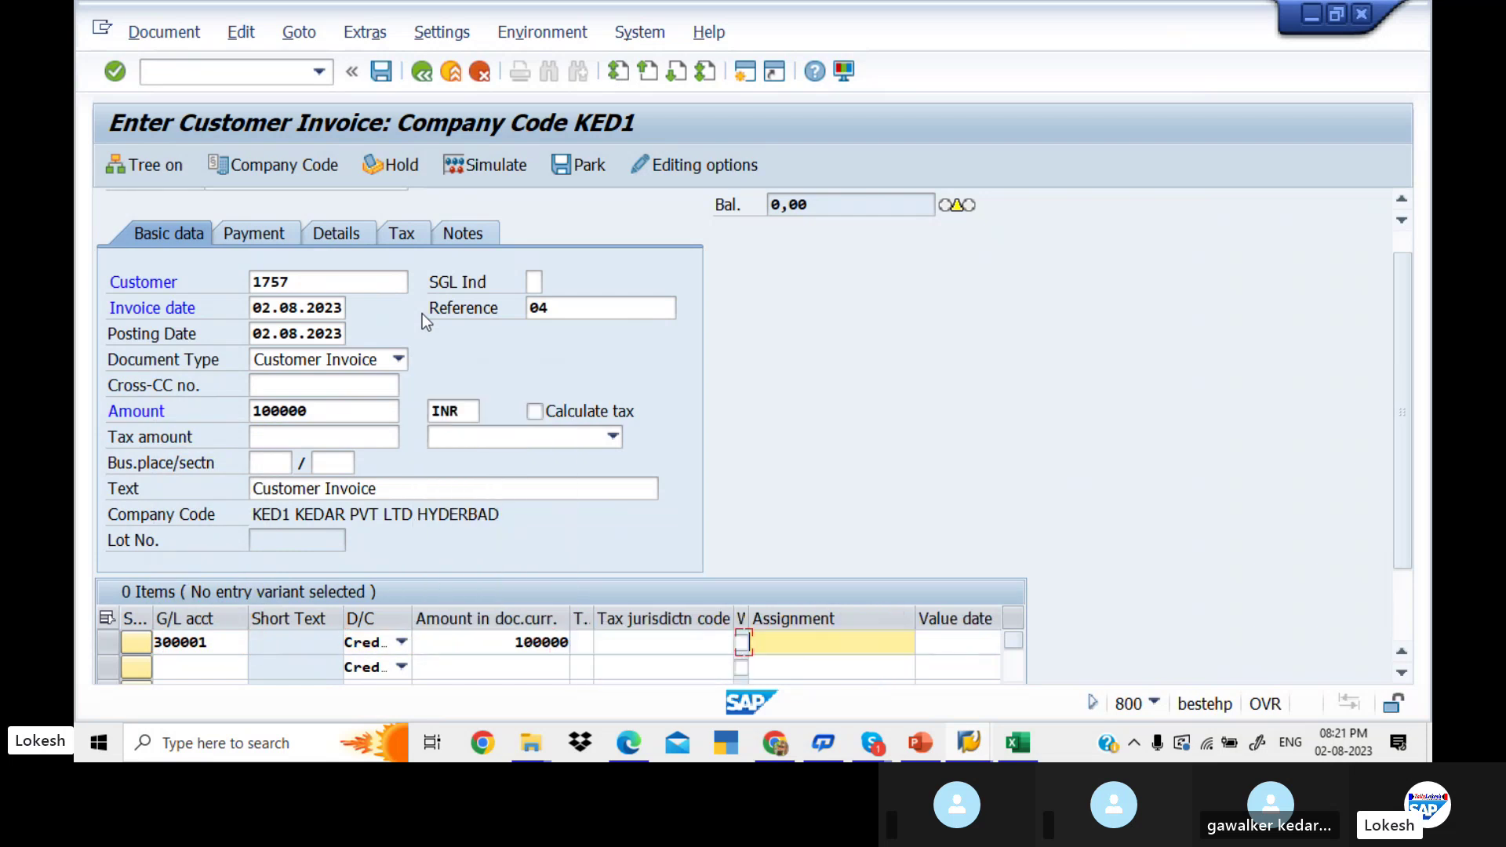
# Give the credit line value date 02.08.2023 and text SALES, and dismiss the long text dialog
pyautogui.press('Down')
pyautogui.press('Return')
pyautogui.press('Tab')
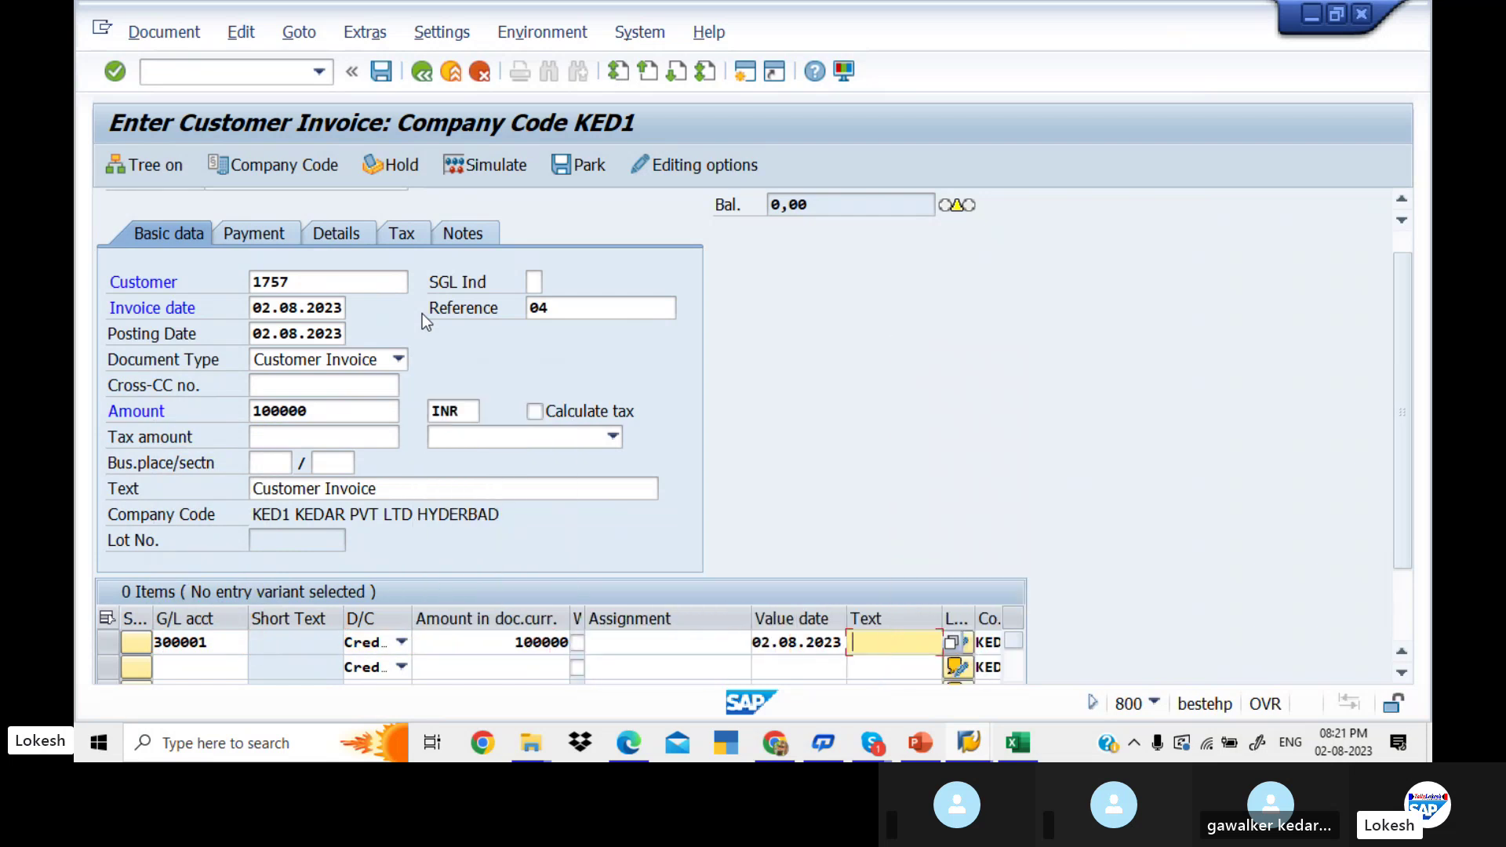
pyautogui.press('Down')
pyautogui.press('Return')
pyautogui.press('Tab')
pyautogui.press('Return')
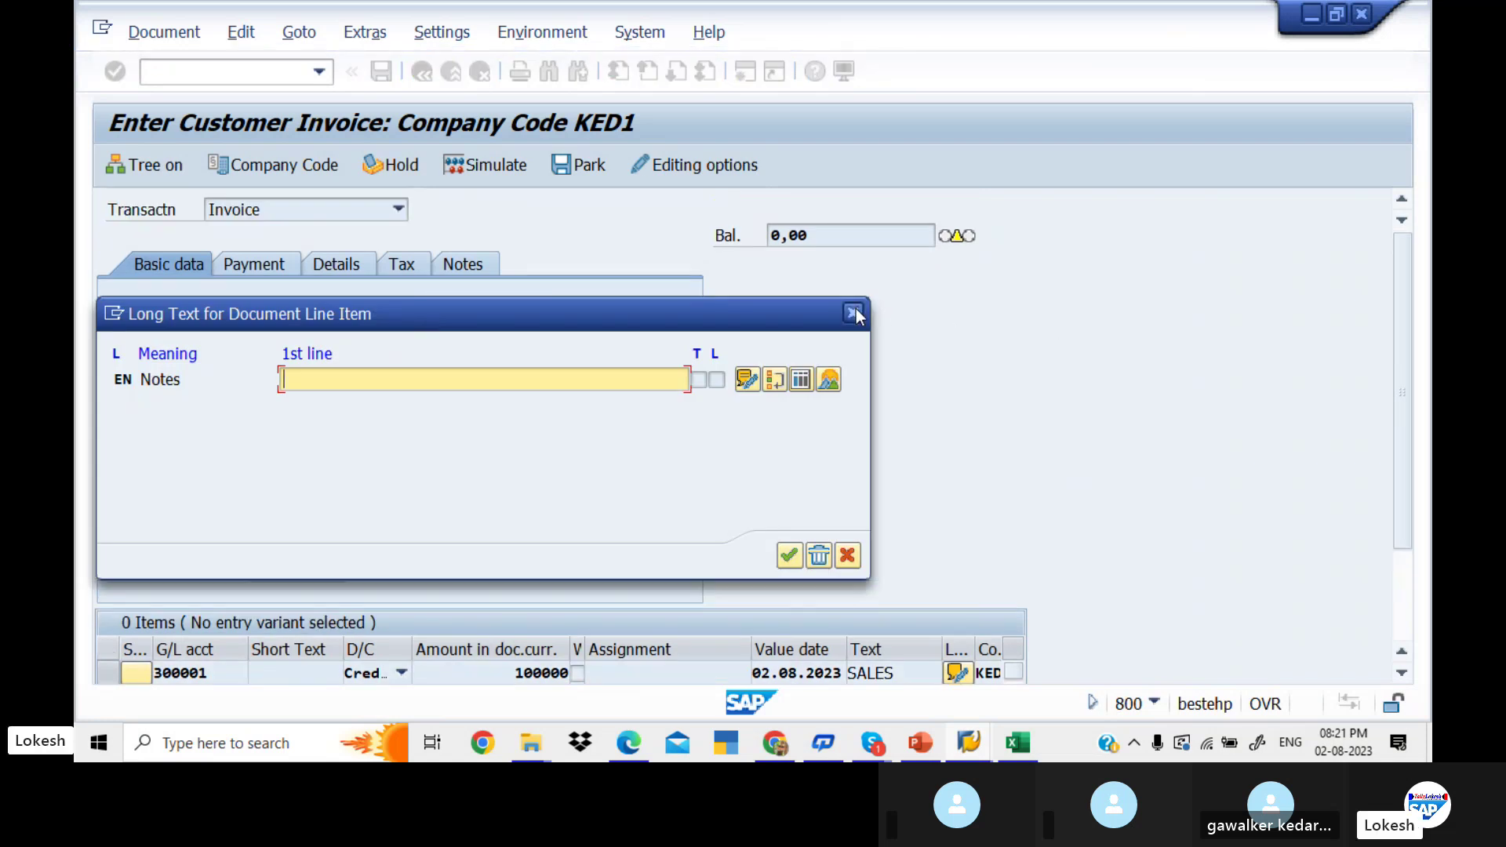
pyautogui.click(853, 312)
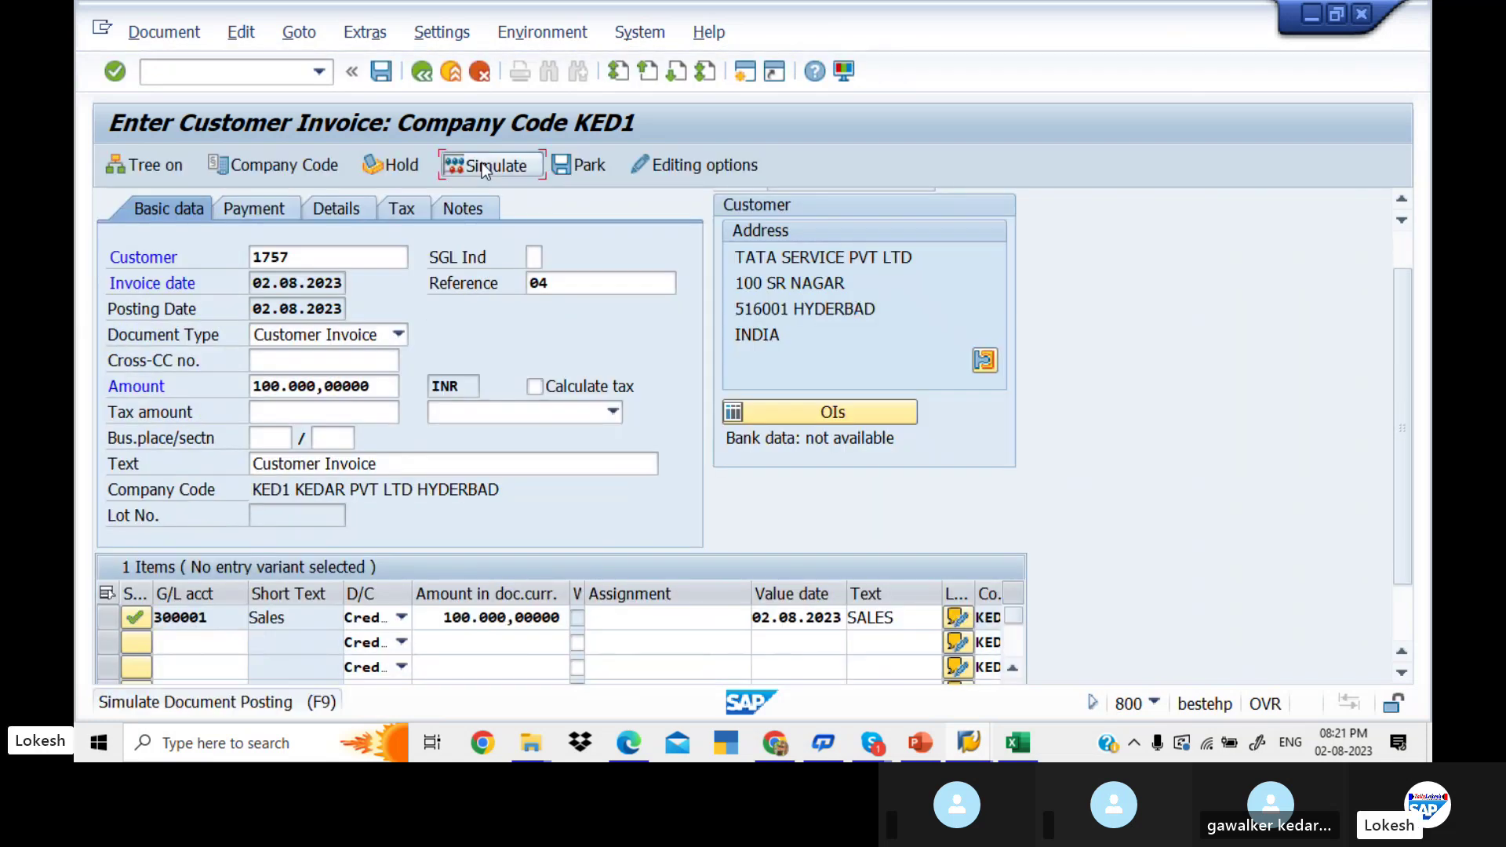
# Simulate and post the customer invoice, and return to the incoming payments header data
pyautogui.click(481, 163)
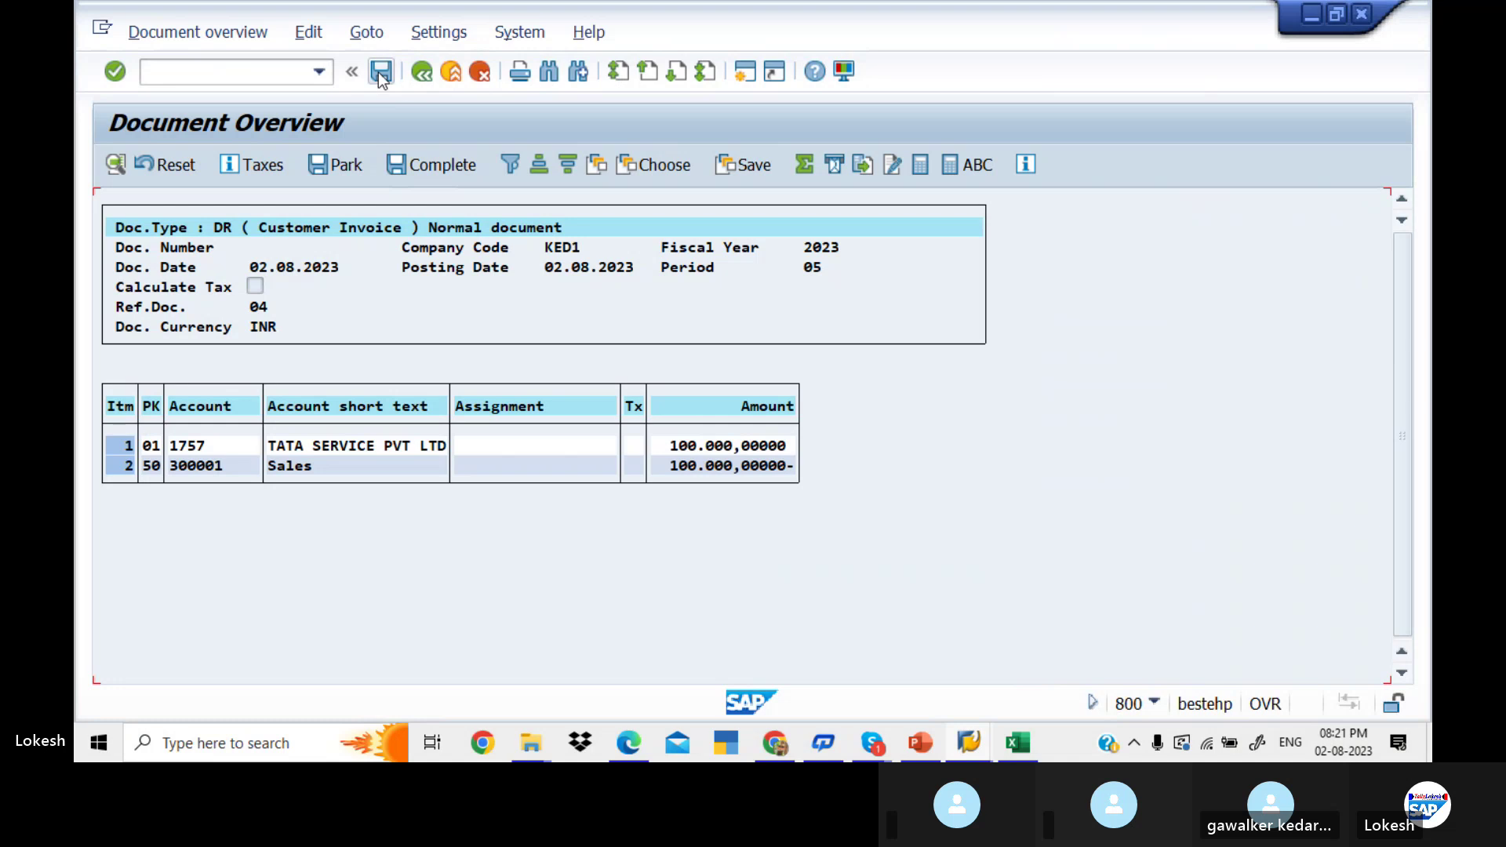
pyautogui.click(379, 72)
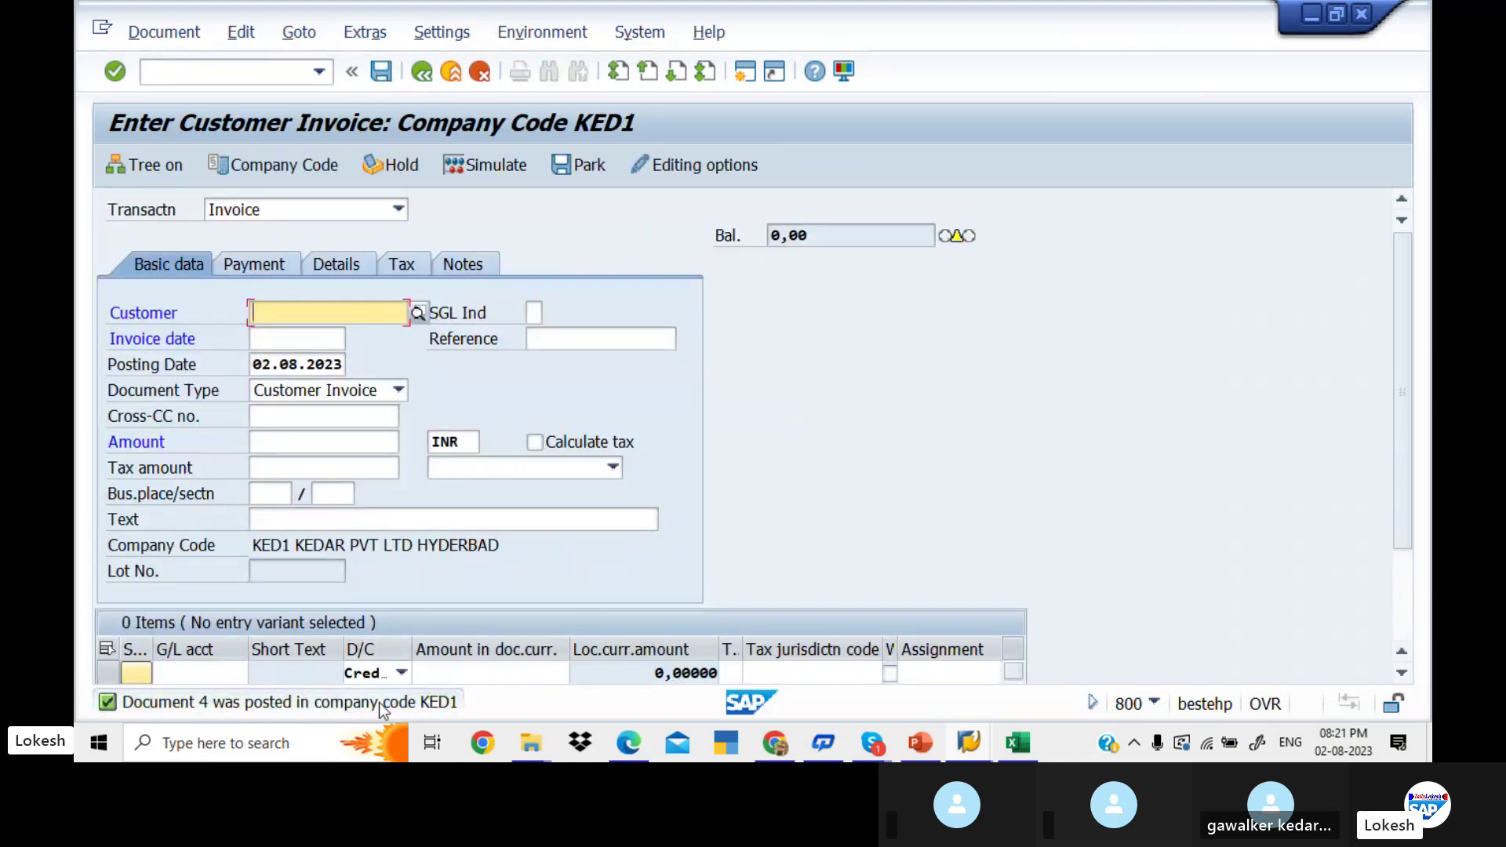
pyautogui.hotkey('alt', 'Tab')
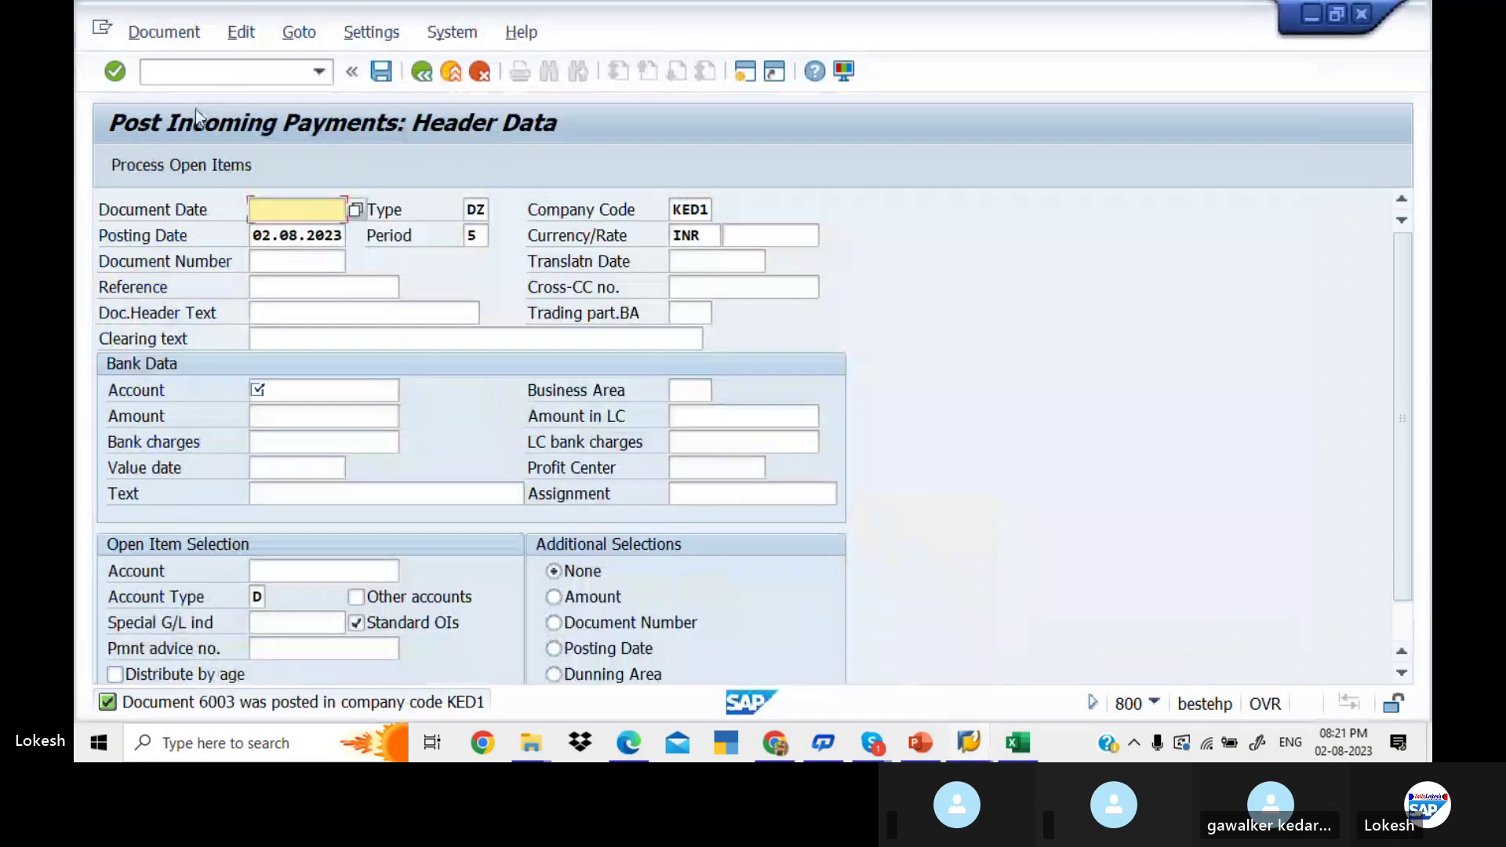
# Display the customer's open line items for company code KED1 using transaction FBL5N
pyautogui.click(236, 76)
pyautogui.write('/NFBL5N')
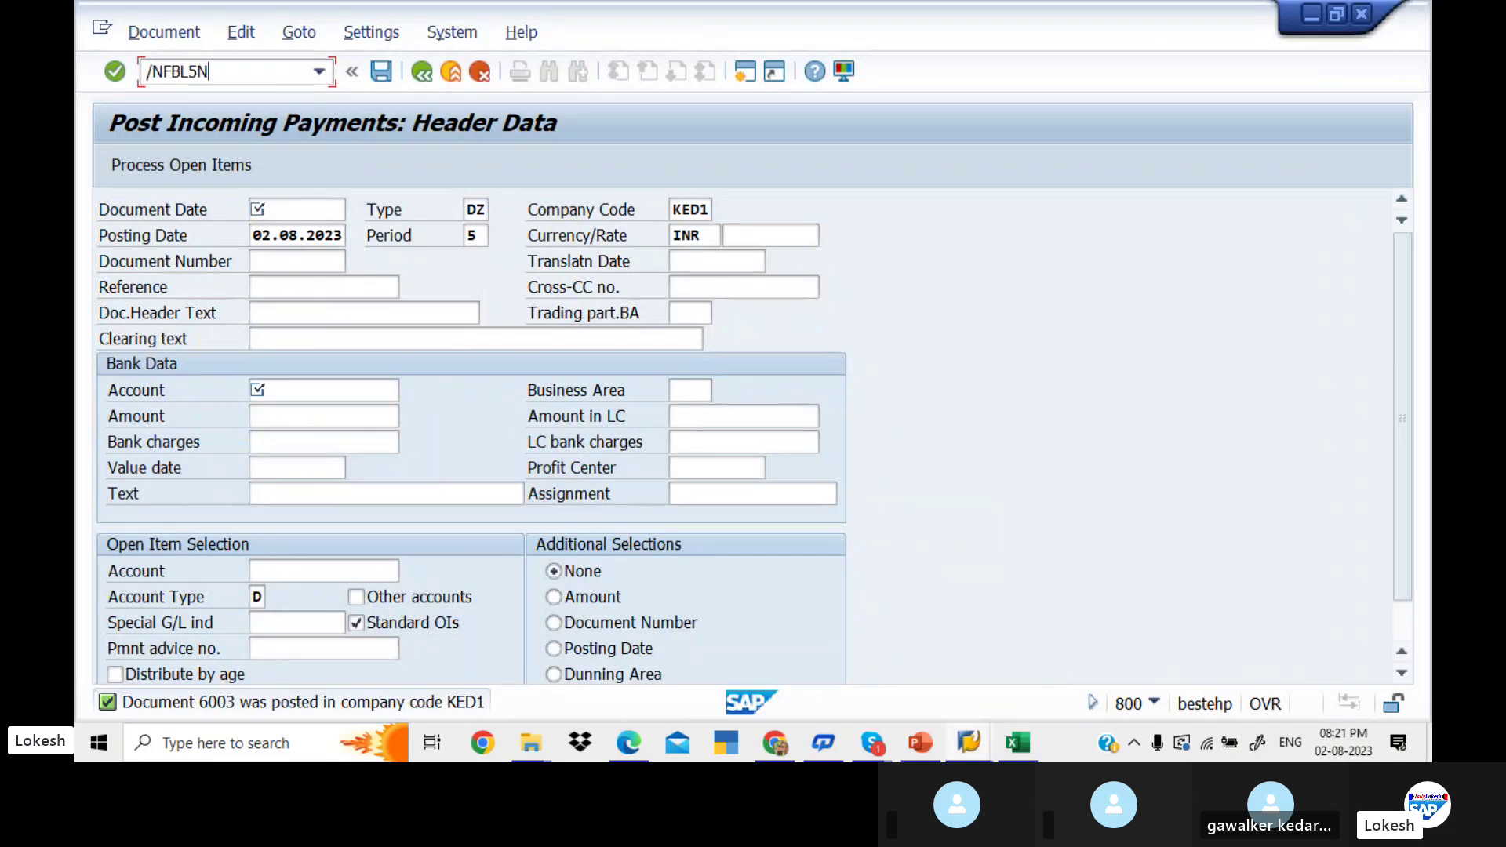
pyautogui.press('Return')
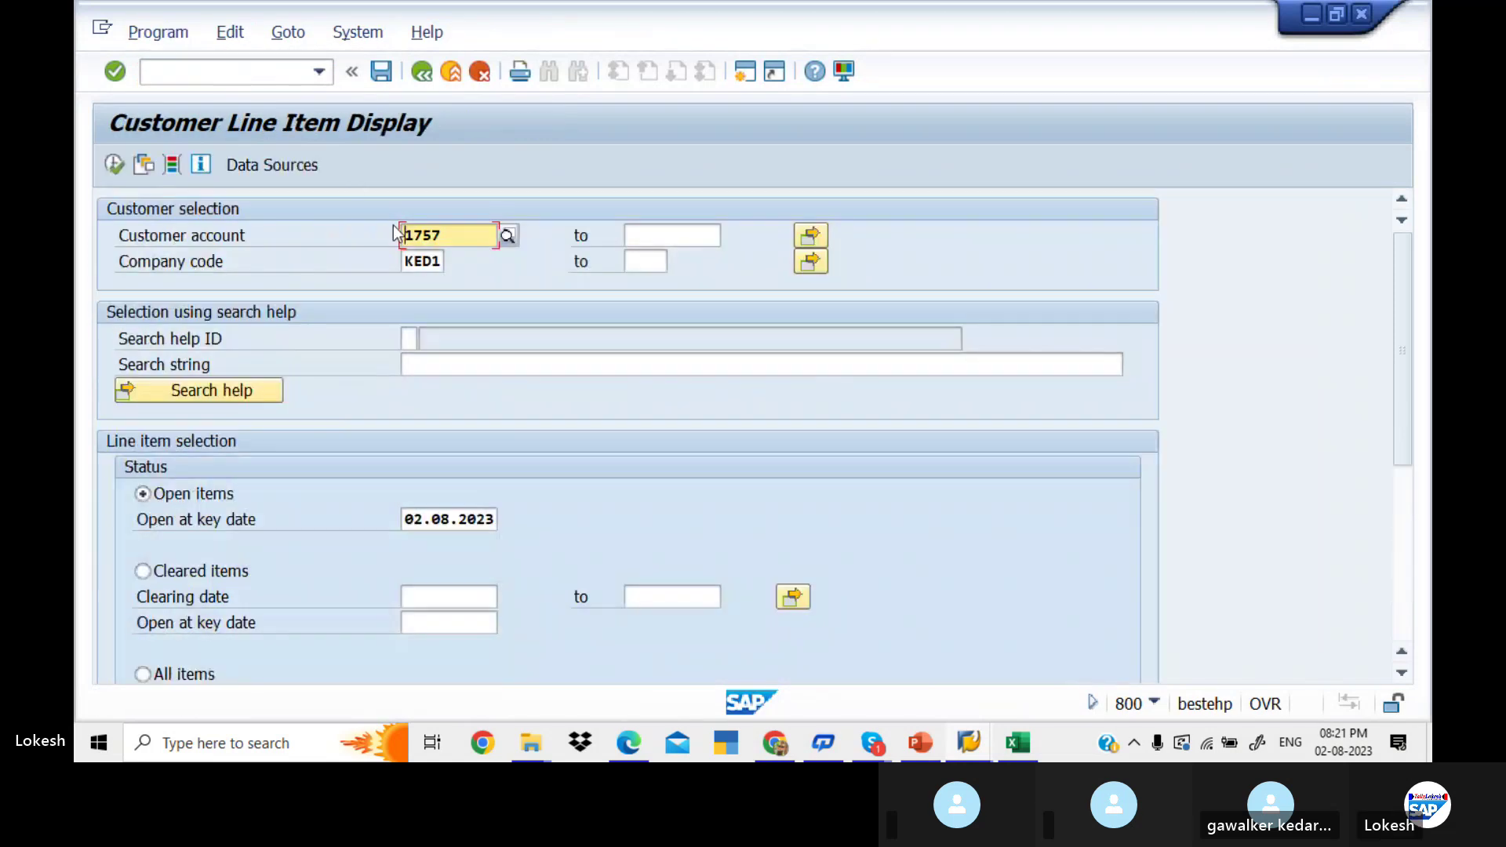
pyautogui.click(114, 167)
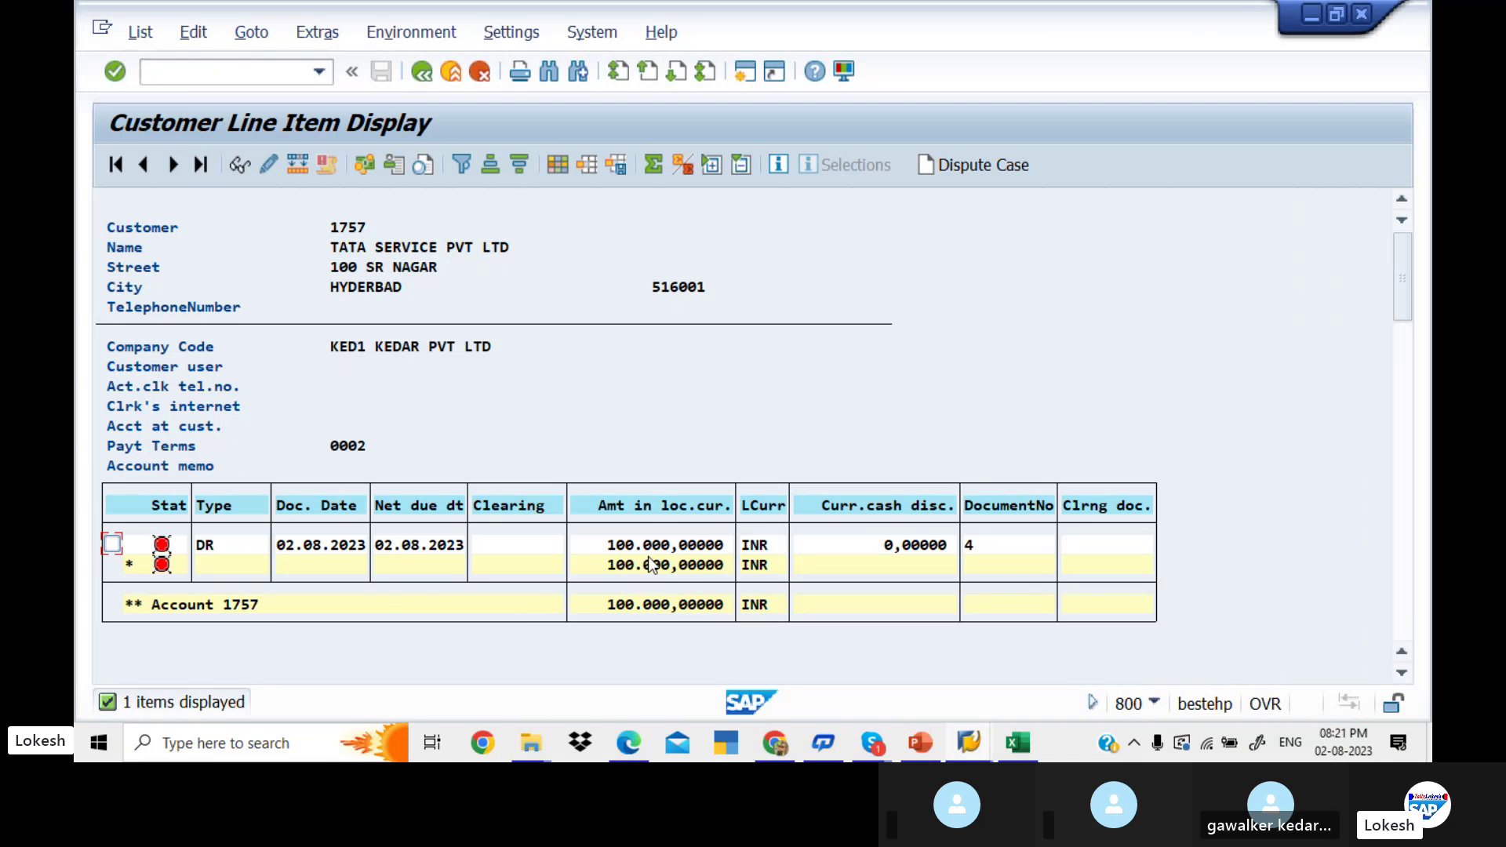
# Switch to the Excel sheet and enter invoice 2 in row 5 with amount 100000 and cash discount 3%
pyautogui.hotkey('alt', 'Tab')
pyautogui.hotkey('alt', 'Tab')
pyautogui.hotkey('alt', 'Tab')
pyautogui.hotkey('alt', 'Tab')
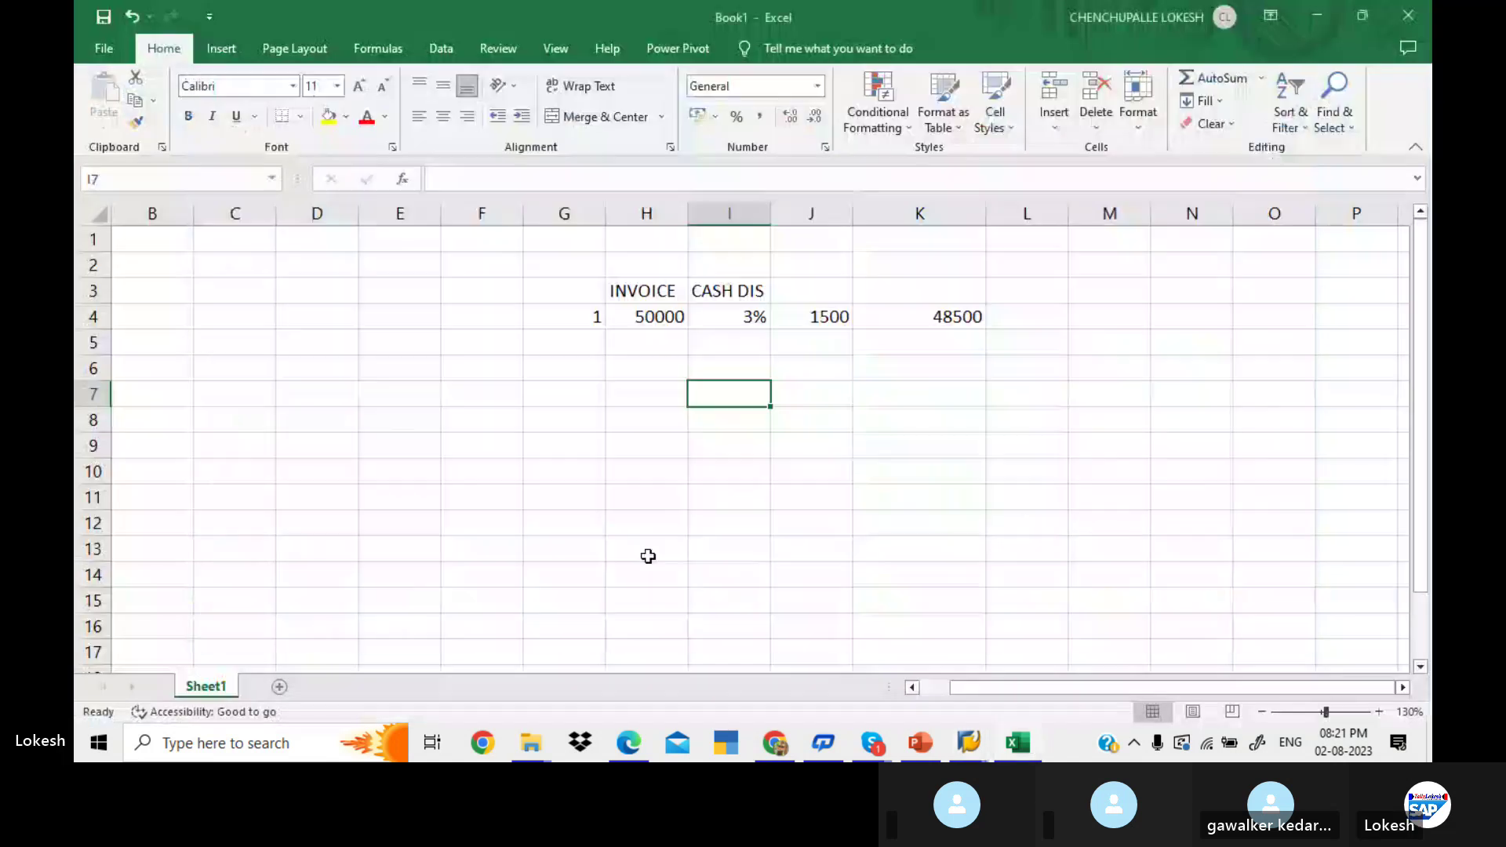
pyautogui.click(600, 343)
pyautogui.press('Right')
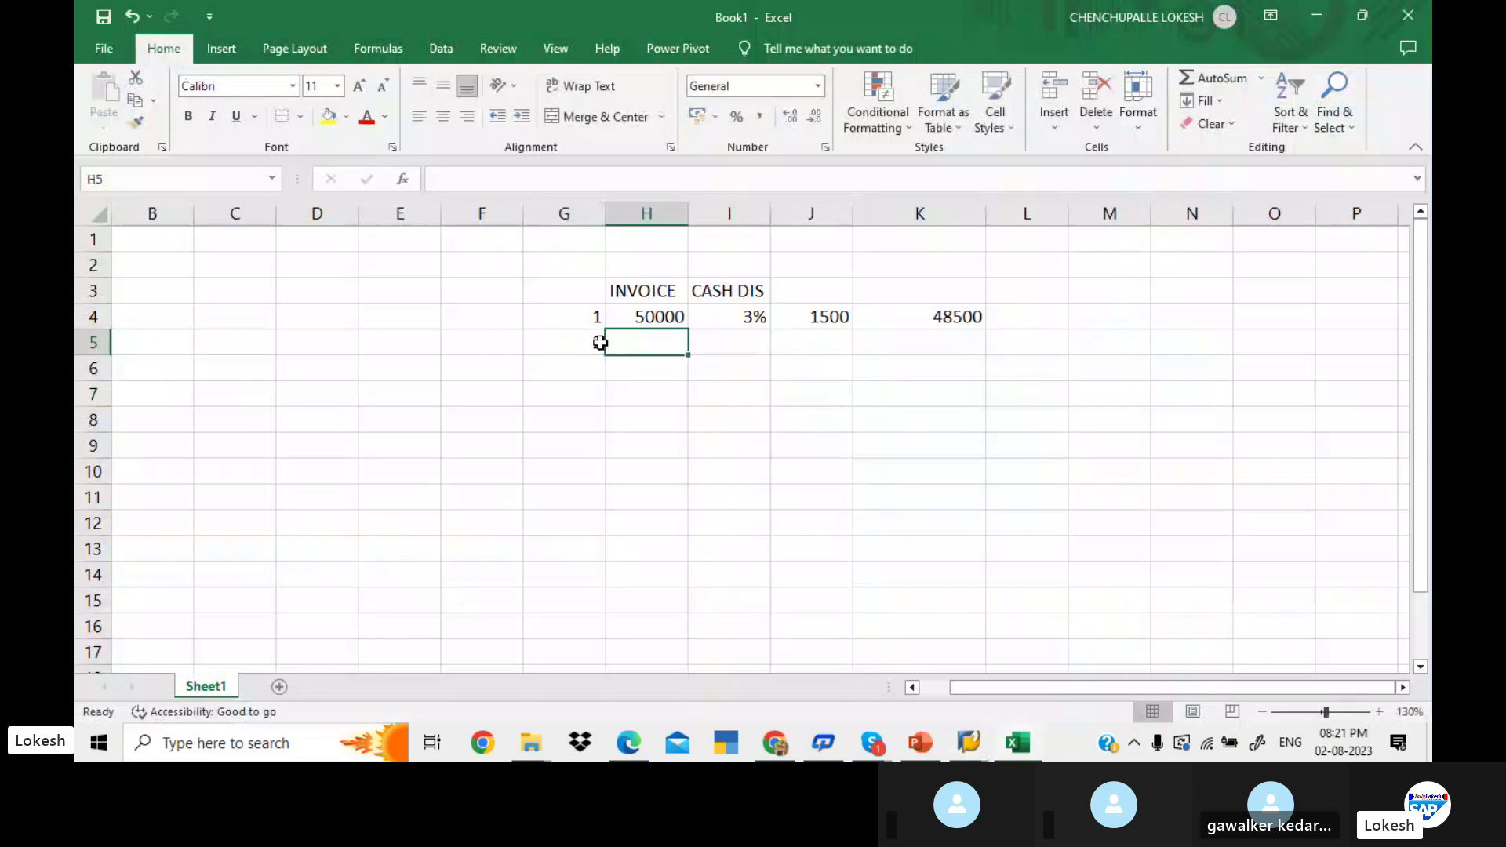
pyautogui.write('100000')
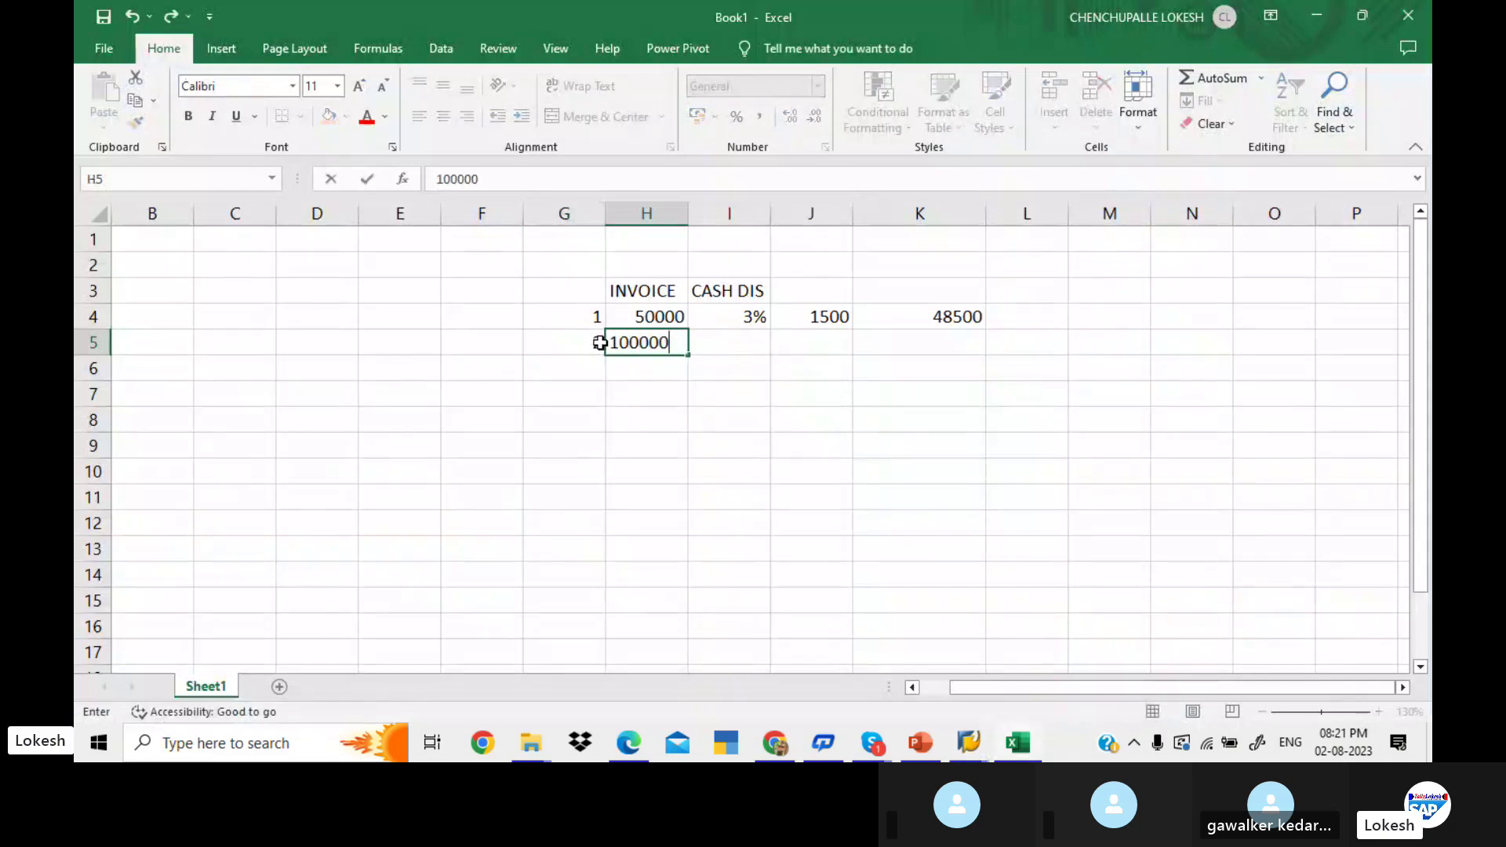
pyautogui.press('Right')
pyautogui.write('3')
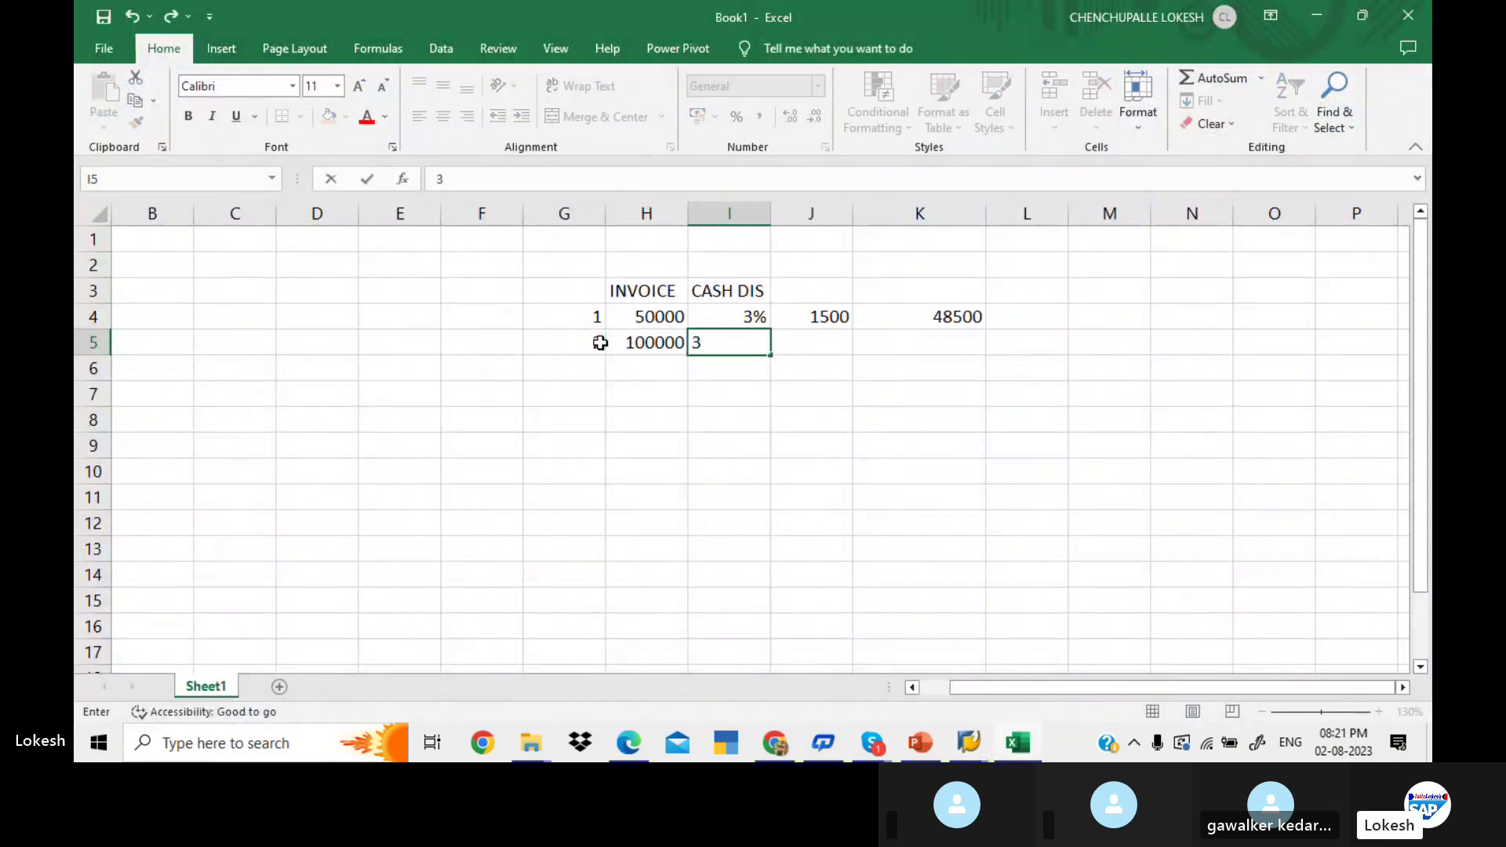
pyautogui.write('%')
pyautogui.hotkey('ctrl', 'Return')
pyautogui.press('Right')
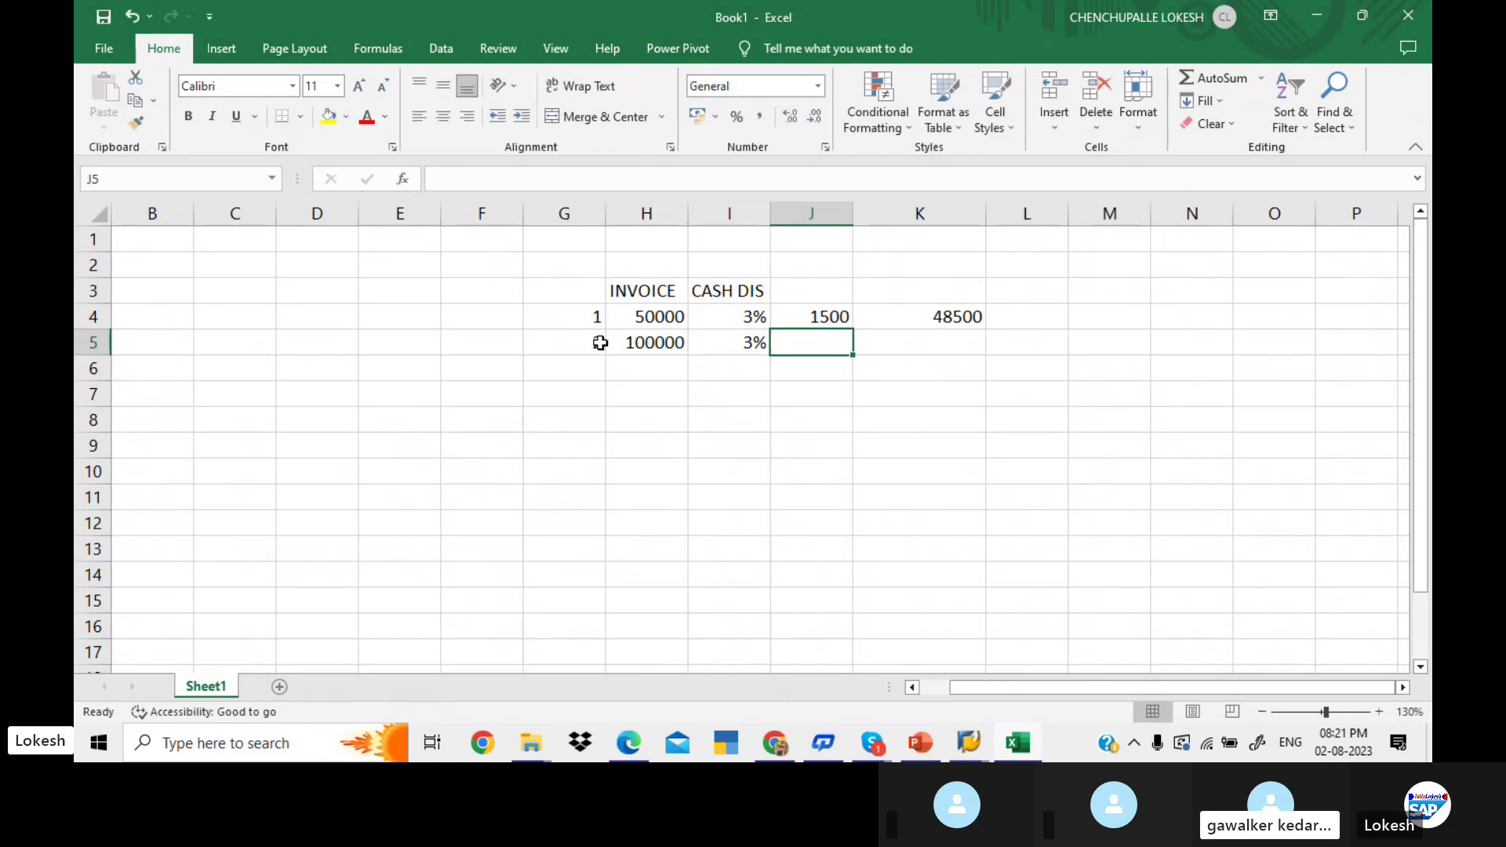
# Calculate the second invoice's cash discount amount in J5 with the formula =H5*I5
pyautogui.write('=')
pyautogui.click(643, 339)
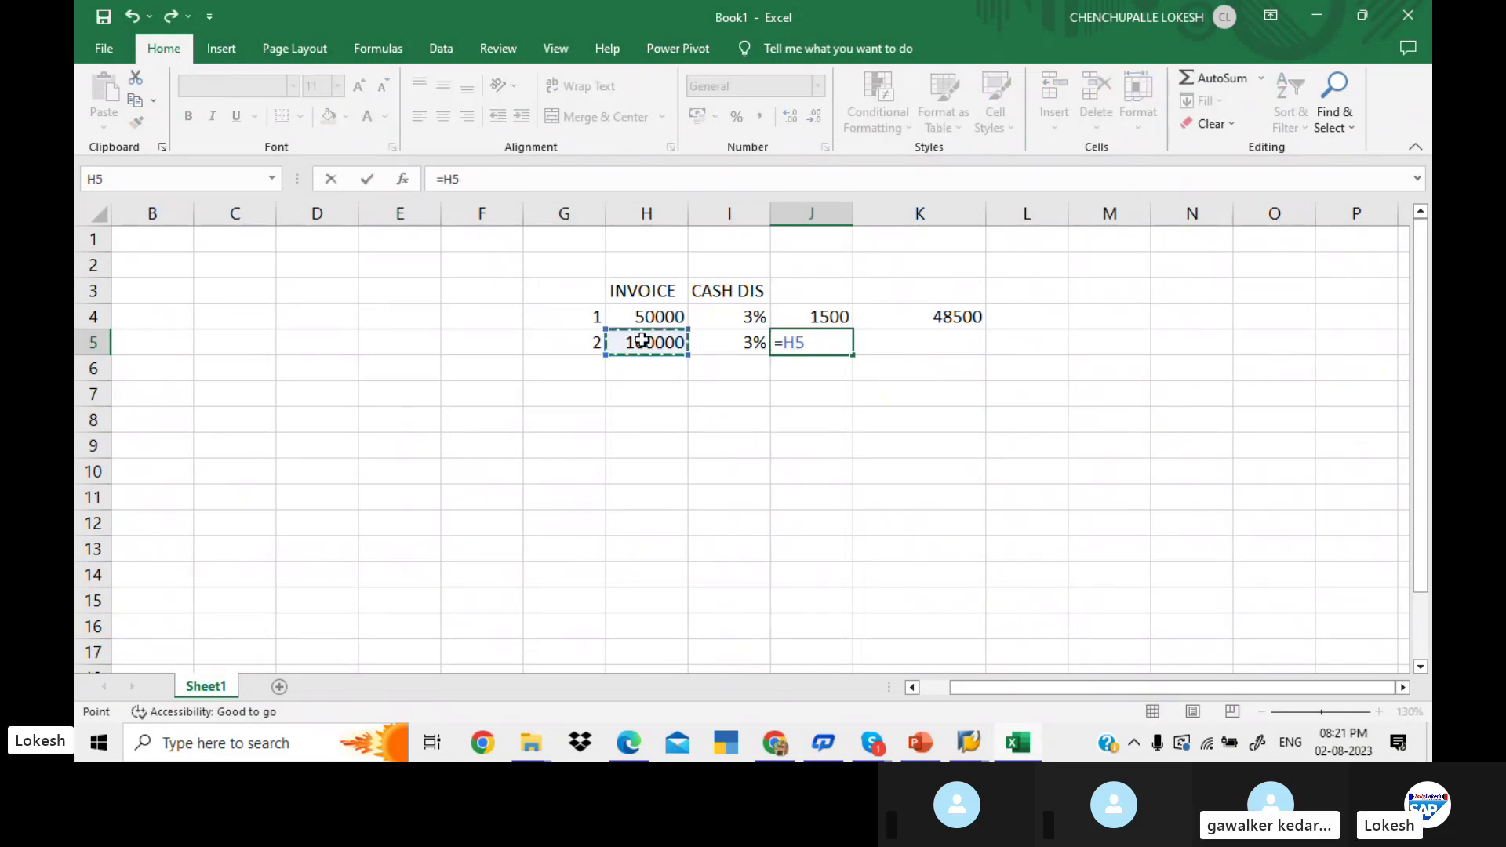
pyautogui.write('*')
pyautogui.click(738, 342)
pyautogui.press('Return')
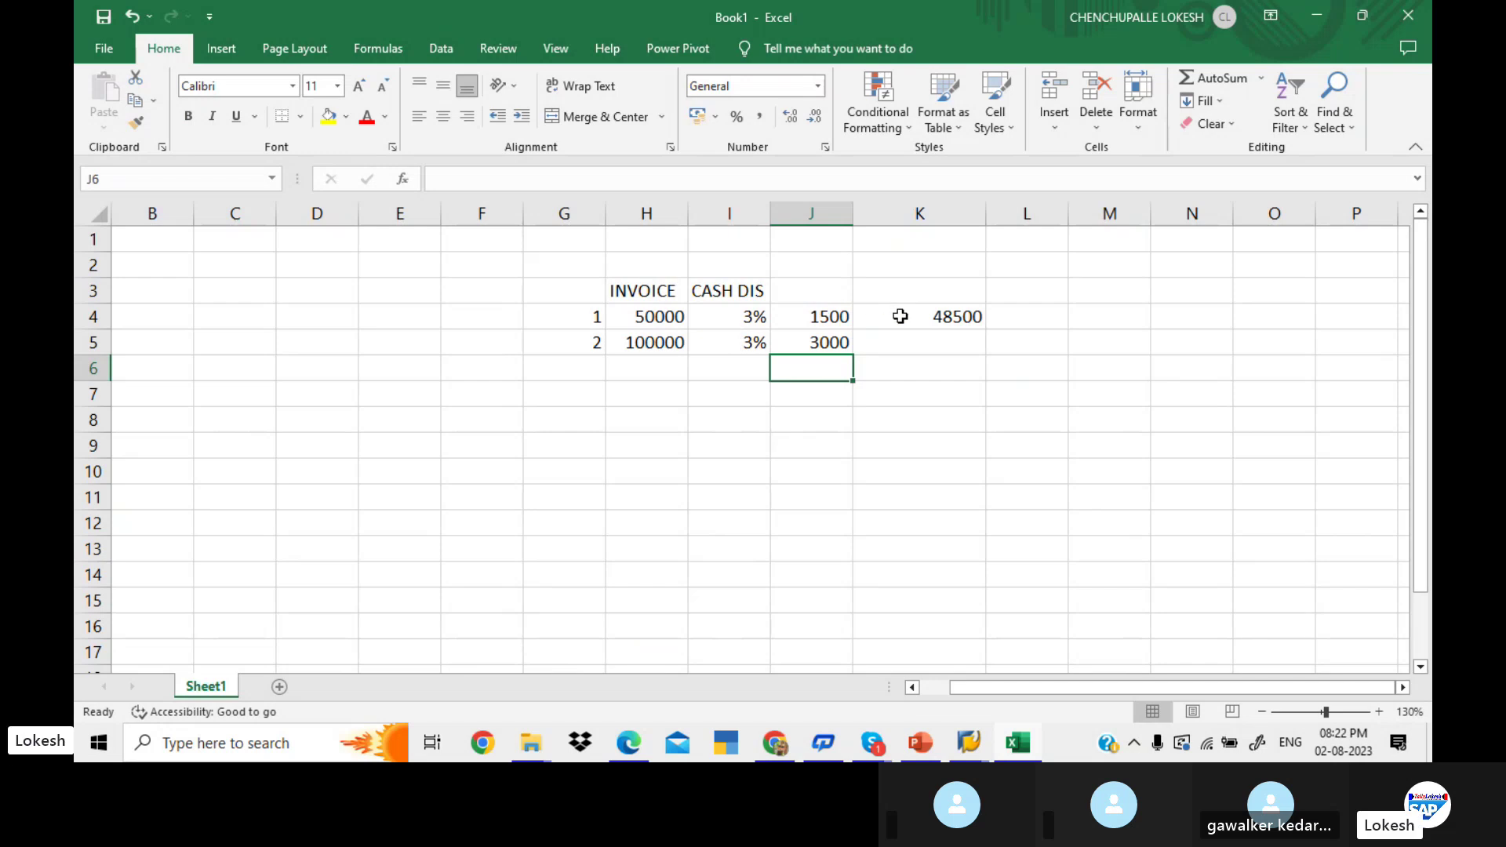
# Calculate the second invoice's net payable amount in K5 with the formula =H5-J5
pyautogui.click(919, 335)
pyautogui.write('=')
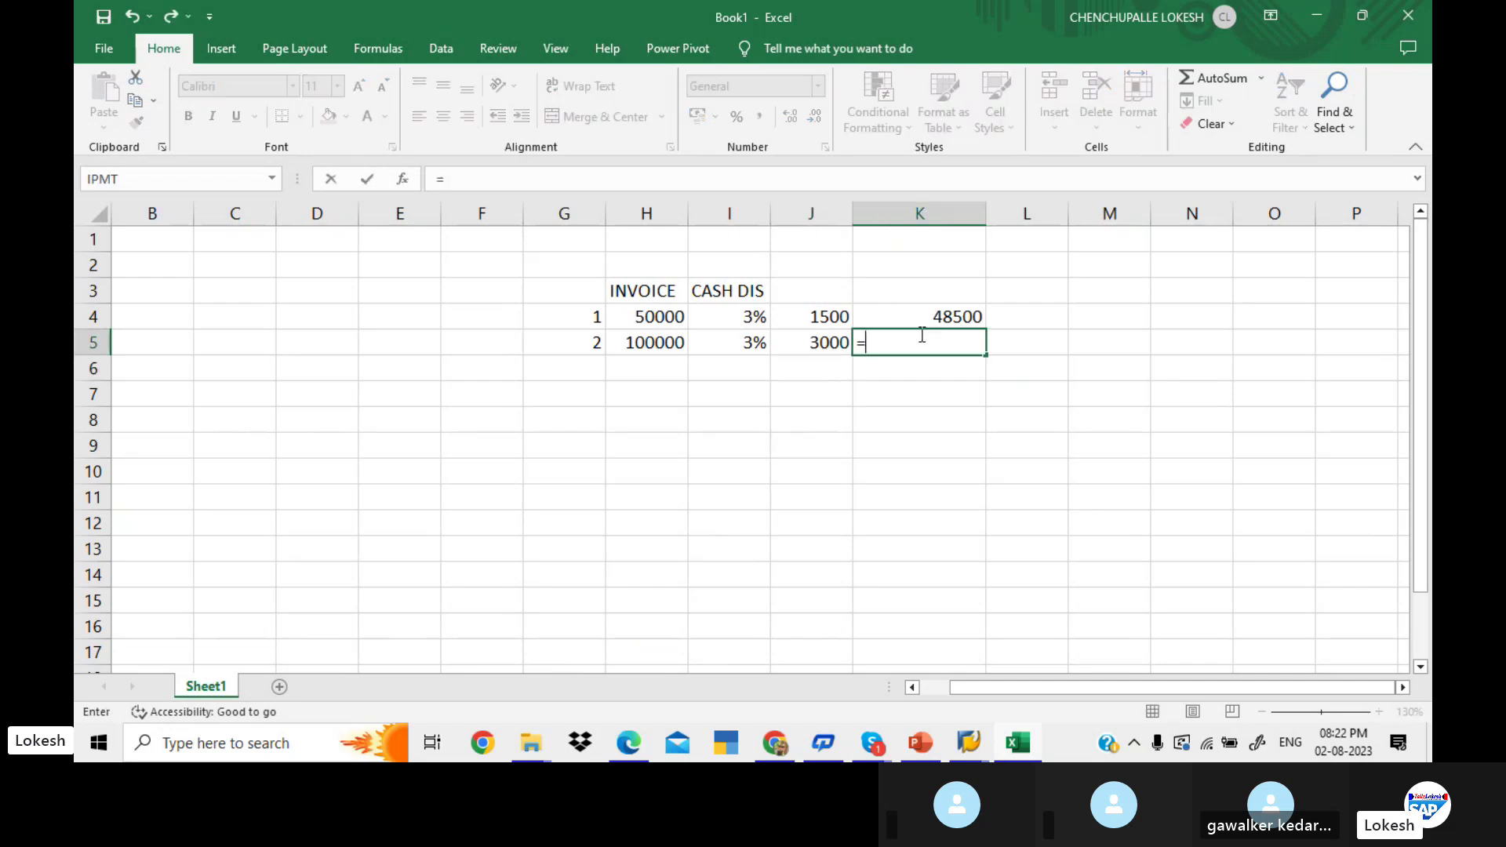
pyautogui.click(677, 339)
pyautogui.write('-')
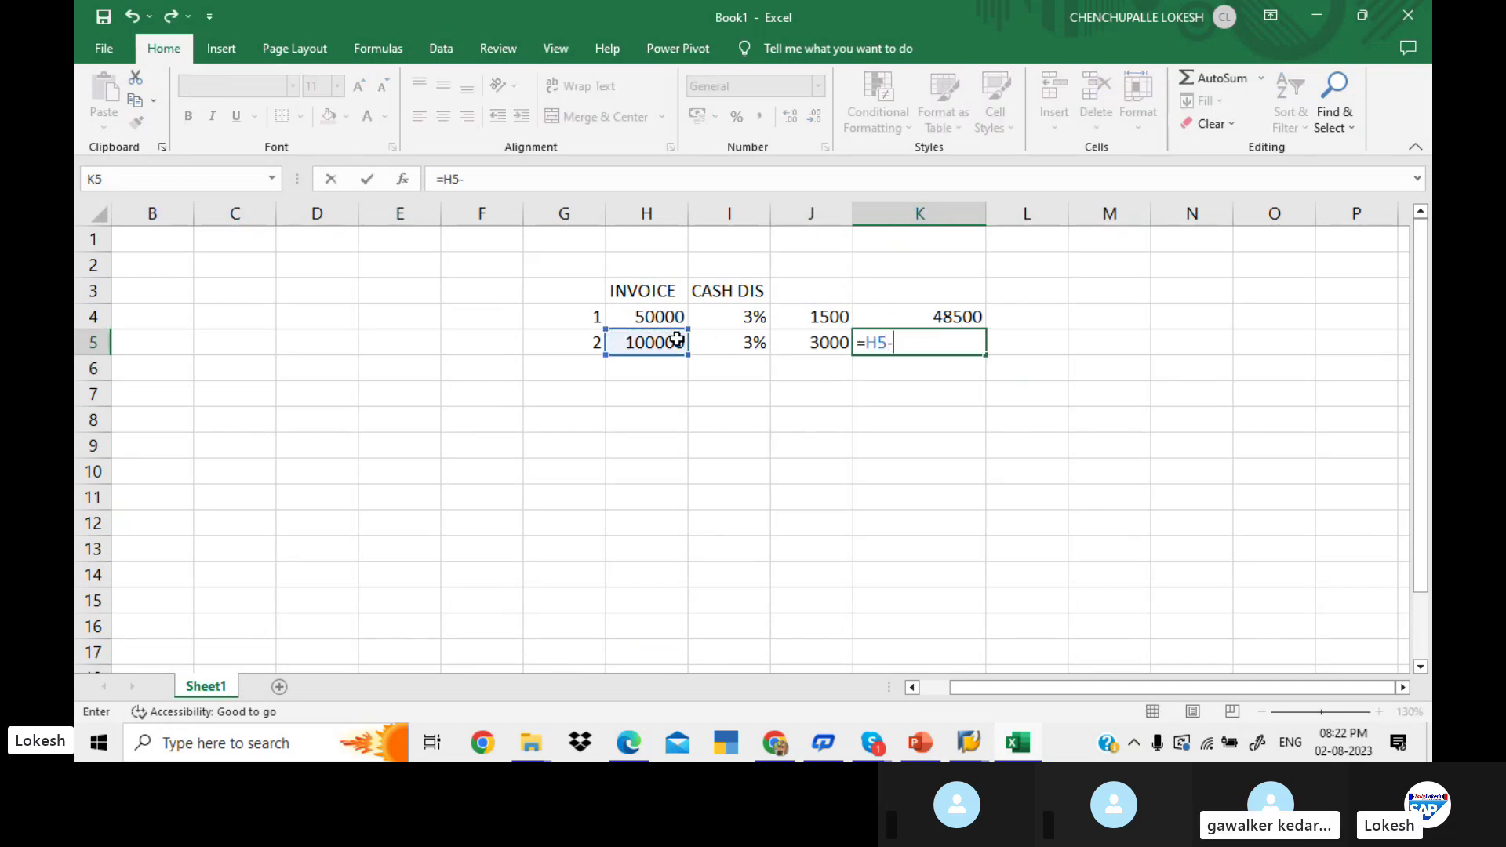
pyautogui.click(819, 344)
pyautogui.press('Return')
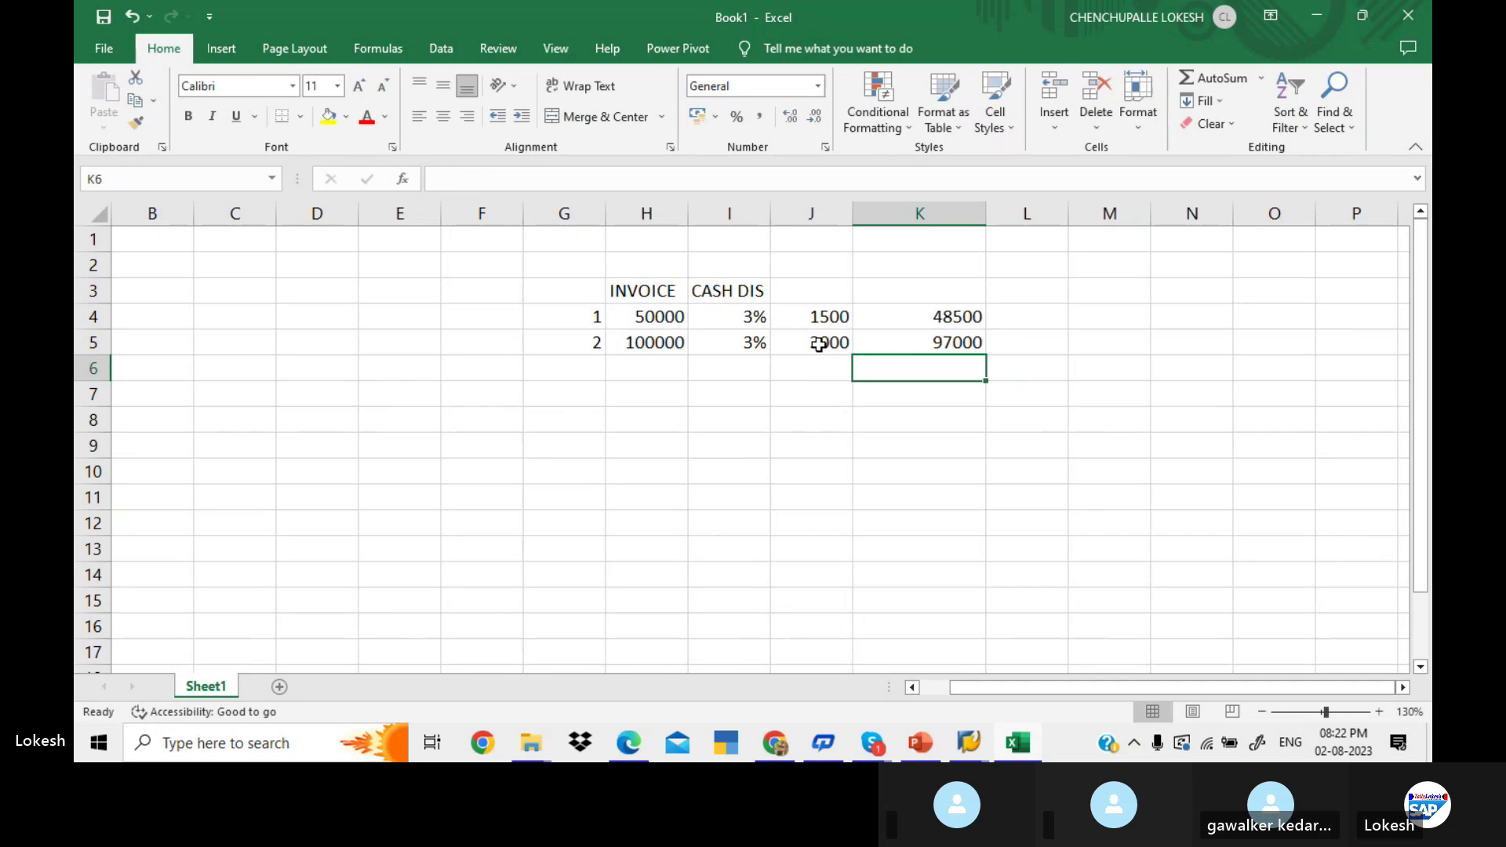
pyautogui.click(920, 336)
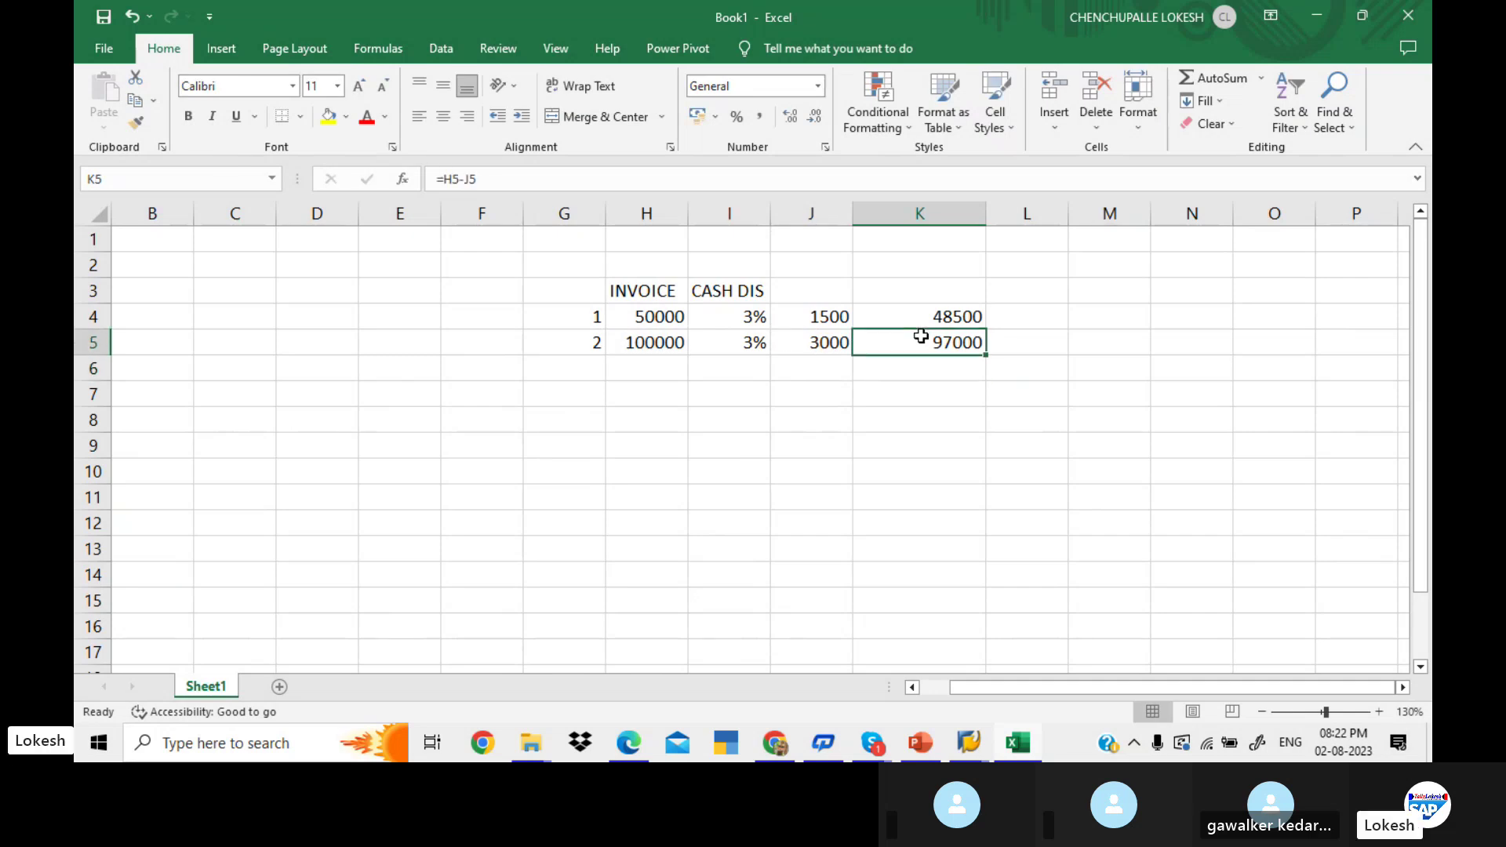
# Switch to the SAP customer invoice session and open transaction F-28 for incoming payments
pyautogui.hotkey('alt', 'Tab')
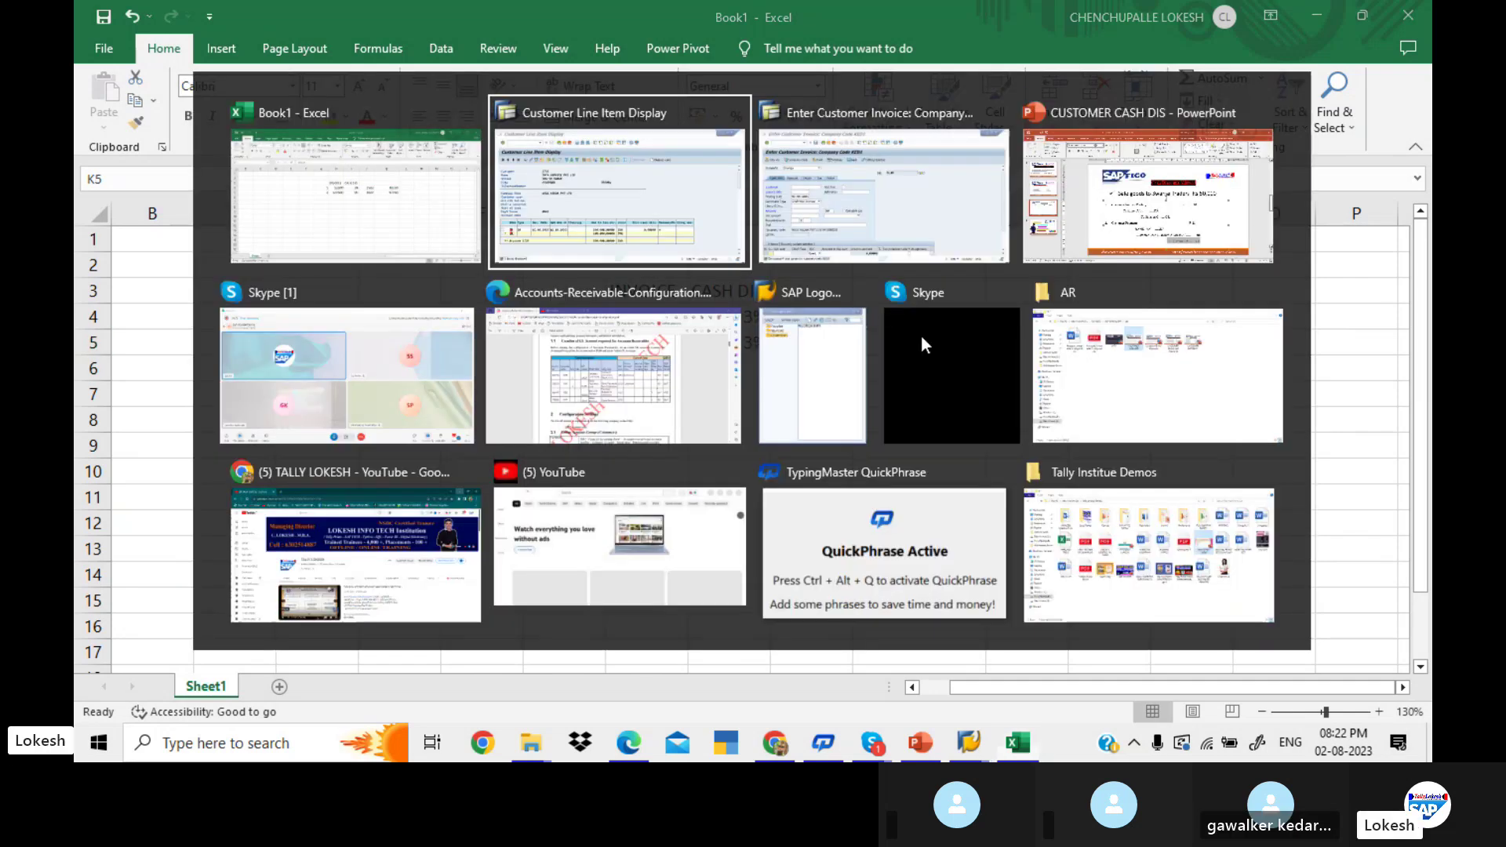
pyautogui.hotkey('alt', 'Tab')
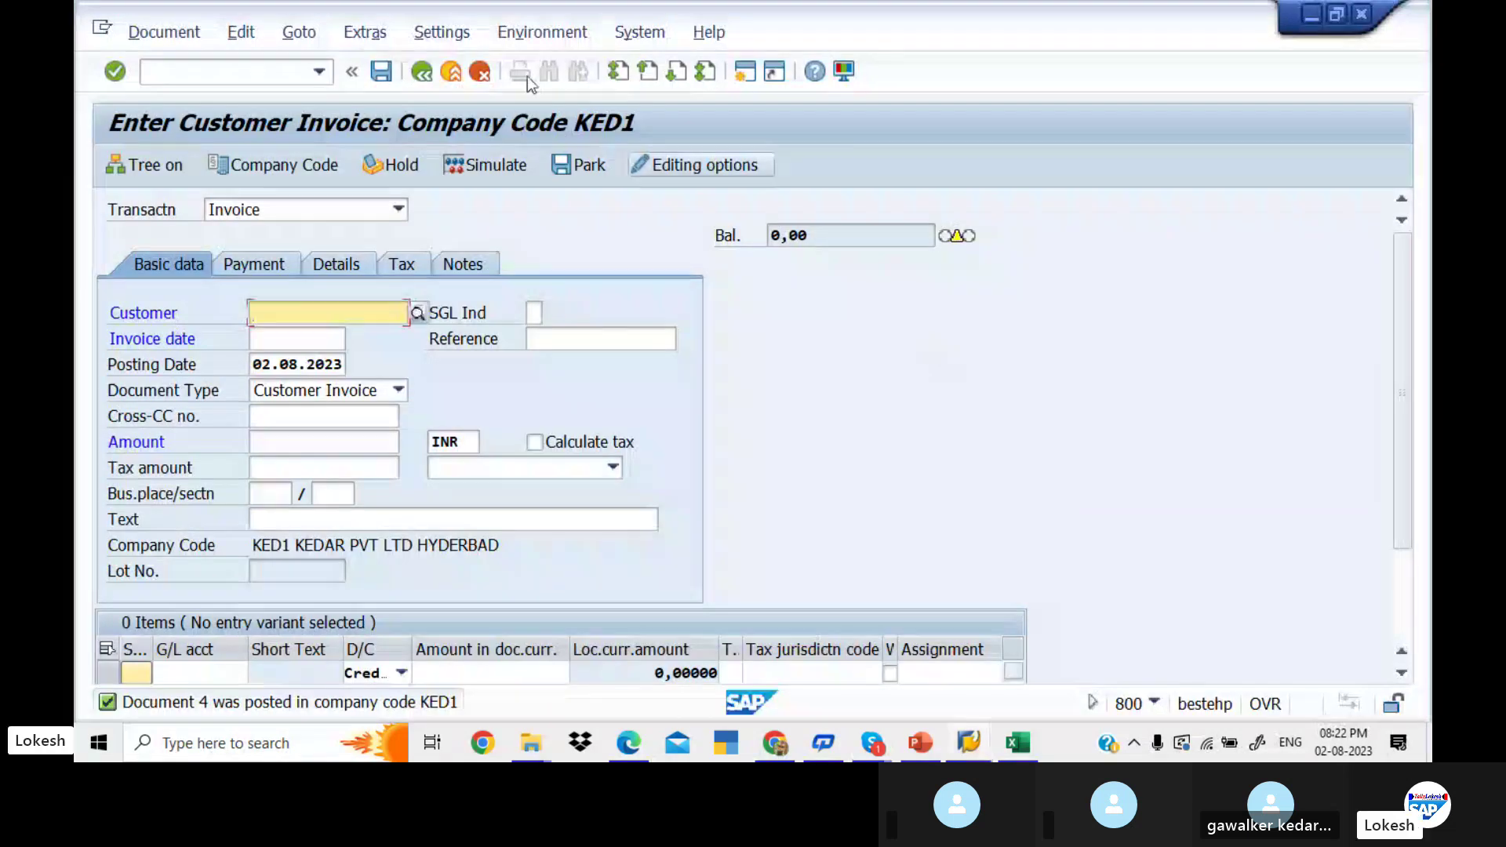
pyautogui.click(243, 70)
pyautogui.write('/N')
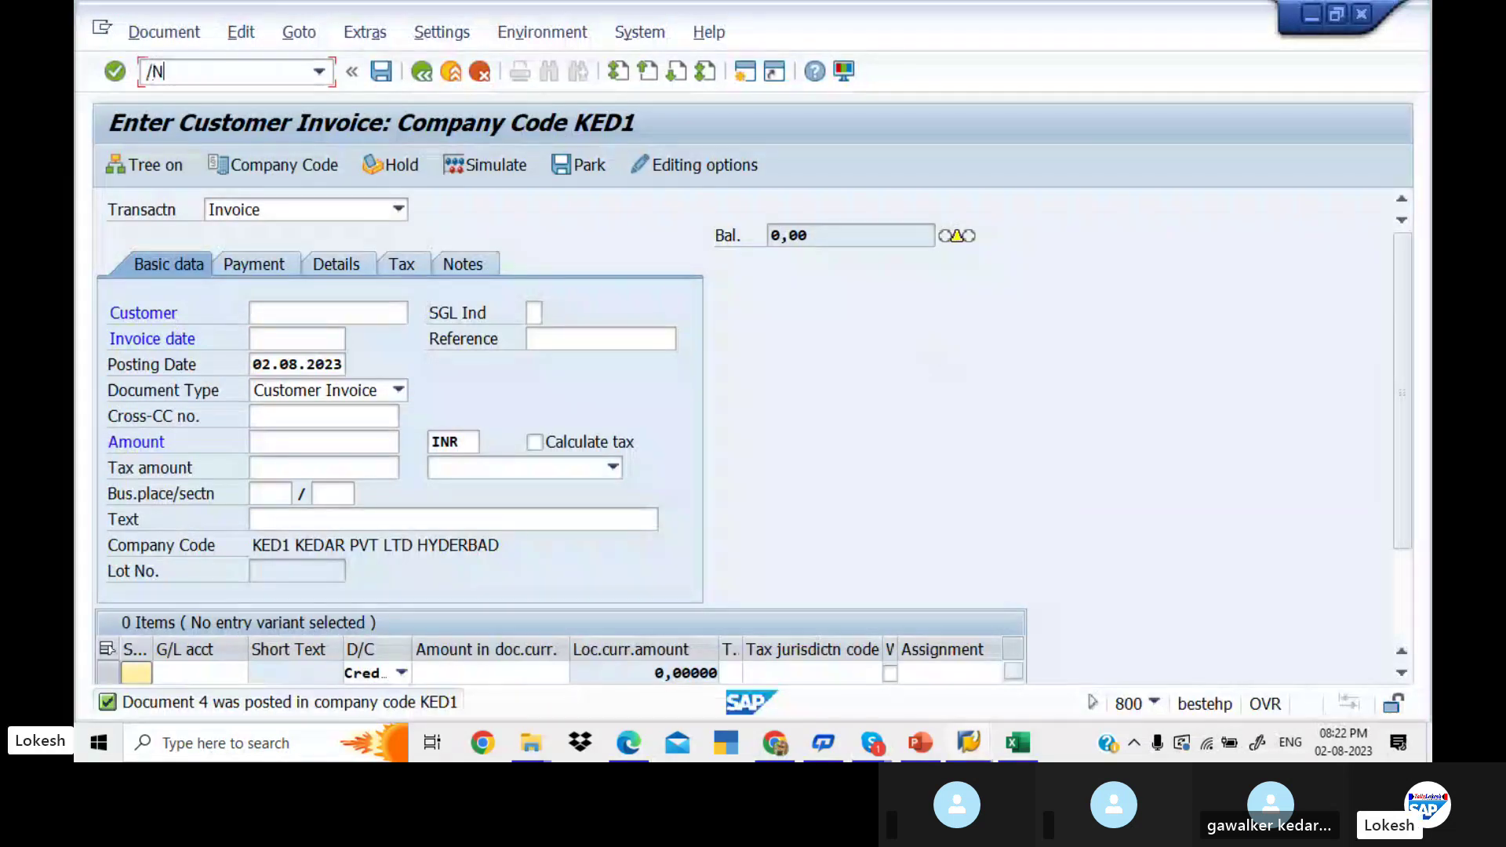
pyautogui.write('F-28')
pyautogui.press('Return')
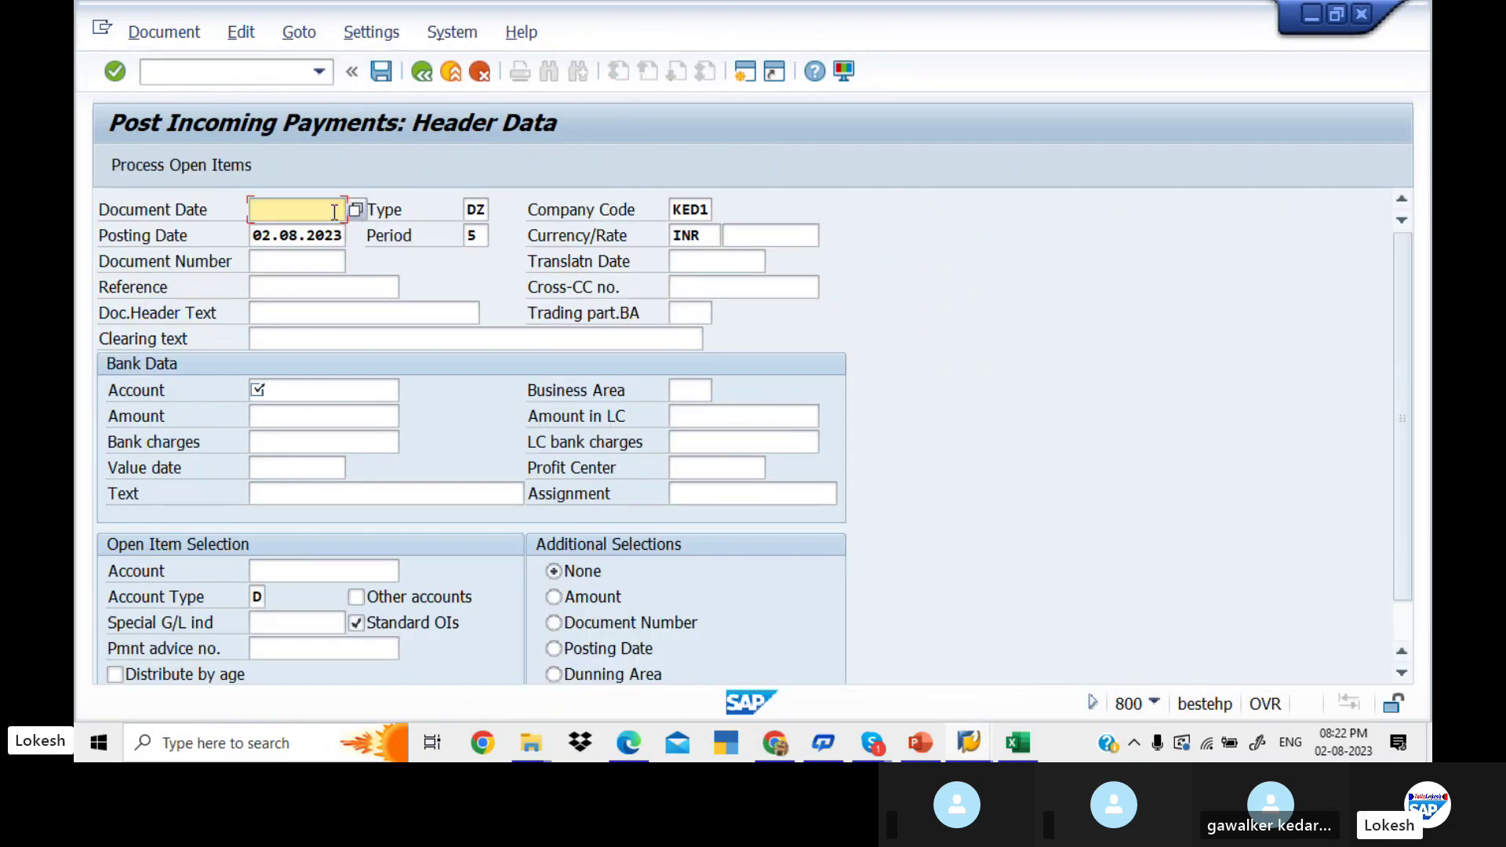
# Set the incoming payment's document date to 02.08.2023
pyautogui.click(335, 212)
pyautogui.press('Down')
pyautogui.press('Return')
pyautogui.press('Tab')
pyautogui.press('Tab')
pyautogui.press('Tab')
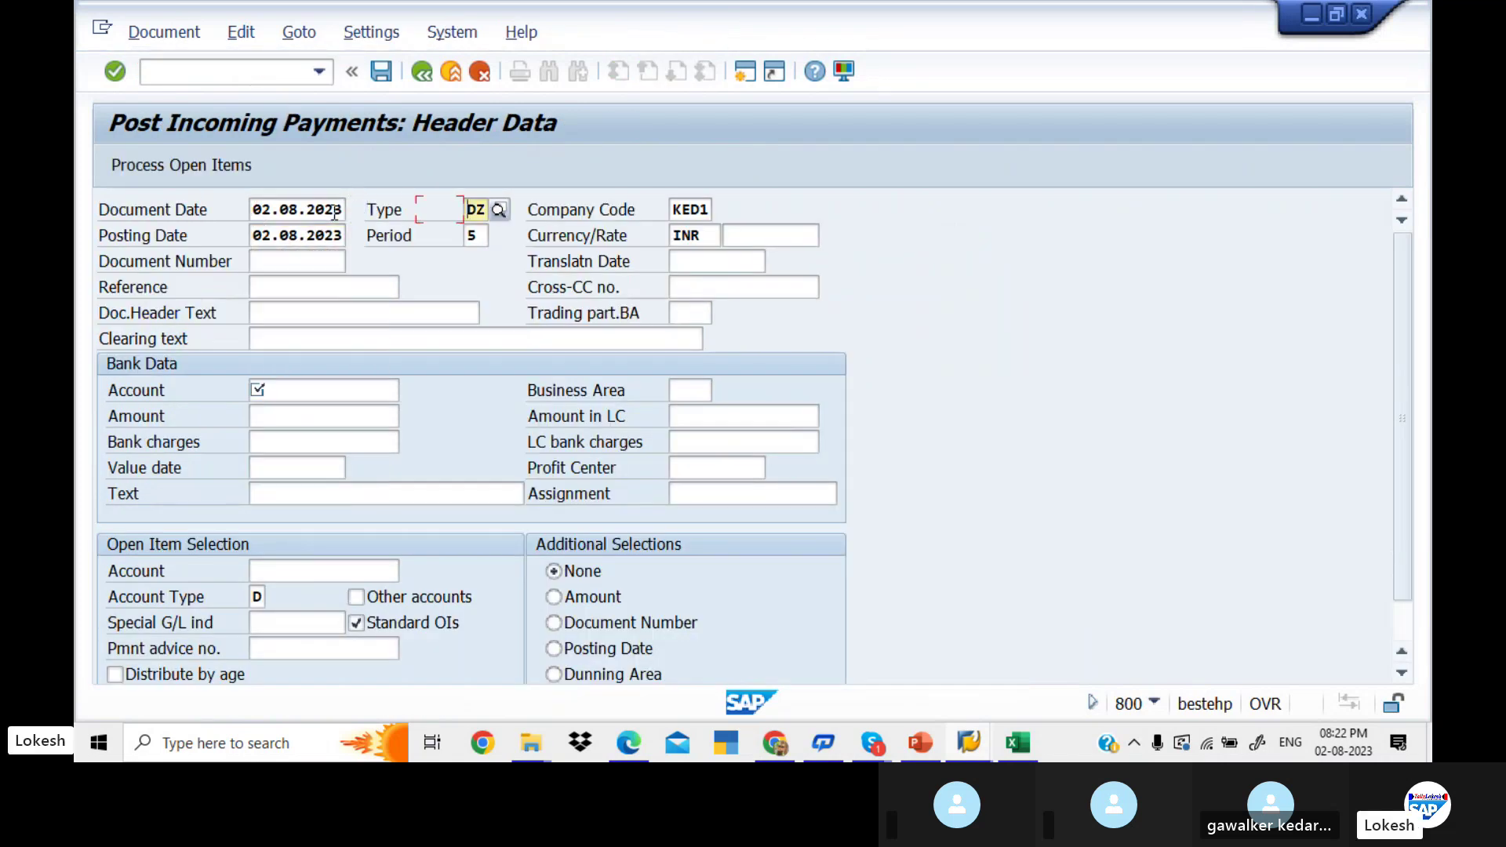
# Enter reference 04 and document header text CUSTOMER PAYMENT for the incoming payment
pyautogui.press('Tab')
pyautogui.press('Tab')
pyautogui.press('Tab')
pyautogui.press('Tab')
pyautogui.press('Tab')
pyautogui.press('Tab')
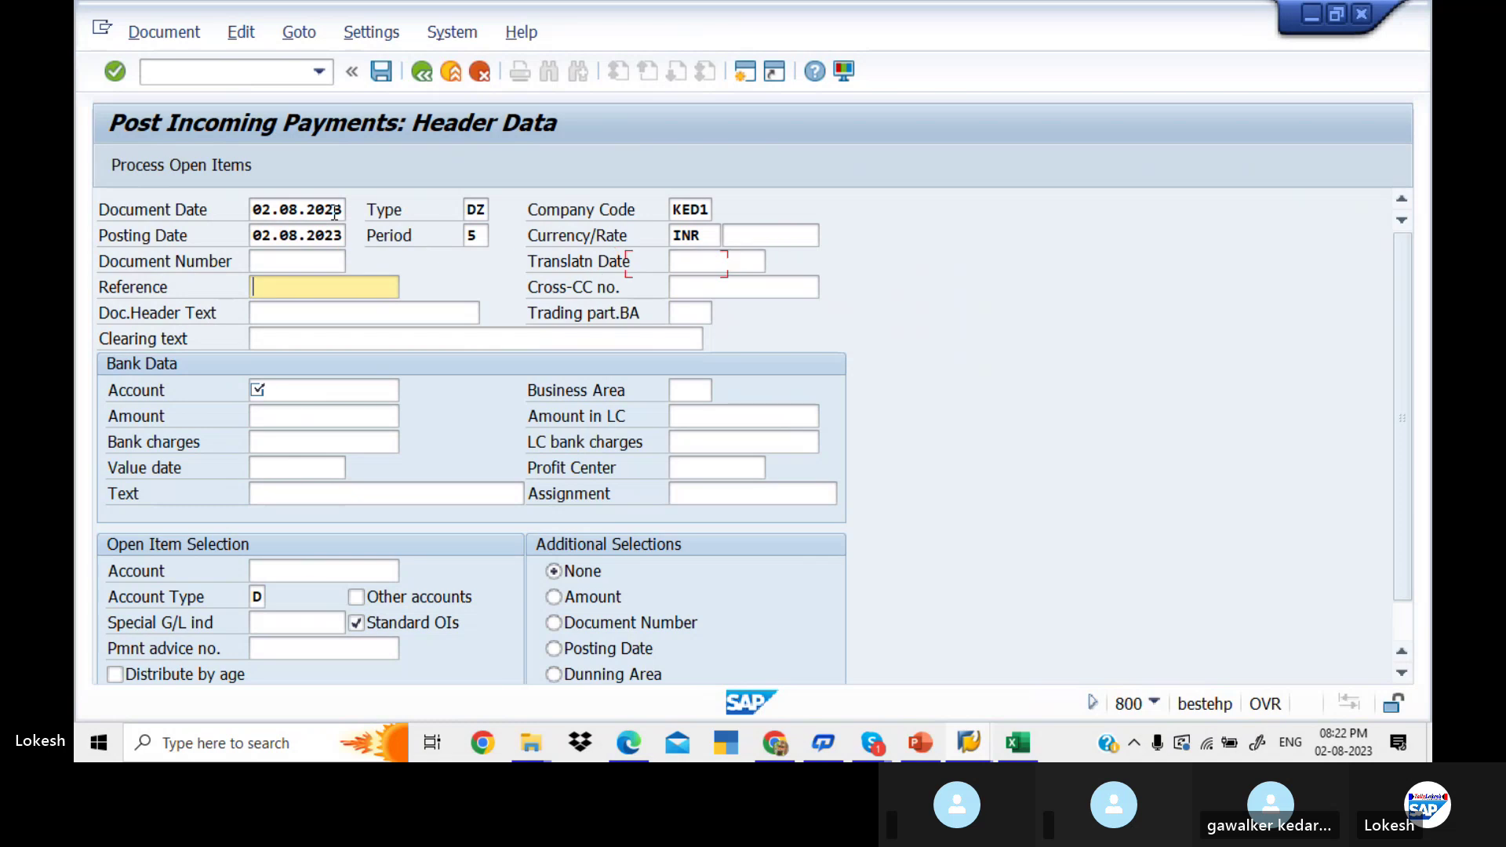
pyautogui.write('04')
pyautogui.press('Tab')
pyautogui.press('Tab')
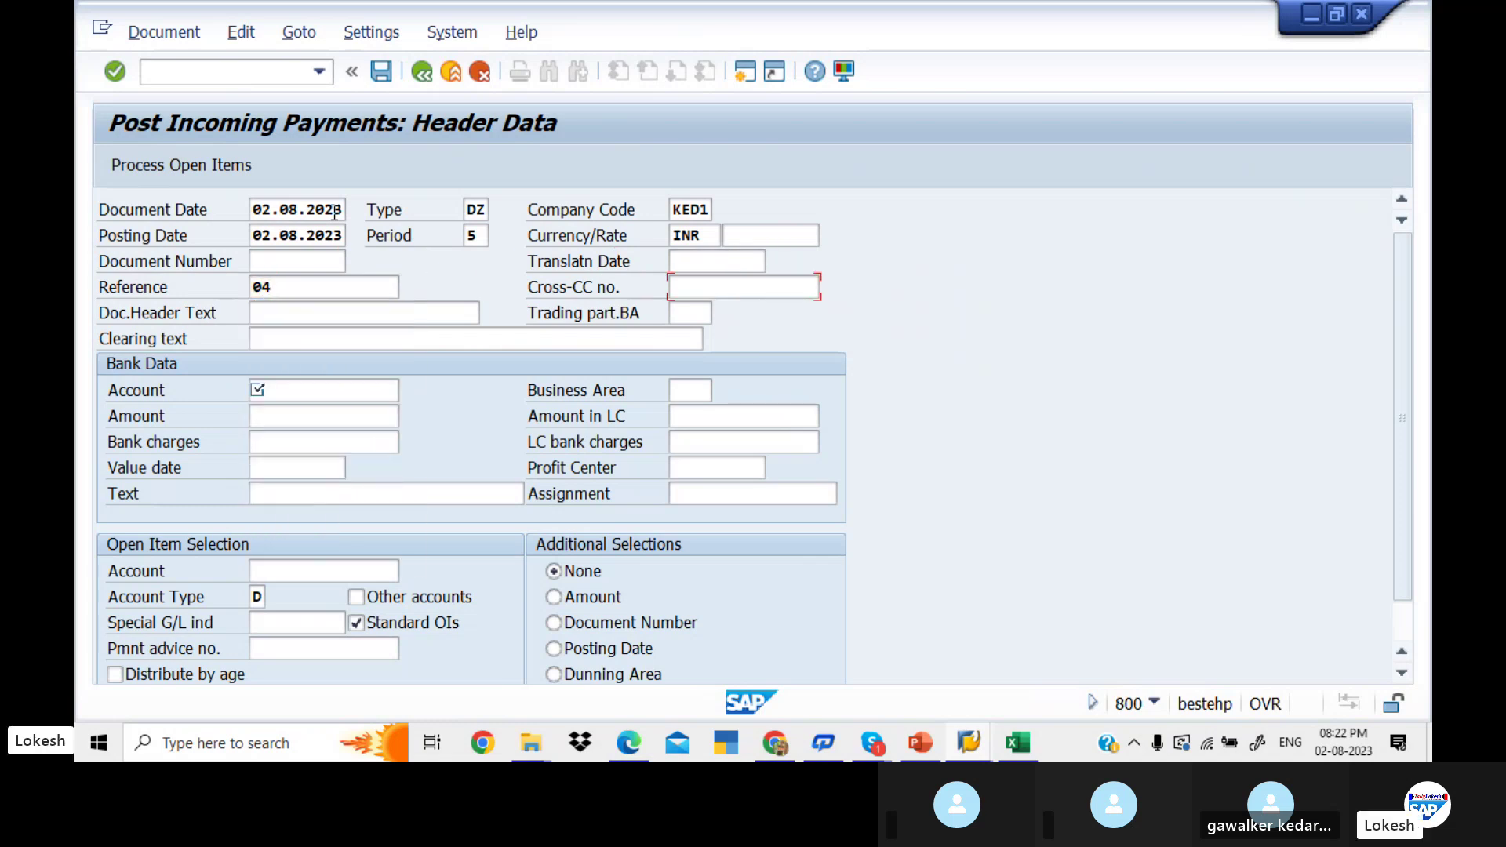
pyautogui.press('Down')
pyautogui.press('Tab')
pyautogui.press('Tab')
pyautogui.press('Tab')
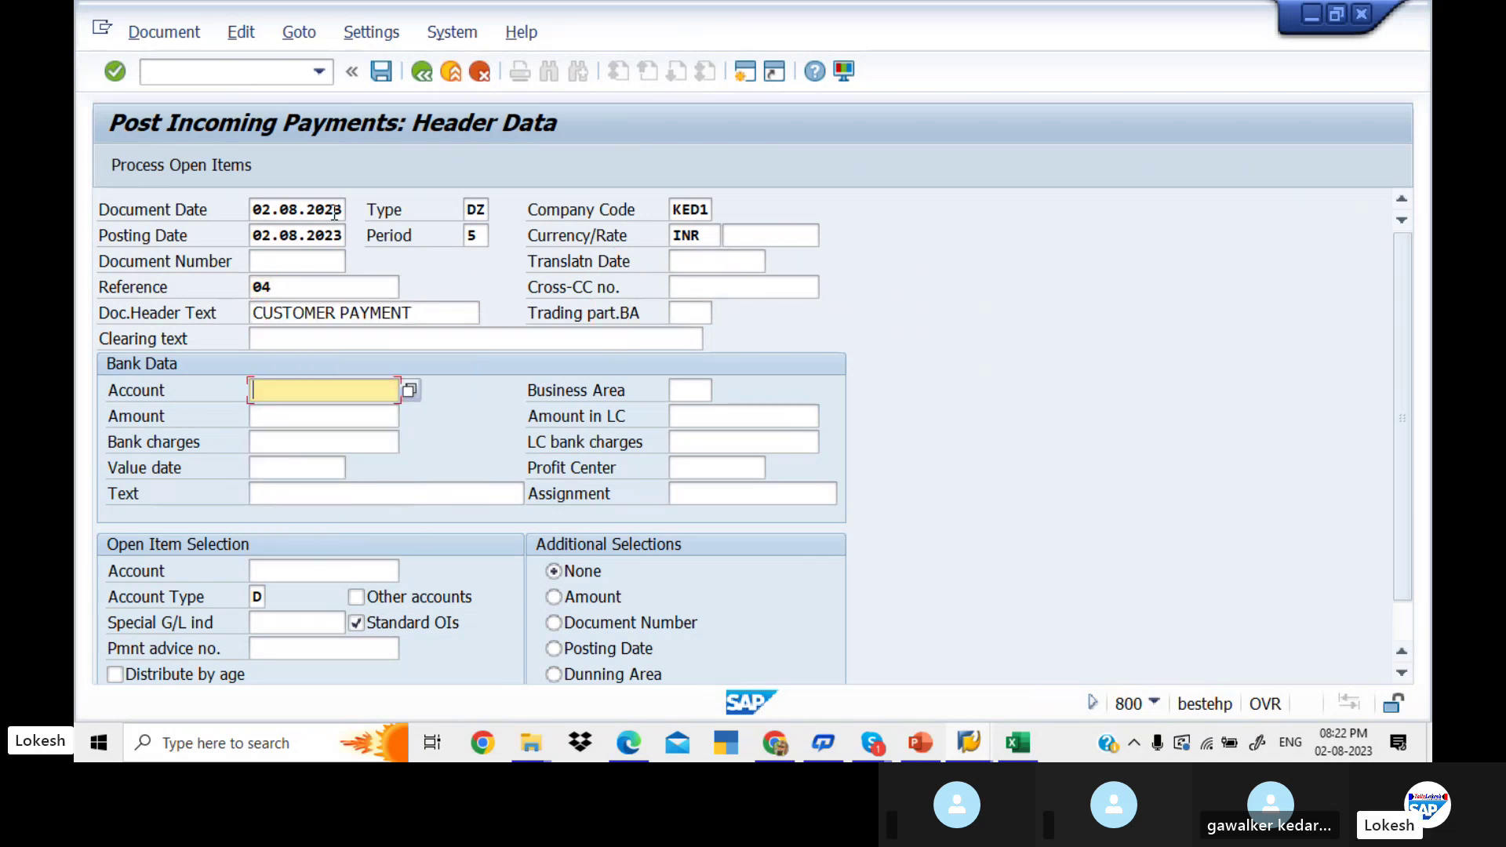
# Set the bank data to G/L account 200001 with amount 97000
pyautogui.press('Down')
pyautogui.press('Tab')
pyautogui.press('Tab')
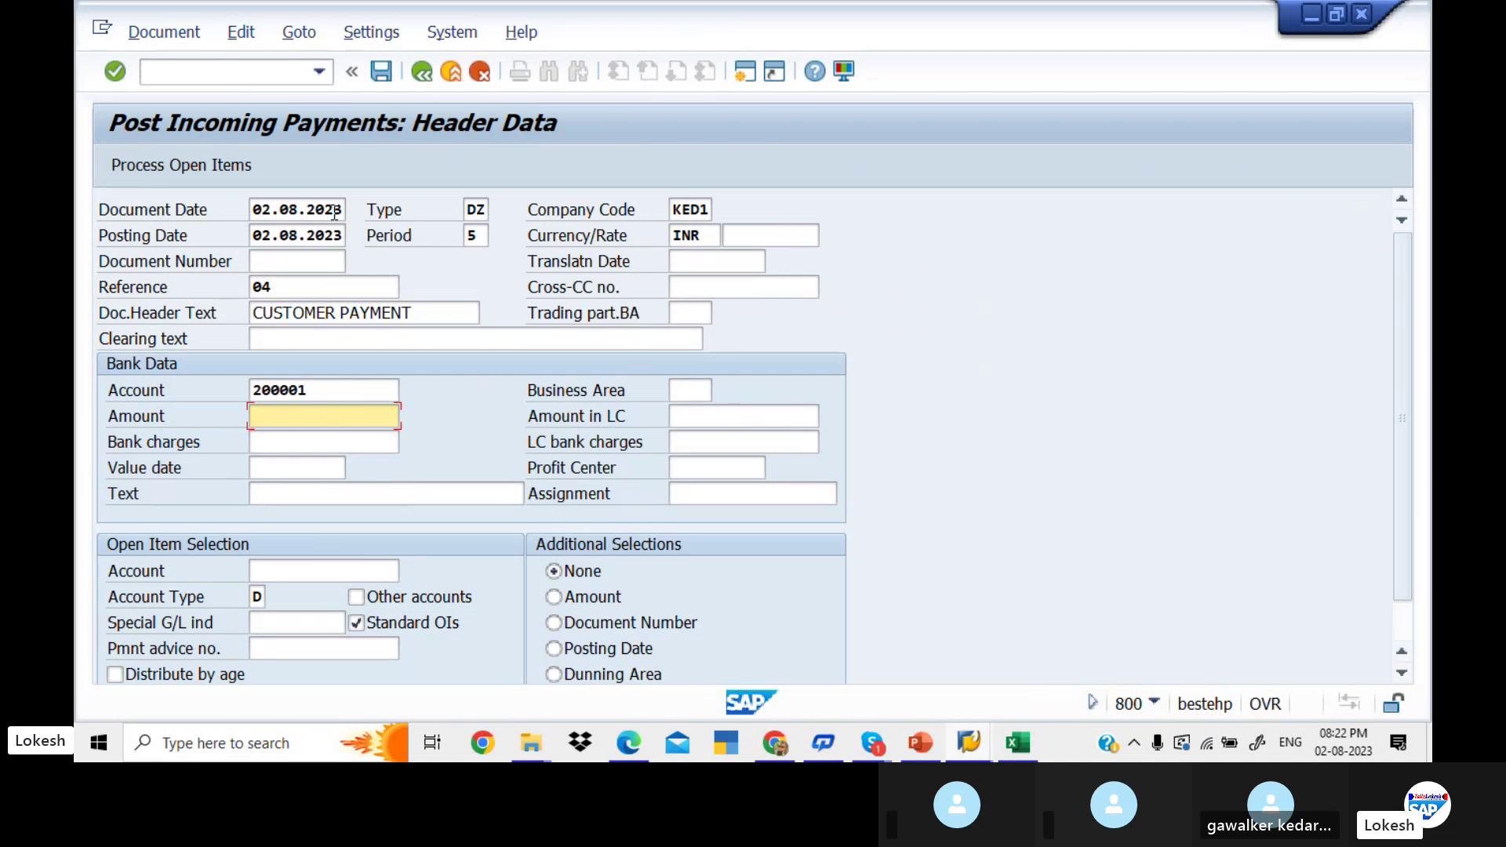
pyautogui.write('9')
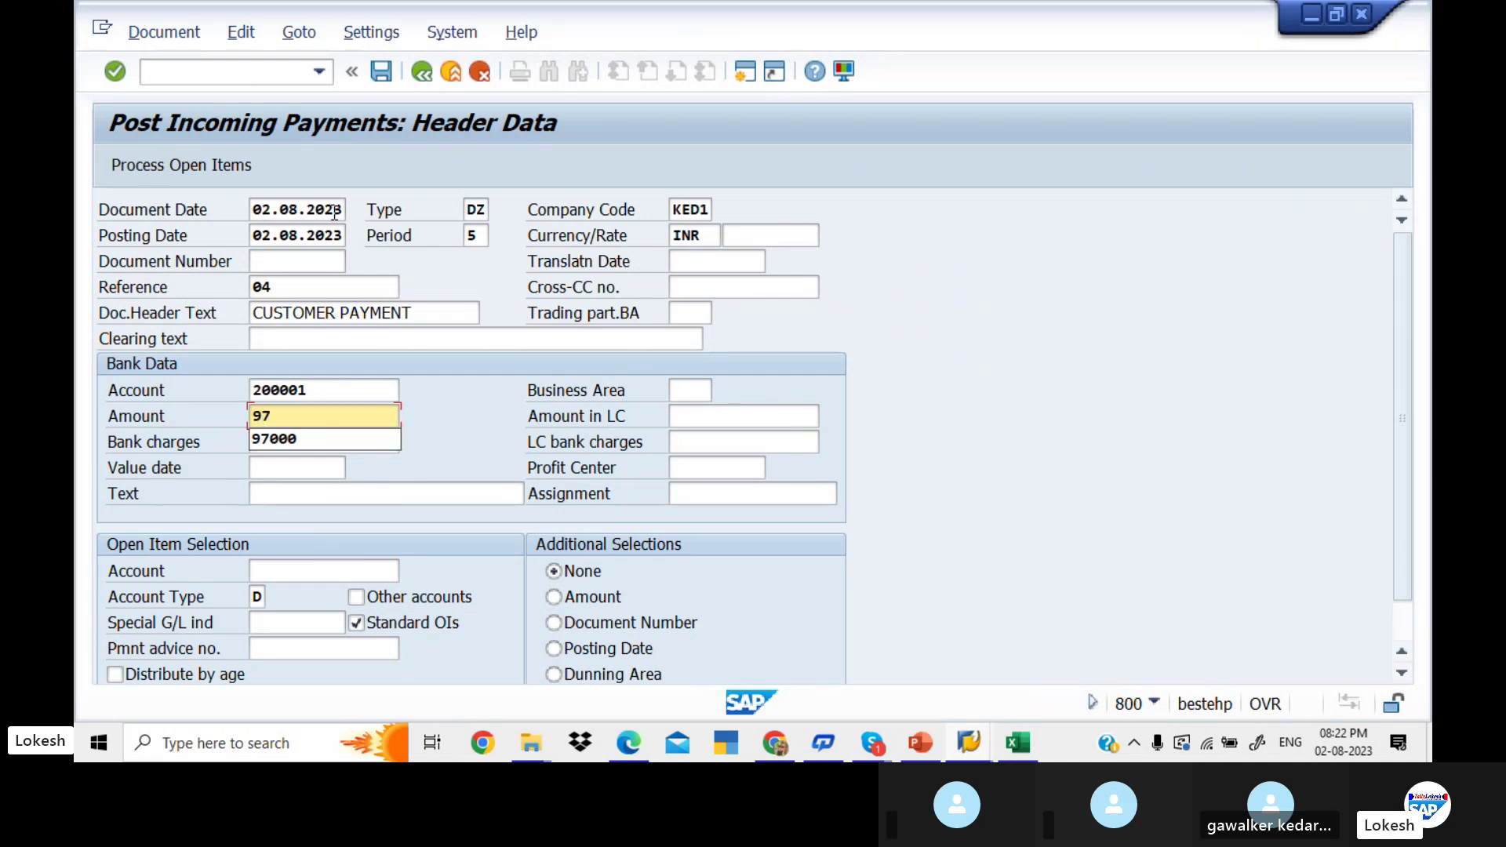
pyautogui.write('7')
pyautogui.press('Down')
pyautogui.press('Tab')
# Give the bank data value date 02.08.2023 and text Customer Invoice
pyautogui.press('Tab')
pyautogui.press('Tab')
pyautogui.press('Down')
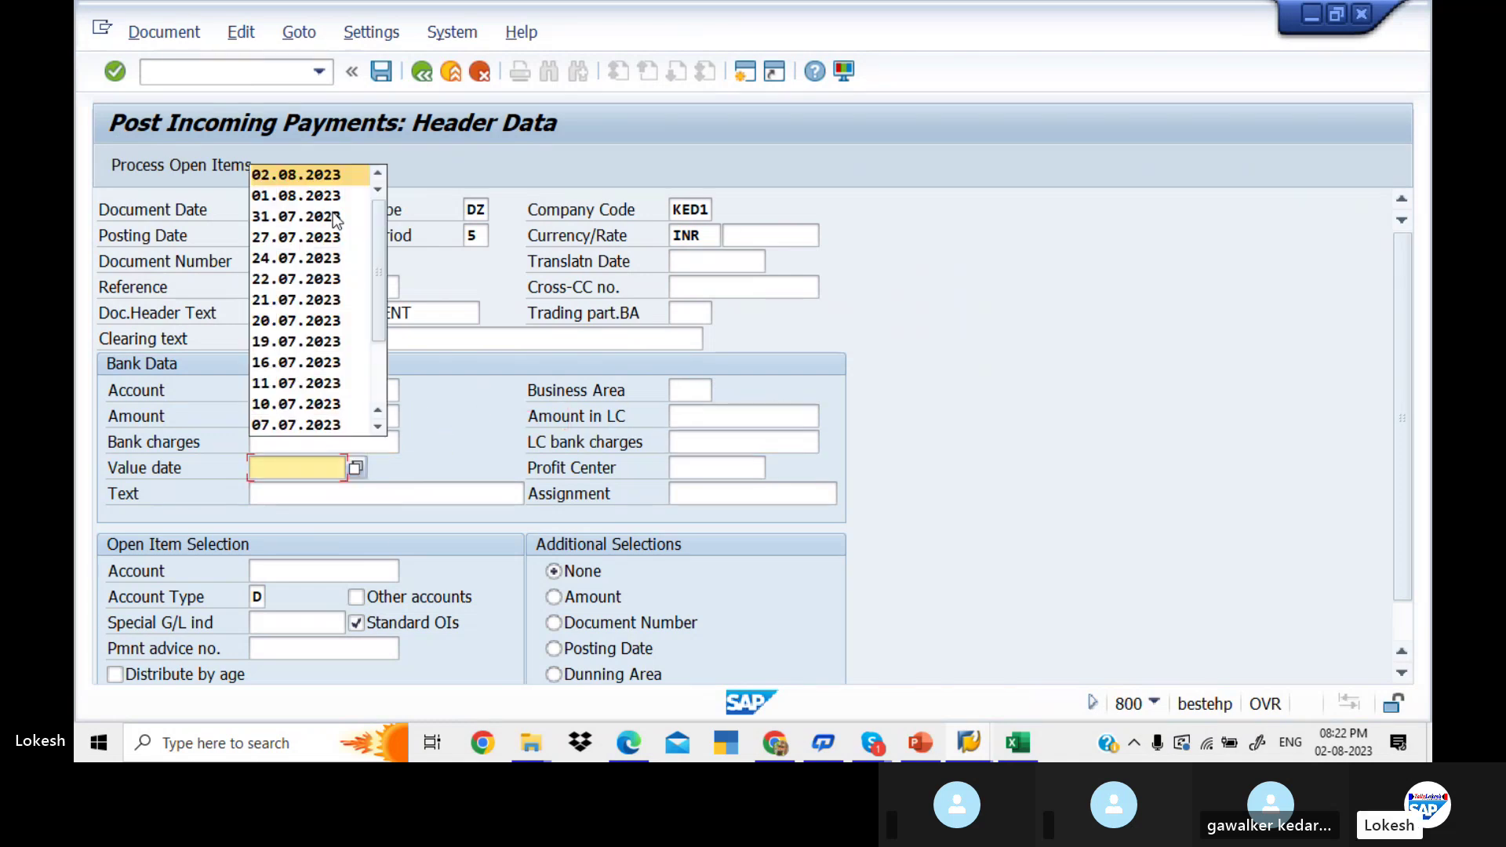
pyautogui.press('Tab')
pyautogui.press('Down')
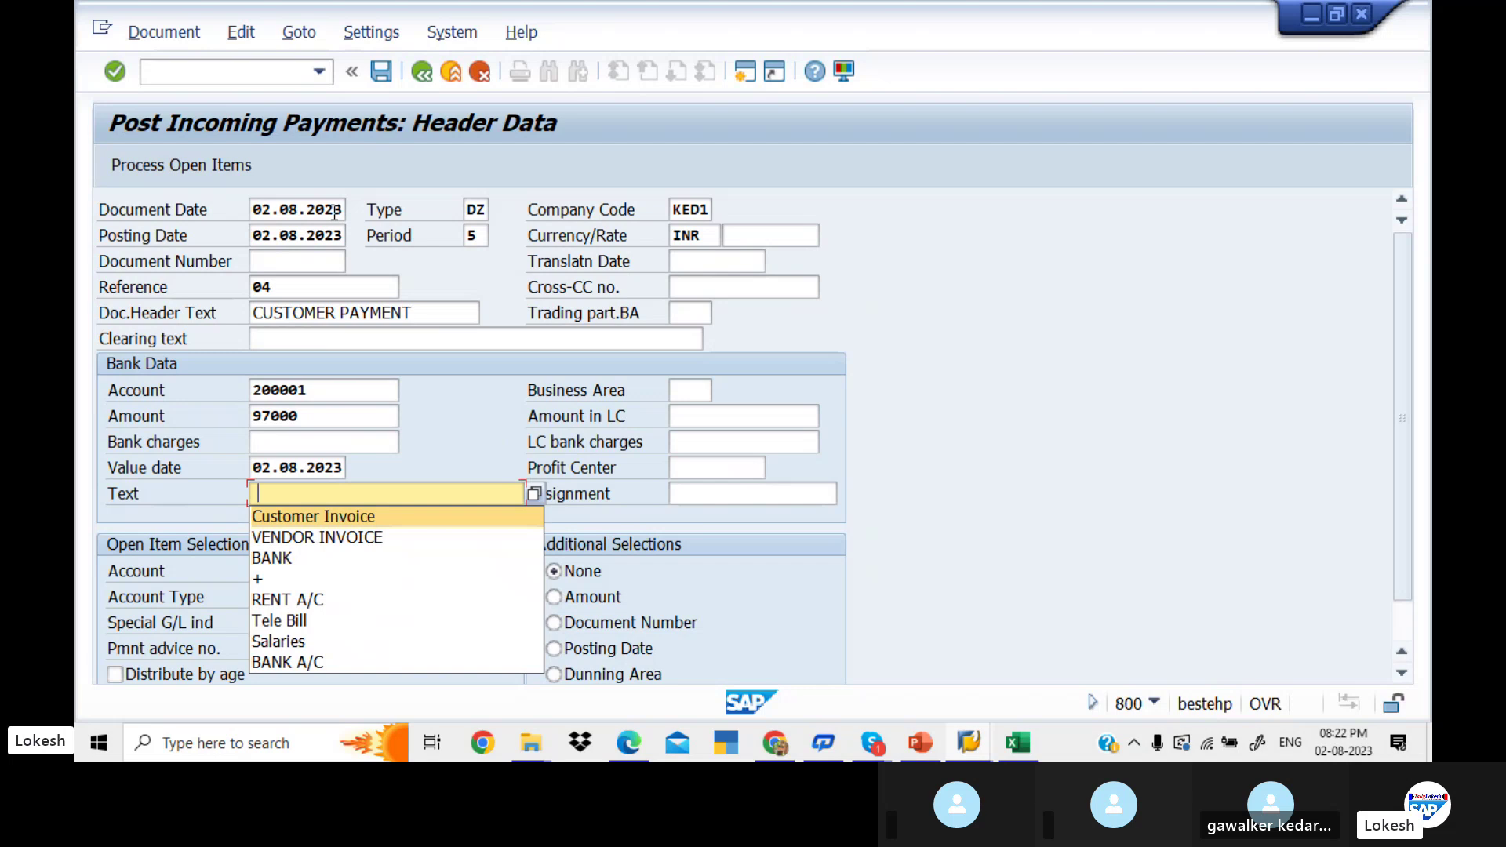
pyautogui.press('Tab')
# Enter the customer's account number for open item selection and process the open items
pyautogui.press('Tab')
pyautogui.press('Down')
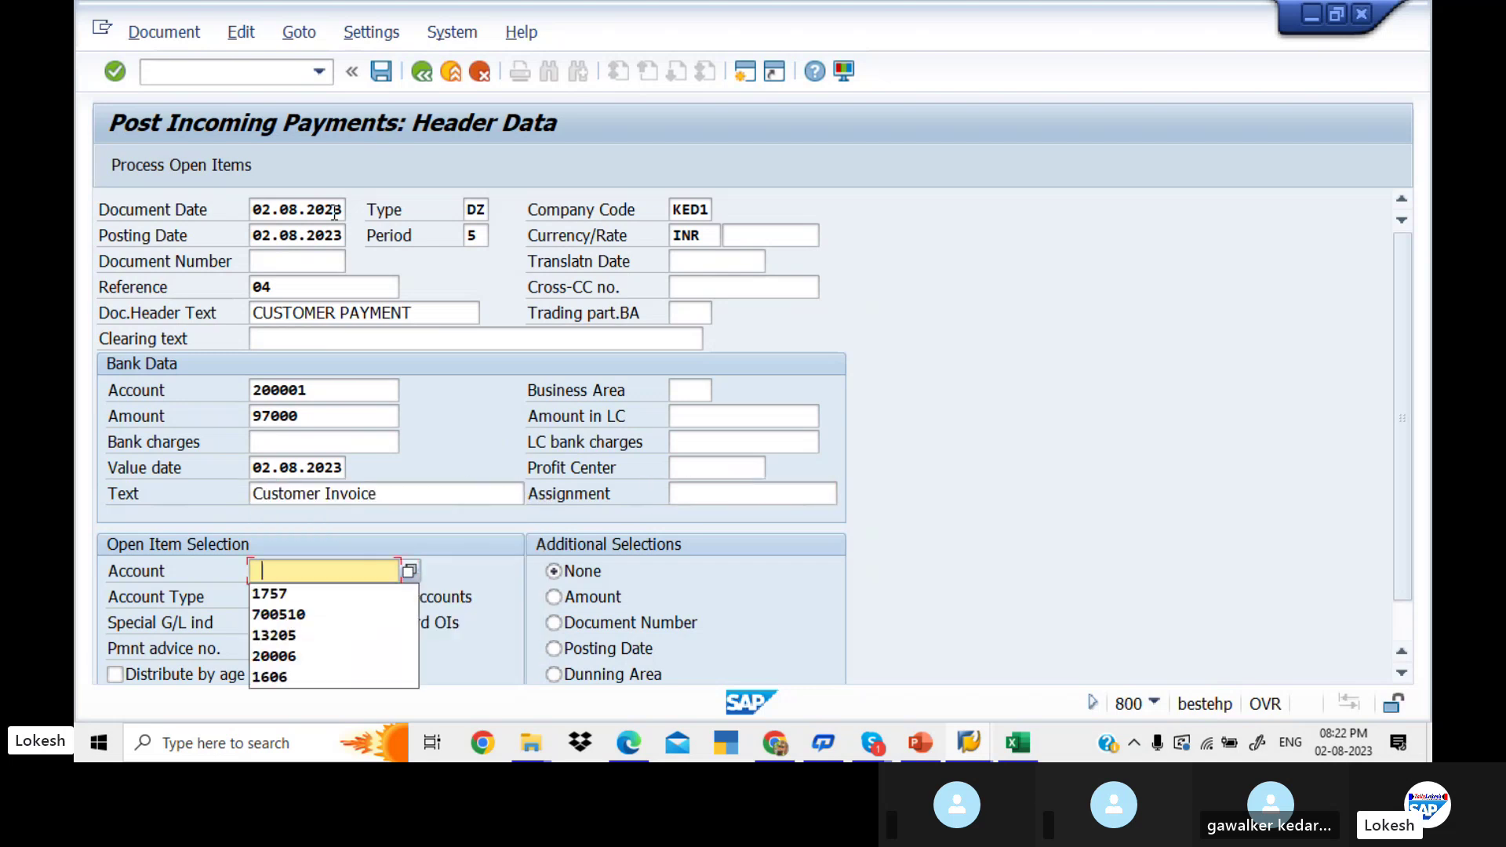
pyautogui.press('Down')
pyautogui.press('Tab')
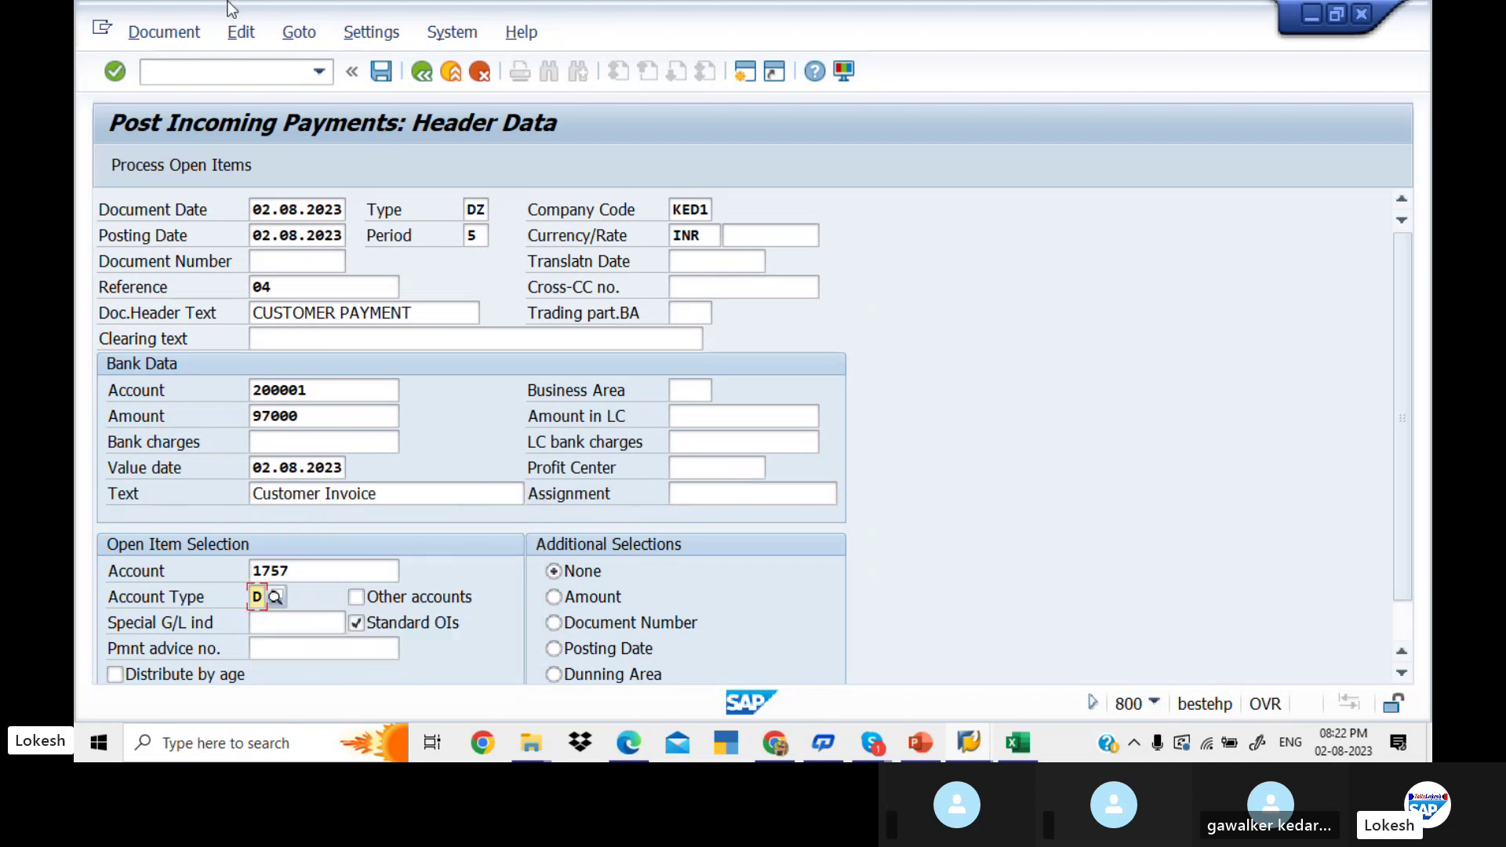
pyautogui.click(186, 173)
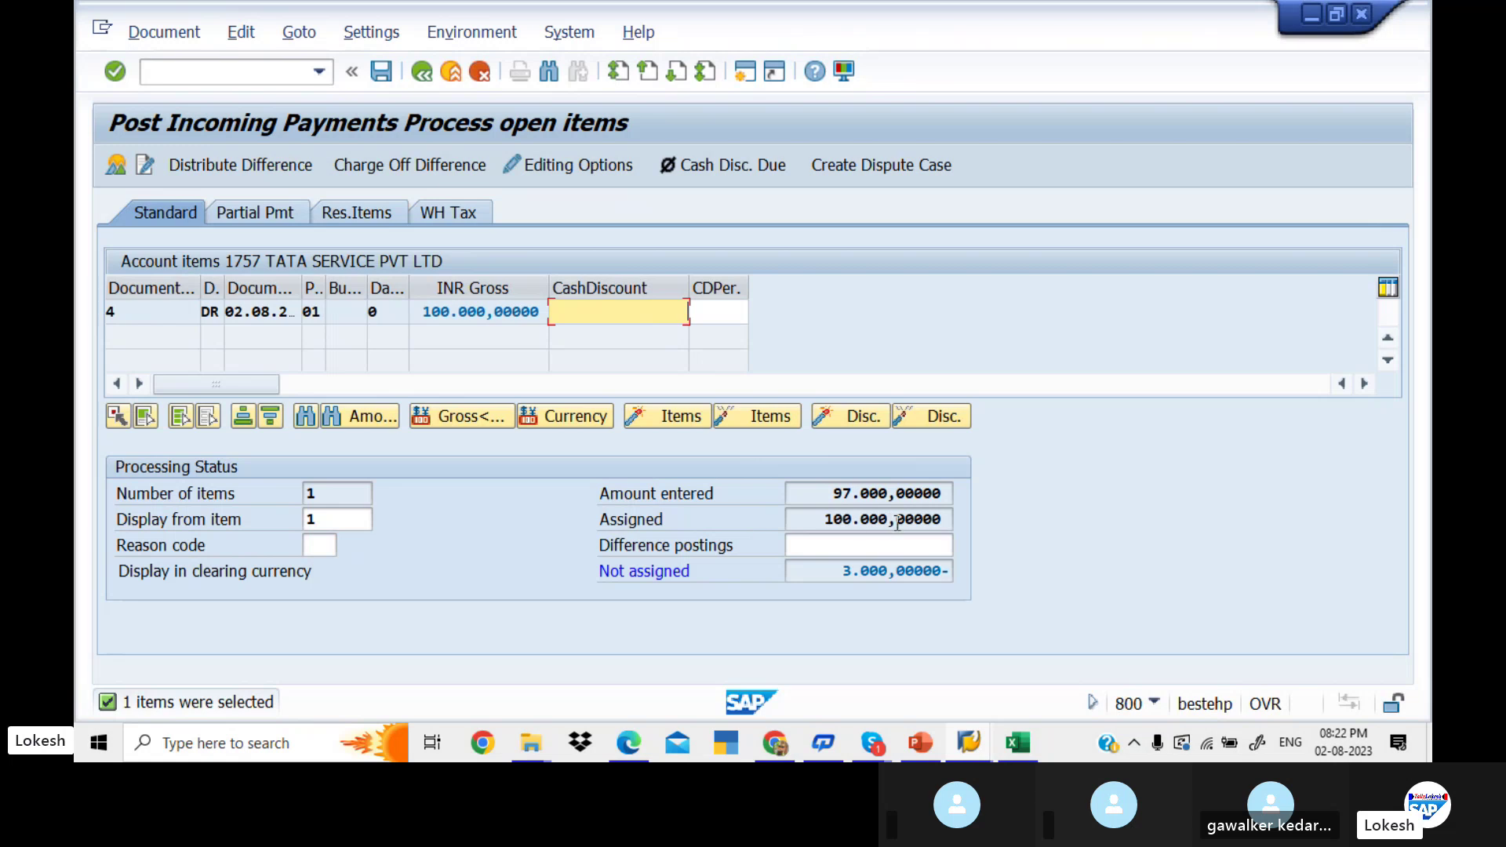
# Assign a cash discount of 3000 to the 100000 open item and save the payment
pyautogui.click(616, 310)
pyautogui.write('3000')
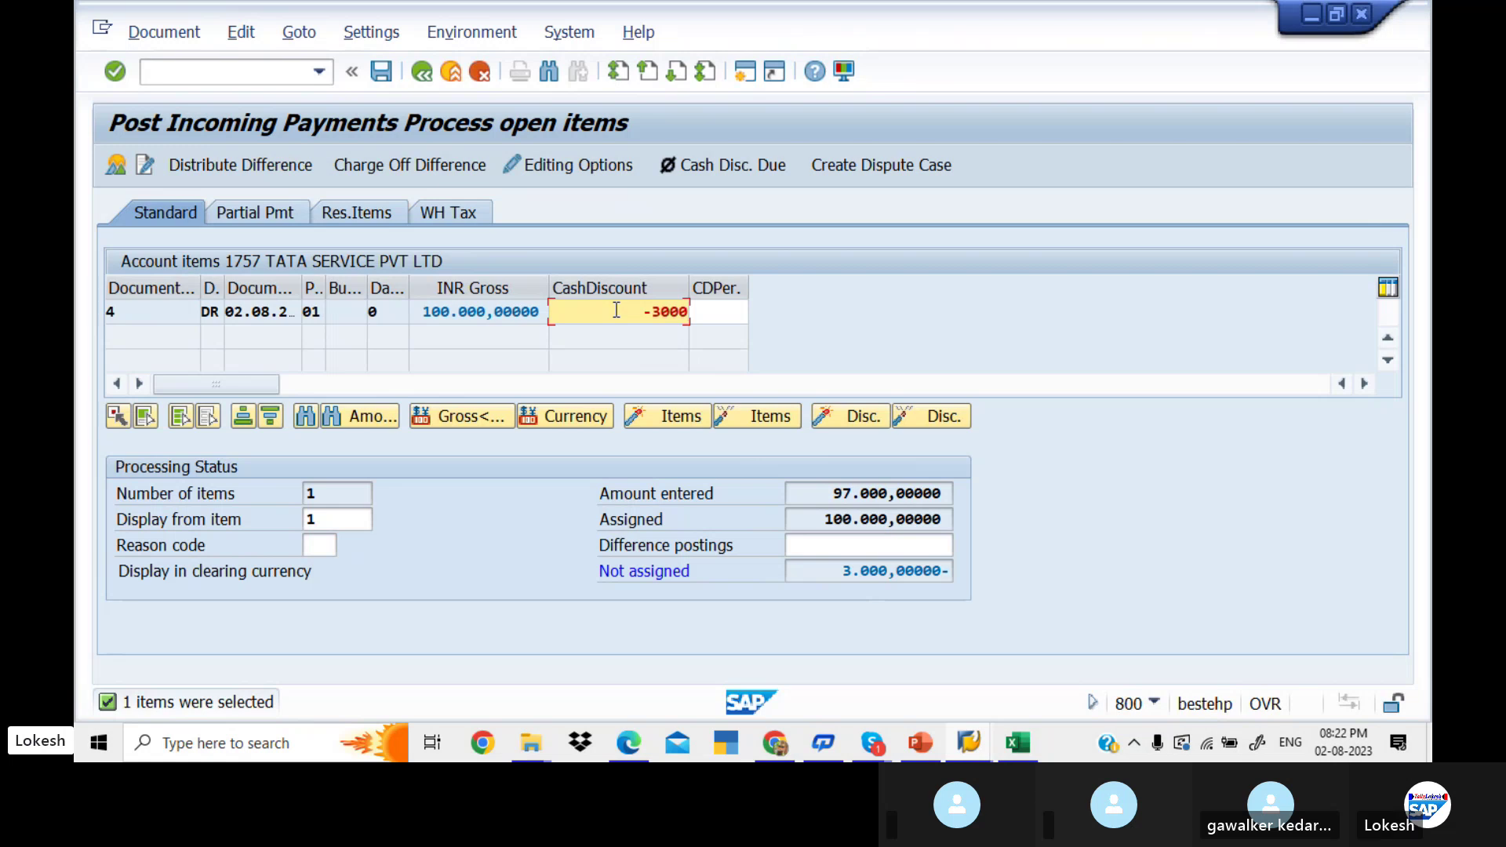
pyautogui.press('Return')
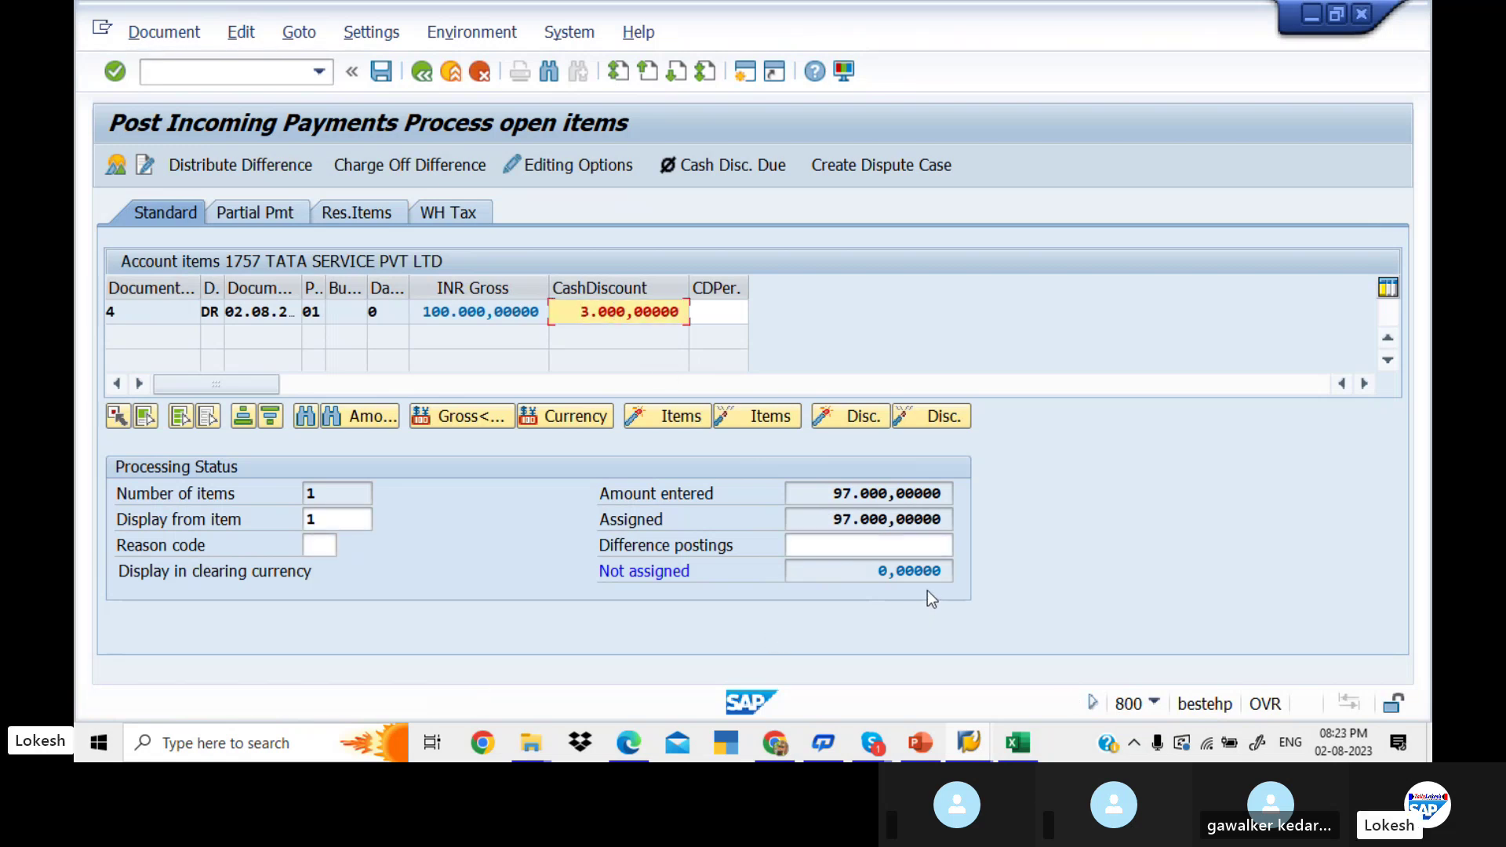
pyautogui.click(393, 83)
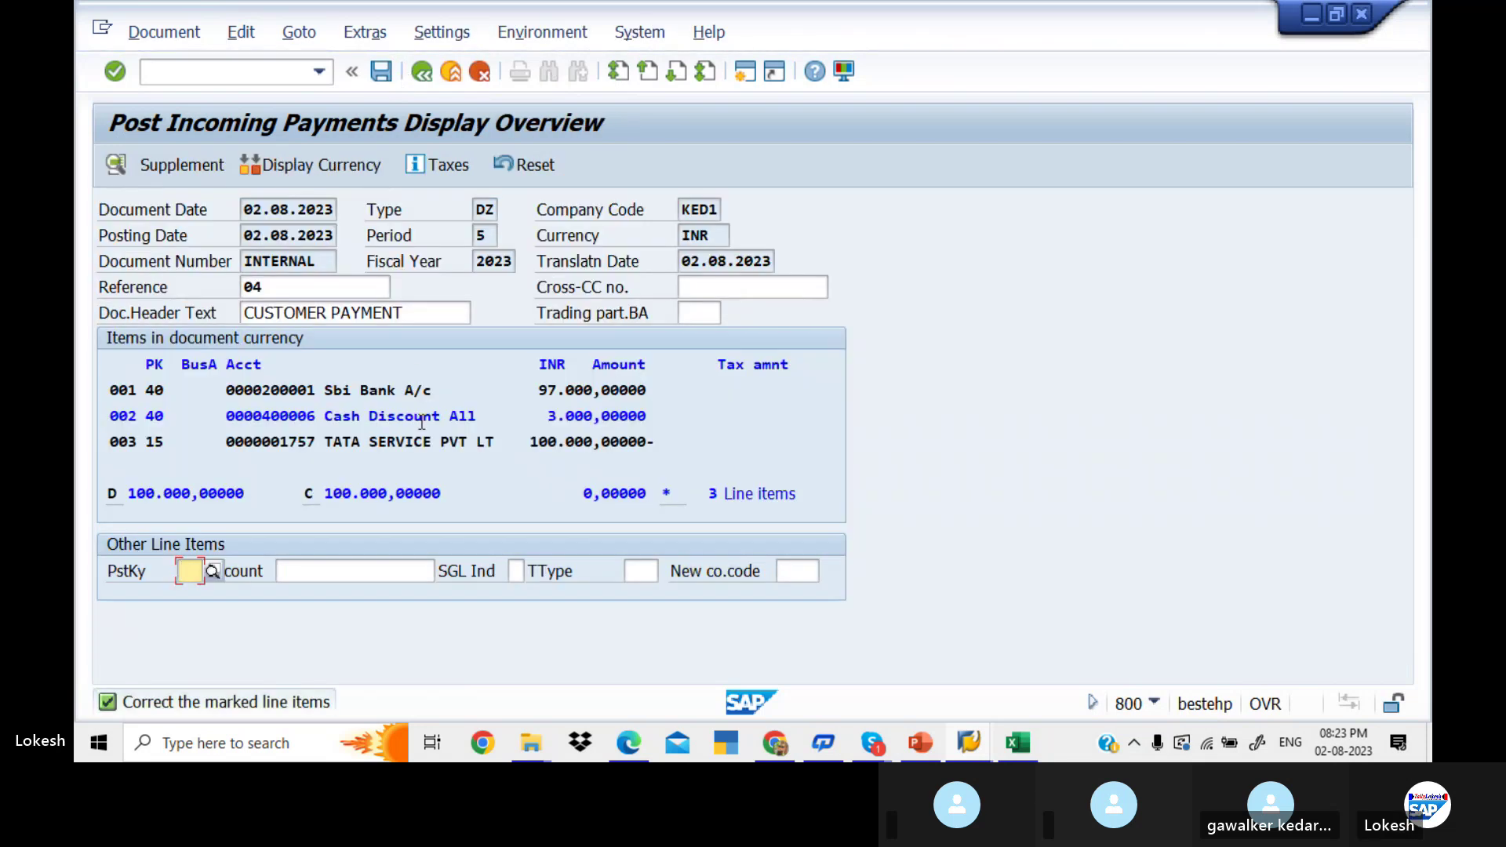
# Complete the Cash Discount Allowed line item with value date 02.08.2023 and text Customer Invoice, and post the payment
pyautogui.doubleClick(421, 422)
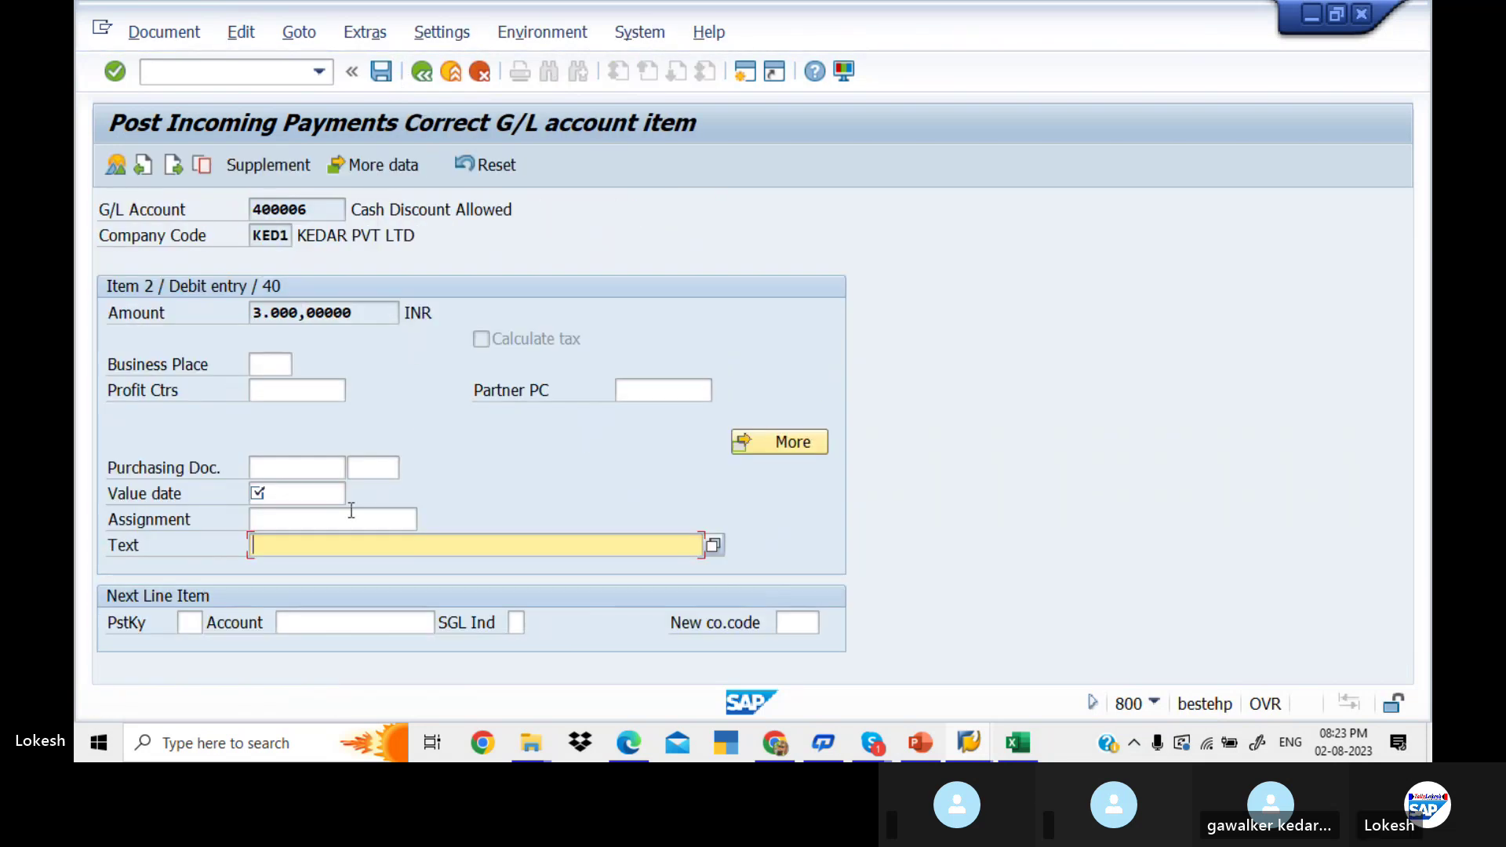
pyautogui.click(313, 489)
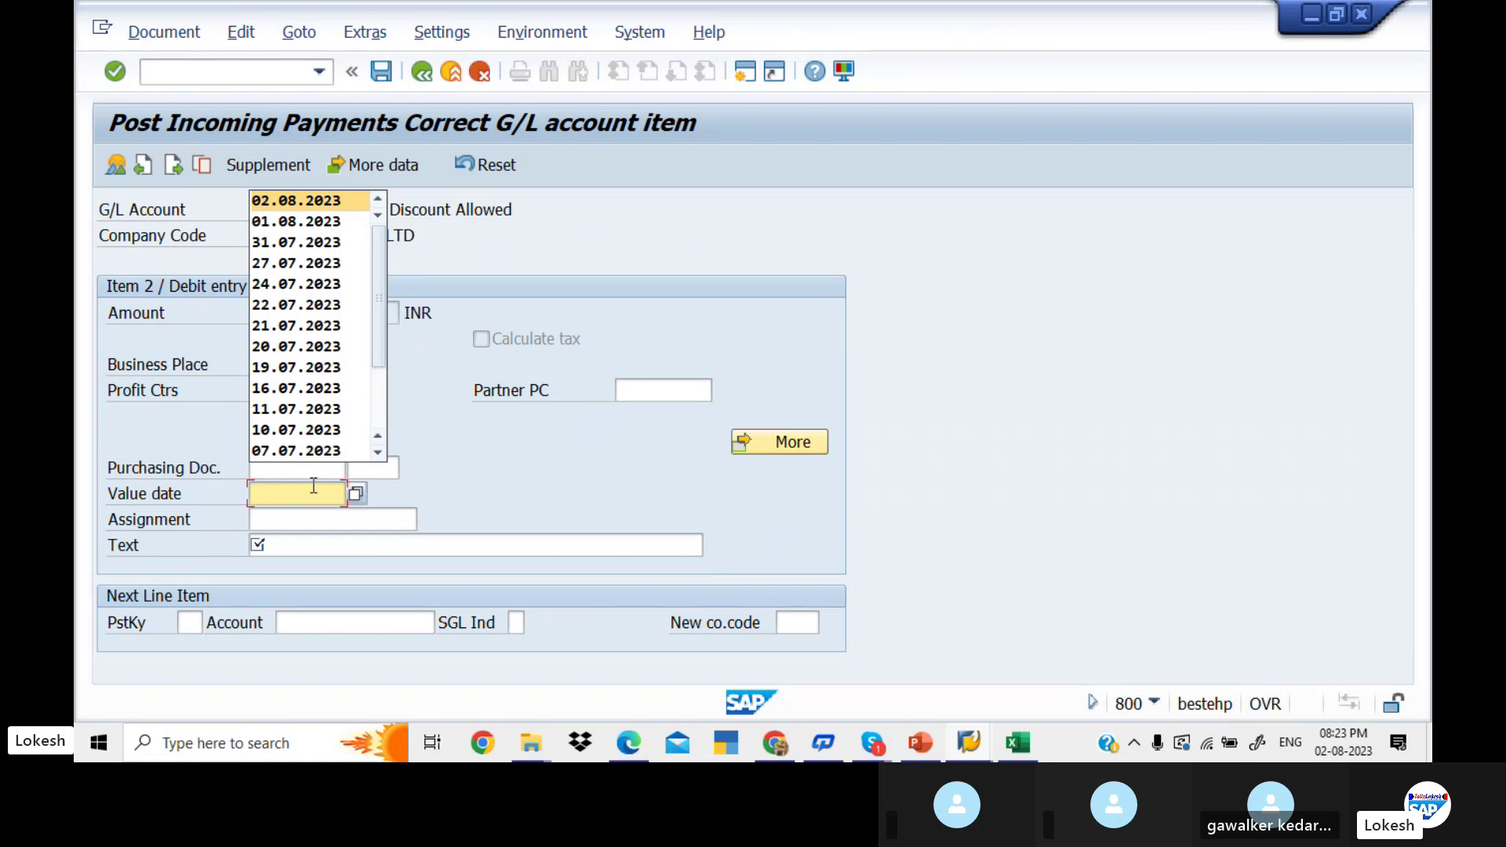
pyautogui.press('Return')
pyautogui.press('BackSpace')
pyautogui.press('Down')
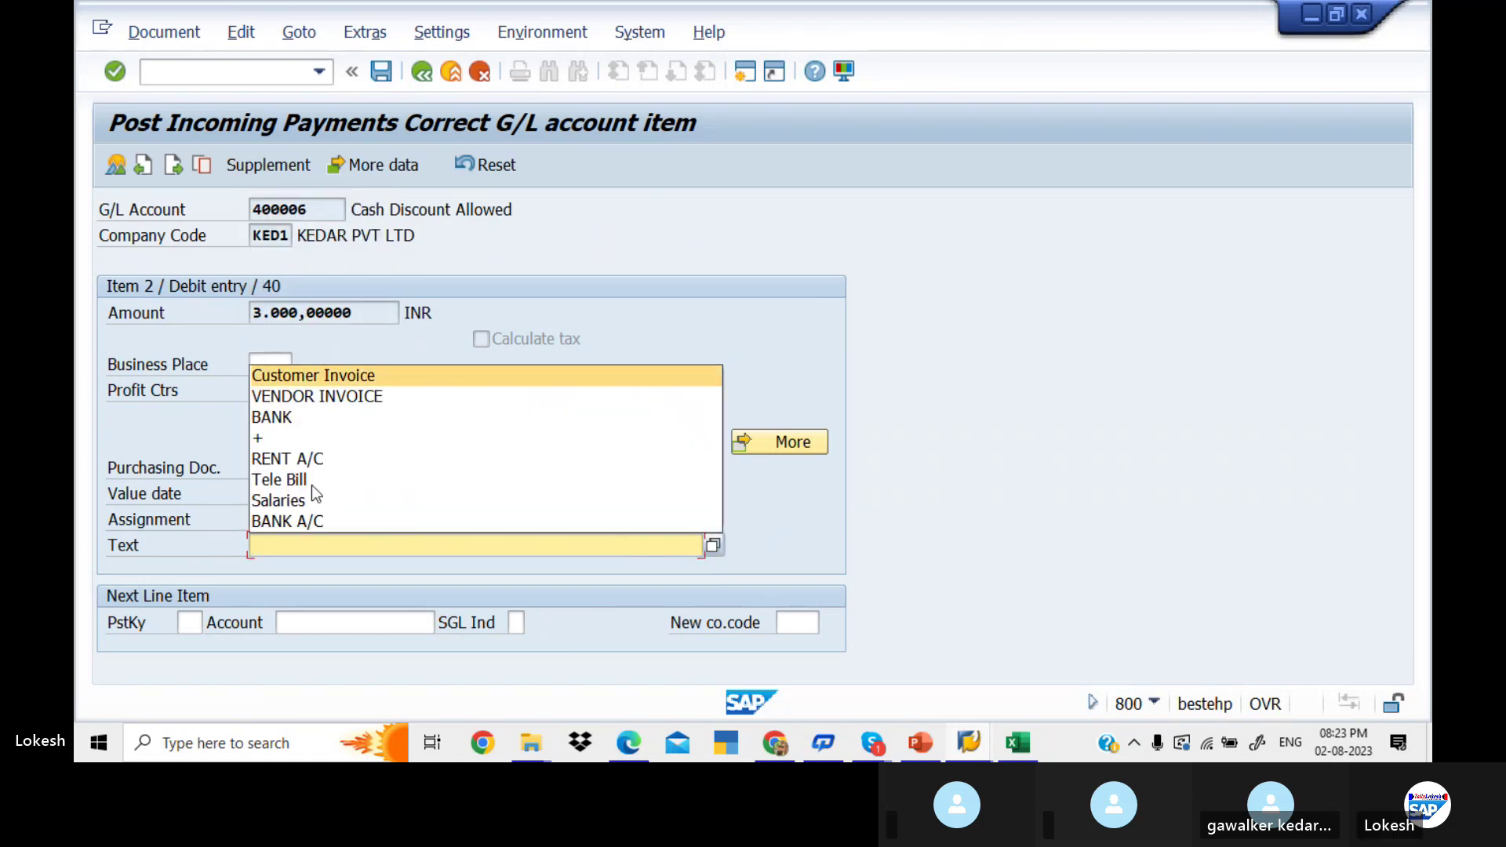
pyautogui.click(189, 622)
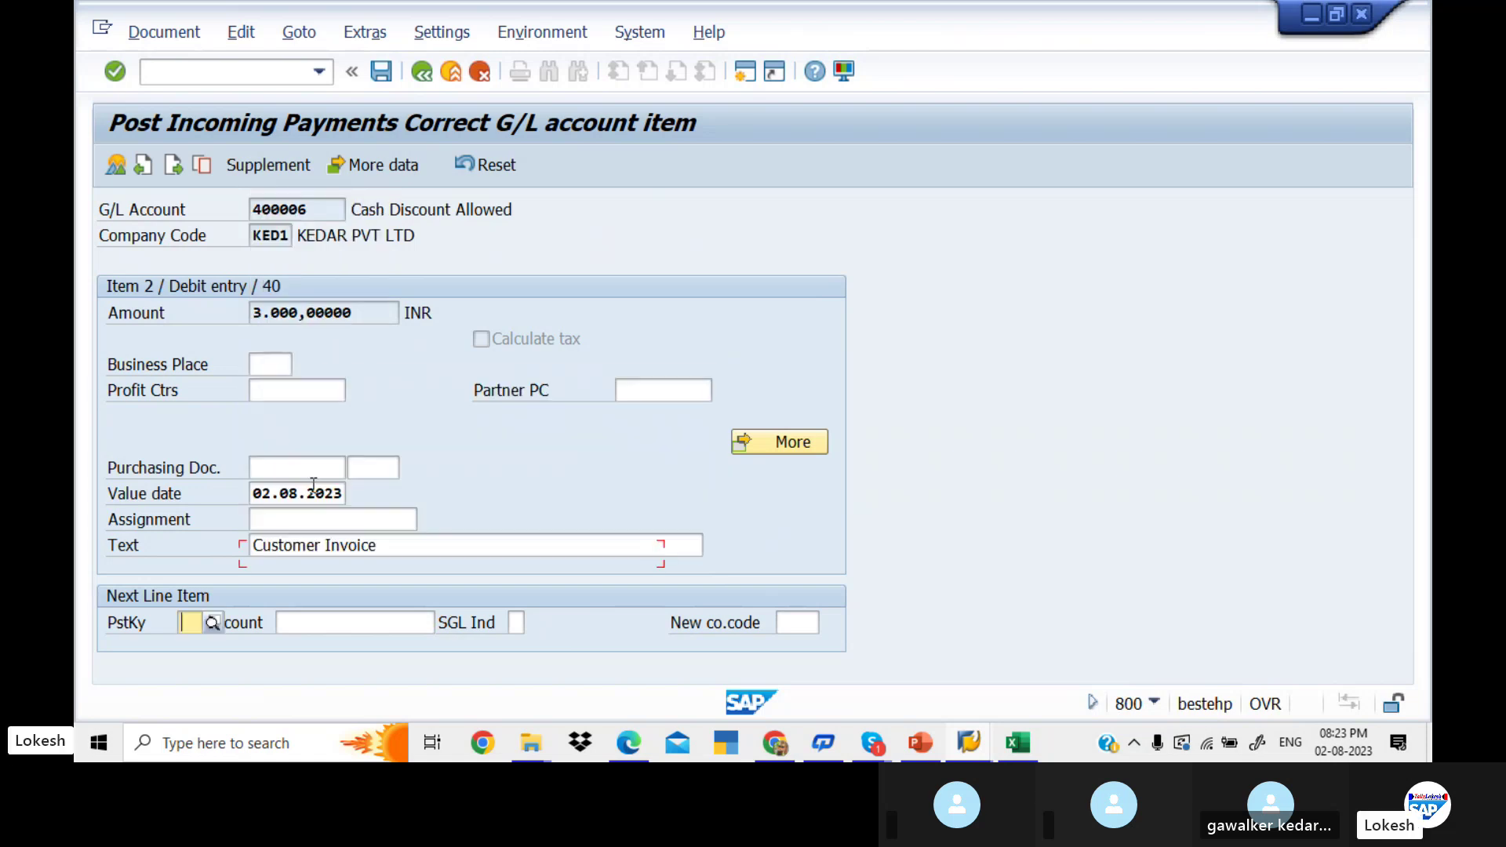
pyautogui.click(381, 72)
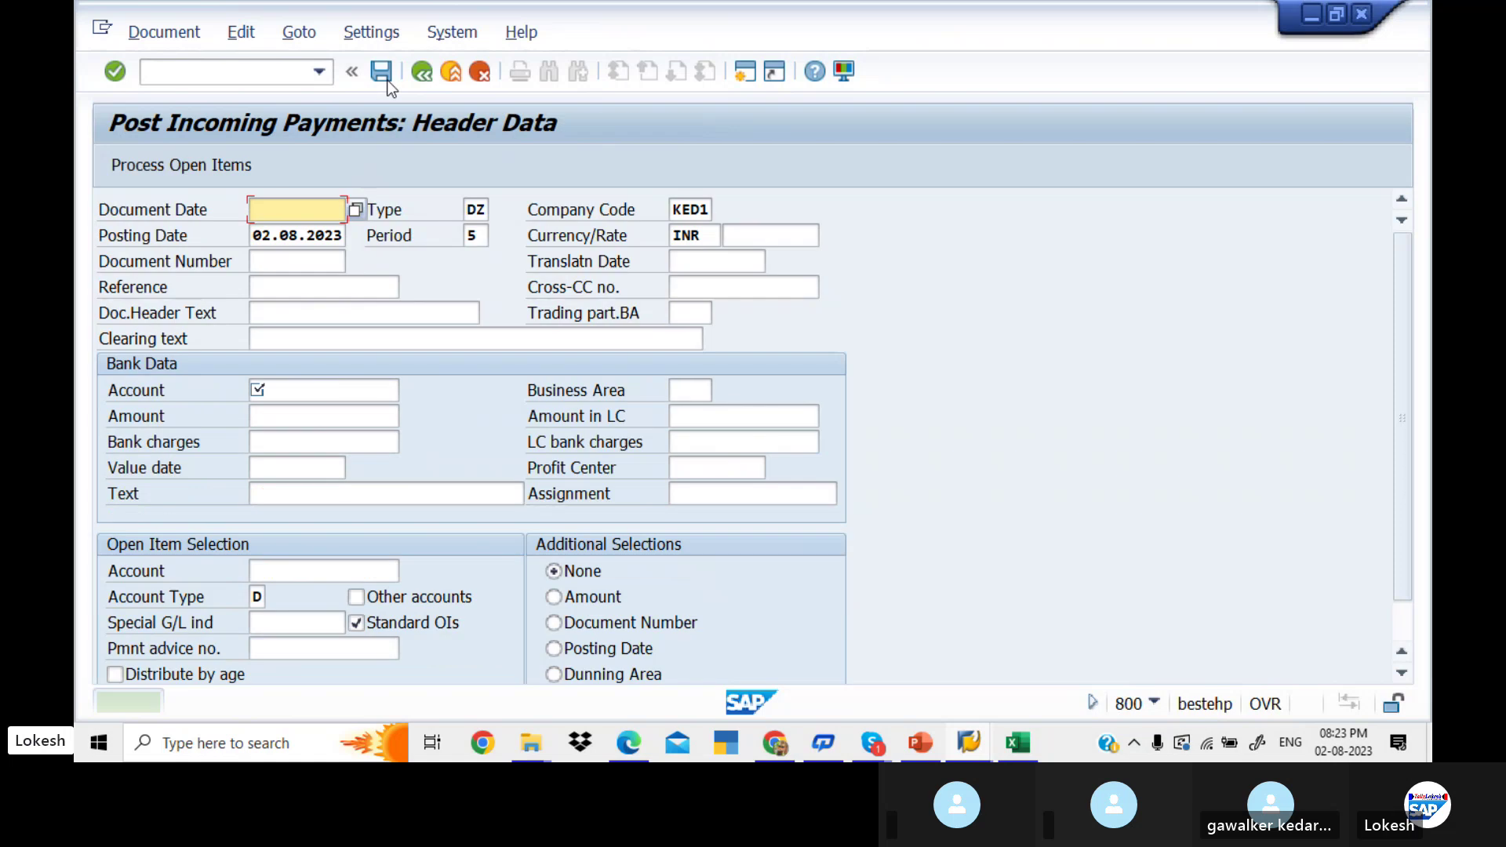
# Switch to the customer line item display and refresh the open items list for company code KED1
pyautogui.hotkey('alt', 'Tab')
pyautogui.hotkey('alt', 'Tab')
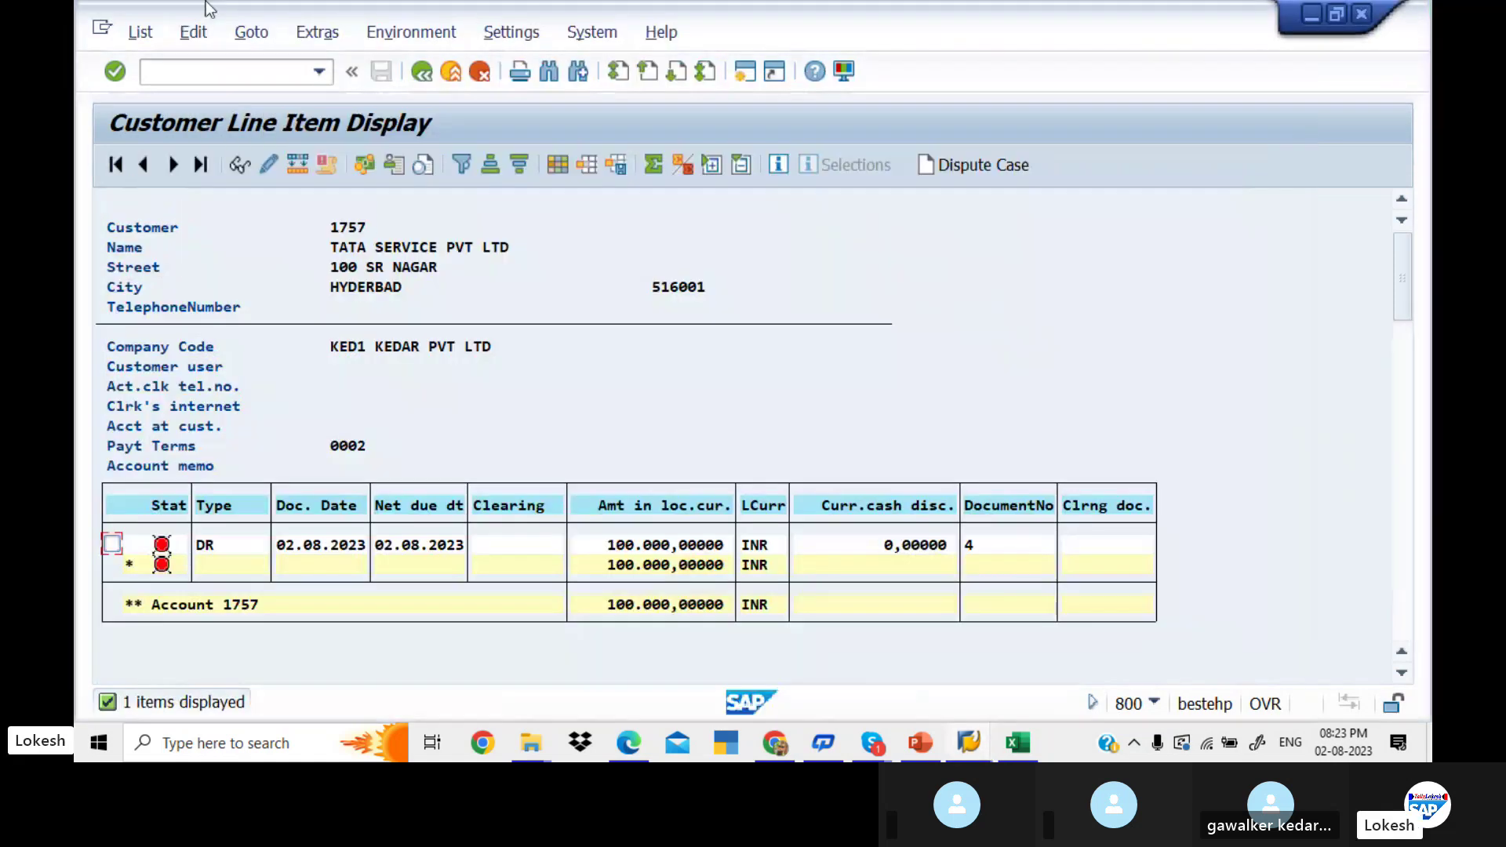
pyautogui.click(140, 33)
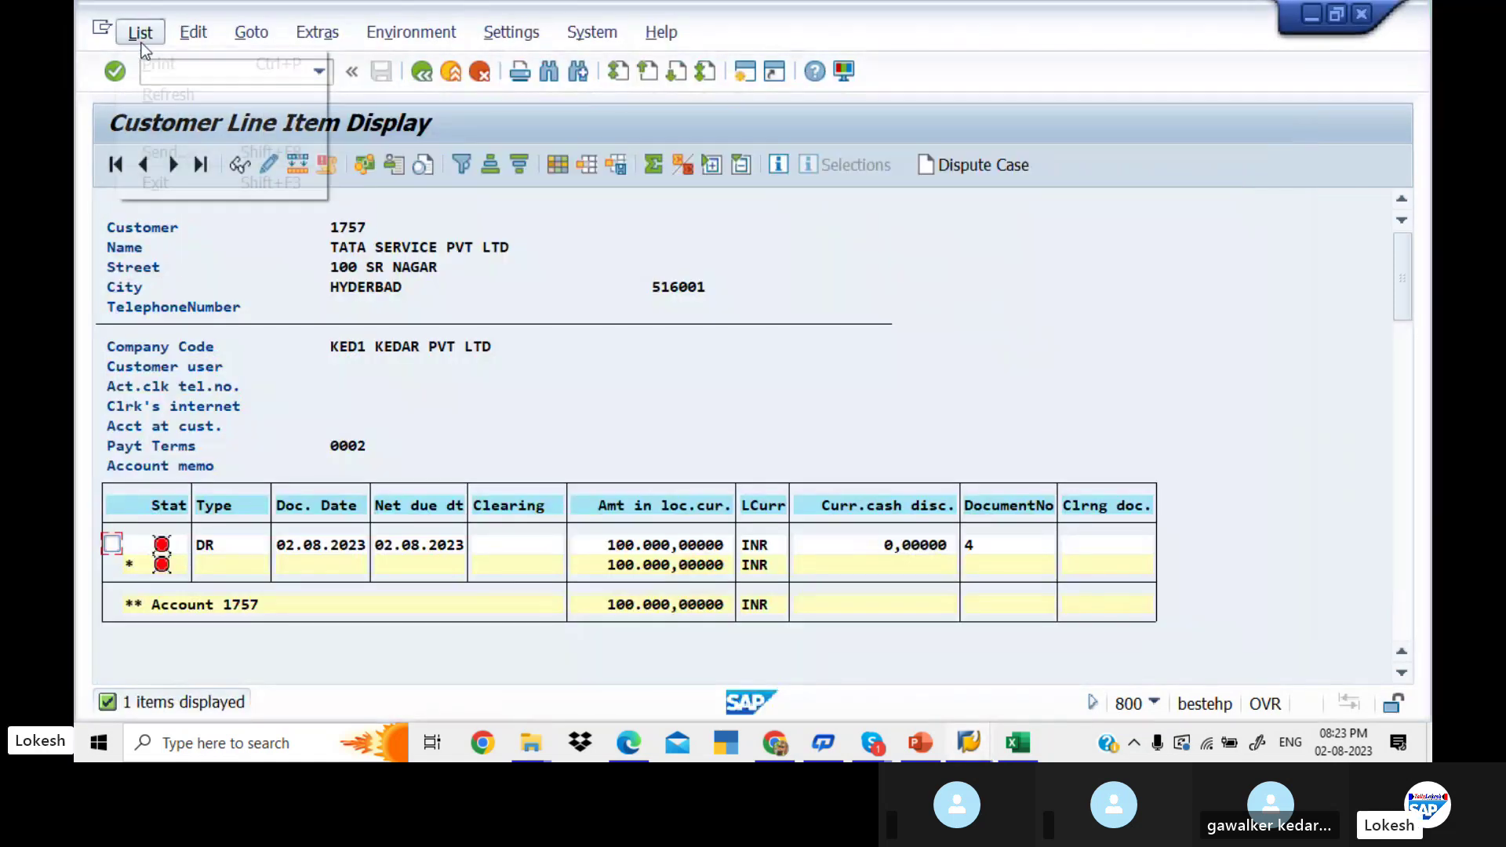
pyautogui.click(172, 96)
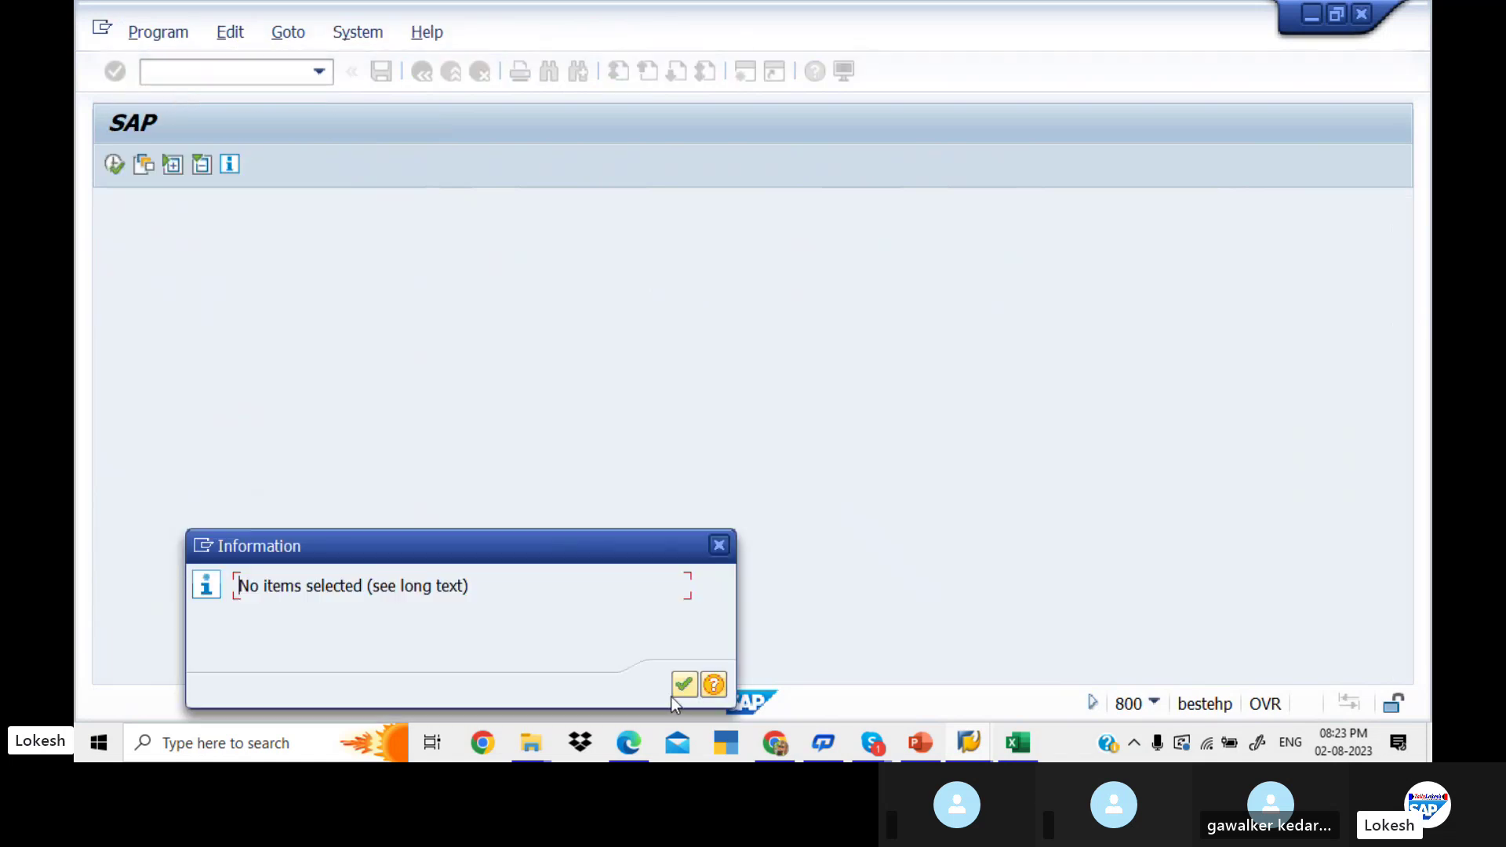
pyautogui.click(680, 693)
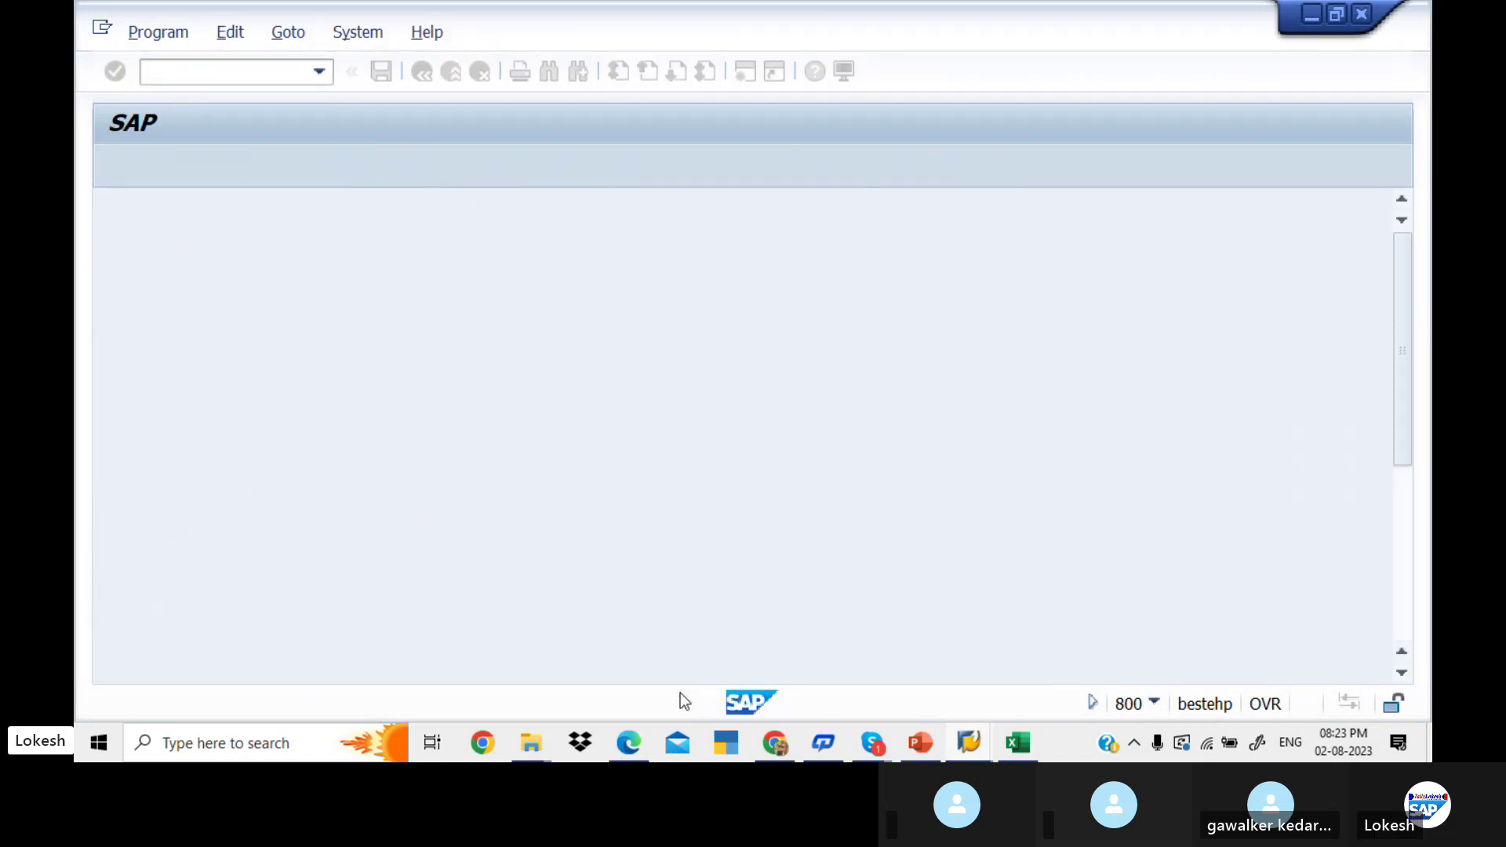